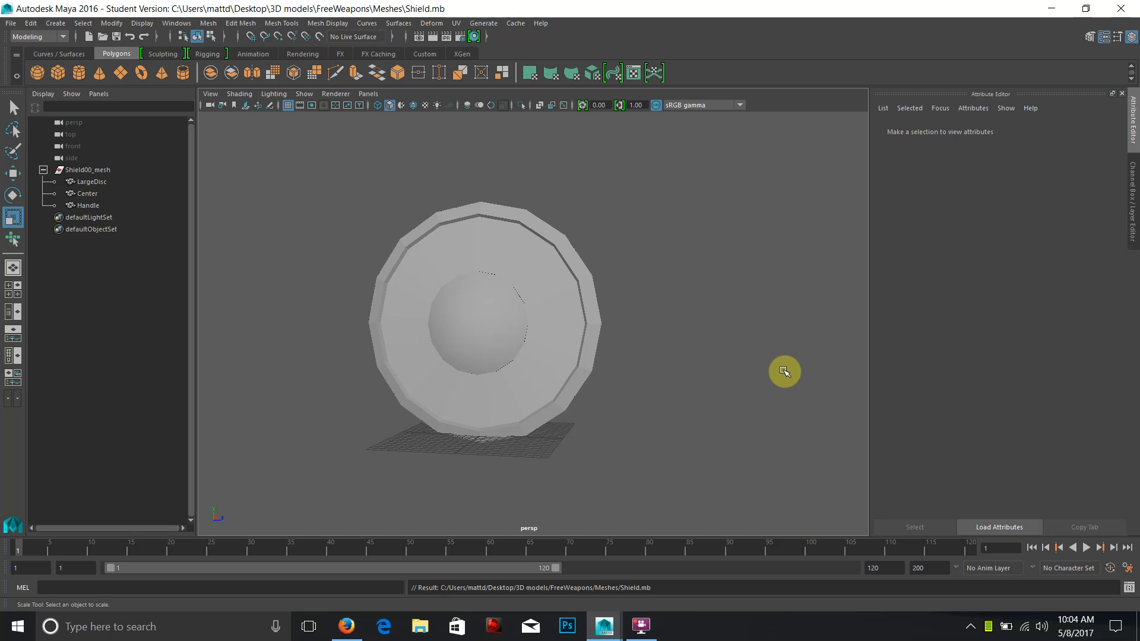
- Preview the shield's large disc and rear handle in smooth mesh display
click(650, 324)
drag(695, 368, 634, 378)
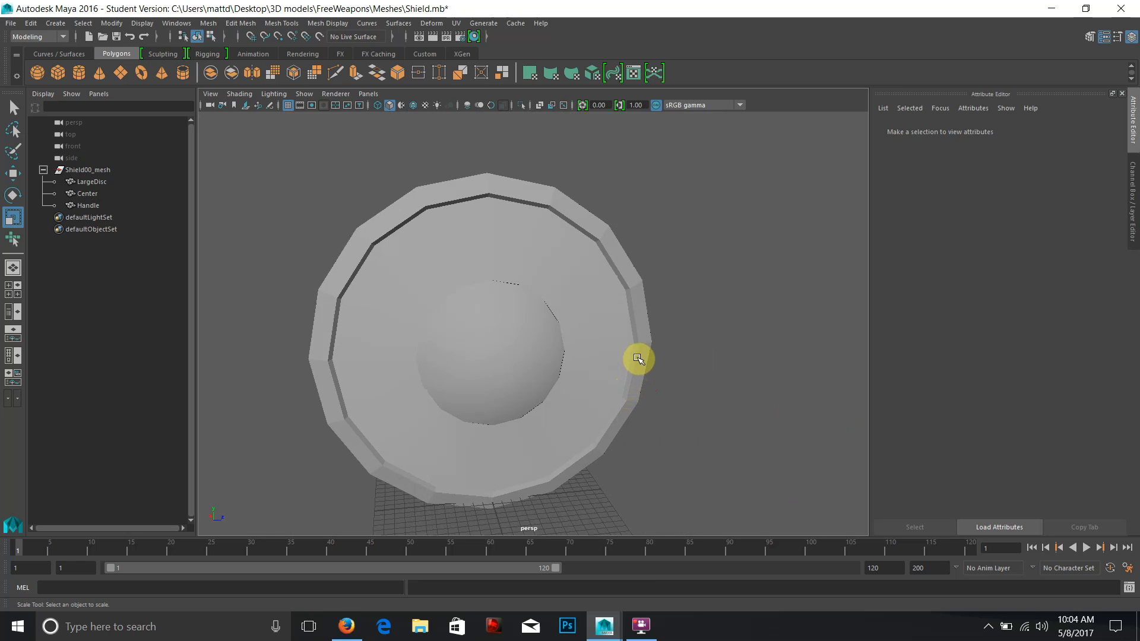
click(647, 362)
drag(651, 362, 526, 356)
key(3)
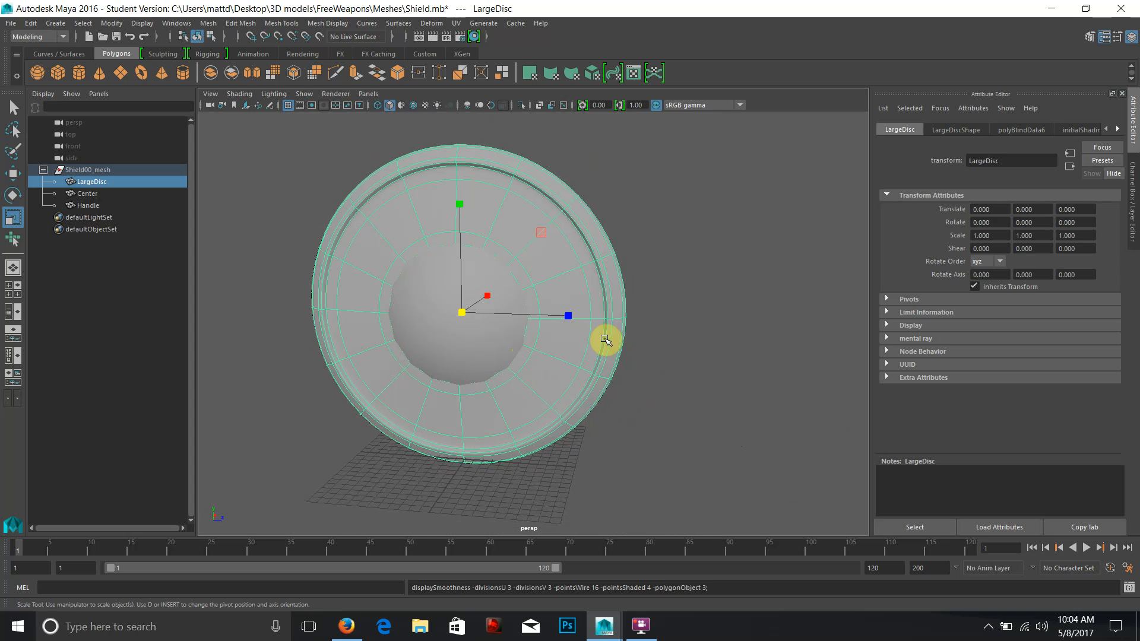
click(405, 314)
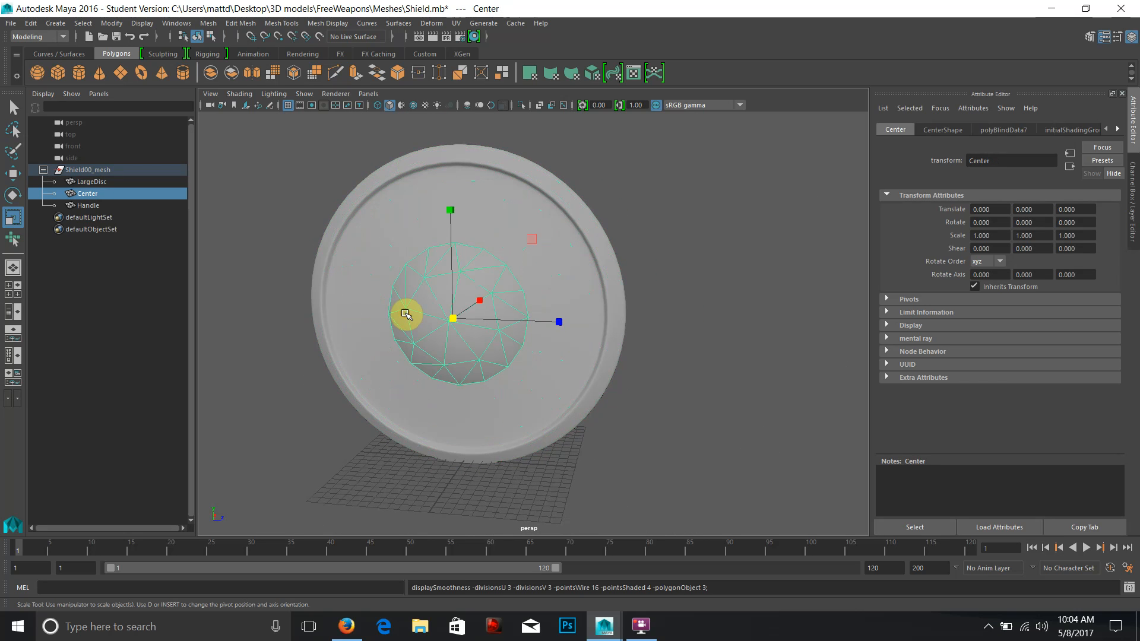
click(652, 318)
drag(682, 305, 488, 295)
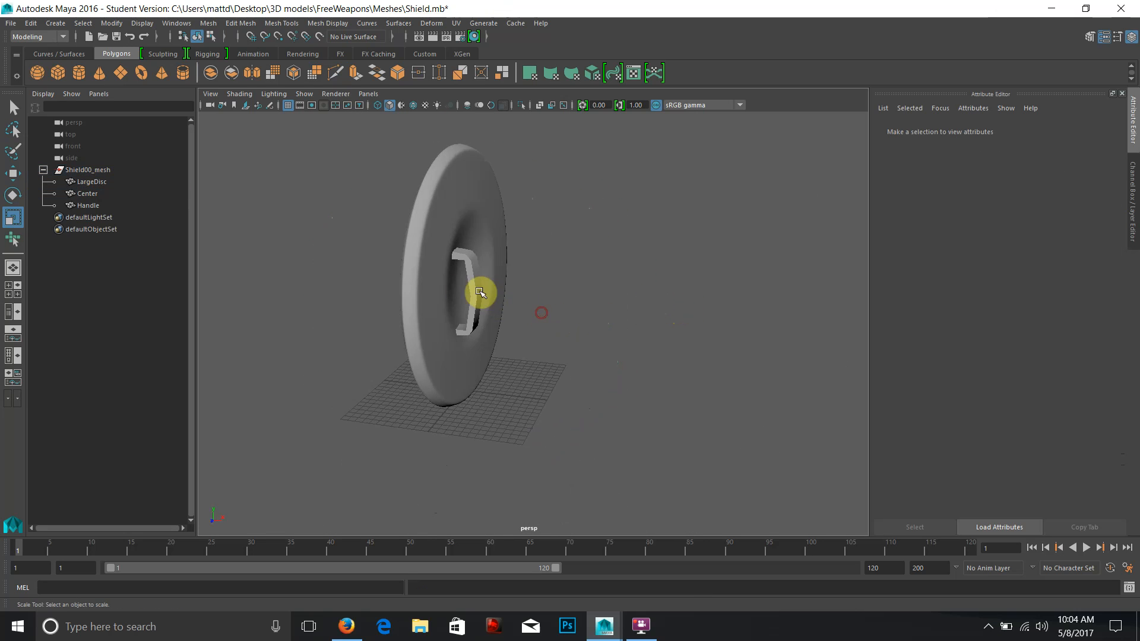
click(483, 281)
key(3)
- Select all three shield meshes and return them to unsmoothed display
click(670, 290)
drag(684, 289, 249, 181)
drag(249, 181, 681, 438)
key(1)
- Open the UV Editor to examine the UV layout of all three shield meshes, and close it
click(455, 23)
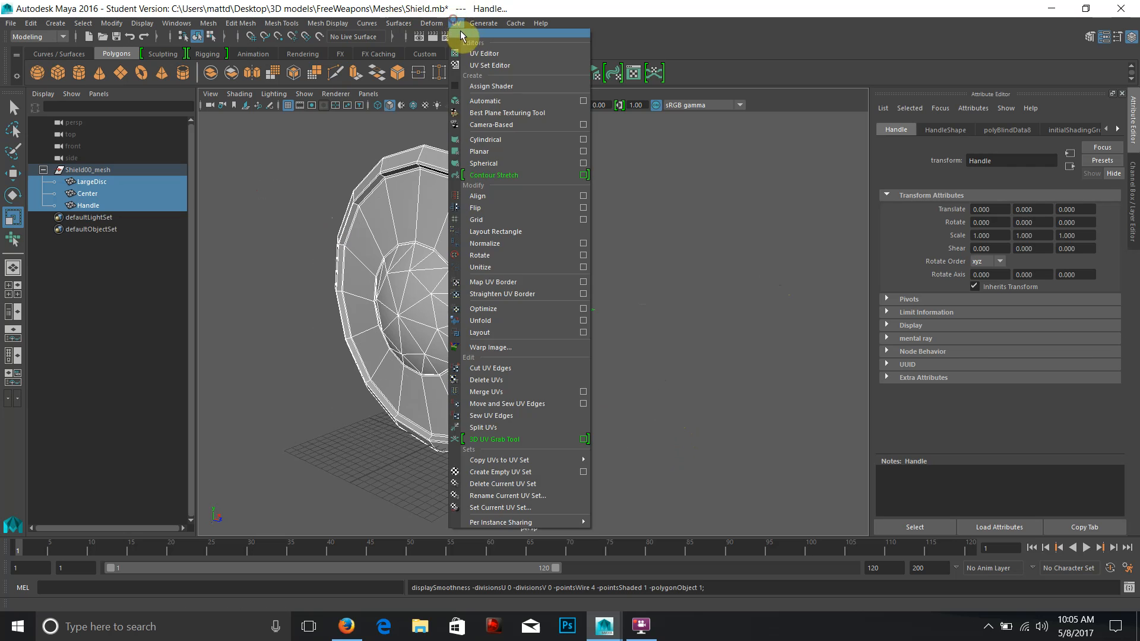
click(472, 52)
drag(523, 273, 995, 349)
scroll(718, 270, down, 3)
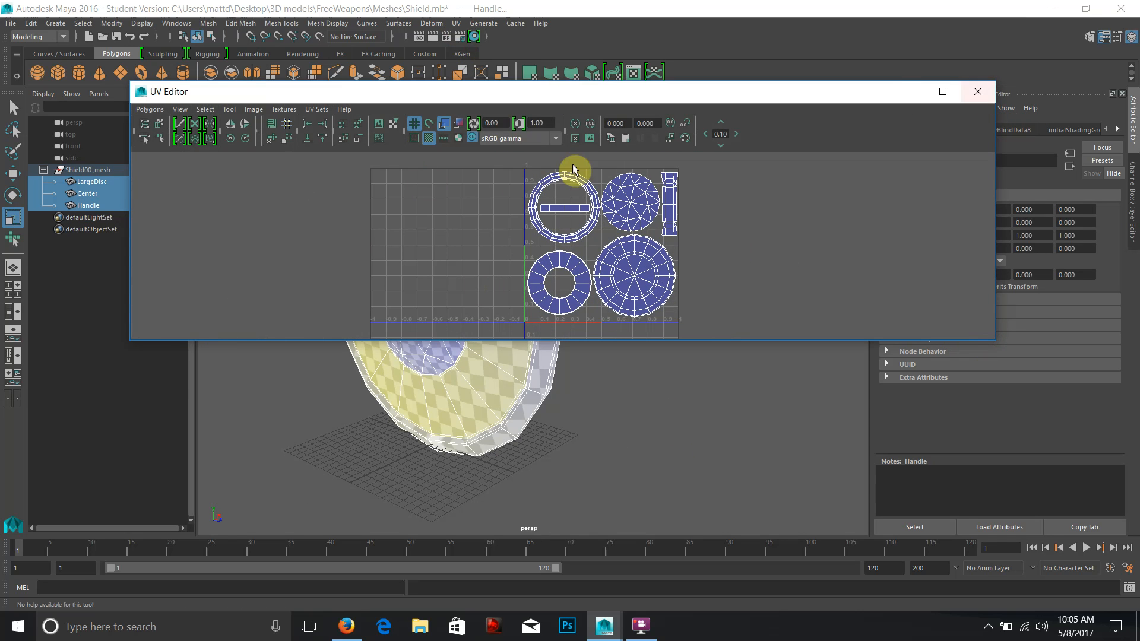
click(977, 91)
- Inspect the shield from front and back, selecting the Center mesh and the LargeDisc mesh in turn
drag(302, 384, 389, 370)
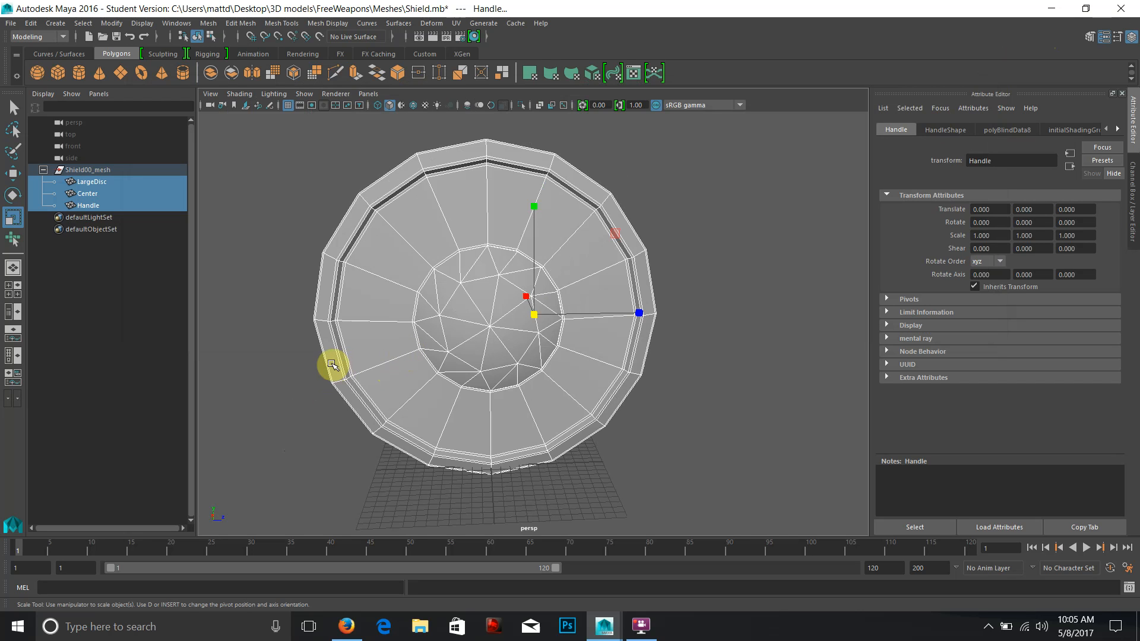
drag(526, 265, 610, 338)
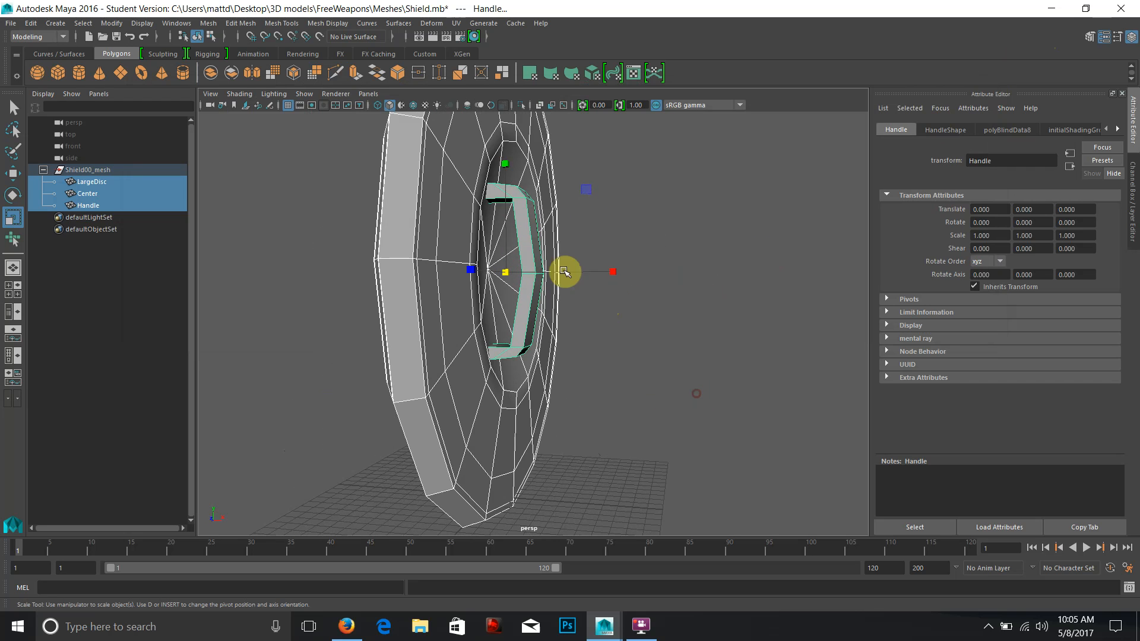
click(526, 234)
drag(526, 234, 664, 257)
click(425, 320)
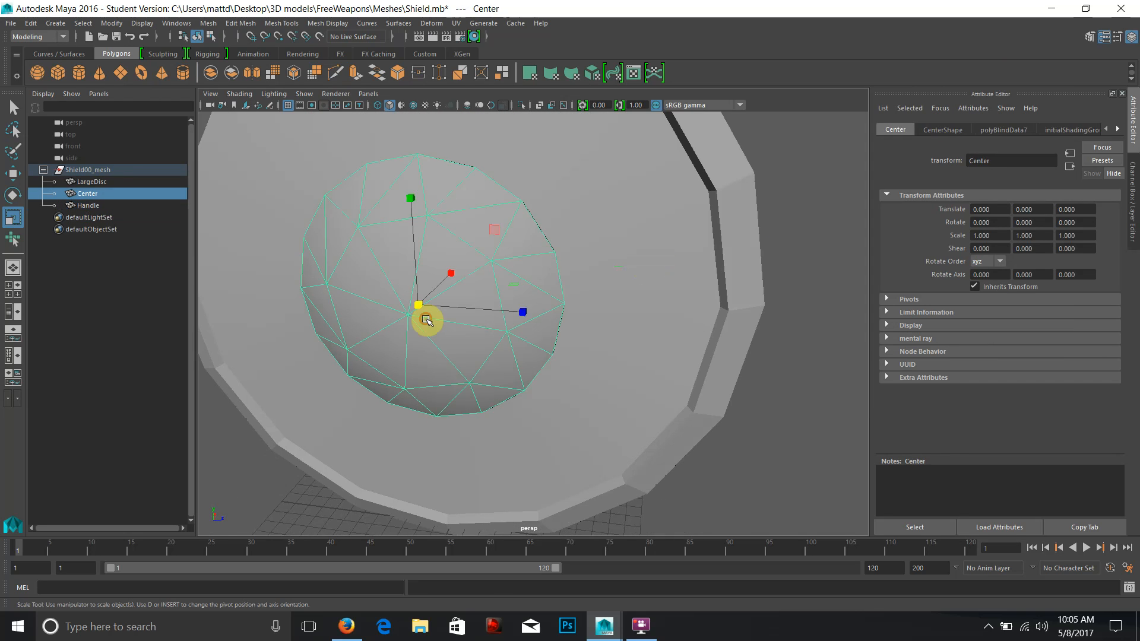
drag(529, 332, 618, 313)
click(660, 255)
drag(729, 316, 700, 359)
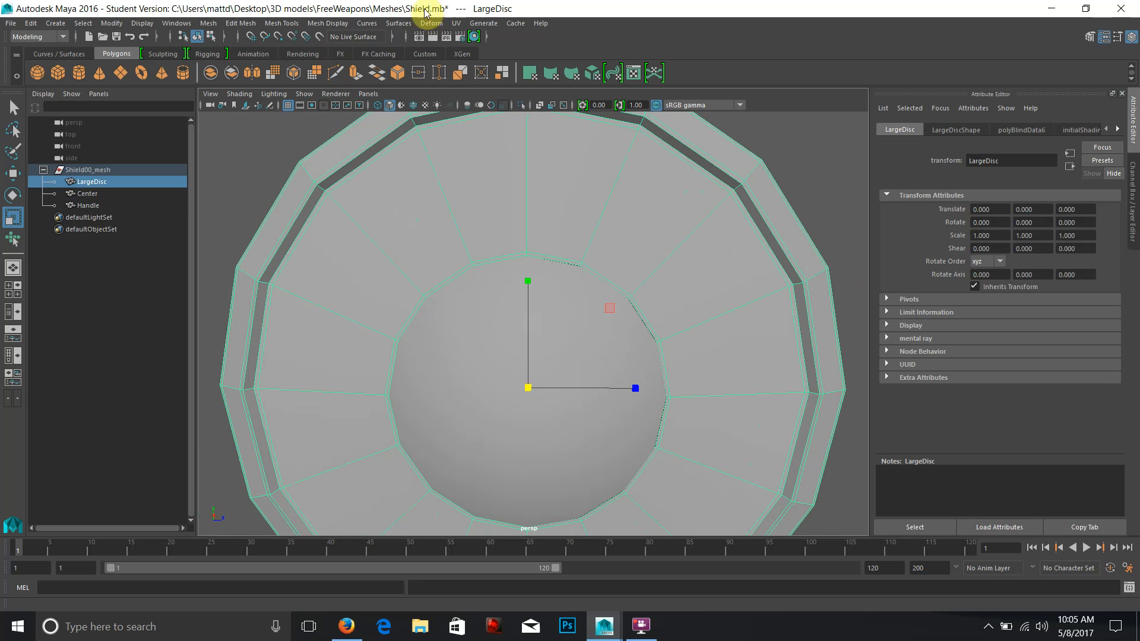
- Open the UV Editor, move it off the shield, and select all three meshes to show their UV shells
click(458, 23)
click(472, 48)
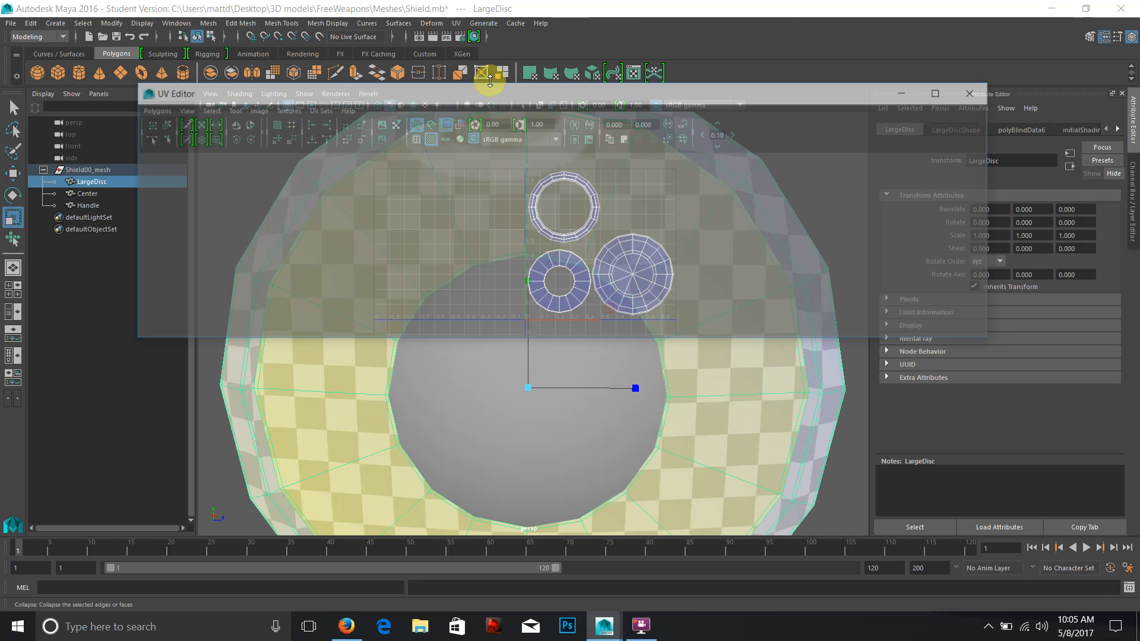
drag(612, 94, 996, 92)
drag(279, 171, 863, 608)
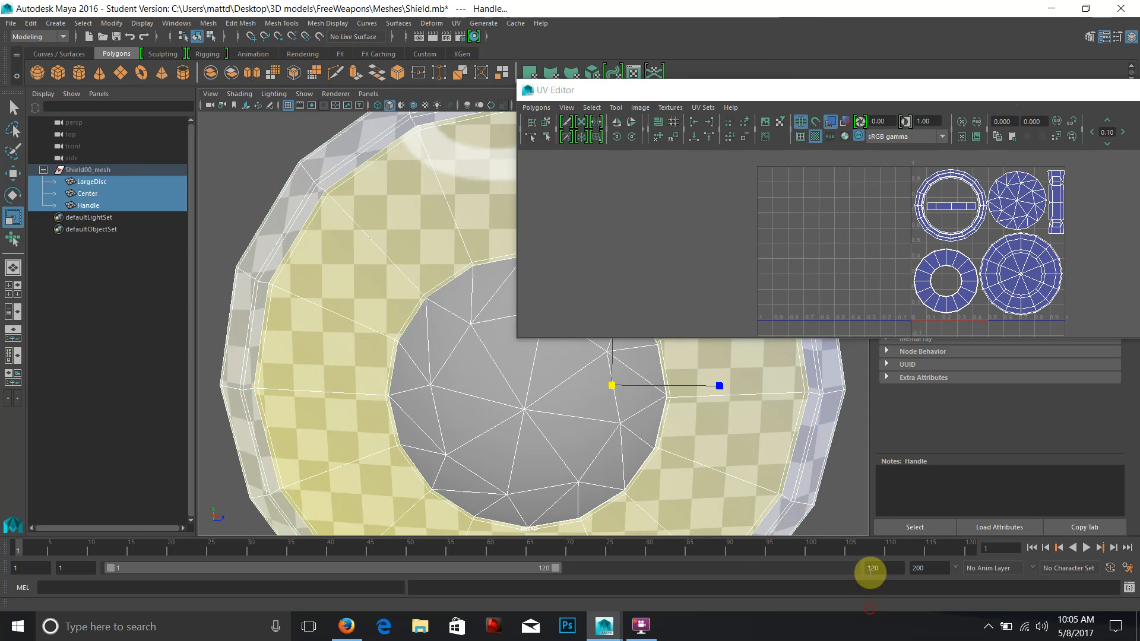
- Compare the shield's front, back and handle with their UV shells, closing the UV Editor and clearing the selection when done
drag(355, 378, 160, 244)
drag(836, 287, 623, 282)
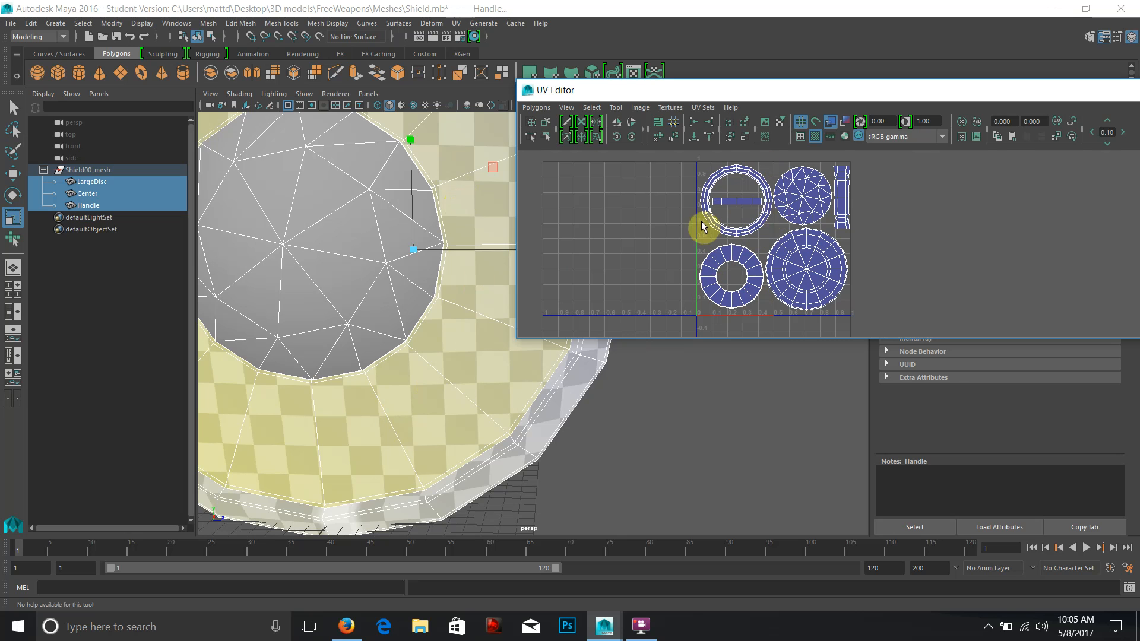
drag(415, 310, 142, 423)
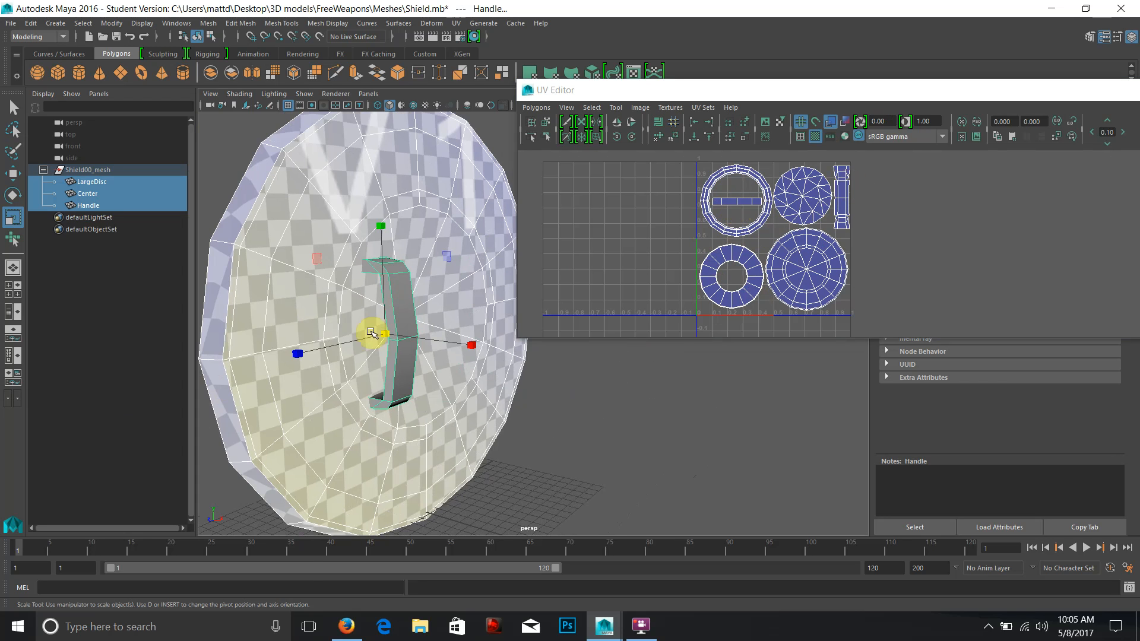
drag(376, 326, 453, 326)
drag(394, 368, 358, 280)
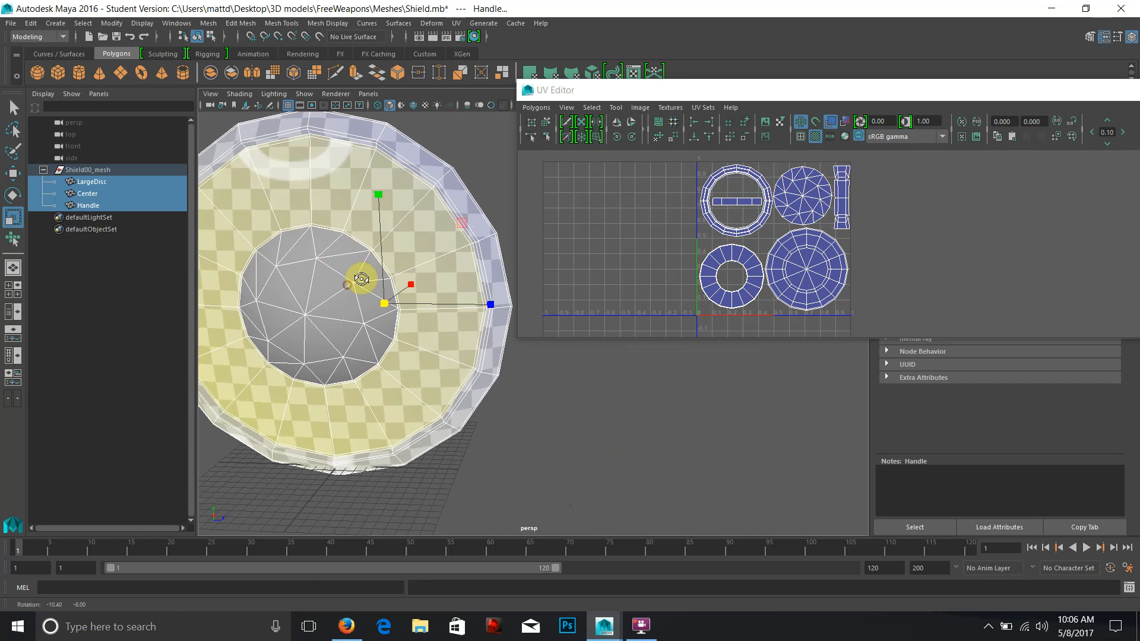
drag(1101, 80, 1115, 114)
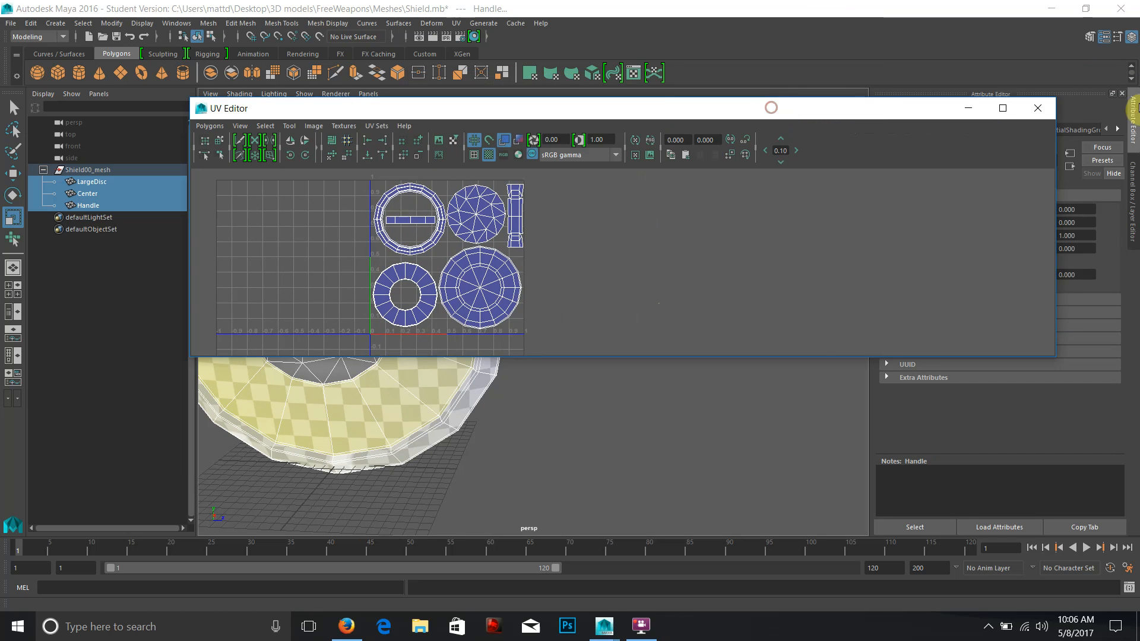
click(1046, 108)
right_click(459, 205)
click(560, 208)
drag(560, 208, 642, 313)
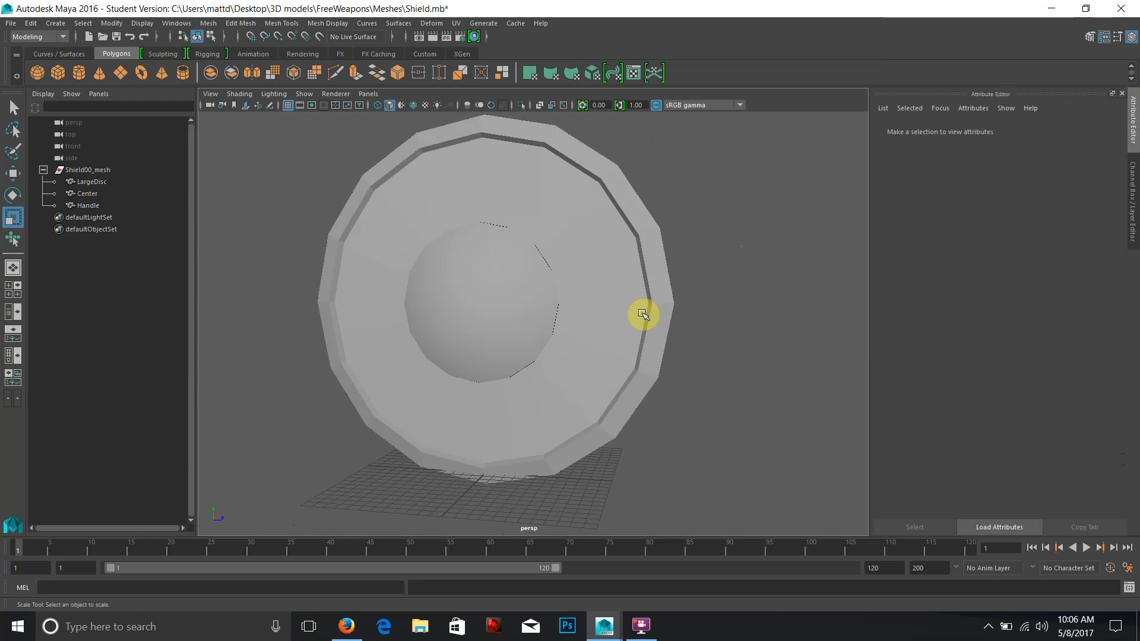
- Open the UV Editor for the LargeDisc mesh and shrink its window to uncover part of the shield
click(394, 178)
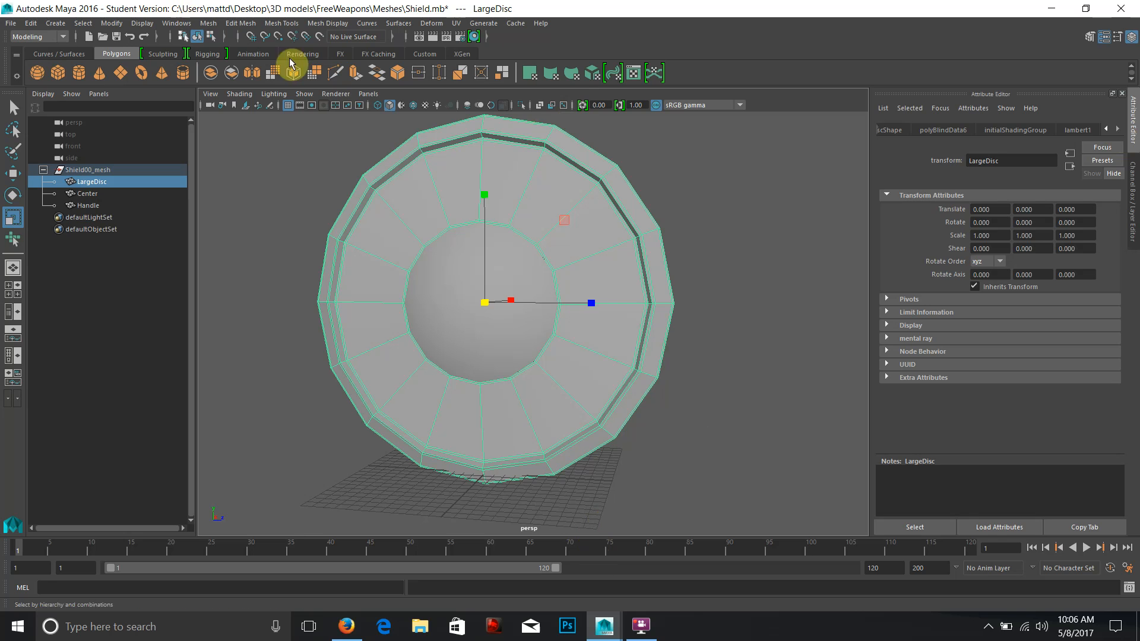
click(456, 23)
click(489, 53)
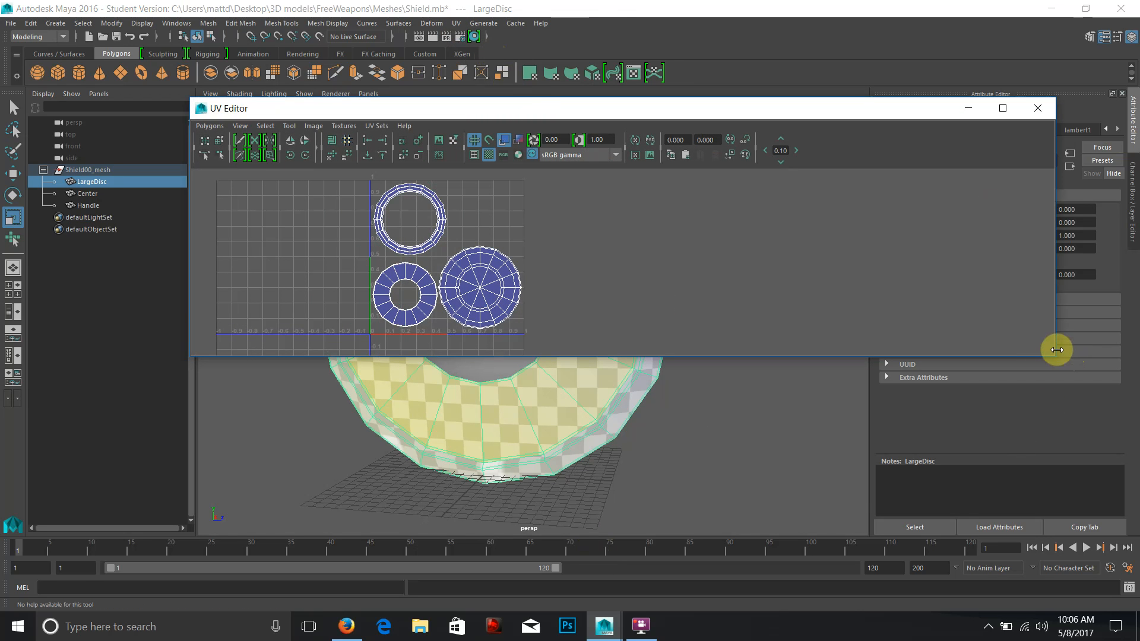
drag(1054, 358, 551, 456)
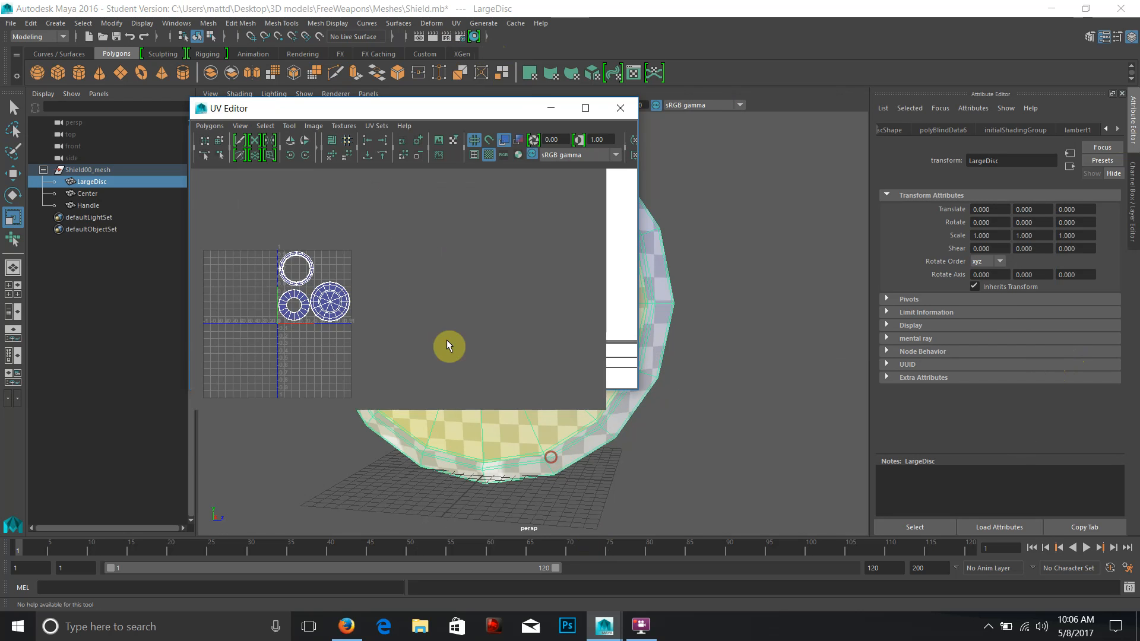
scroll(542, 326, up, 3)
scroll(536, 252, down, 4)
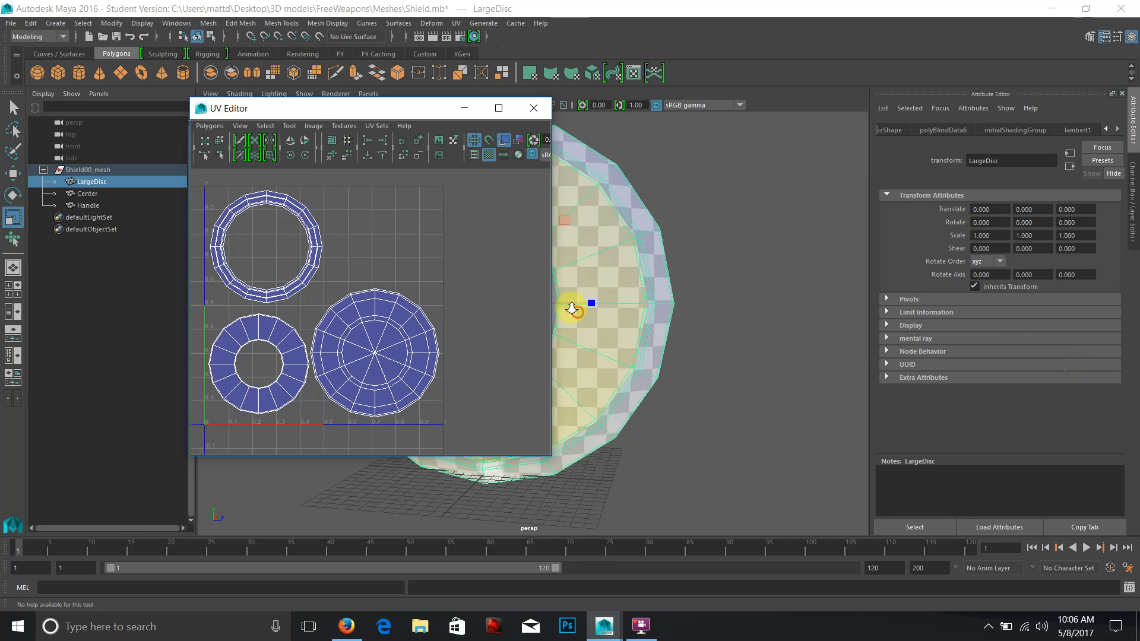
- Select the LargeDisc, Center and Handle meshes together and move the UV Editor aside with all their shells in view
drag(570, 279, 667, 287)
shift+click(698, 317)
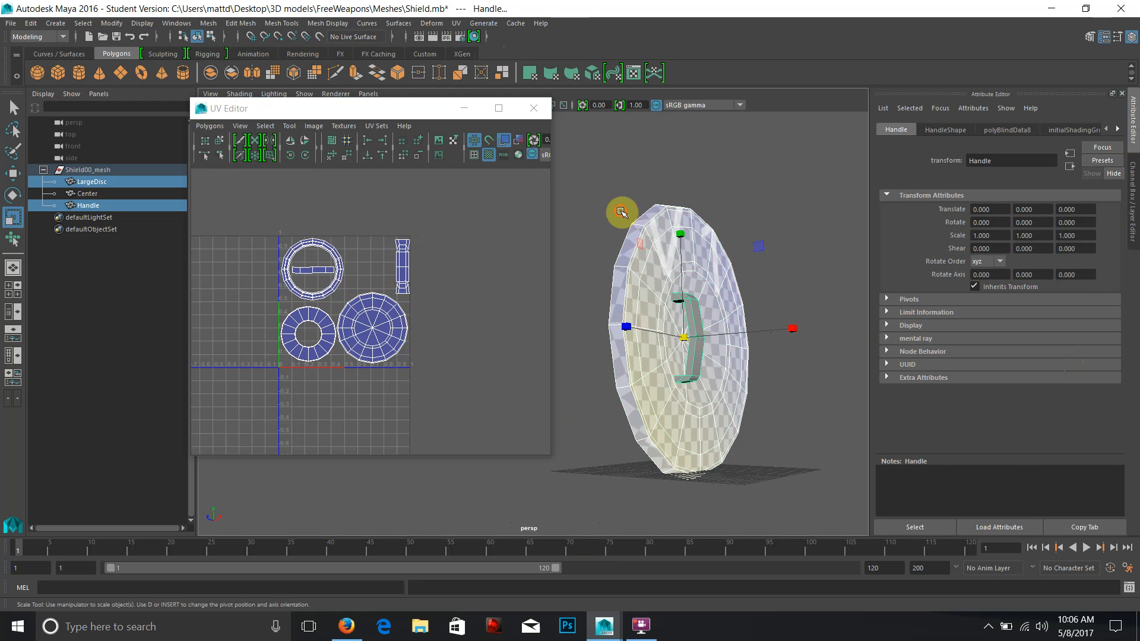
drag(621, 213, 821, 501)
drag(616, 427, 801, 309)
drag(386, 116, 921, 73)
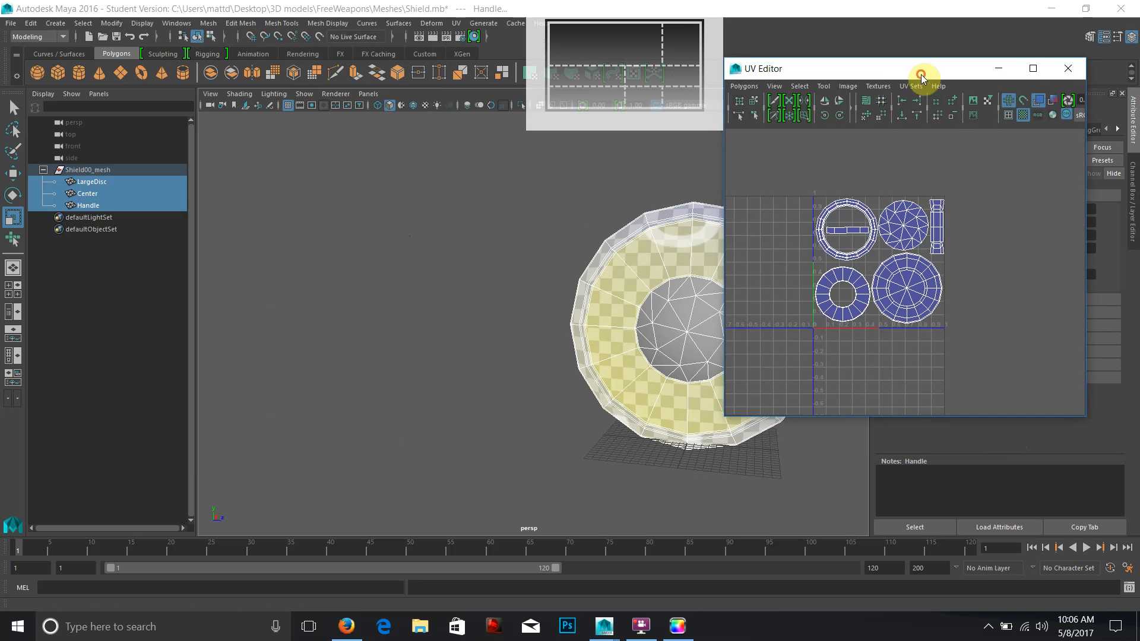
click(889, 252)
scroll(888, 252, up, 3)
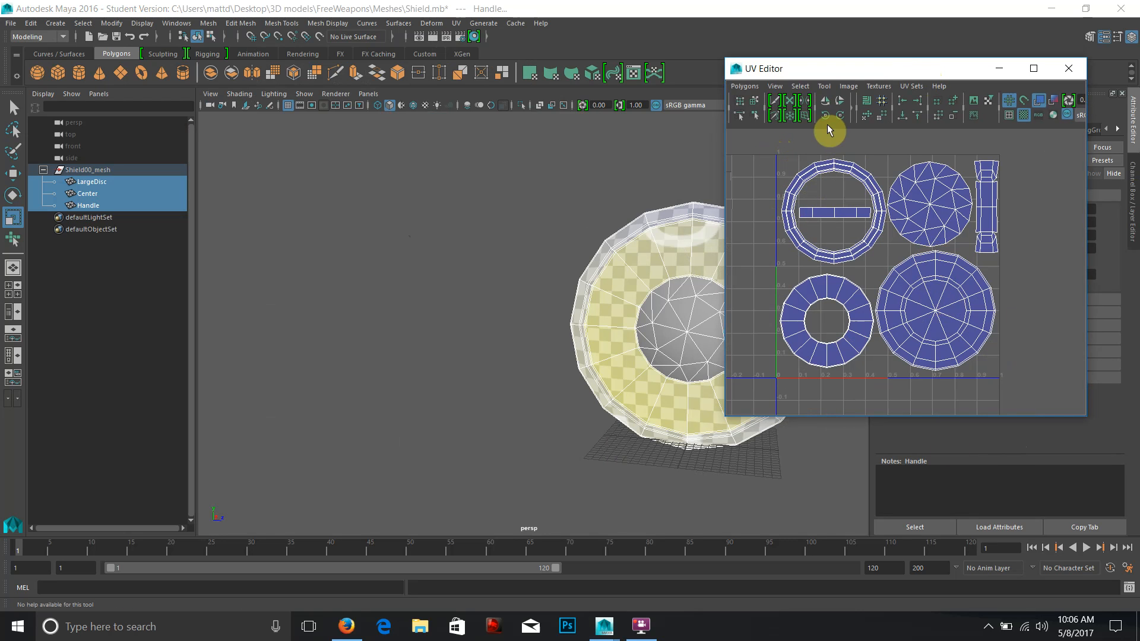
- Start a UV snapshot and set its output file to UvLayout on the Desktop
click(739, 90)
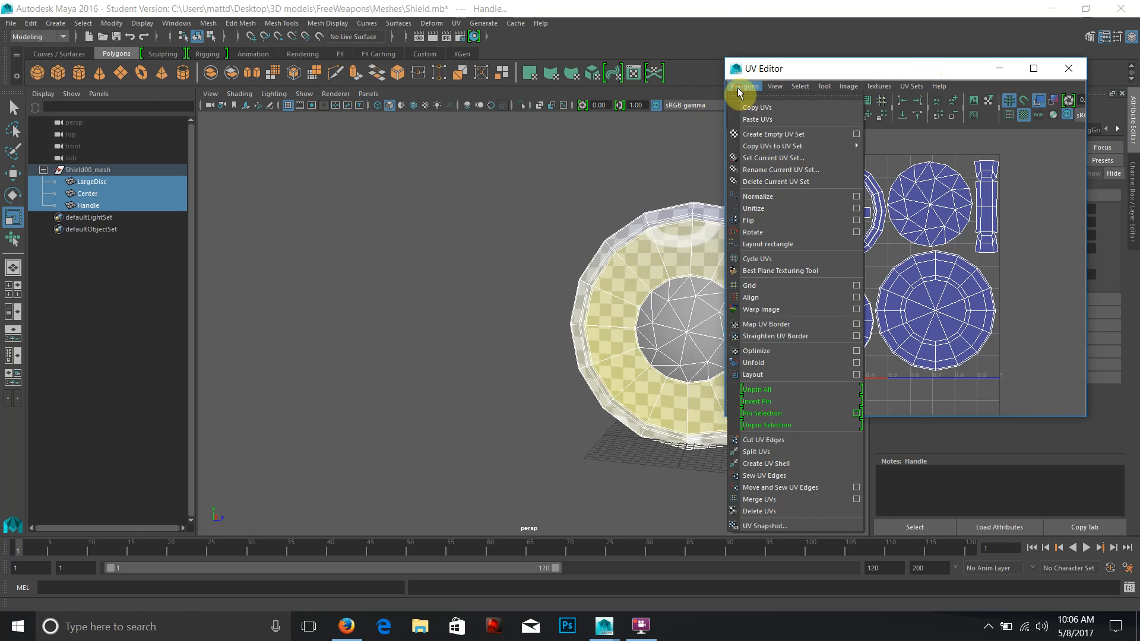
click(743, 520)
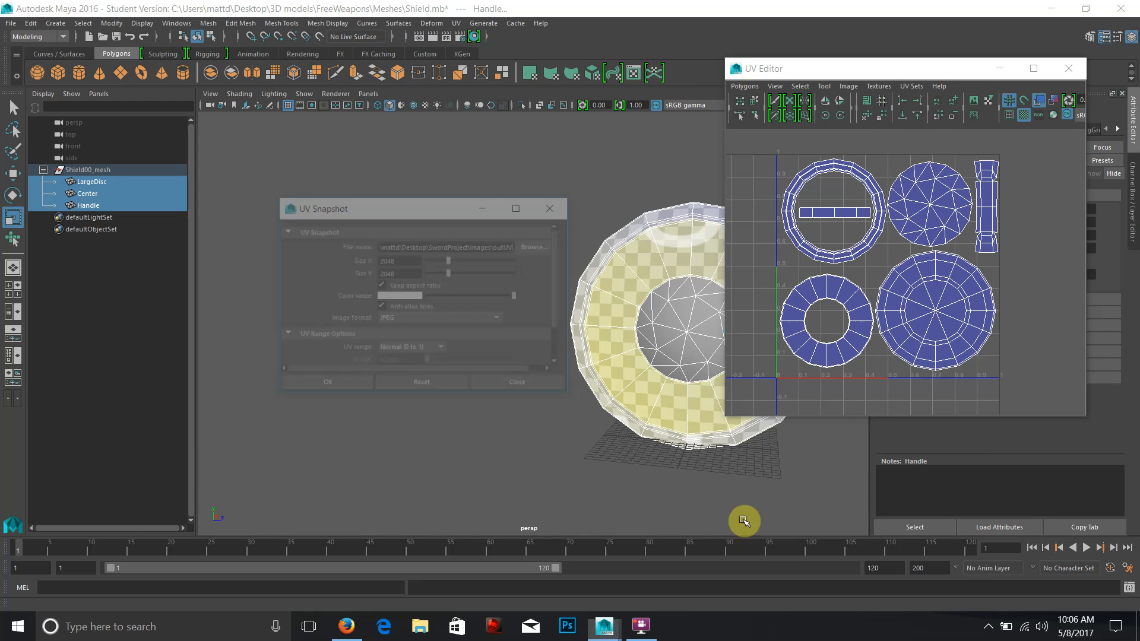
click(537, 246)
click(228, 217)
click(333, 479)
text(UvLayoutr)
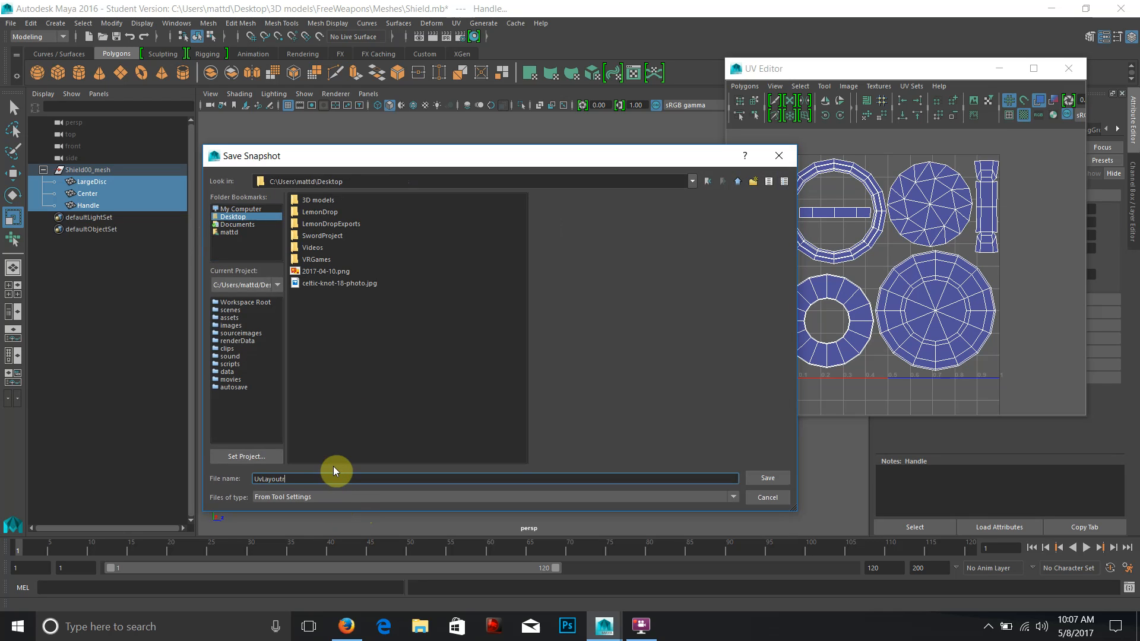
mouse_move(639, 150)
mouse_down()
mouse_move(900, 276)
mouse_move(806, 250)
mouse_move(590, 134)
mouse_move(593, 166)
mouse_move(611, 146)
mouse_move(647, 157)
mouse_move(639, 152)
mouse_up()
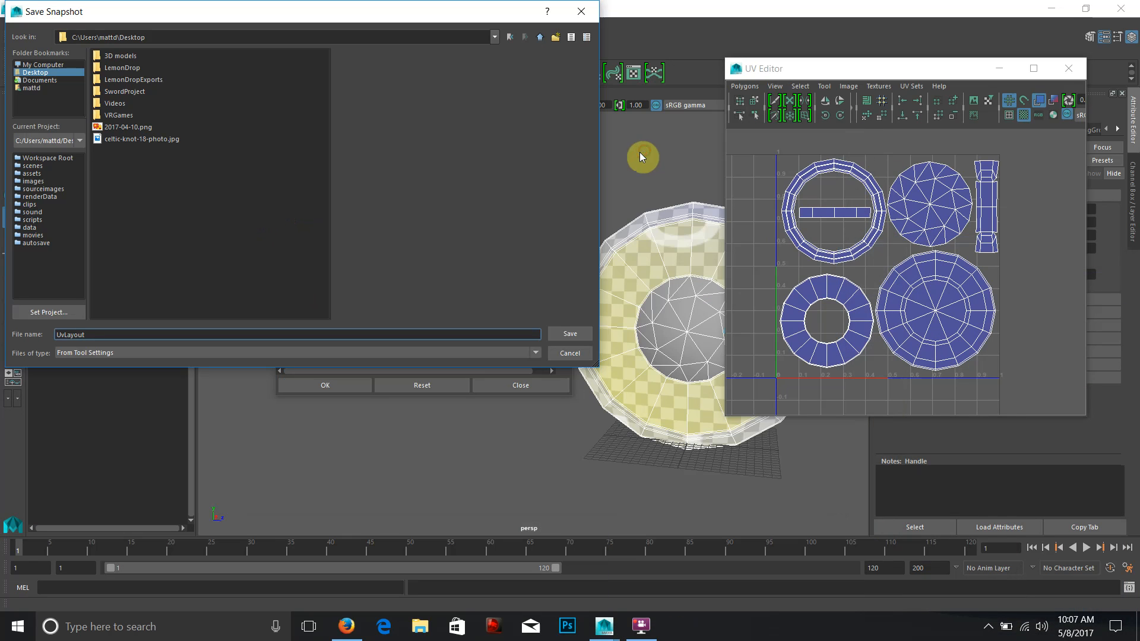
click(570, 336)
- Export the UV snapshot as a JPEG at 2048 by 2048 pixels
double_click(383, 261)
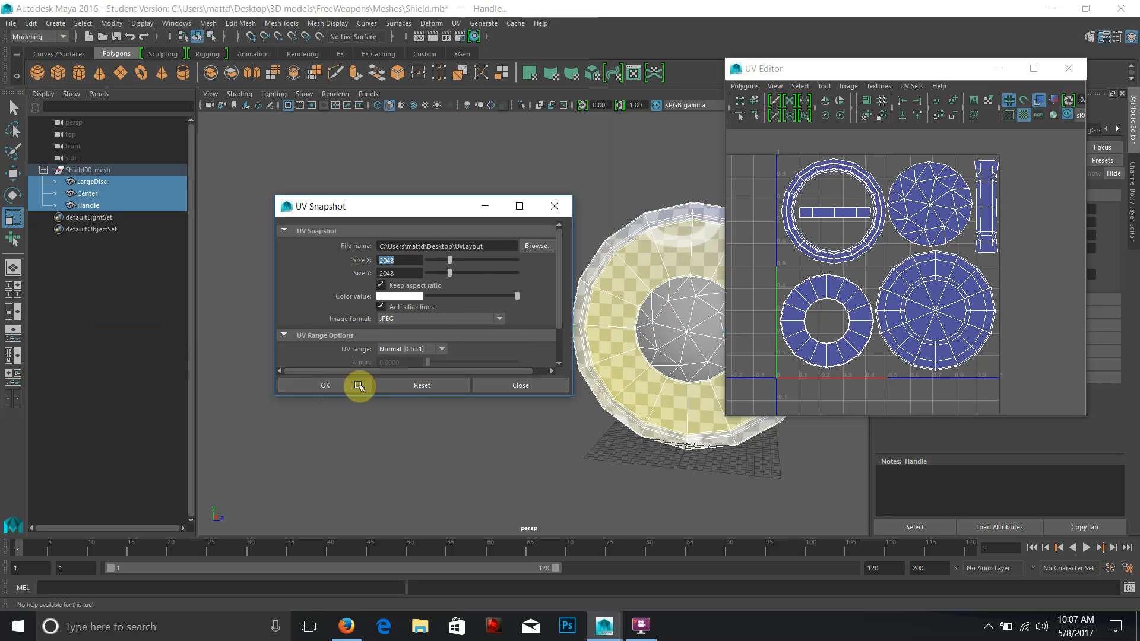
click(413, 321)
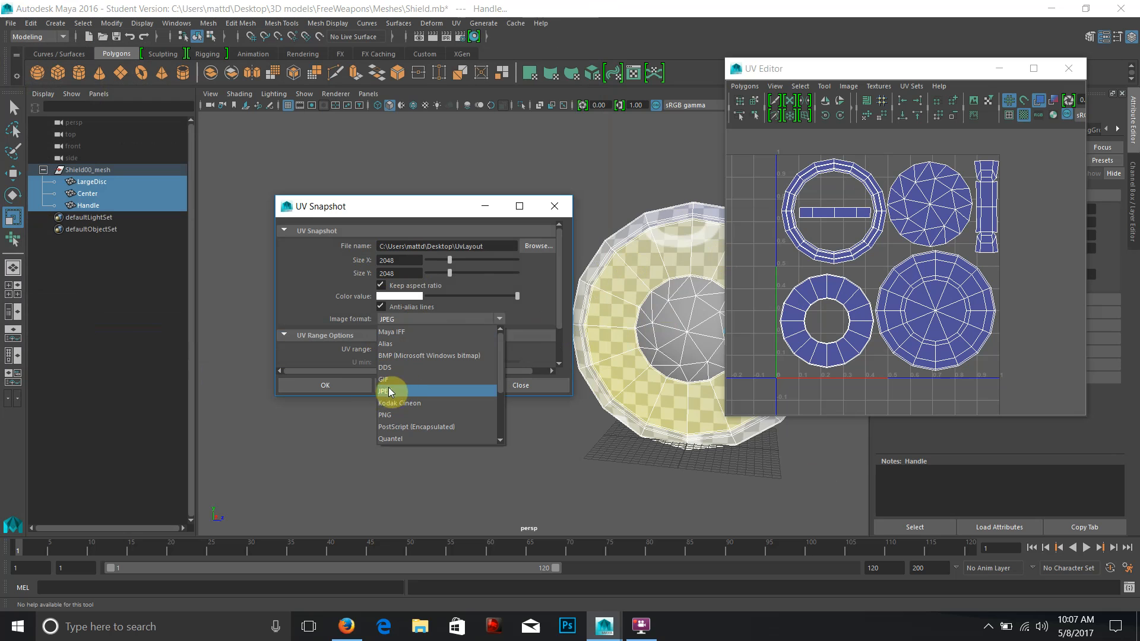
click(322, 385)
click(323, 385)
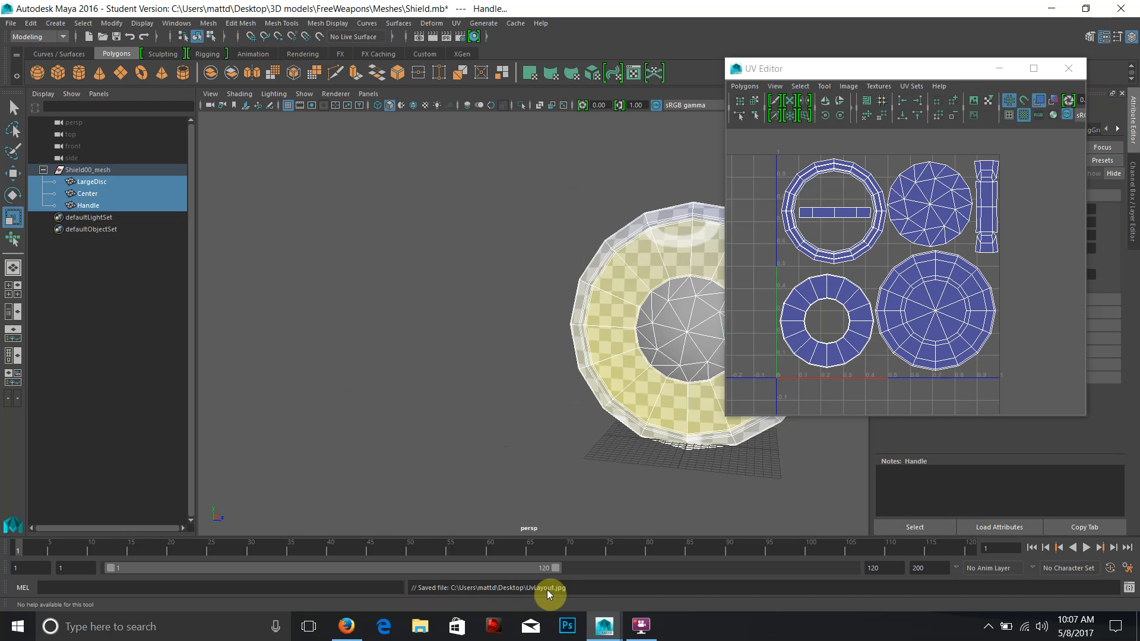
- Close the UV Editor and minimise the open windows to show the desktop
click(1070, 73)
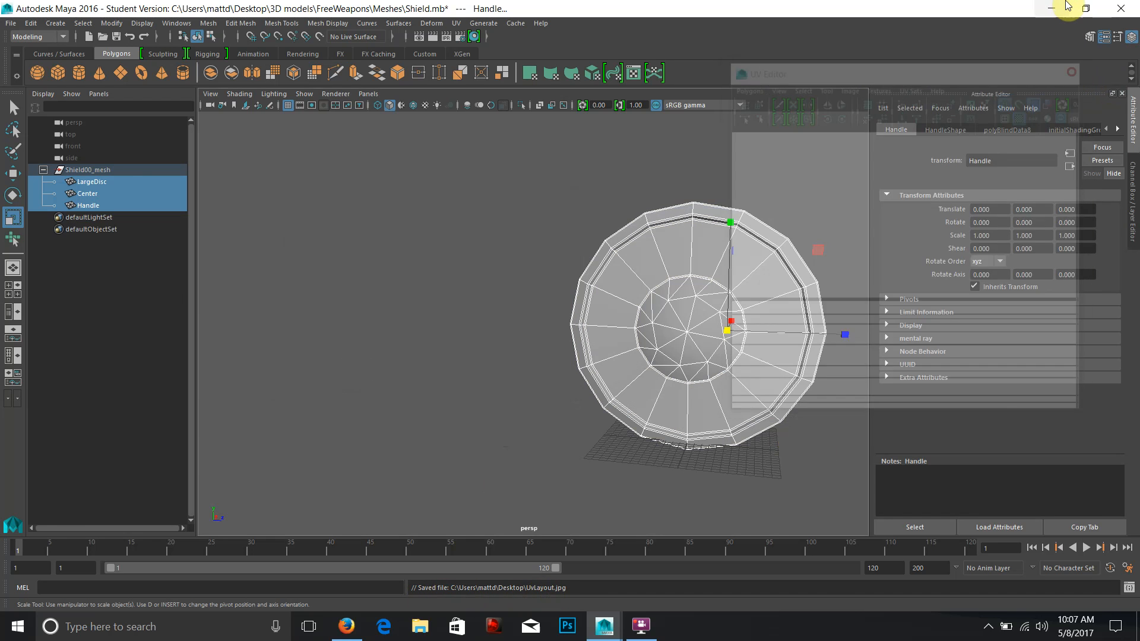
click(1050, 9)
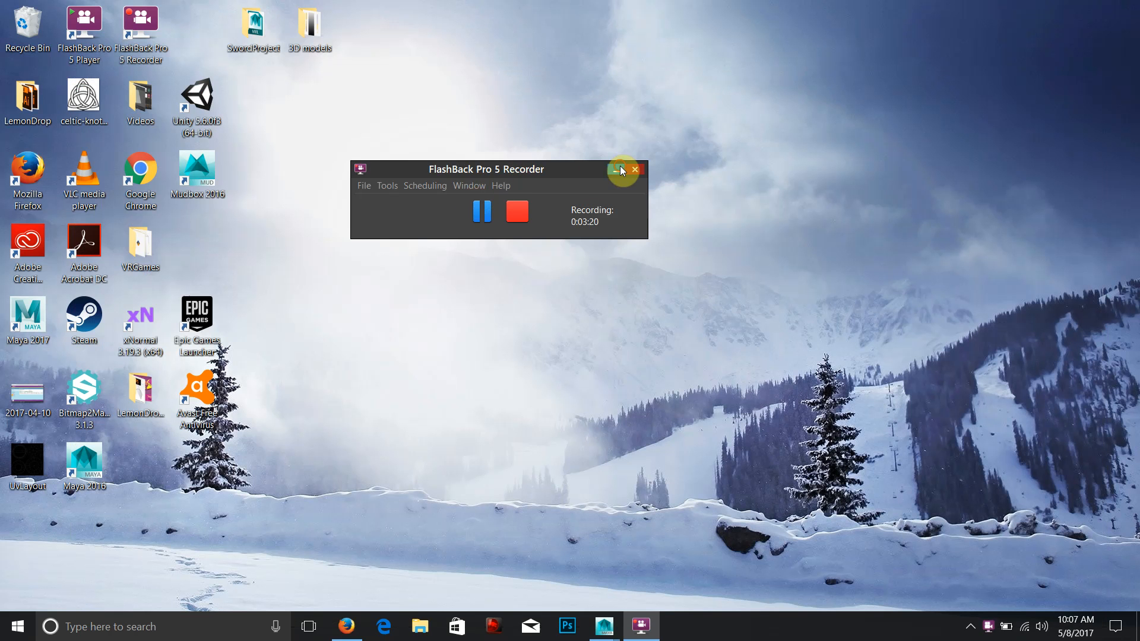
click(622, 171)
- Move the UvLayout image to an empty area of the desktop and open it briefly to check the exported UV wireframe
drag(30, 459, 600, 255)
double_click(599, 254)
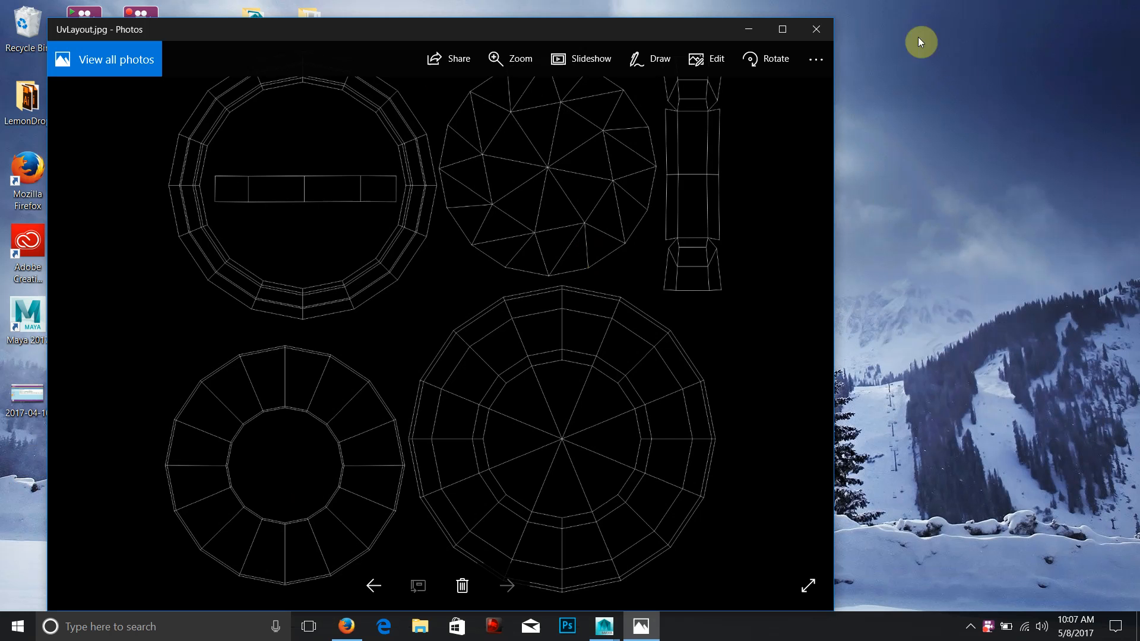
click(816, 31)
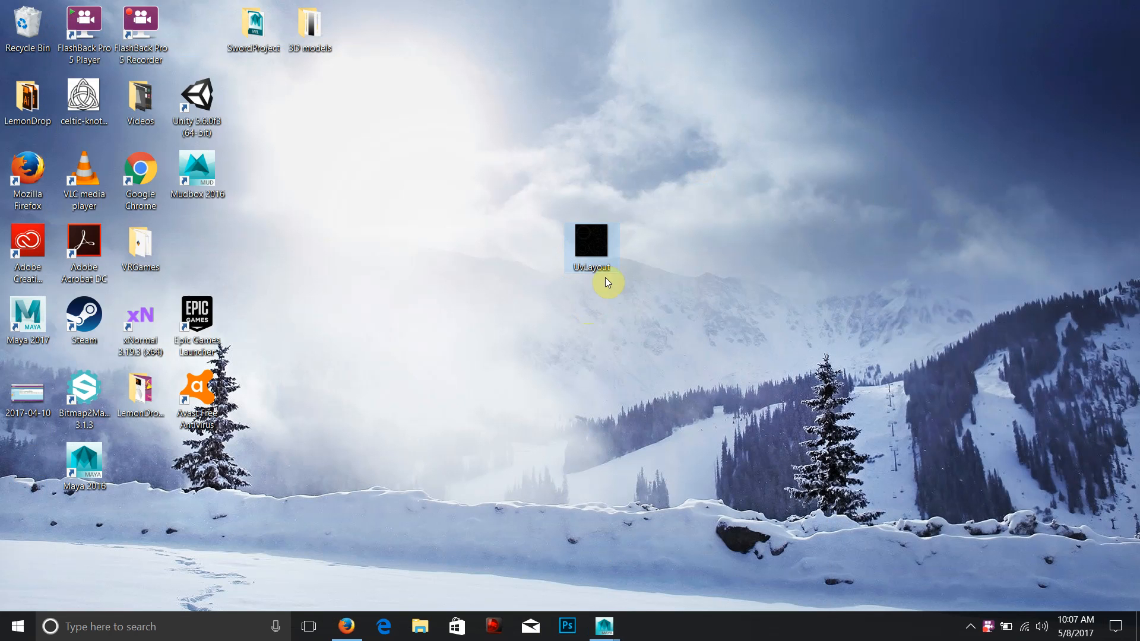
- Switch to Adobe Photoshop CC 2017 and open the UvLayout image from the Desktop
right_click(568, 624)
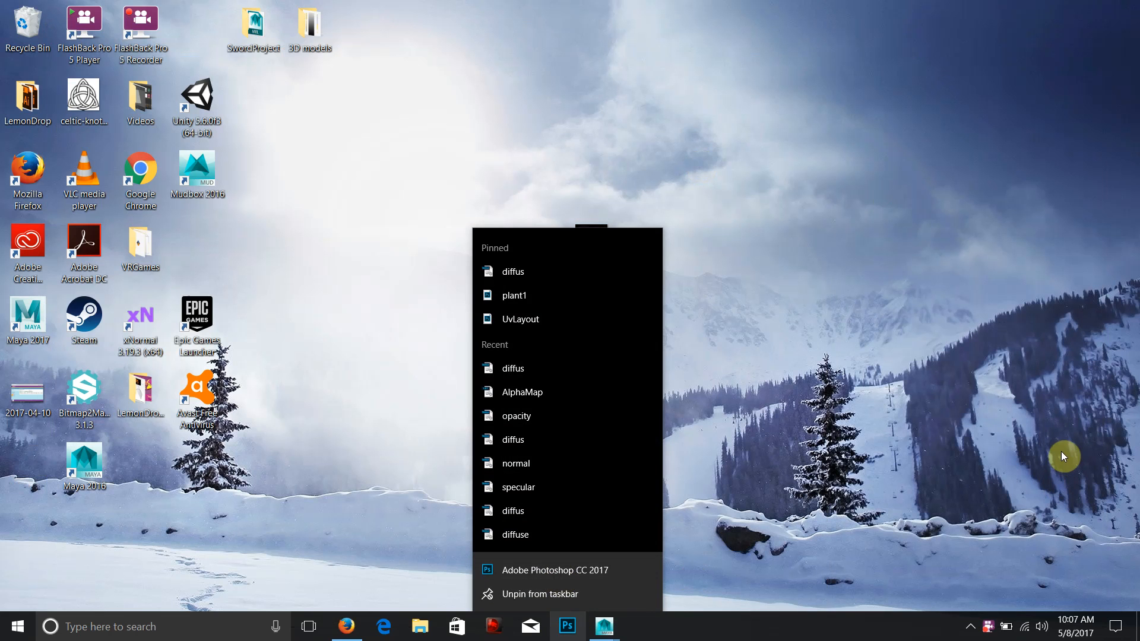
click(826, 441)
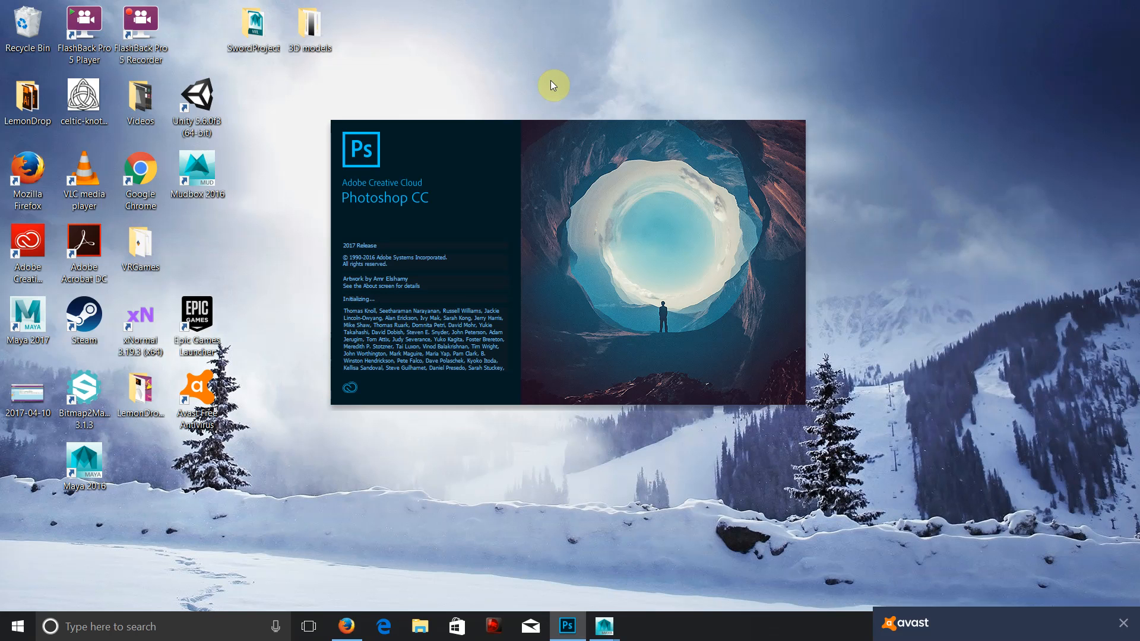
click(1120, 517)
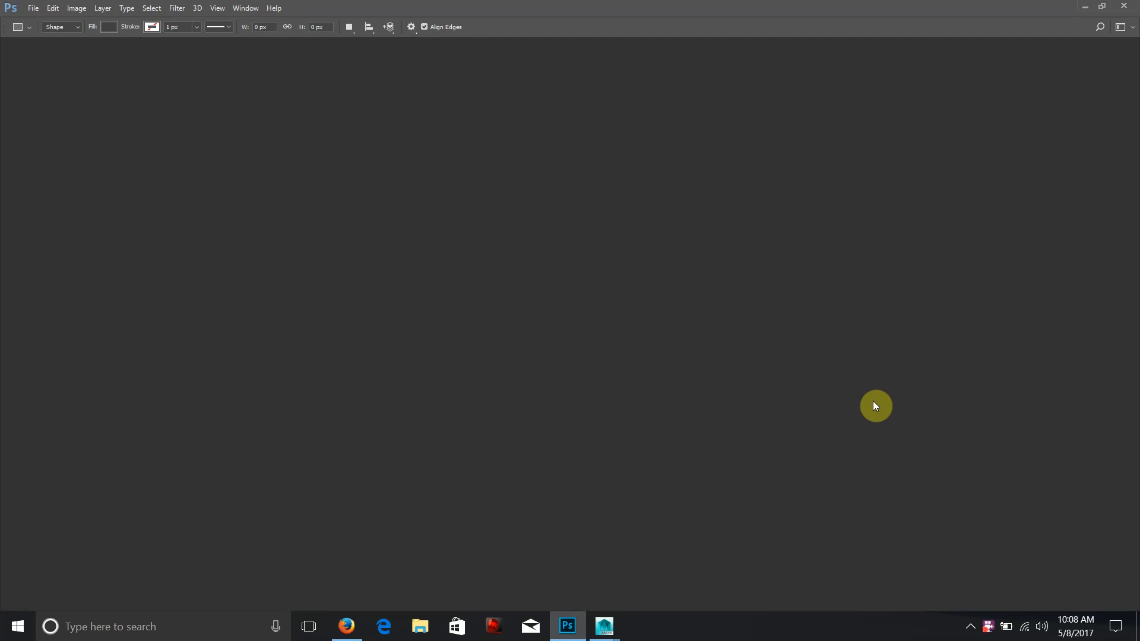
click(33, 9)
click(51, 36)
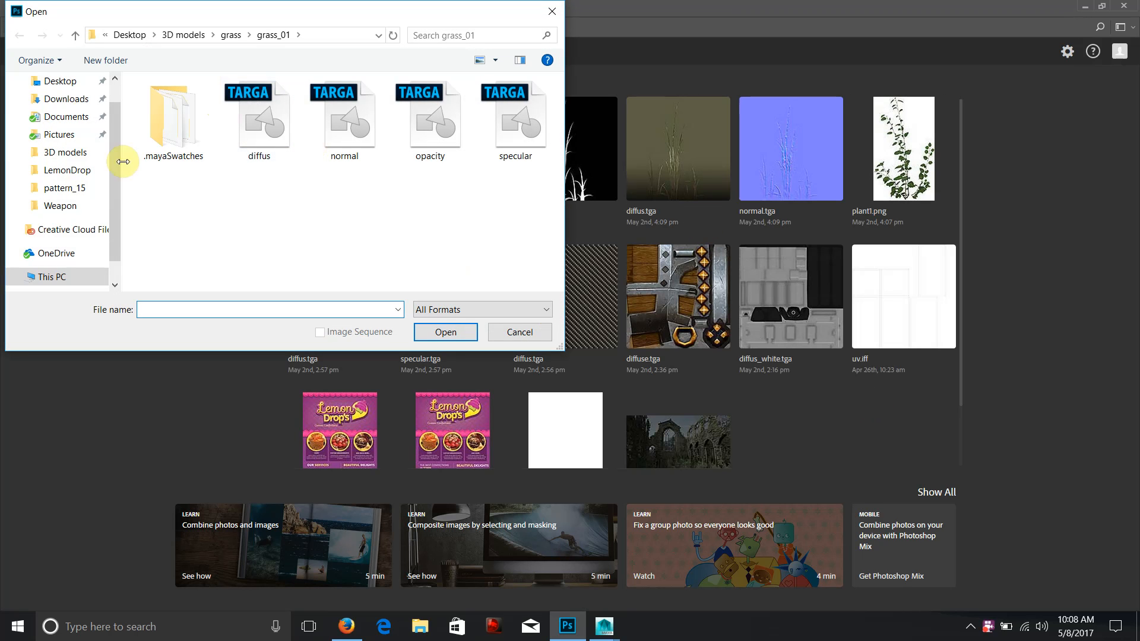
click(60, 81)
double_click(426, 204)
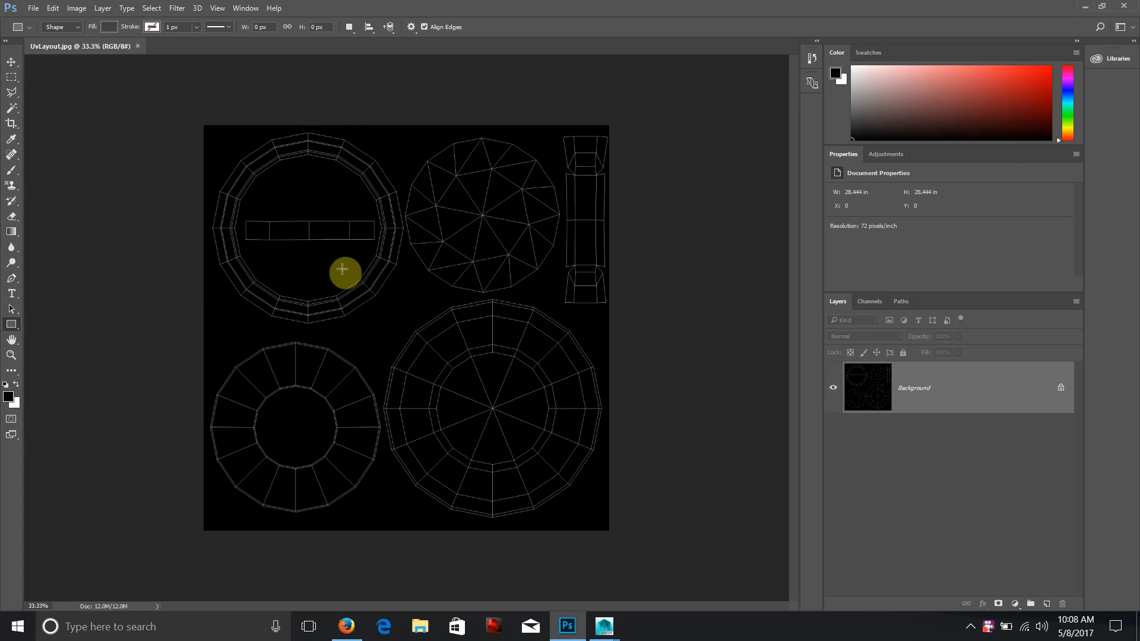
- Select the triangulated circular UV island in the layout's upper middle with the Elliptical Marquee tool, drawing outward from its centre
right_click(13, 77)
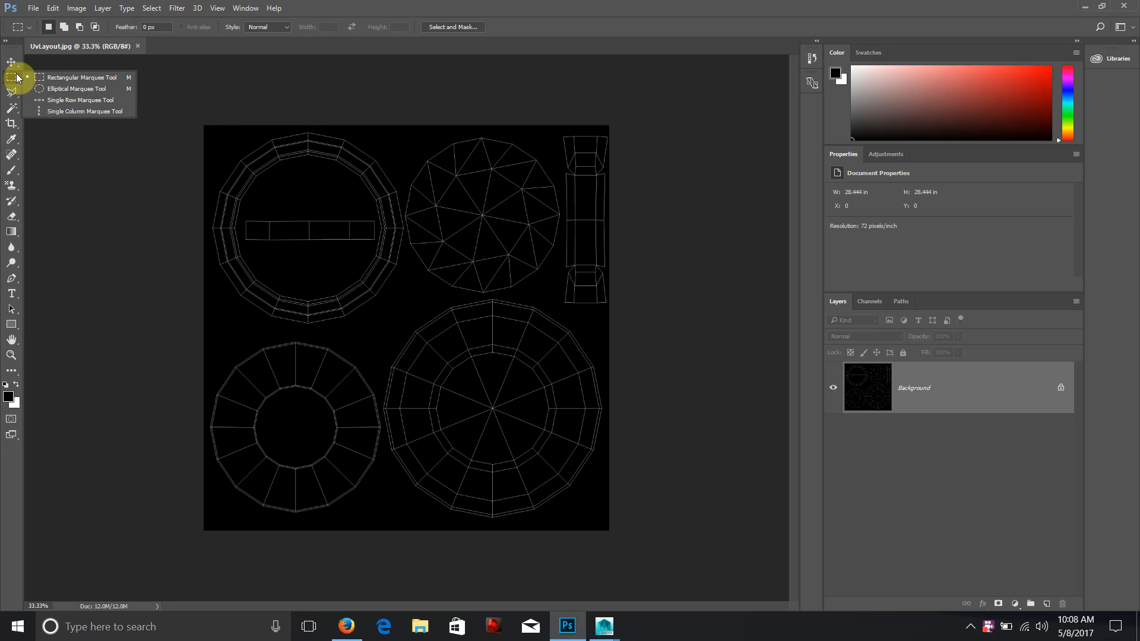
click(71, 88)
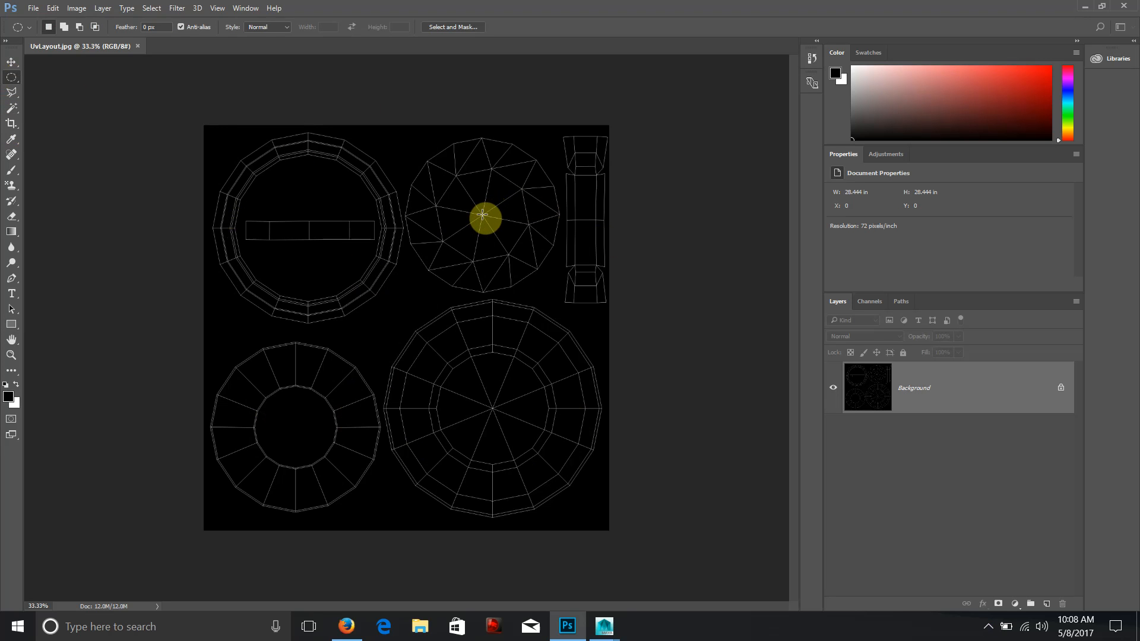
drag(482, 215, 626, 294)
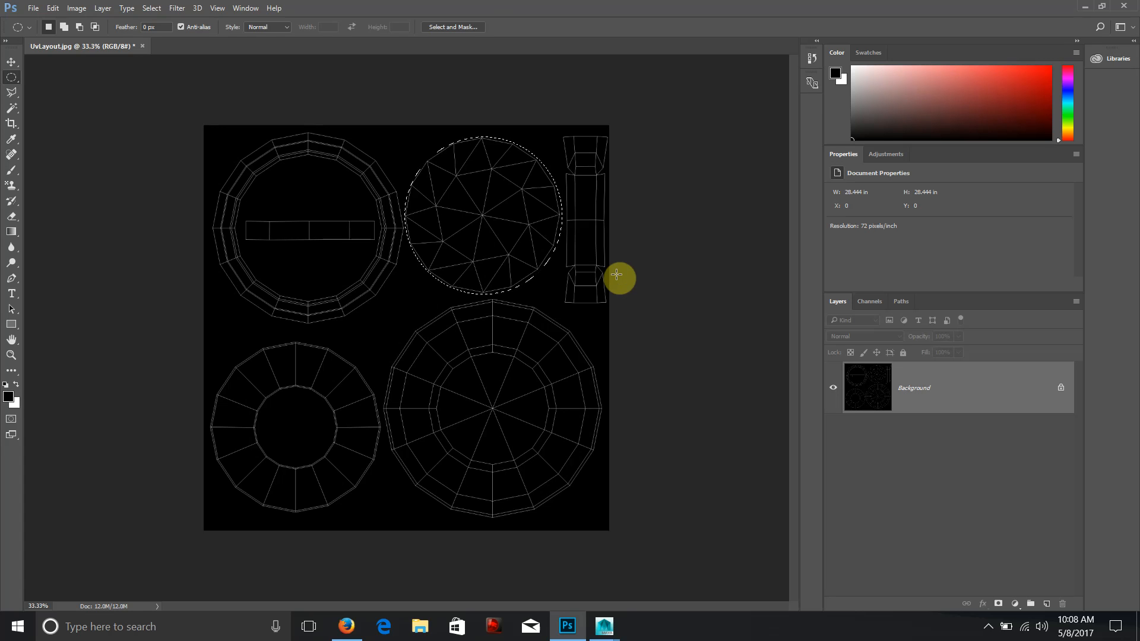
- Add a new layer above the background and name it CenterBase
click(1046, 604)
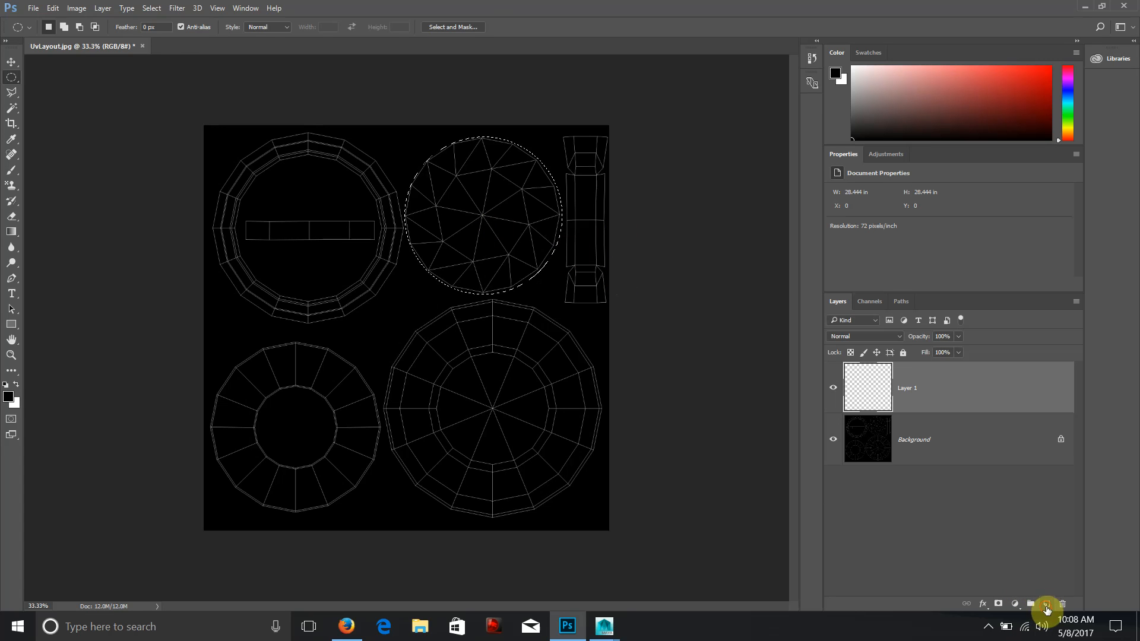
double_click(908, 387)
text(CenterBase)
key(Return)
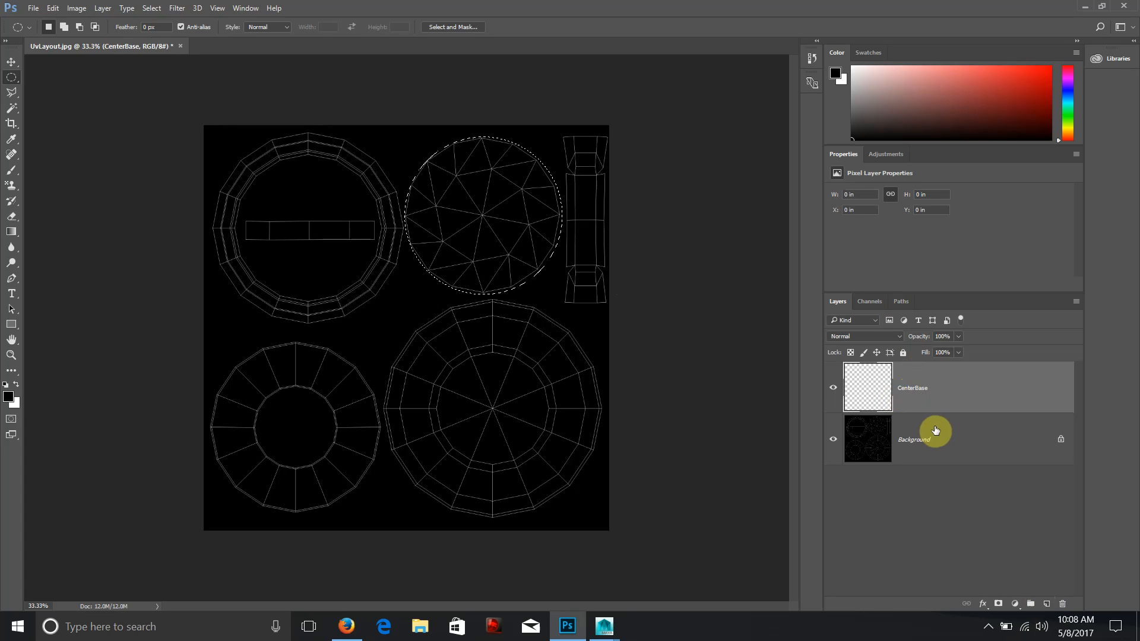
- Fill the circular selection on the CenterBase layer with a dark brown foreground colour and deselect it
click(9, 399)
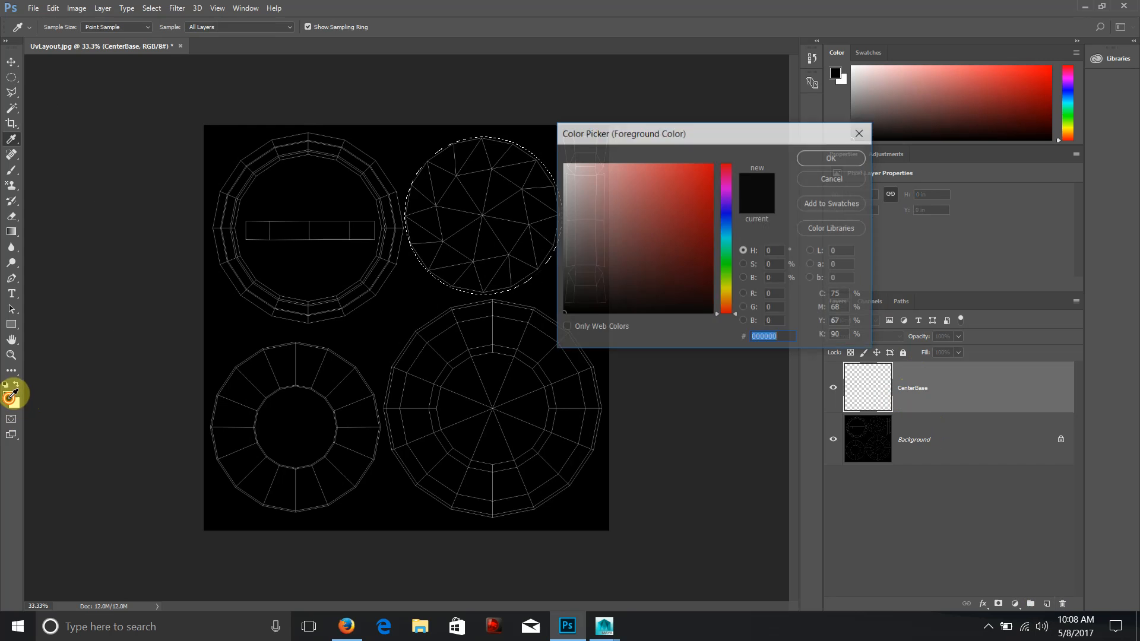
drag(614, 295, 574, 263)
mouse_move(717, 210)
mouse_down()
mouse_move(739, 297)
mouse_move(694, 264)
mouse_move(692, 277)
mouse_move(703, 257)
mouse_up()
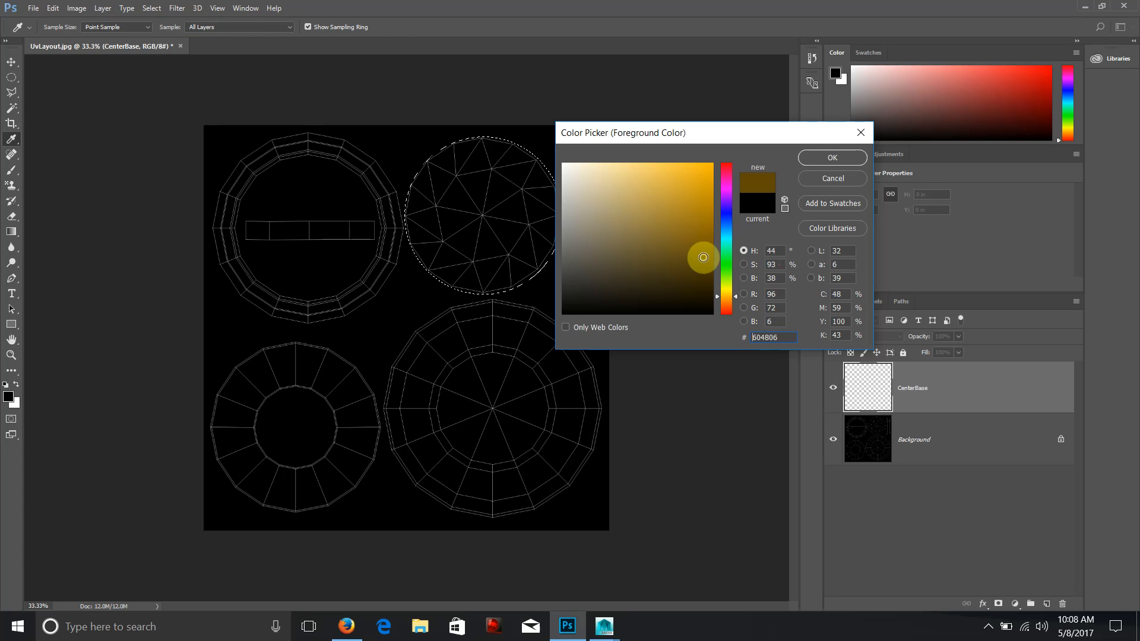
click(837, 157)
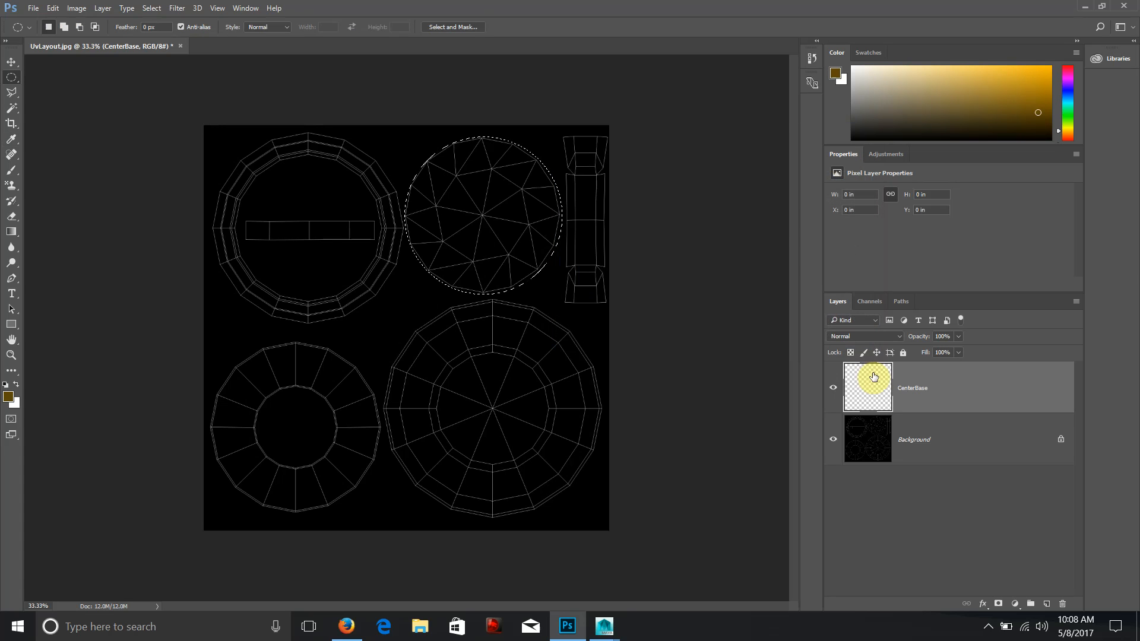
double_click(874, 378)
click(981, 150)
key(alt+BackSpace)
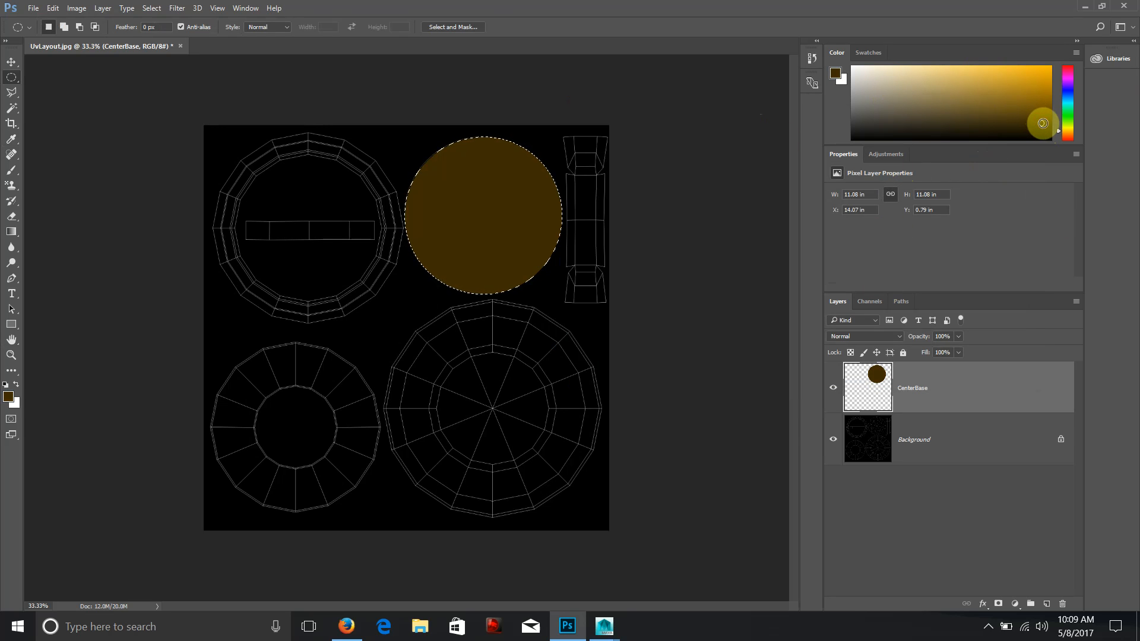
drag(1042, 123, 1041, 121)
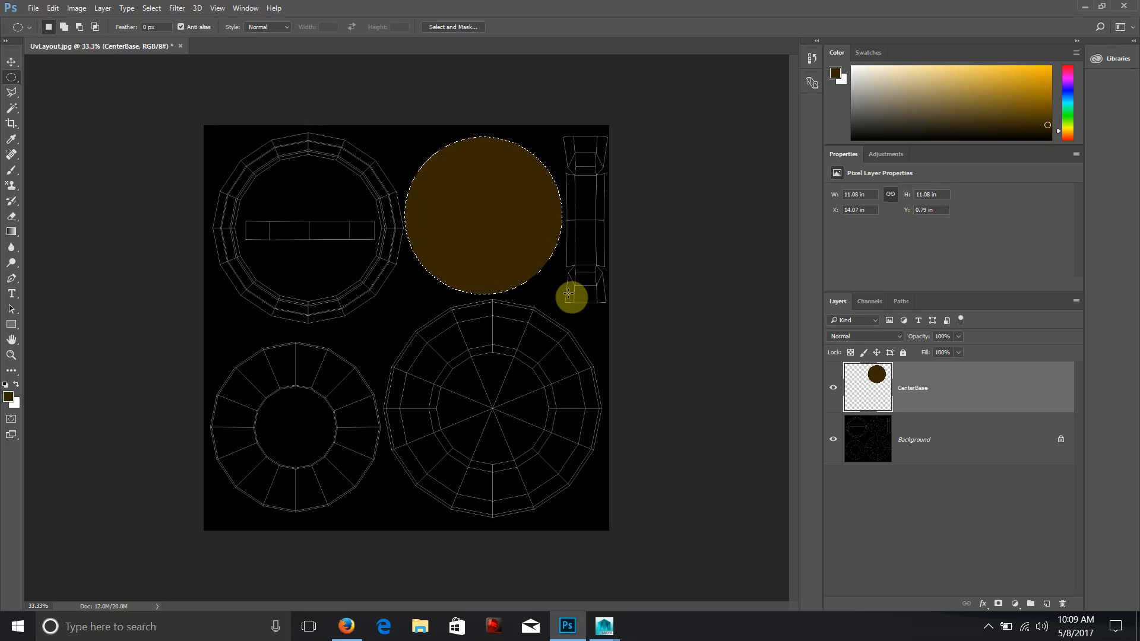
click(741, 266)
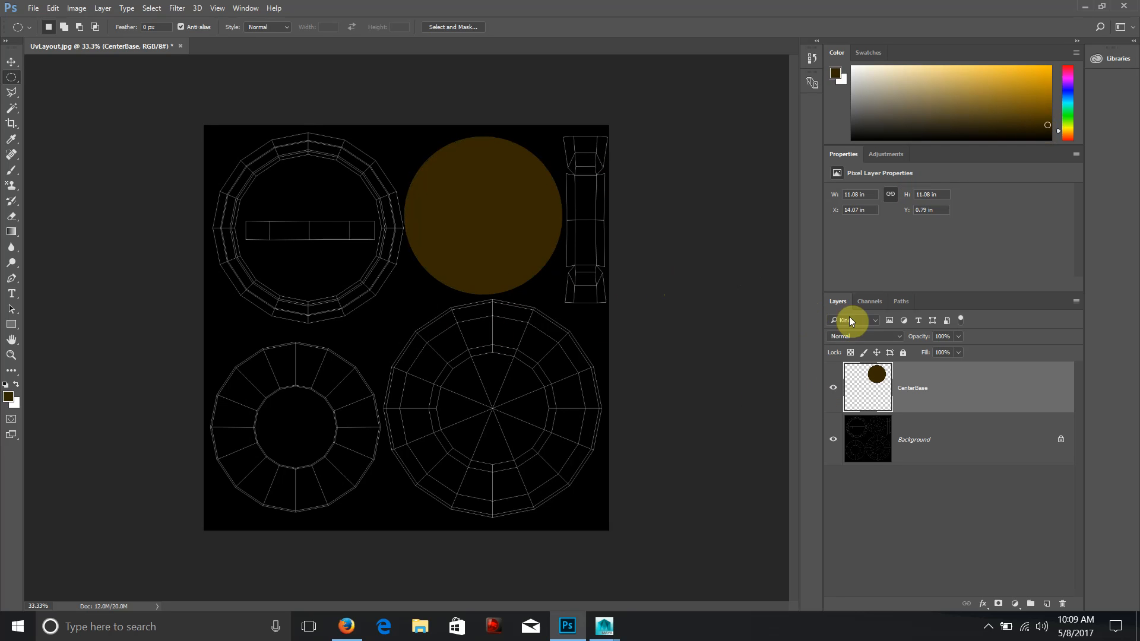
- Hide and show the CenterBase layer to compare its fill with the UV wireframe underneath
click(835, 395)
click(835, 396)
click(835, 396)
click(836, 397)
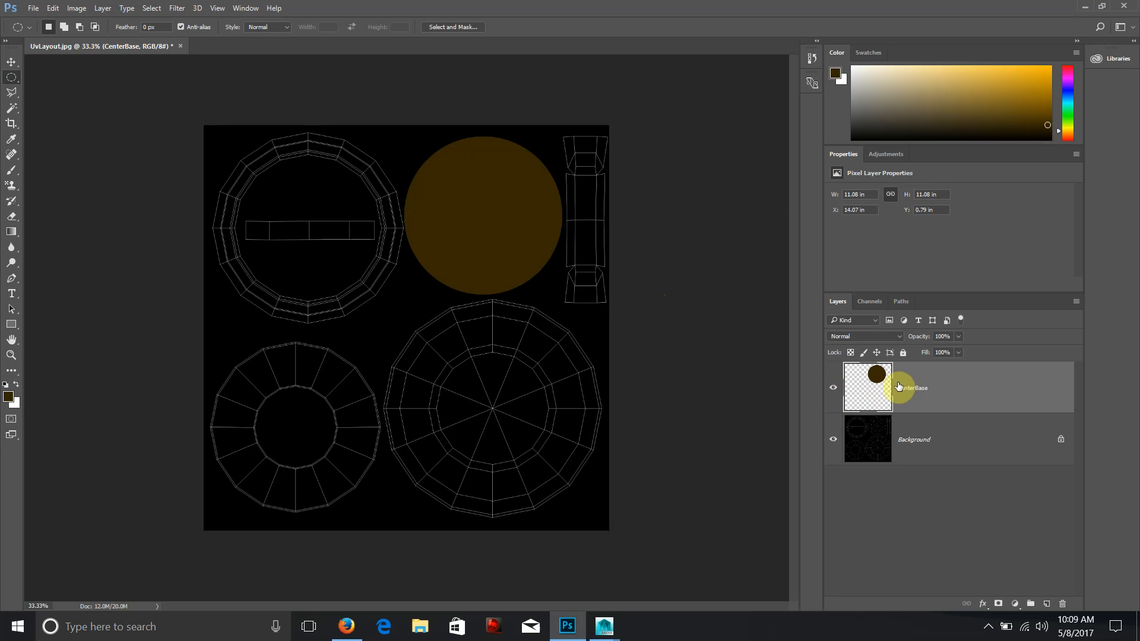
- Add another layer above CenterBase and name it BackBase
click(870, 53)
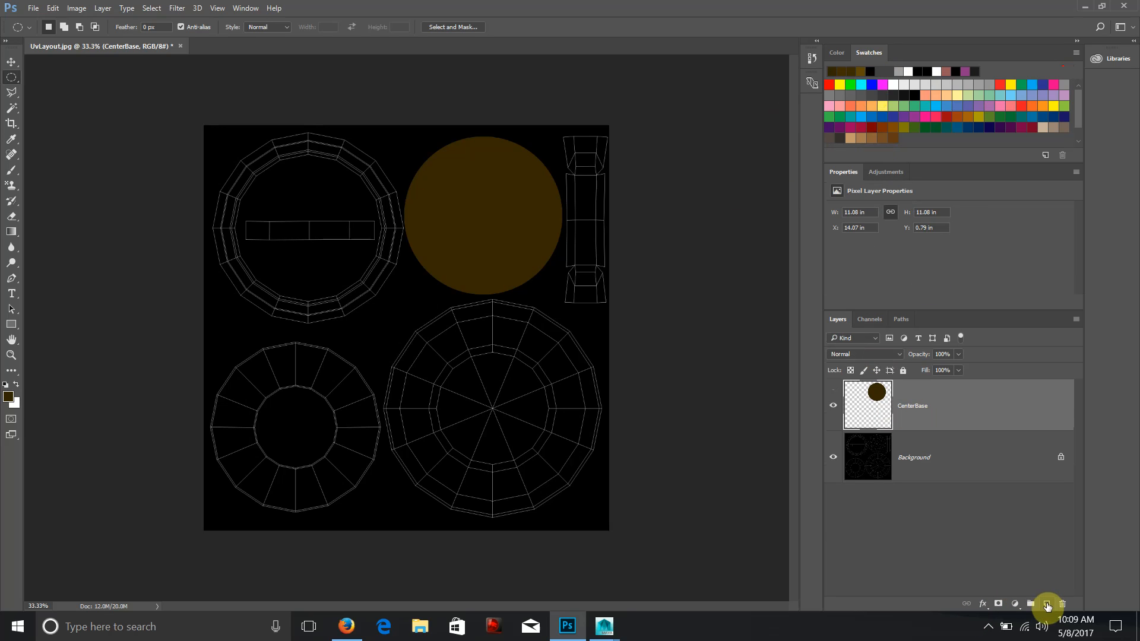
click(1046, 603)
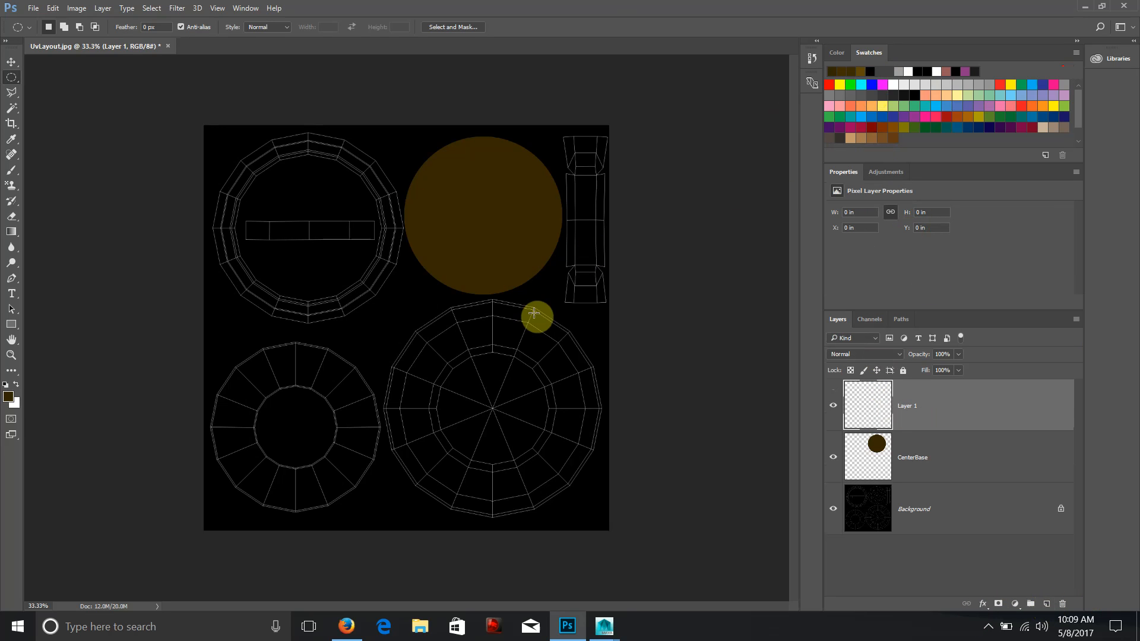
click(918, 407)
text(BackBase)
key(Return)
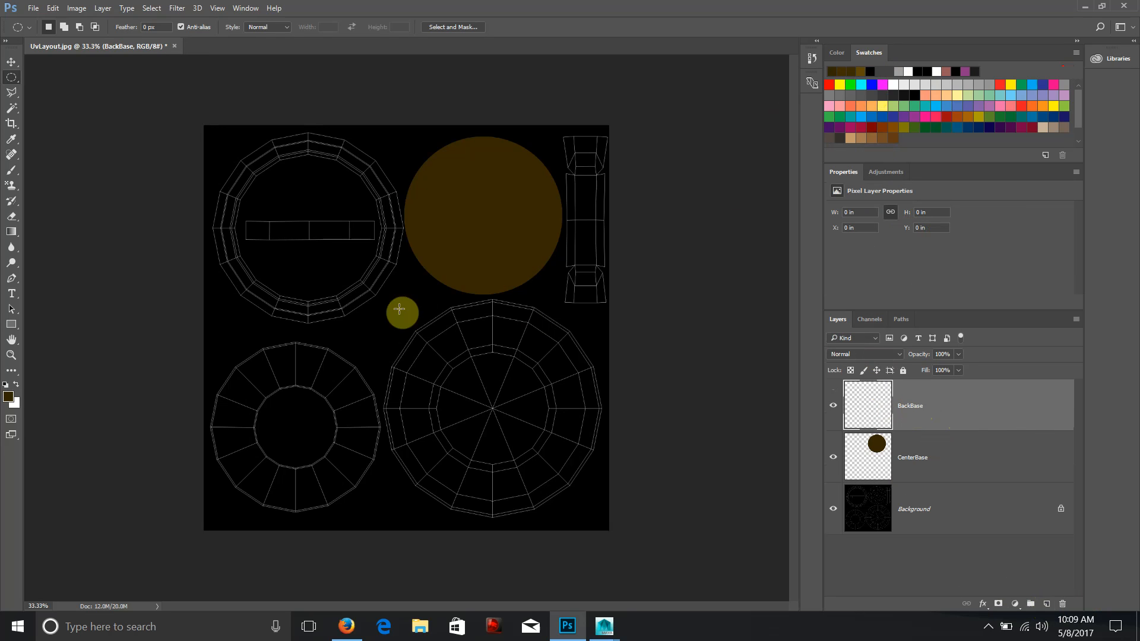
- Select the large circular UV island in the layout's lower right, fill it with very dark brown on BackBase, and deselect
drag(492, 409, 673, 521)
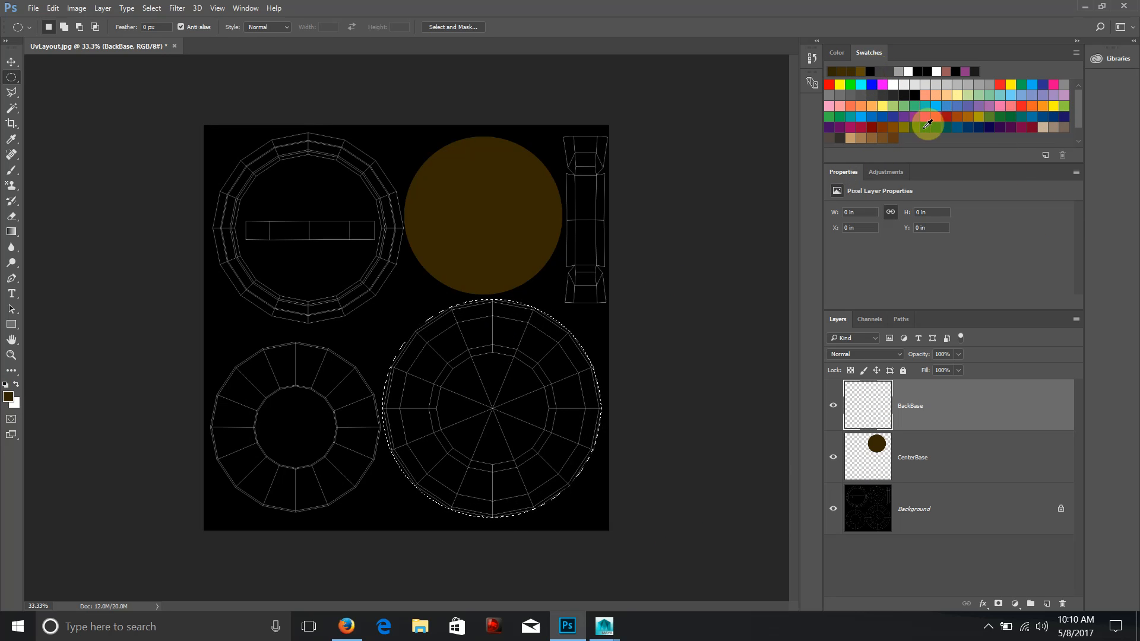
click(836, 52)
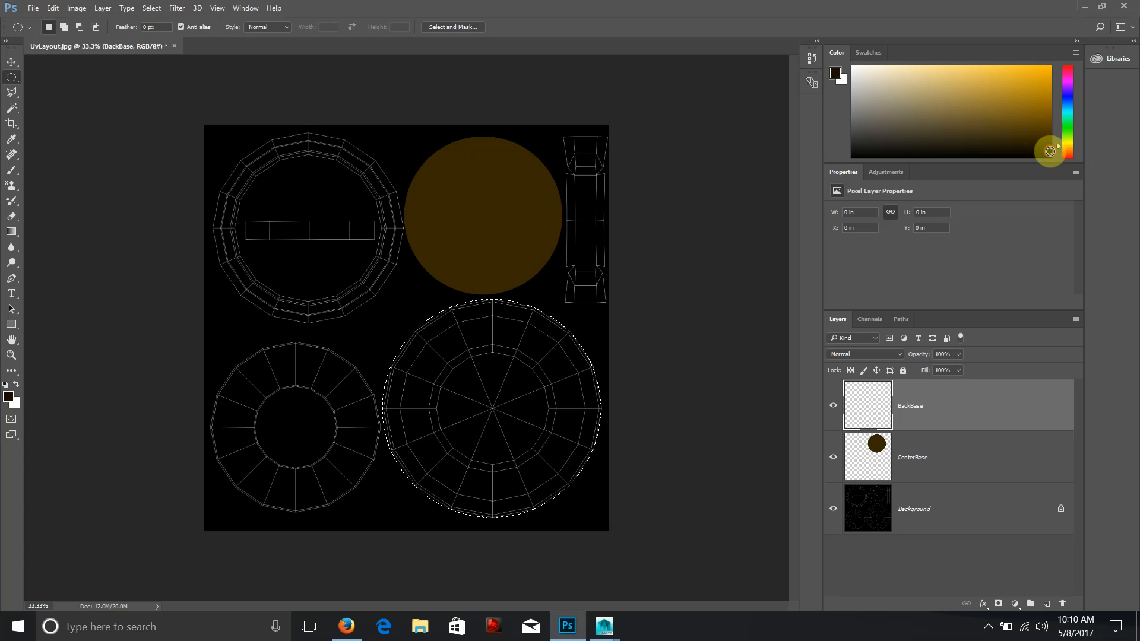
key(alt+BackSpace)
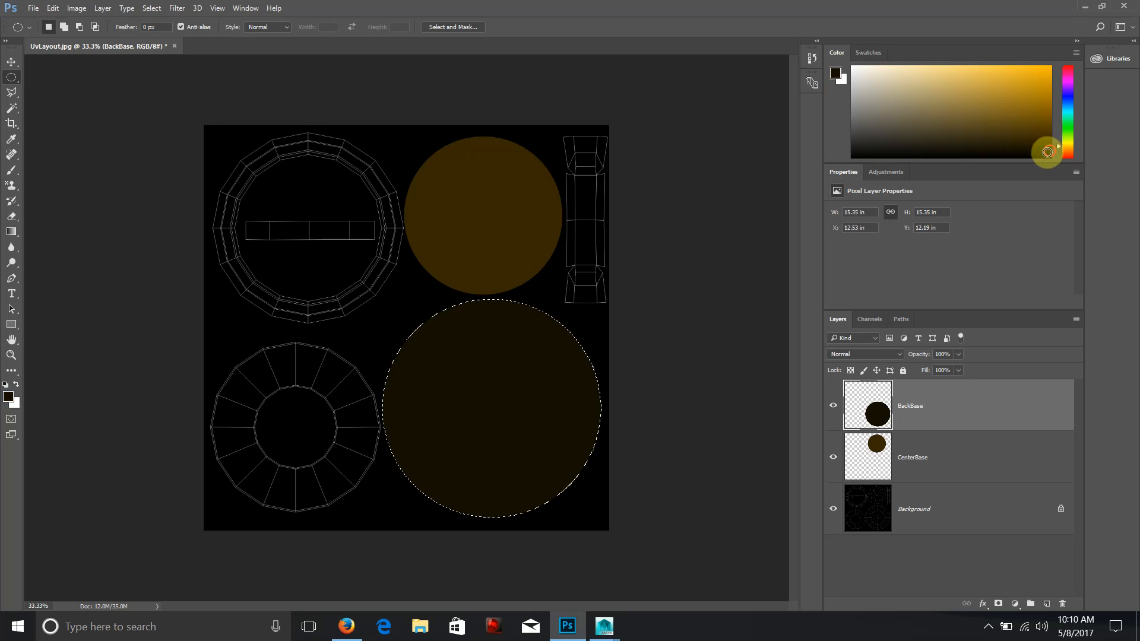
key(ctrl+d)
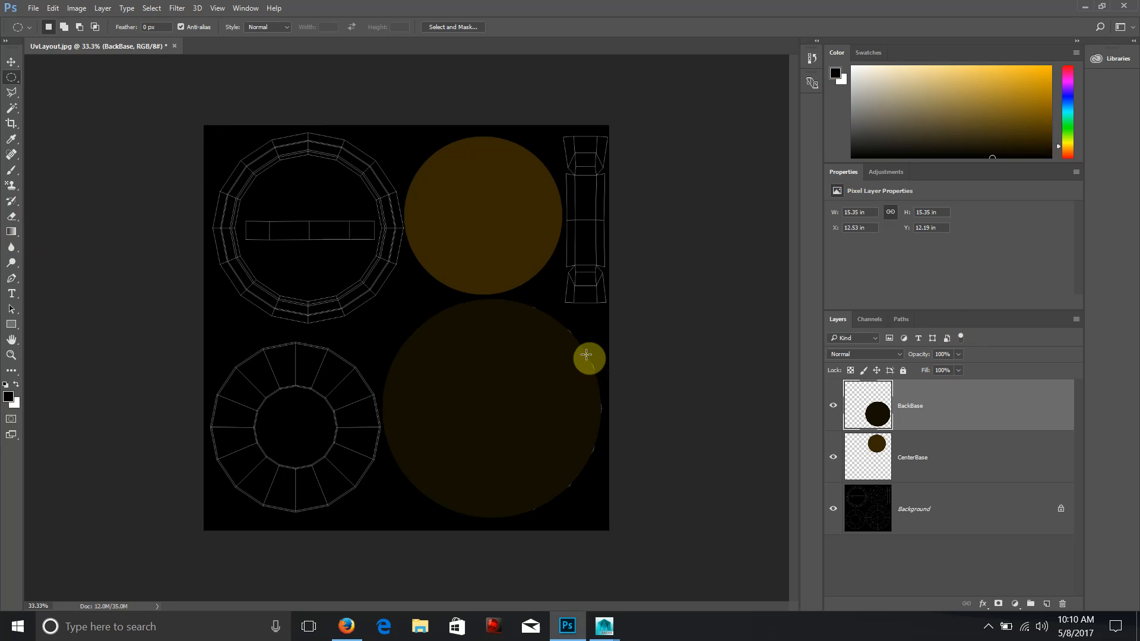
- Nudge the BackBase circle slightly right and widen it to about 100.5% with Free Transform to cover its UV island
click(965, 476)
key(v)
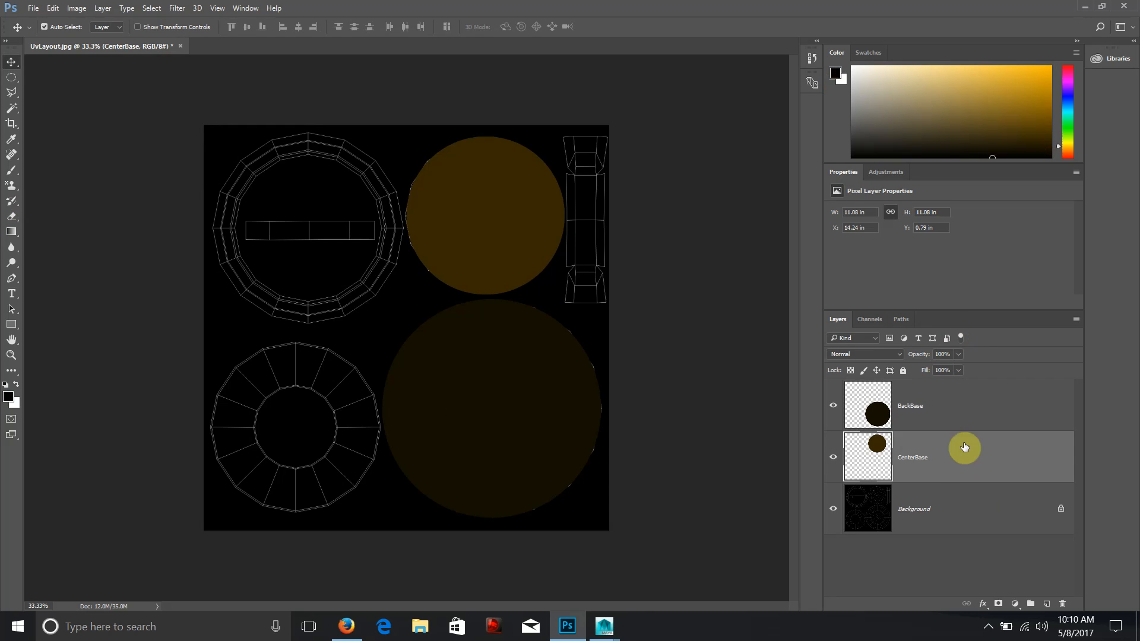
double_click(932, 405)
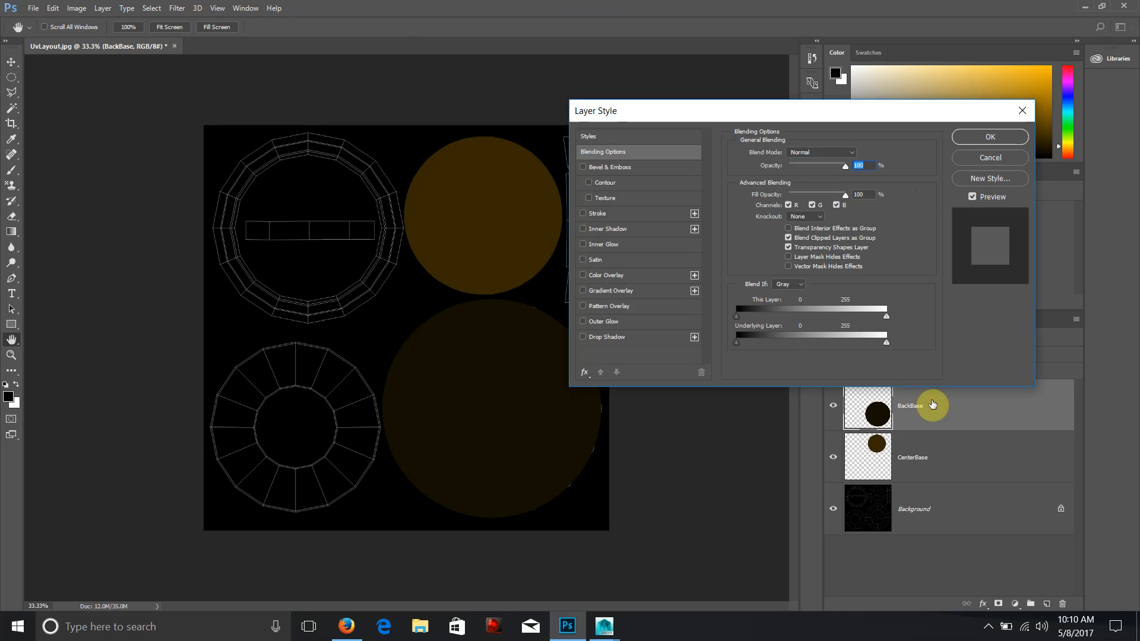
click(970, 157)
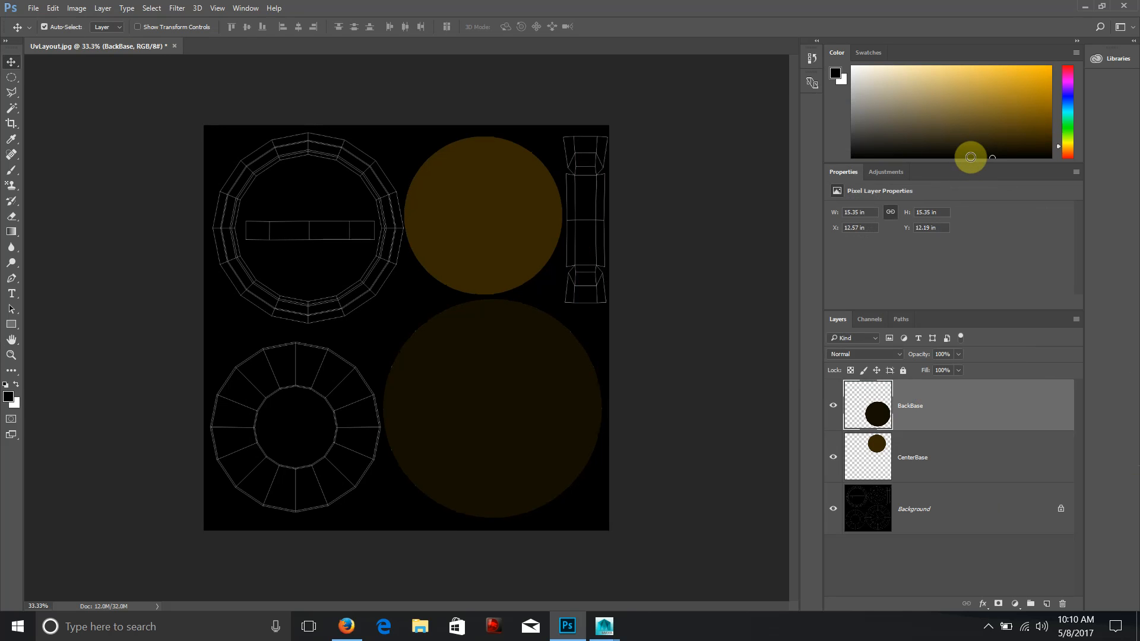
key(ctrl+t)
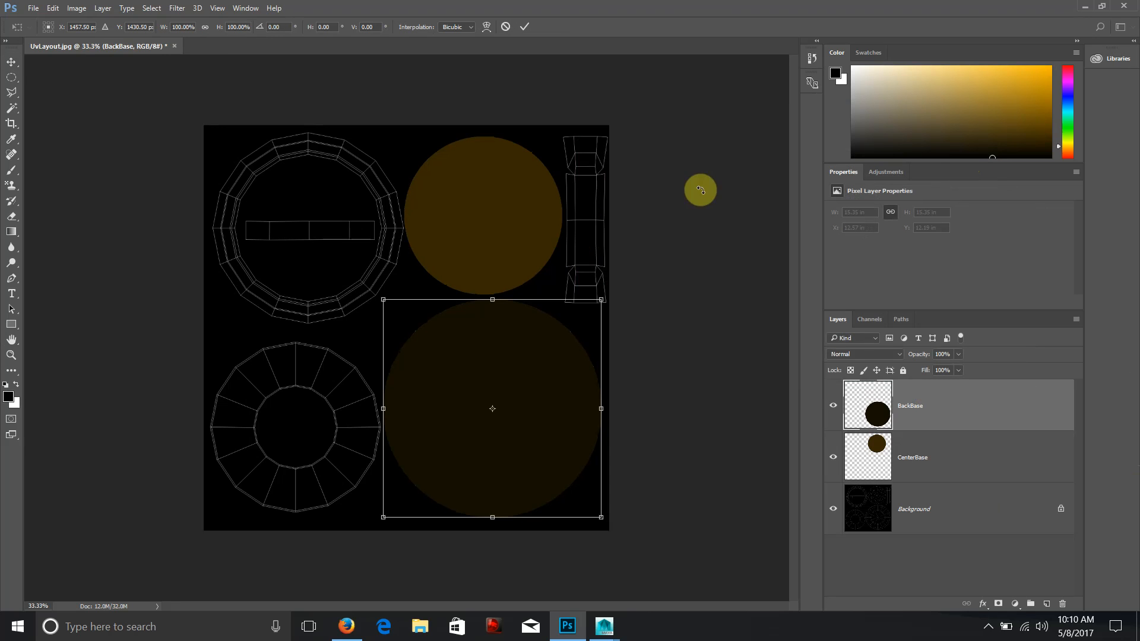
drag(603, 403, 603, 403)
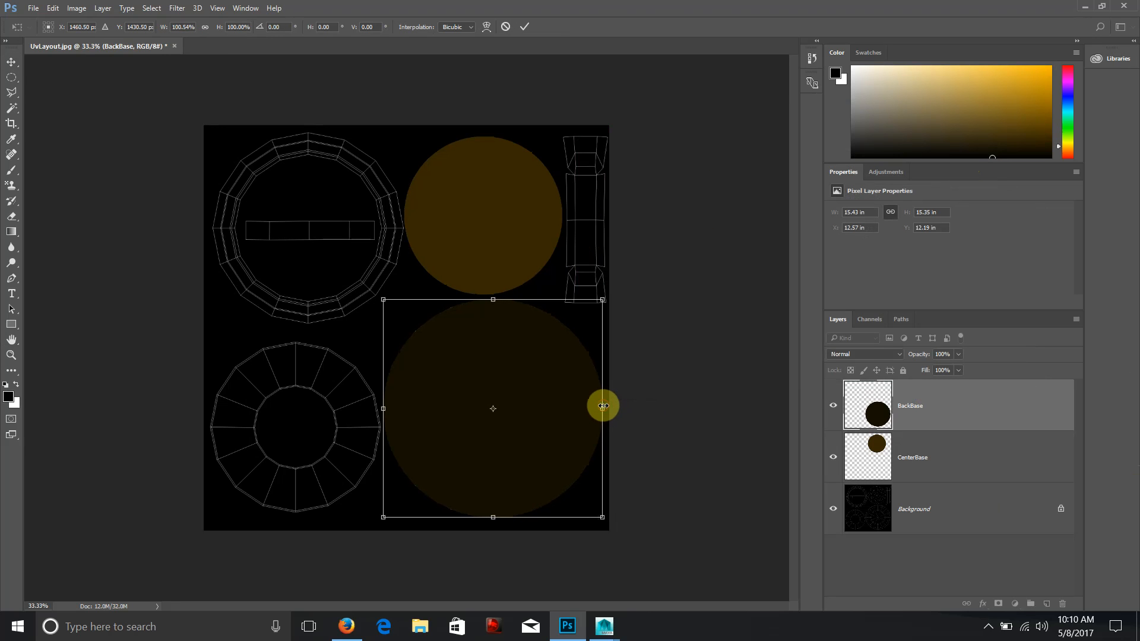
key(Return)
click(11, 169)
click(414, 333)
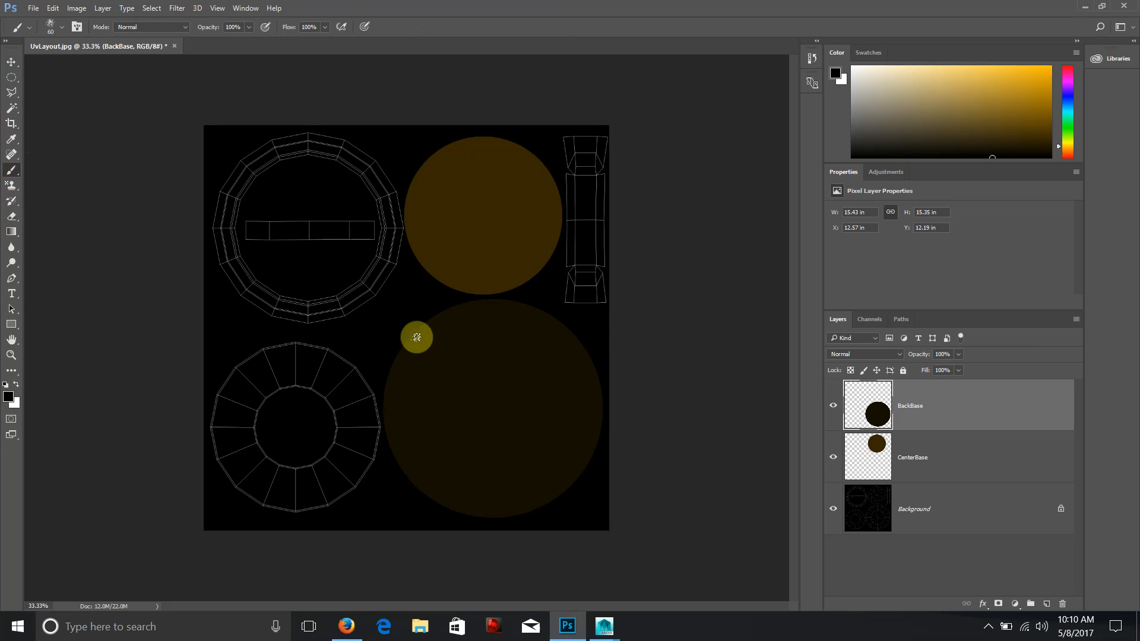
key(ctrl+z)
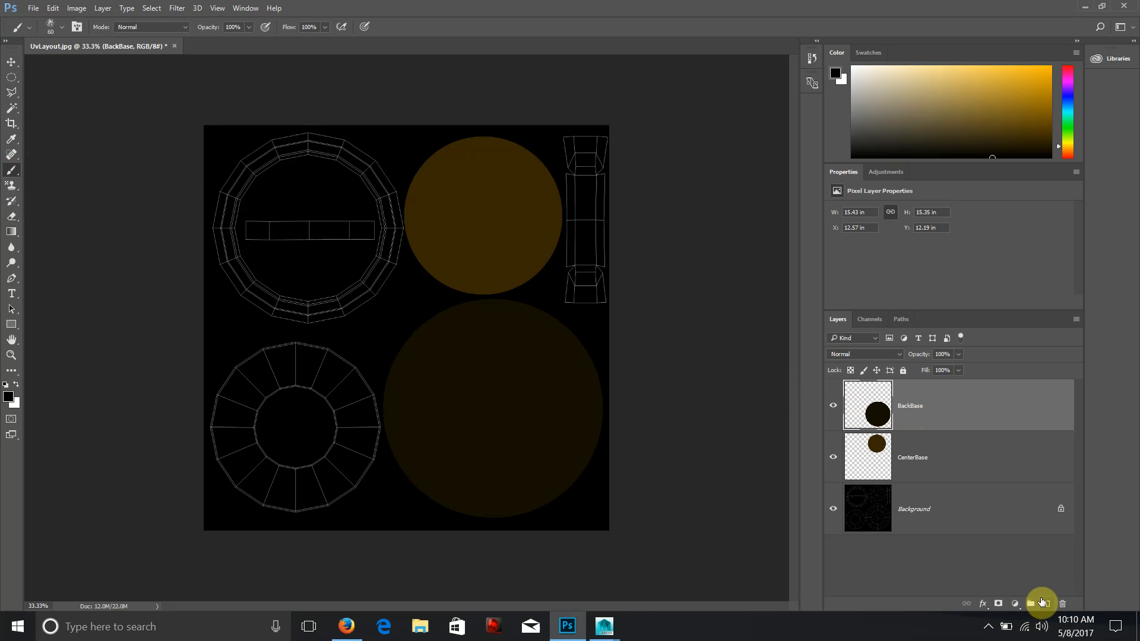
- Add a new layer above BackBase and name it RimBase
click(1046, 603)
click(907, 409)
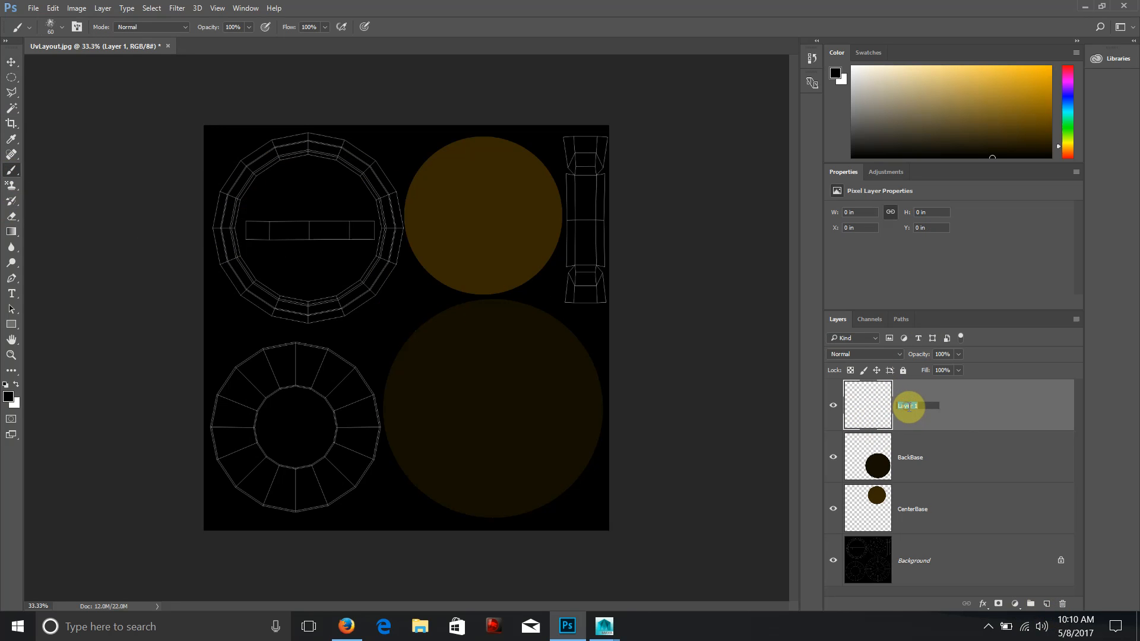
text(RimBase)
key(Return)
- Try to select the rim ring by subtracting an inner circle from a circular selection around its UV island
click(11, 77)
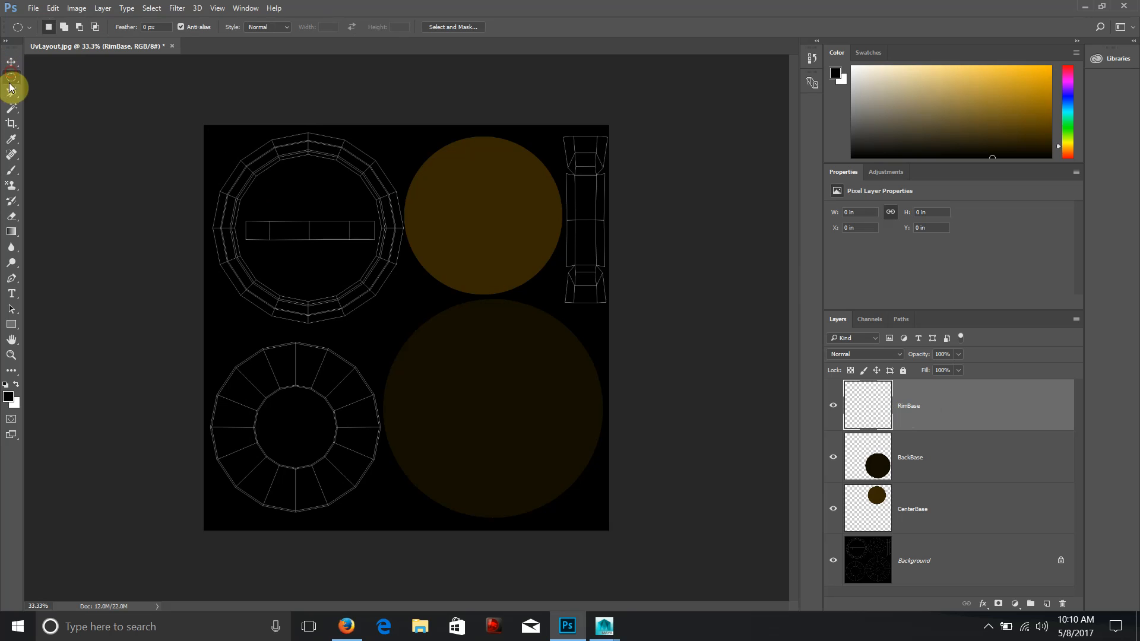
drag(308, 227, 452, 323)
key(shift+alt+l)
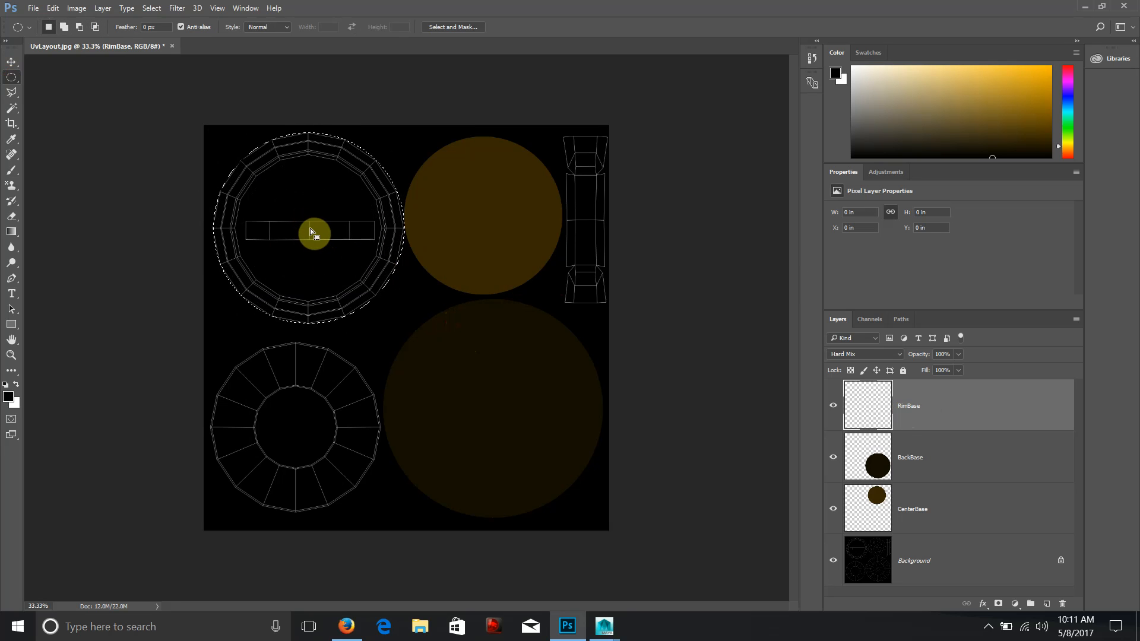
key(alt)
key(alt)
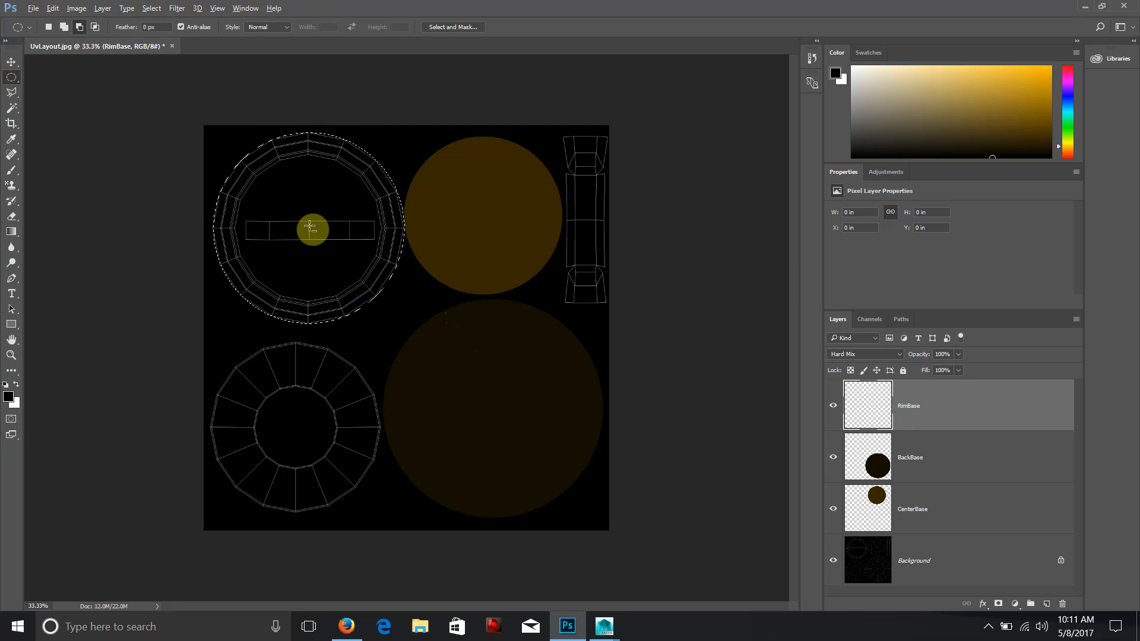
drag(310, 228, 334, 253)
drag(317, 228, 312, 227)
key(alt)
drag(307, 226, 521, 296)
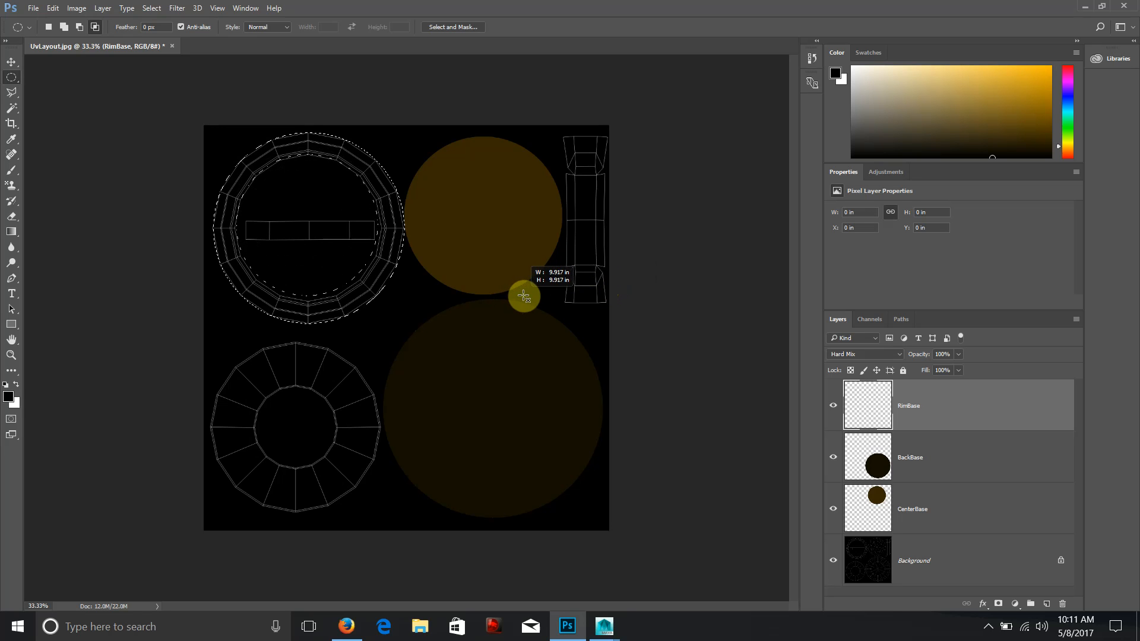
key(ctrl+d)
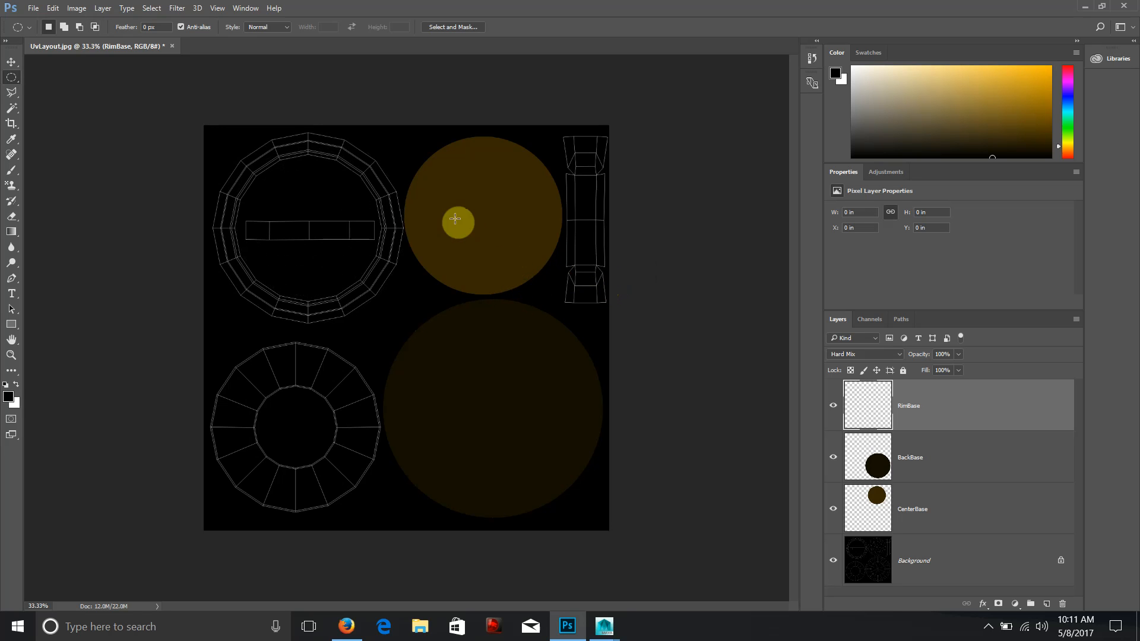
- Make a circular selection around the outer edge of the rim ring's UV island, redrawing it until it fits
click(52, 8)
click(80, 50)
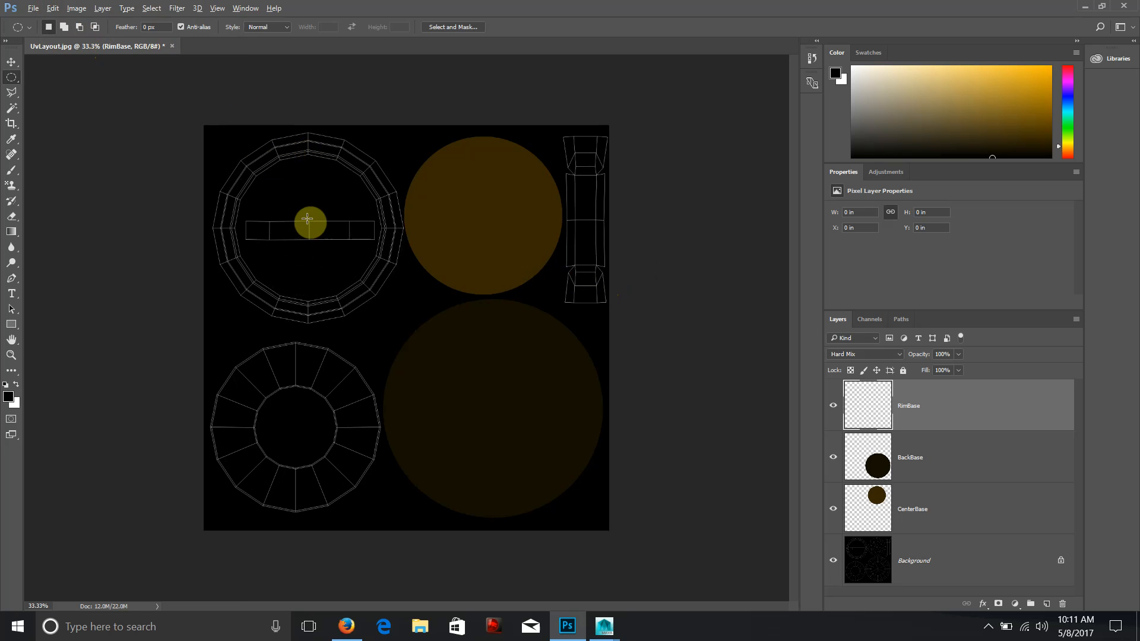
drag(304, 217, 410, 367)
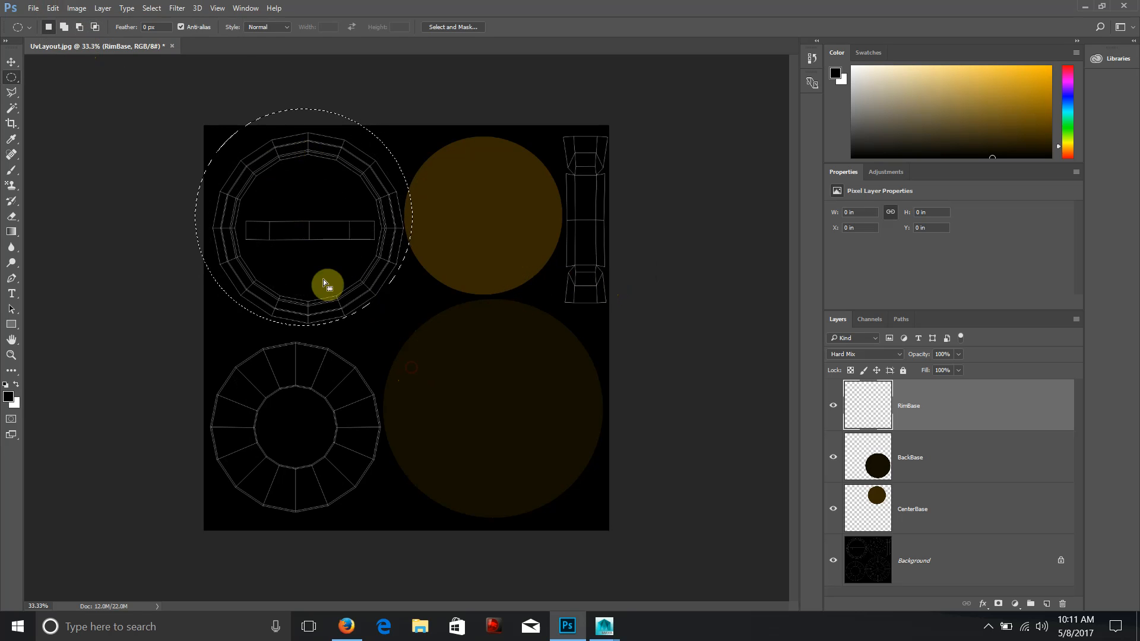
click(316, 250)
drag(308, 230, 408, 335)
click(343, 243)
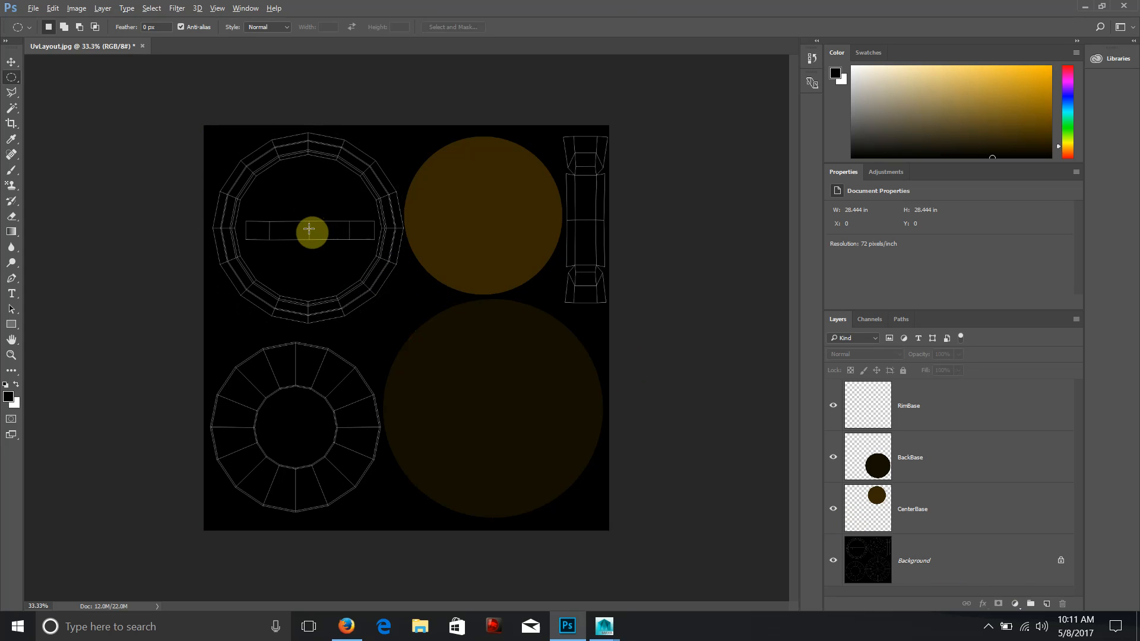
drag(307, 229, 427, 326)
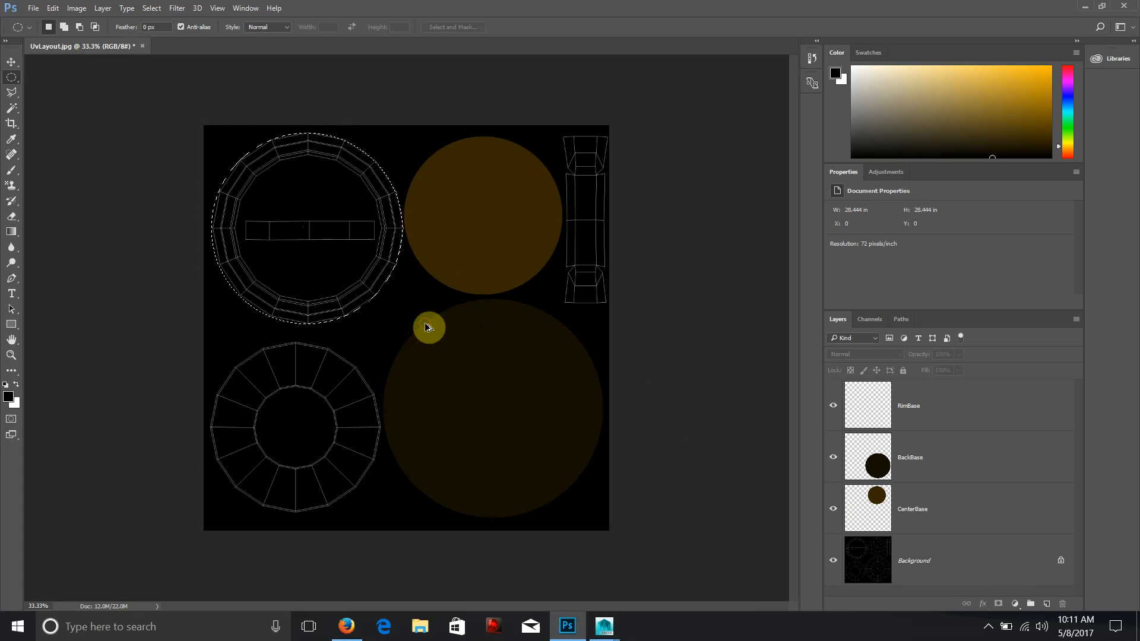
- Turn off snapping for the document
click(217, 8)
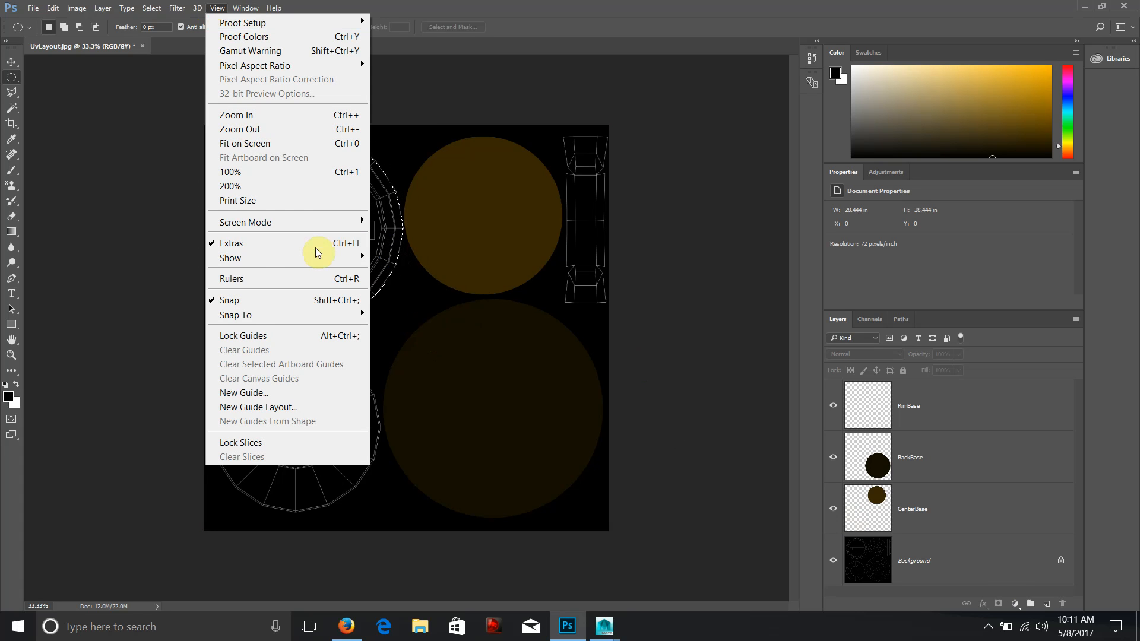
click(279, 300)
click(254, 9)
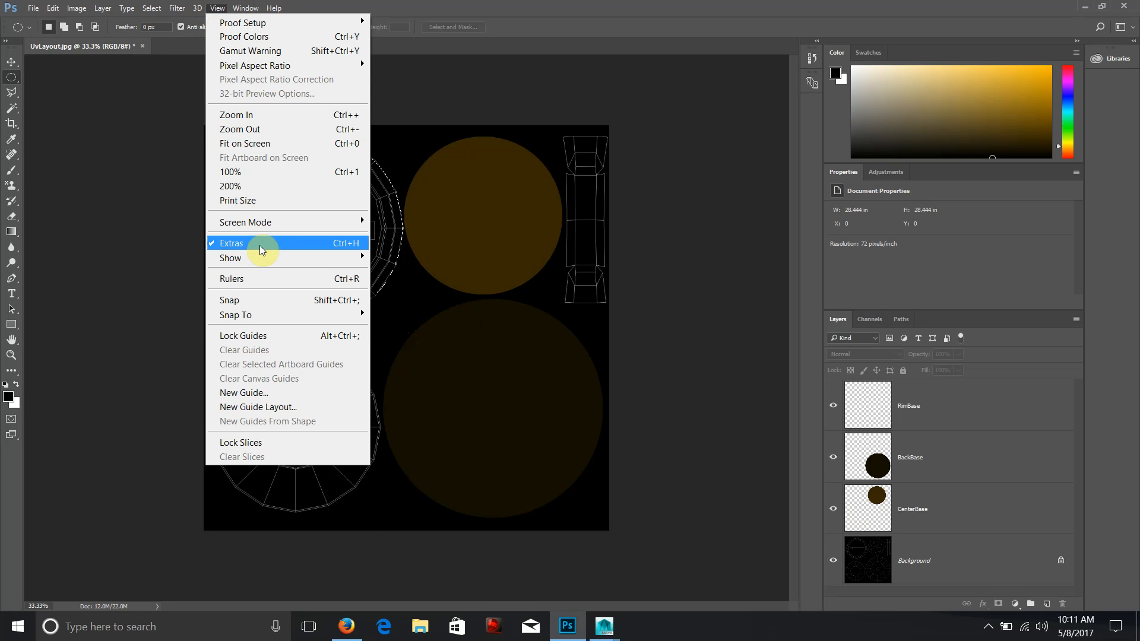
mouse_move(262, 257)
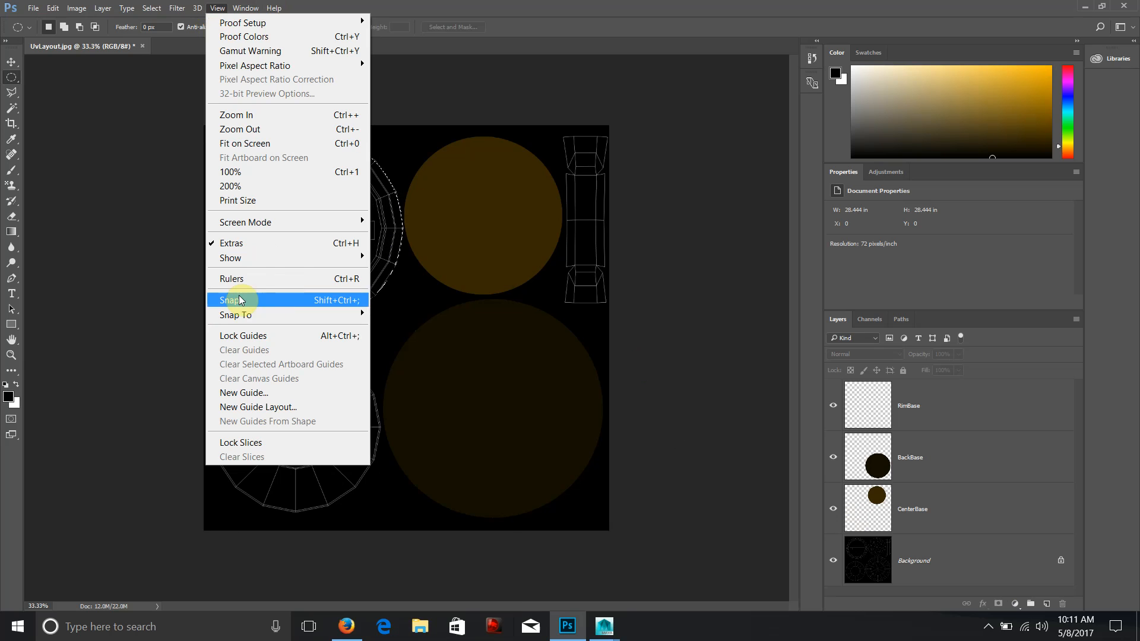
- Fill the circular selection with black on the RimBase layer, deselect, and hide that layer
click(909, 416)
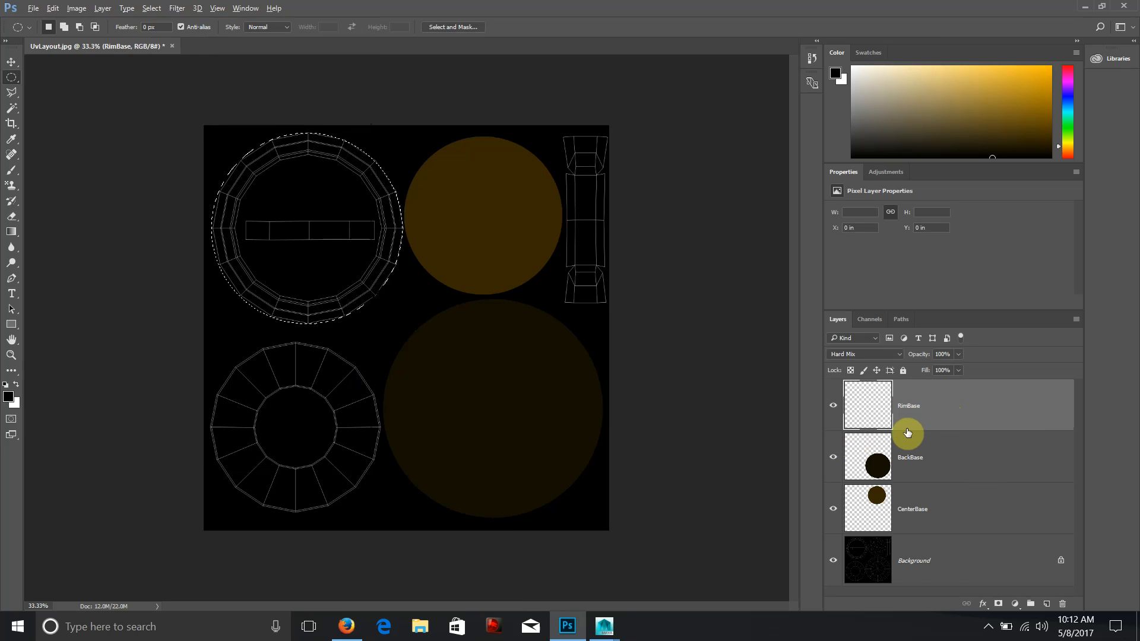
key(alt+BackSpace)
click(832, 406)
click(263, 218)
click(833, 405)
click(833, 405)
- Make a rectangular selection around the thin horizontal island inside the rim ring and set the foreground colour to grey 5e5e5d
drag(11, 76, 40, 79)
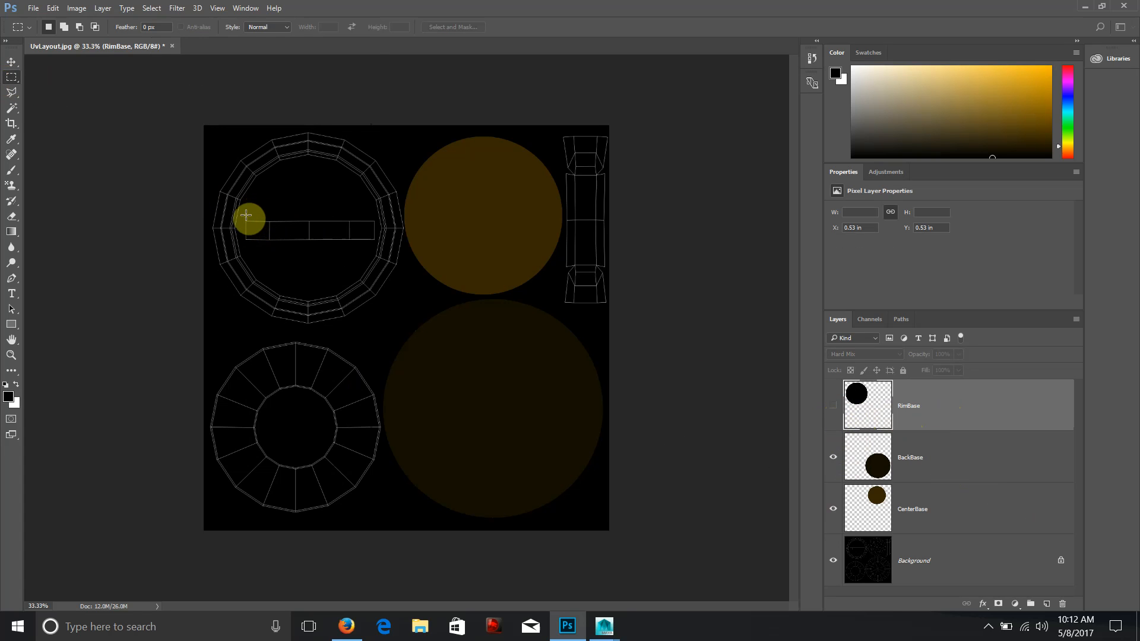
drag(244, 217, 379, 243)
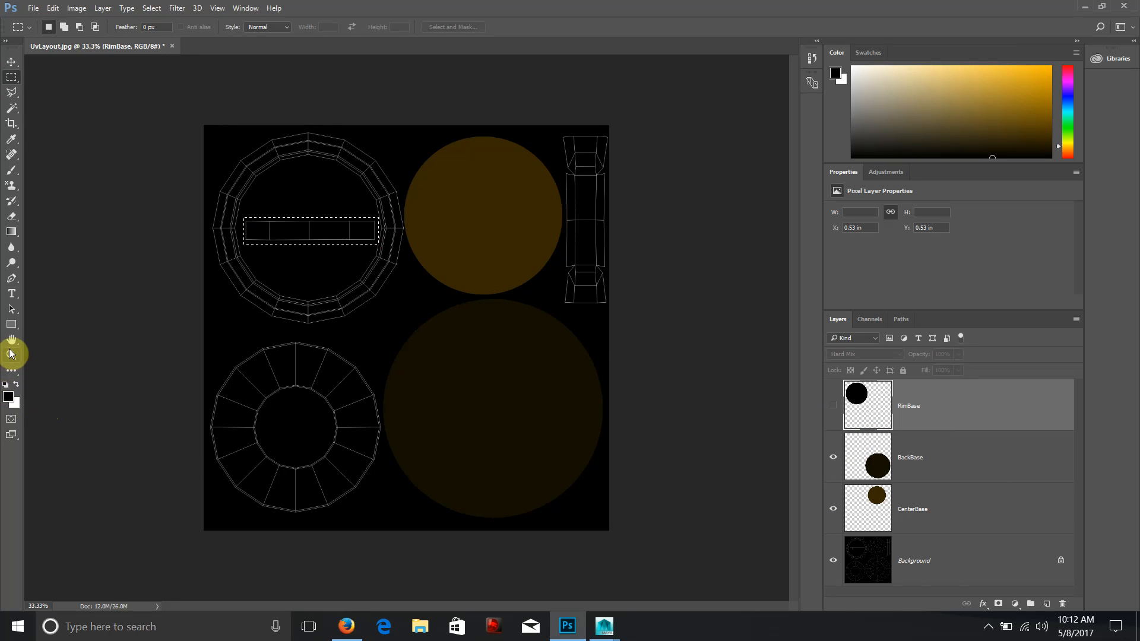
click(4, 399)
click(562, 258)
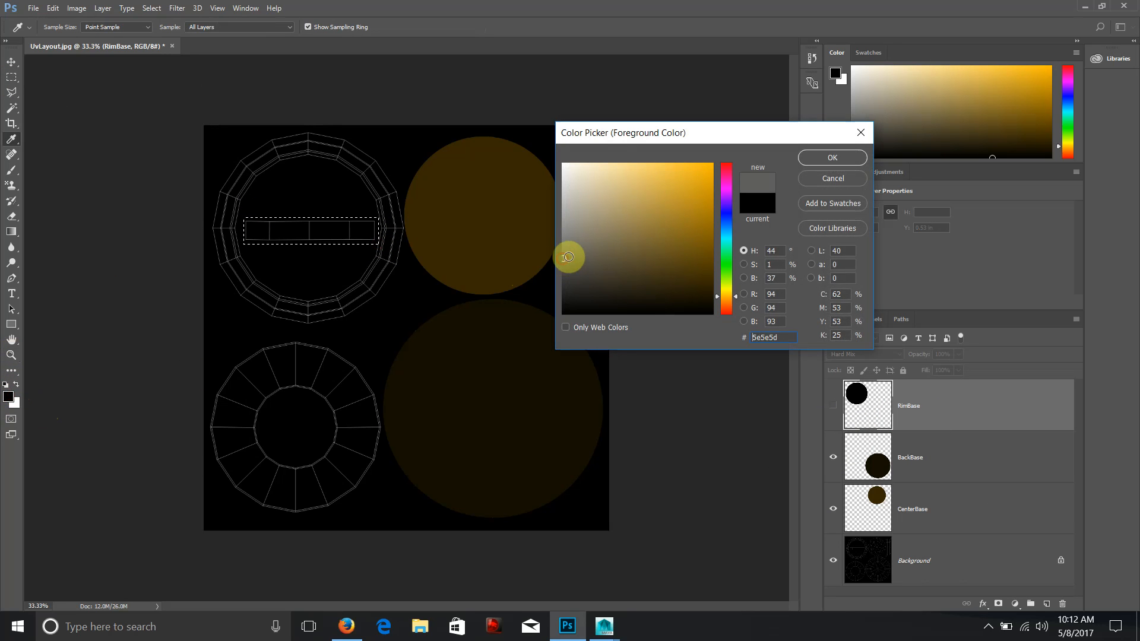
click(853, 157)
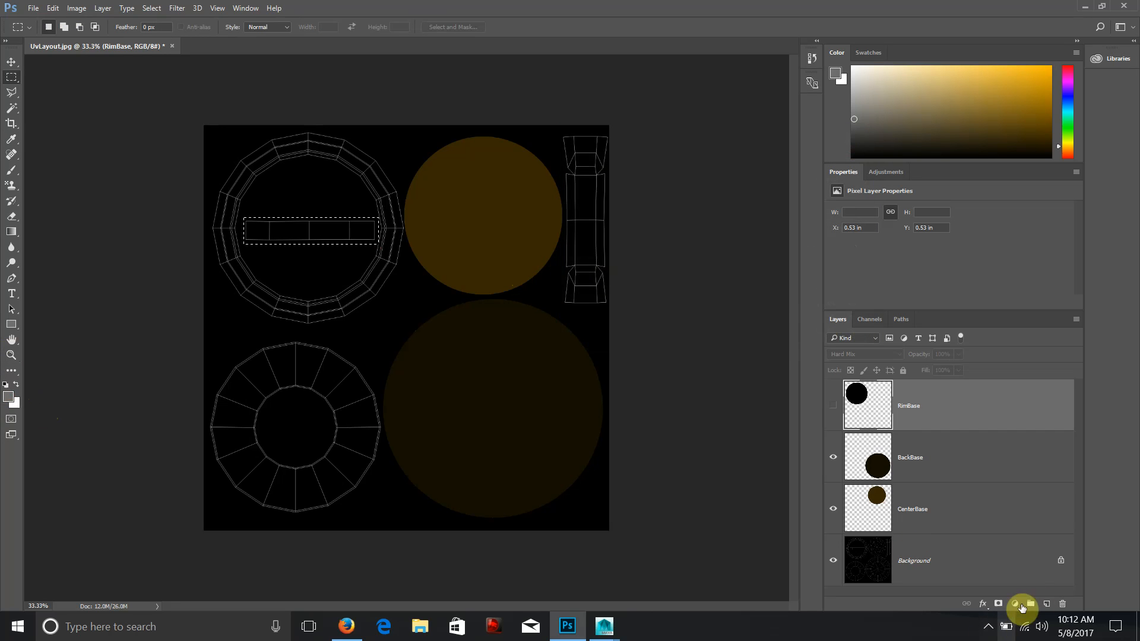
- Fill the strip selection with the grey on a new layer named Handle and show RimBase again
click(1049, 604)
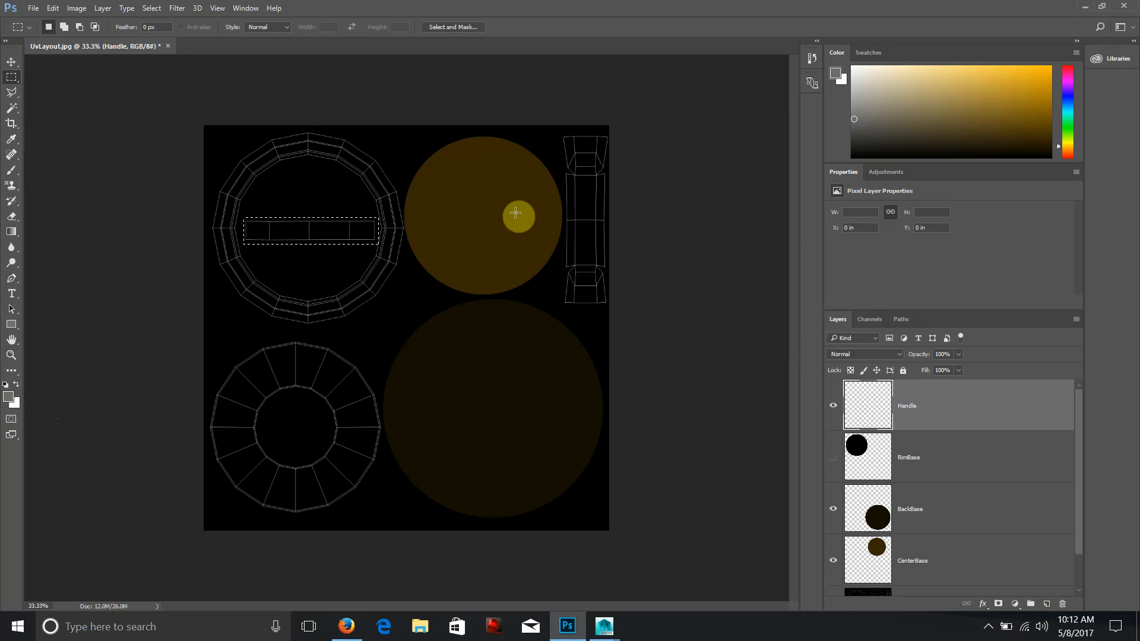
key(alt+BackSpace)
click(830, 463)
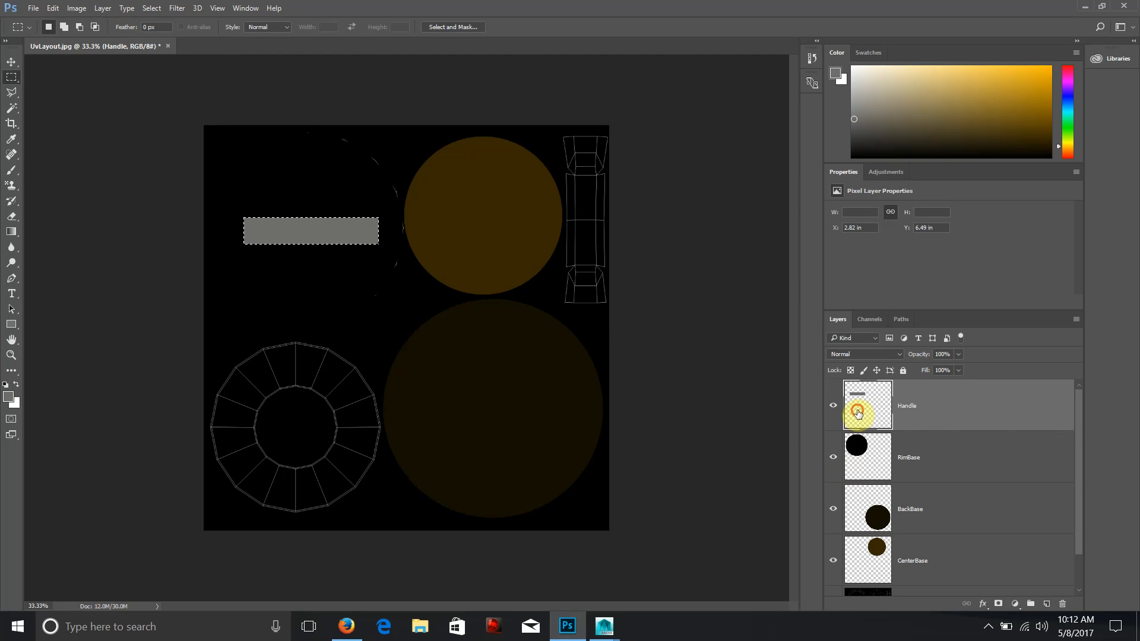
click(854, 449)
key(ctrl+t)
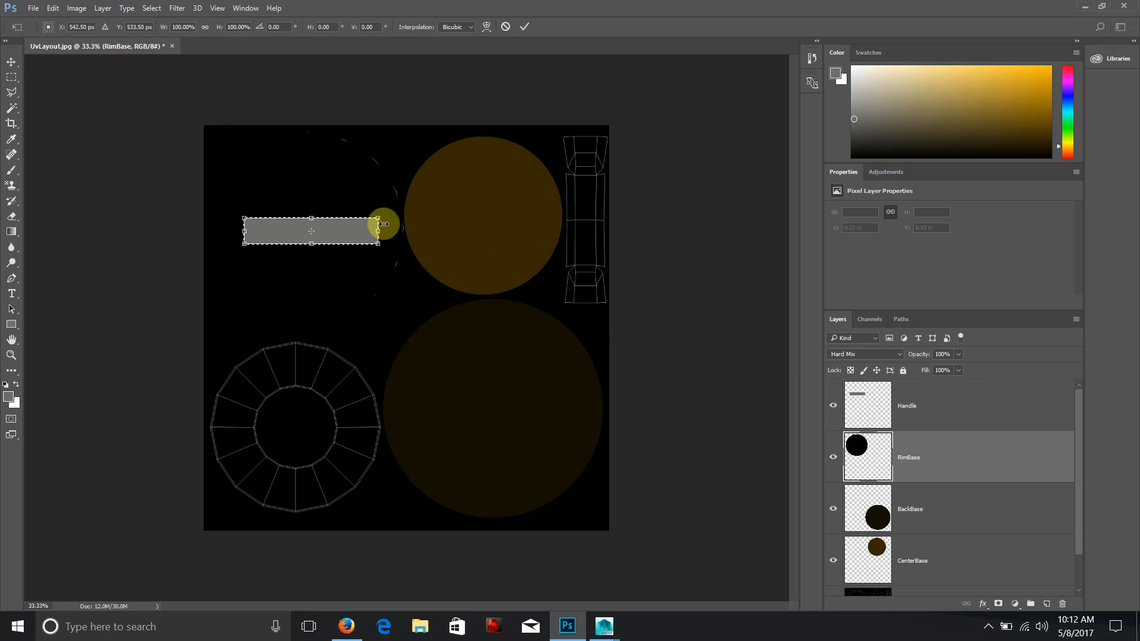
key(Escape)
click(857, 400)
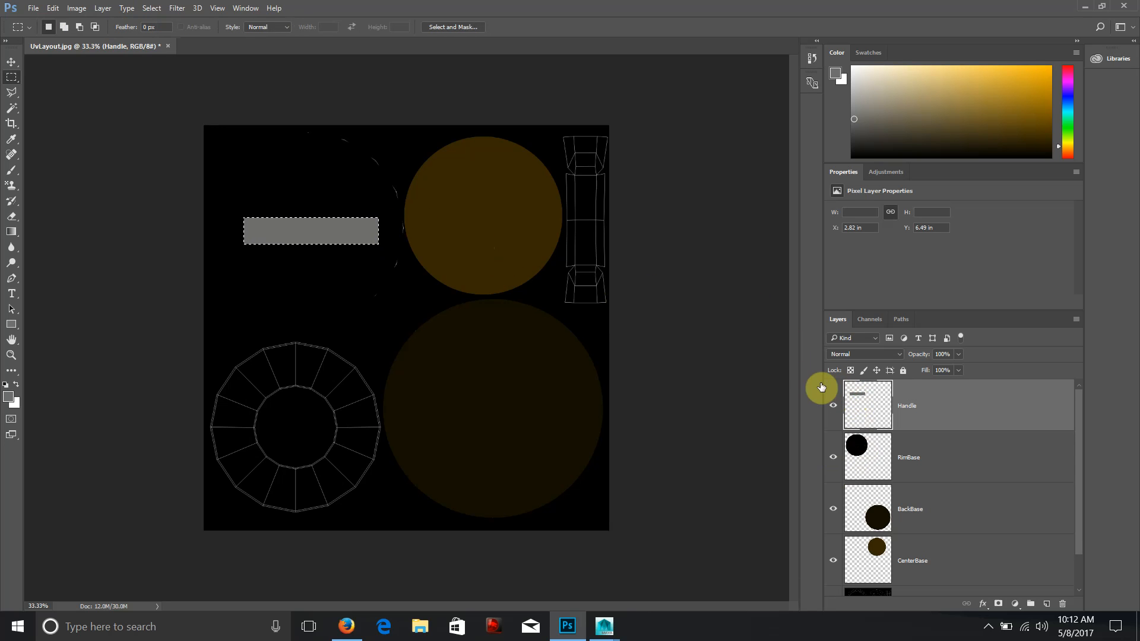
key(ctrl+t)
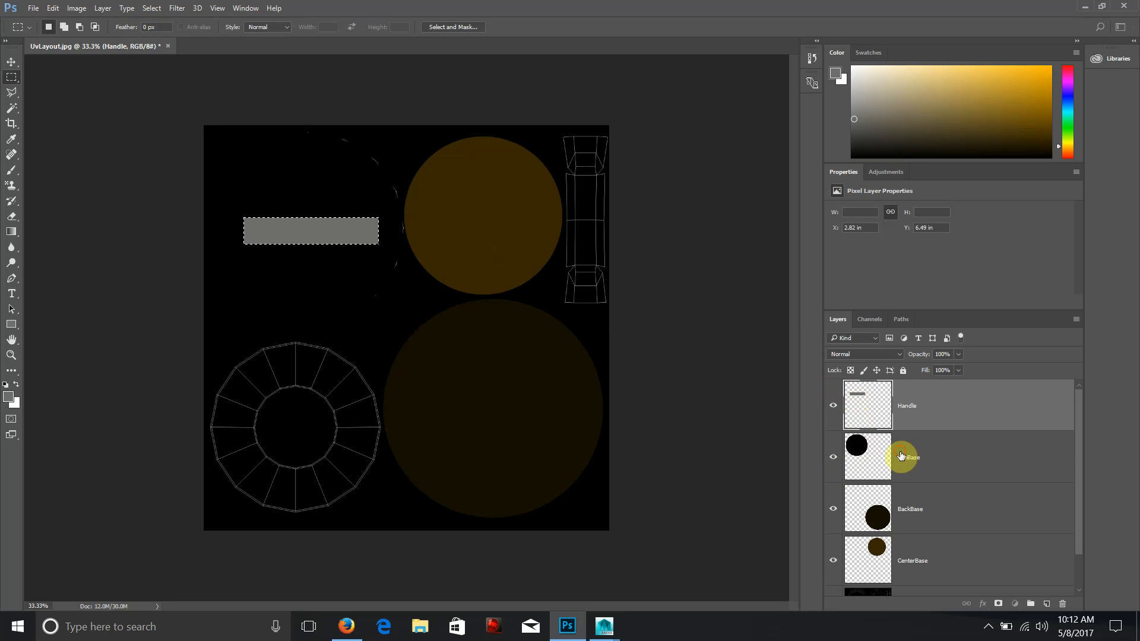
- Stretch the RimBase circle to about 102.8% width and slightly upward with Free Transform, and move the CenterBase layer above RimBase
click(903, 454)
key(Escape)
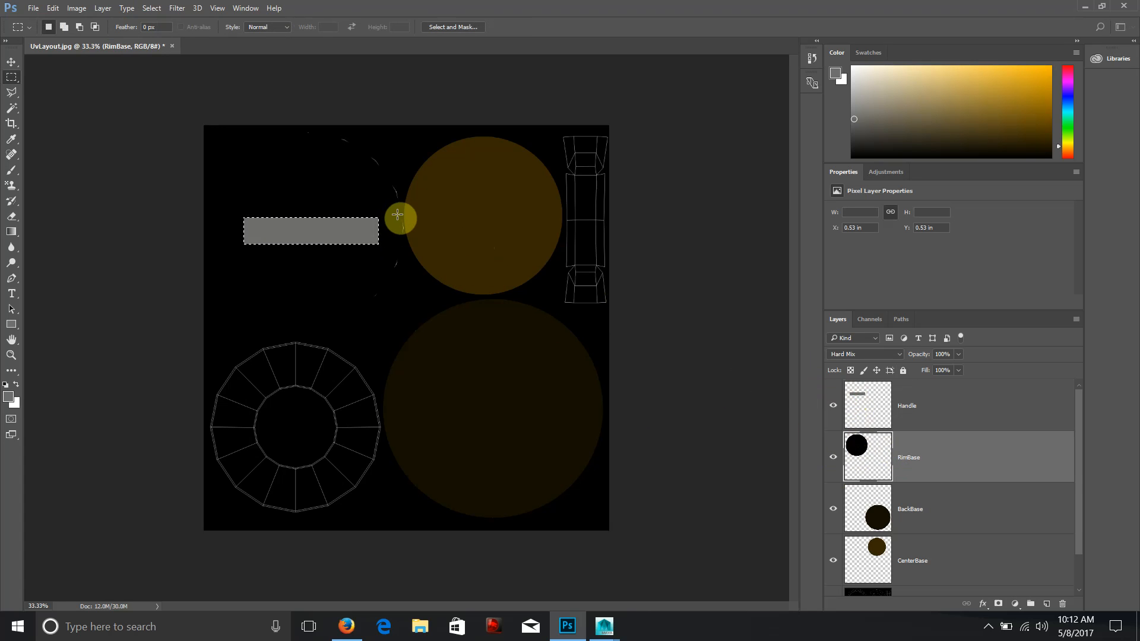
key(ctrl+t)
drag(409, 230, 414, 229)
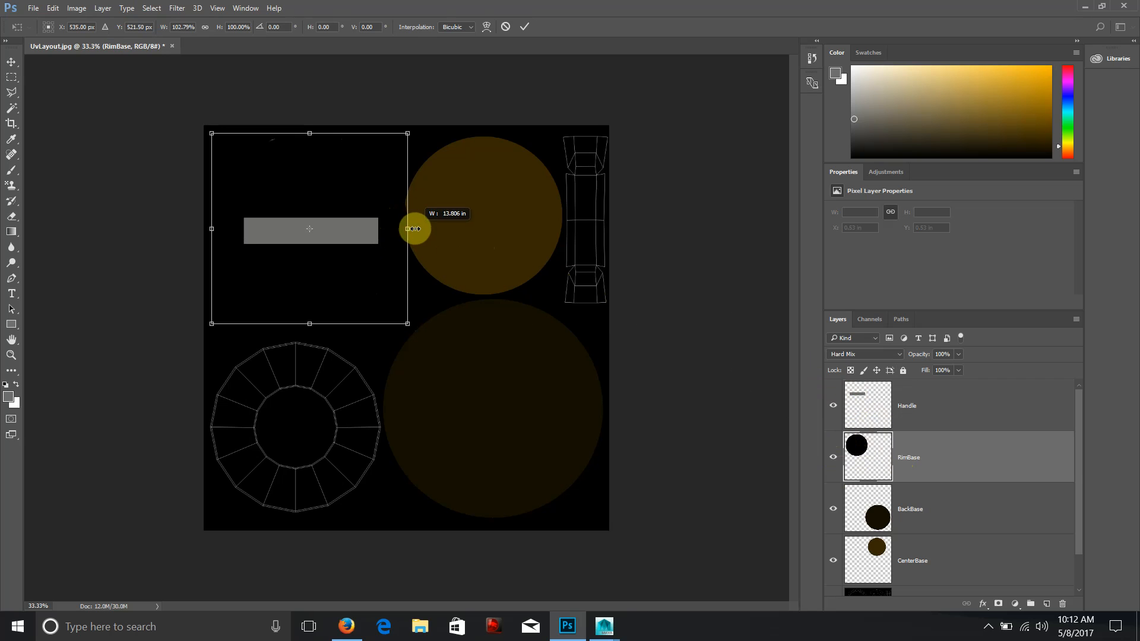
drag(307, 135, 308, 124)
key(Return)
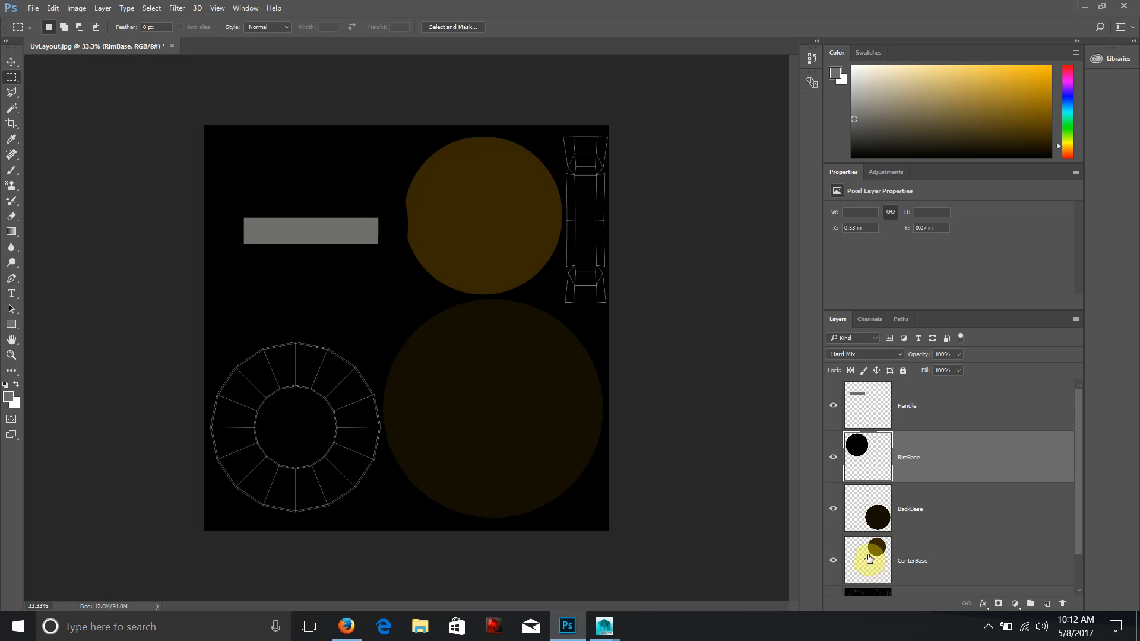
drag(868, 567, 895, 440)
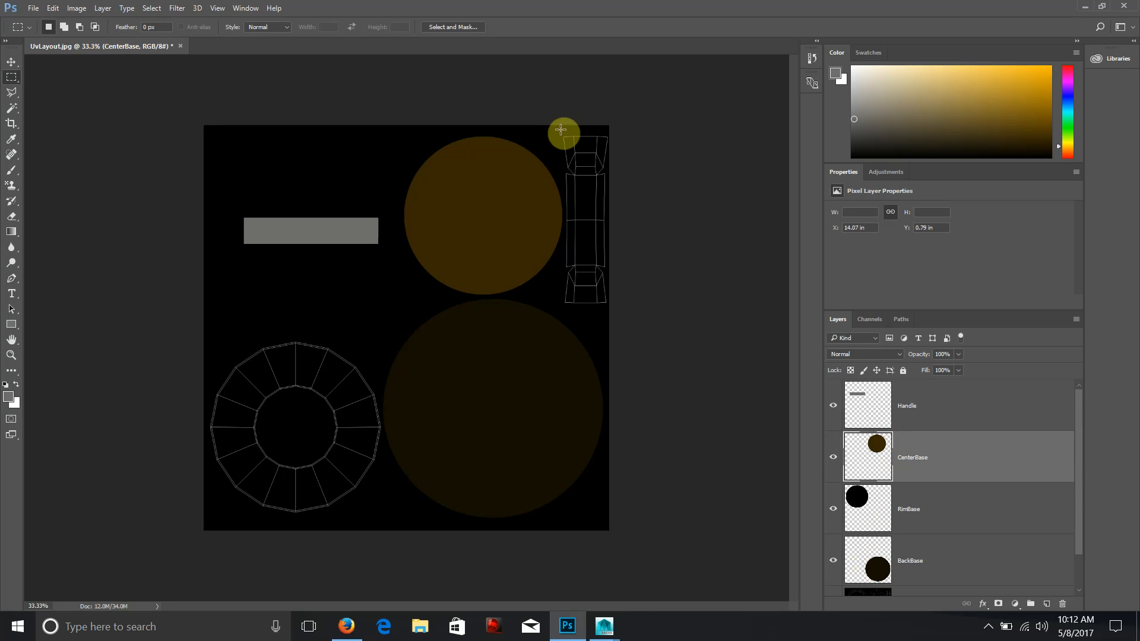
- Select the tall UV island in the layout's upper-right corner with a rectangle, fill it with grey on the Handle layer, and deselect
click(888, 403)
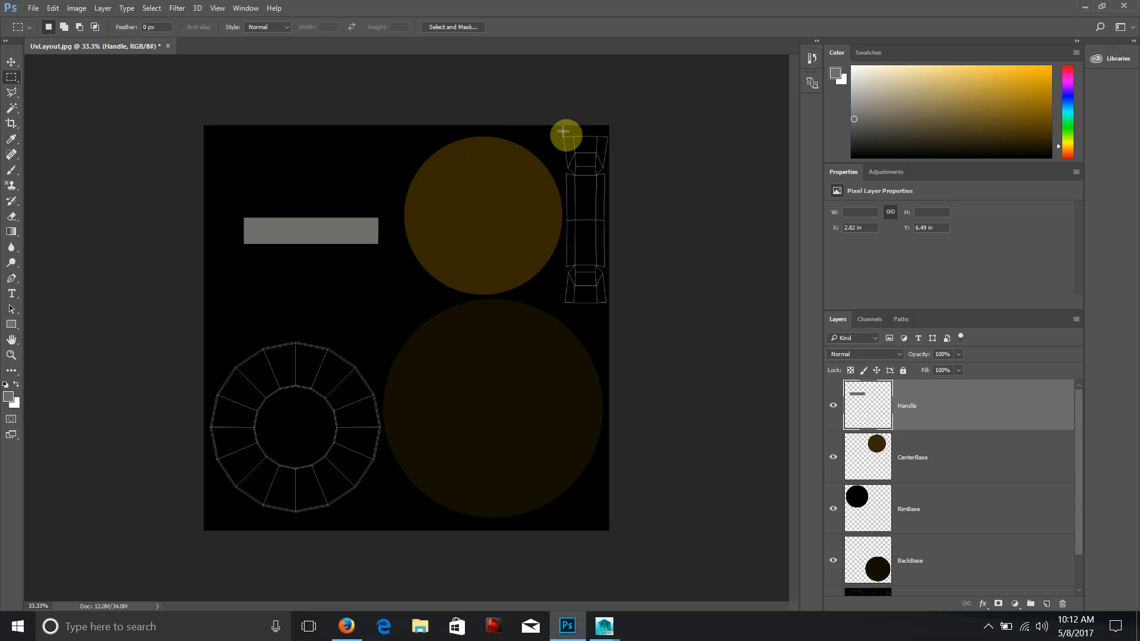
drag(563, 130, 623, 311)
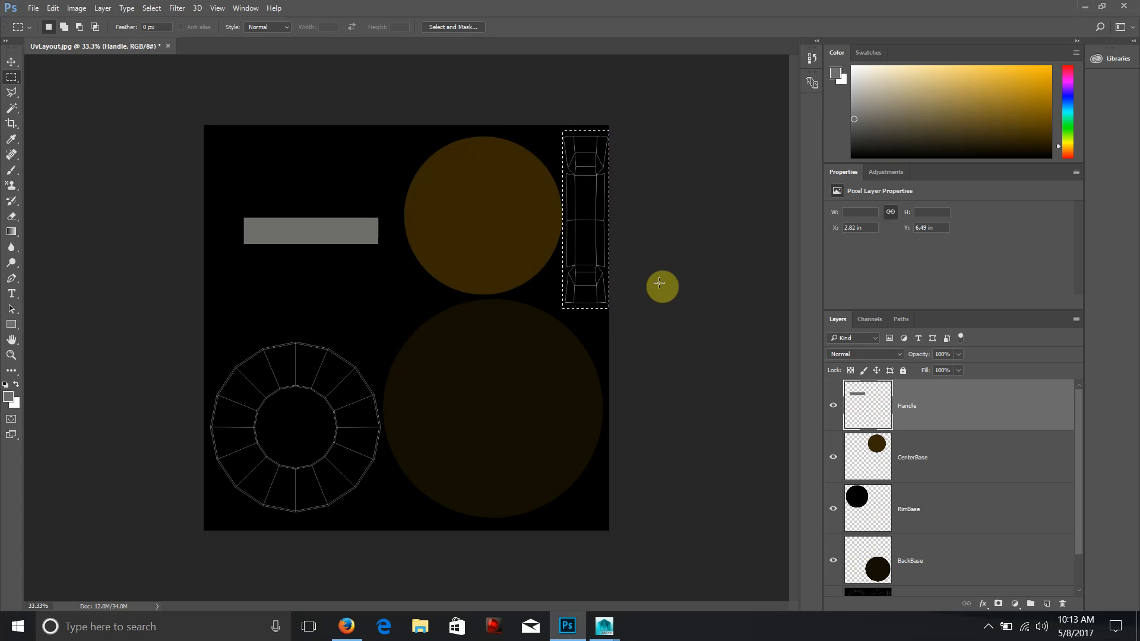
drag(674, 347, 679, 358)
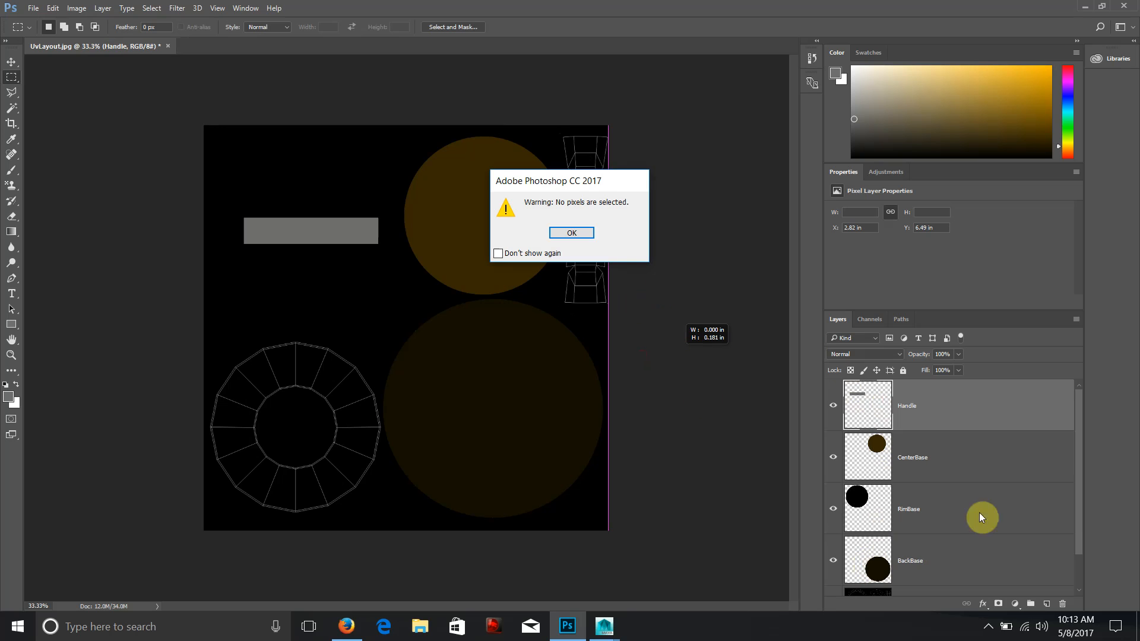
click(590, 234)
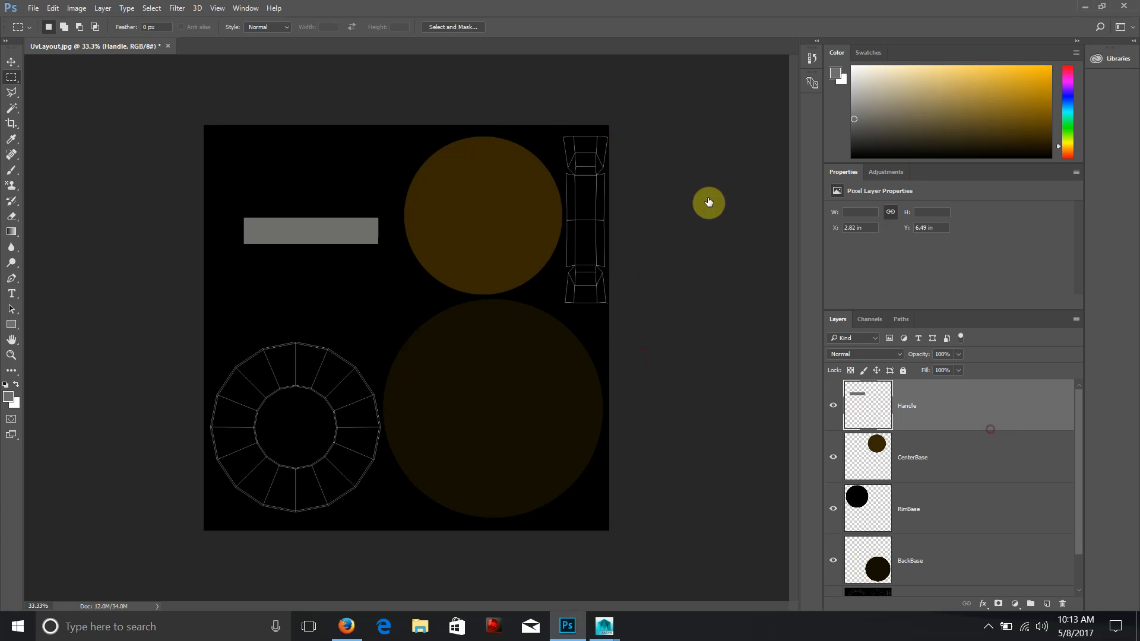
drag(560, 131, 680, 308)
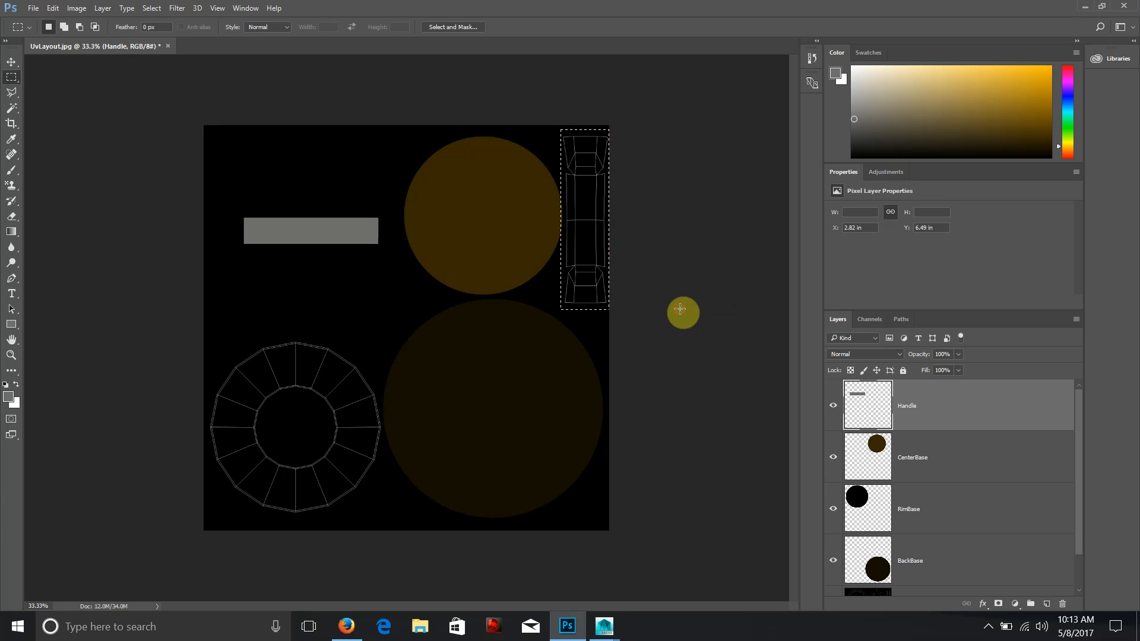
key(alt+BackSpace)
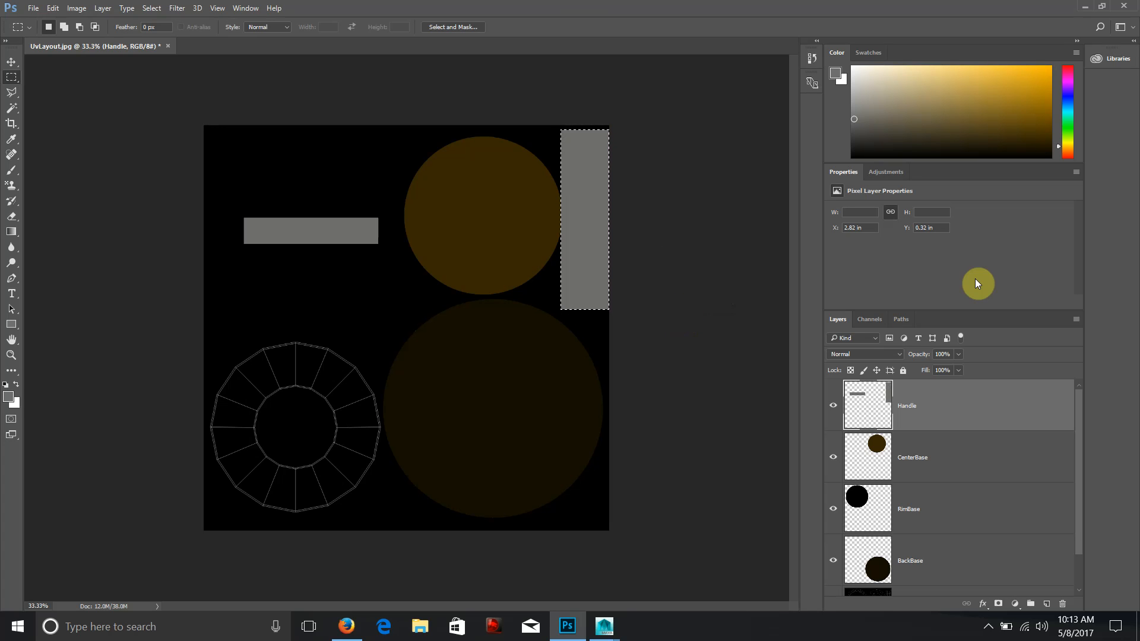
key(ctrl+d)
- Try erasing the edge of the tall grey strip beside the brown circle on the Handle layer, and undo the stroke
key(ctrl+t)
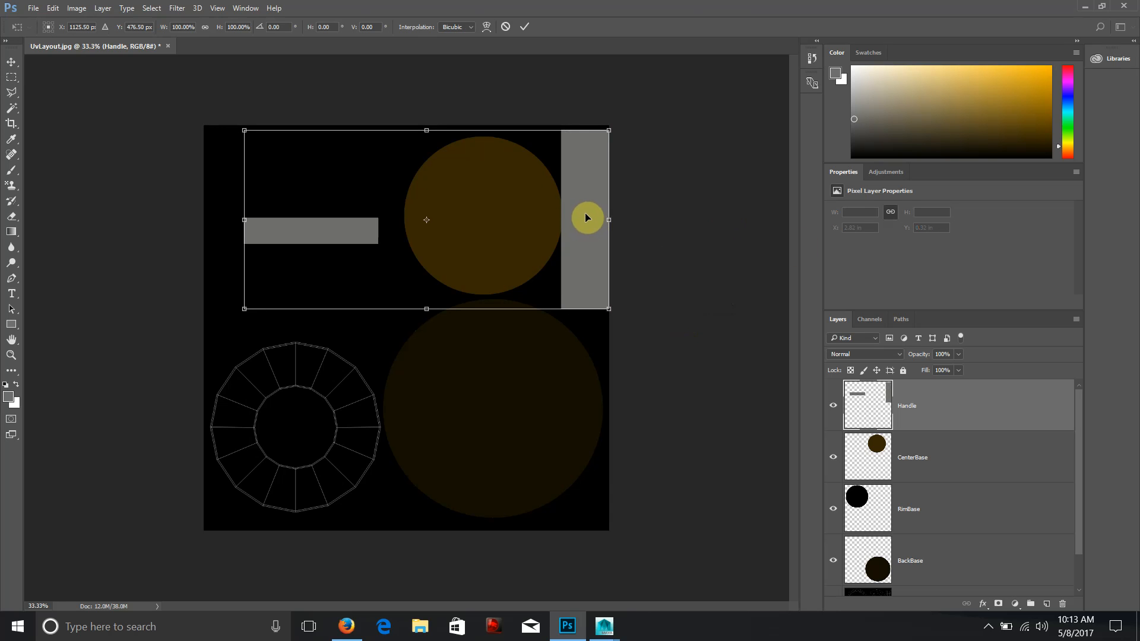
key(Return)
key(e)
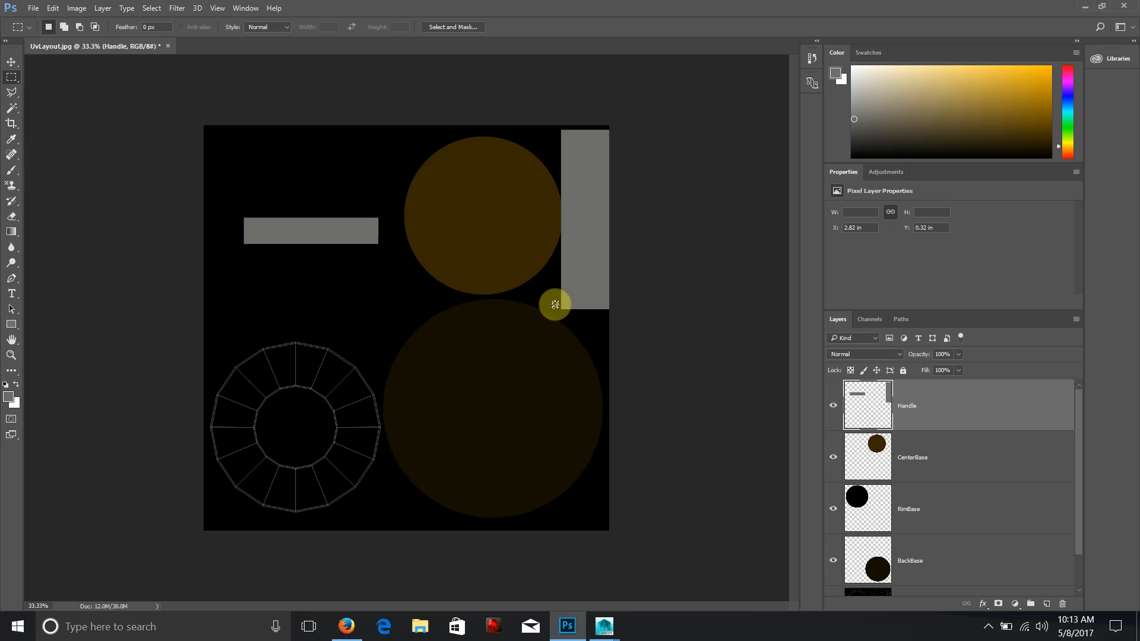
mouse_move(562, 205)
mouse_down()
mouse_move(562, 243)
mouse_move(558, 193)
mouse_up()
key(ctrl+z)
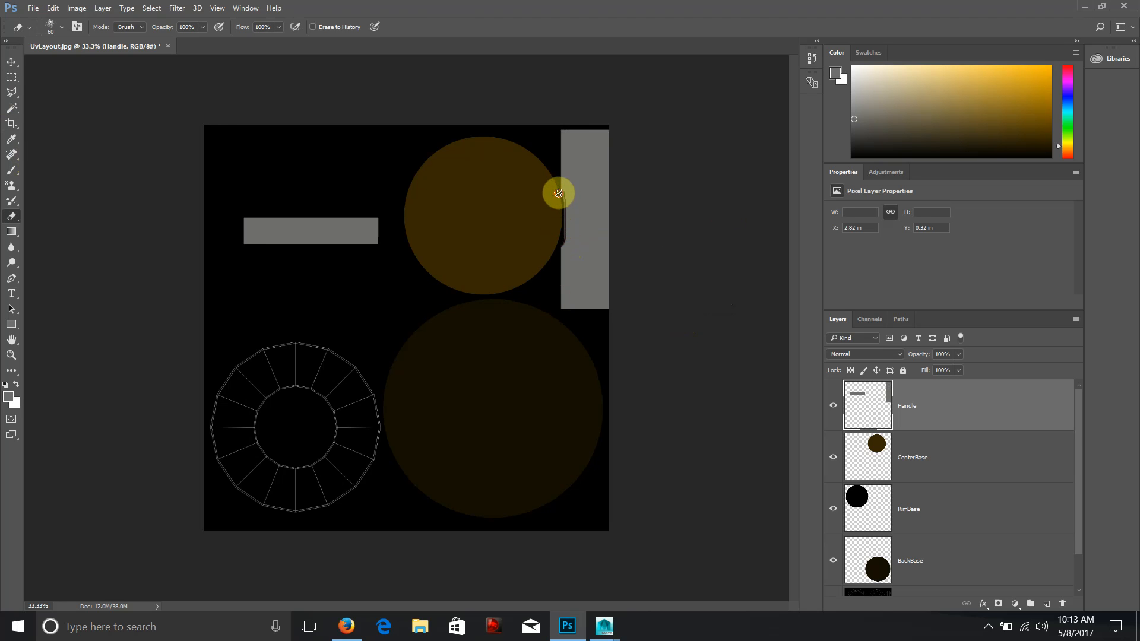
- Try erasing the tall grey strip's edge beside the brown circle with a smaller, soft round eraser, and undo the strokes
click(57, 27)
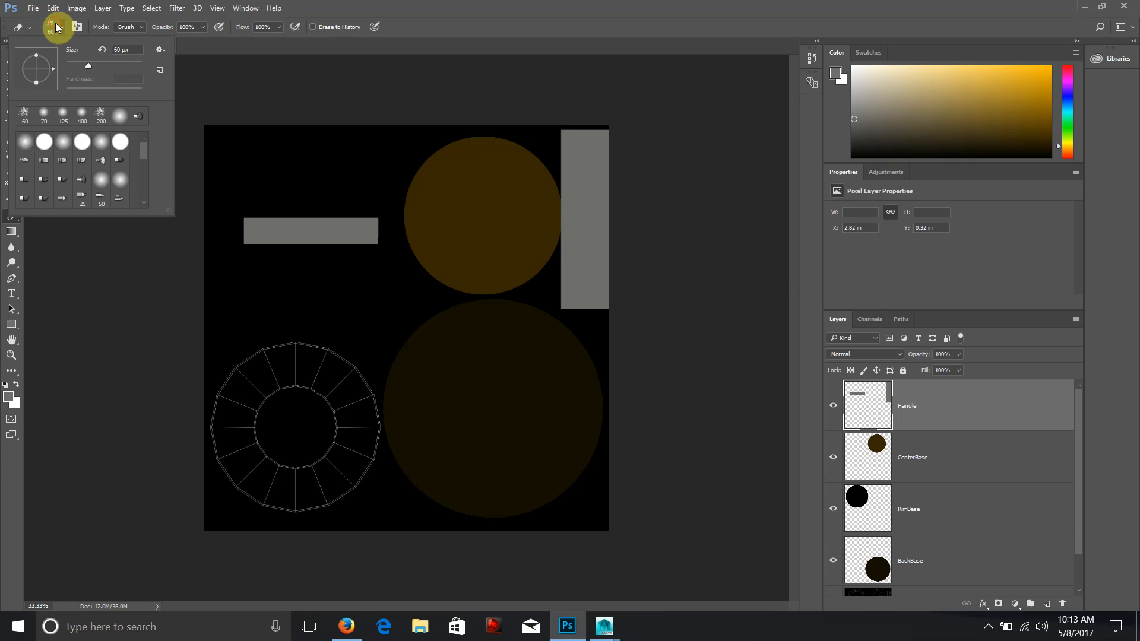
click(453, 31)
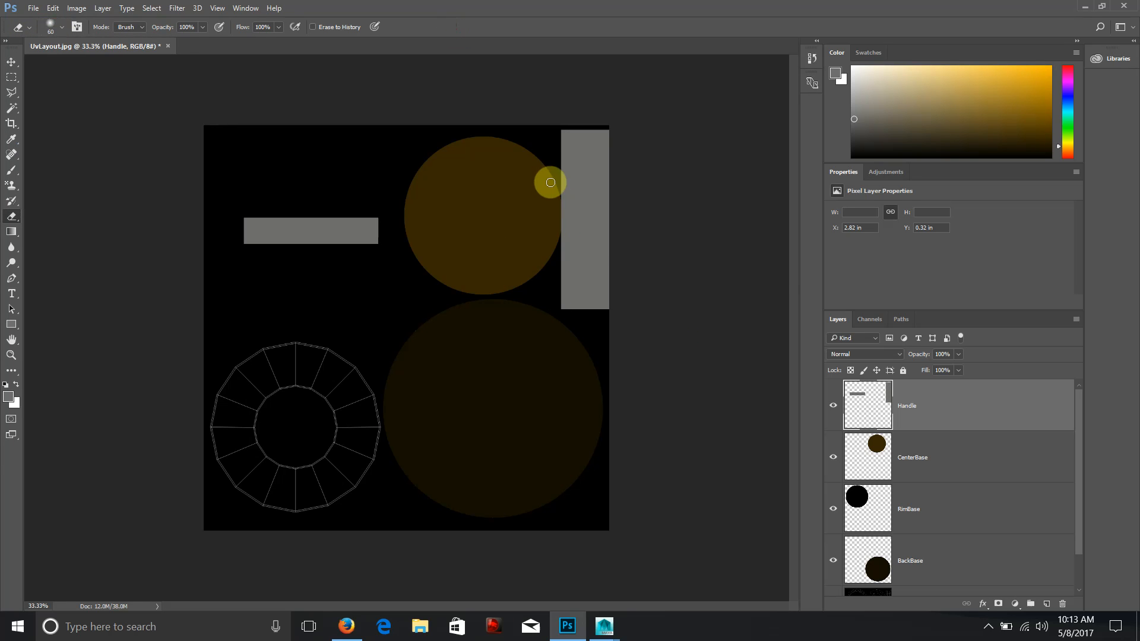
key(bracketleft)
key(bracketleft)
mouse_move(563, 215)
mouse_down()
mouse_move(564, 238)
mouse_move(563, 196)
mouse_up()
key(ctrl+z)
click(563, 234)
key(ctrl+z)
- Move the CenterBase layer above the Handle layer in the layer order
click(889, 439)
drag(888, 439, 890, 386)
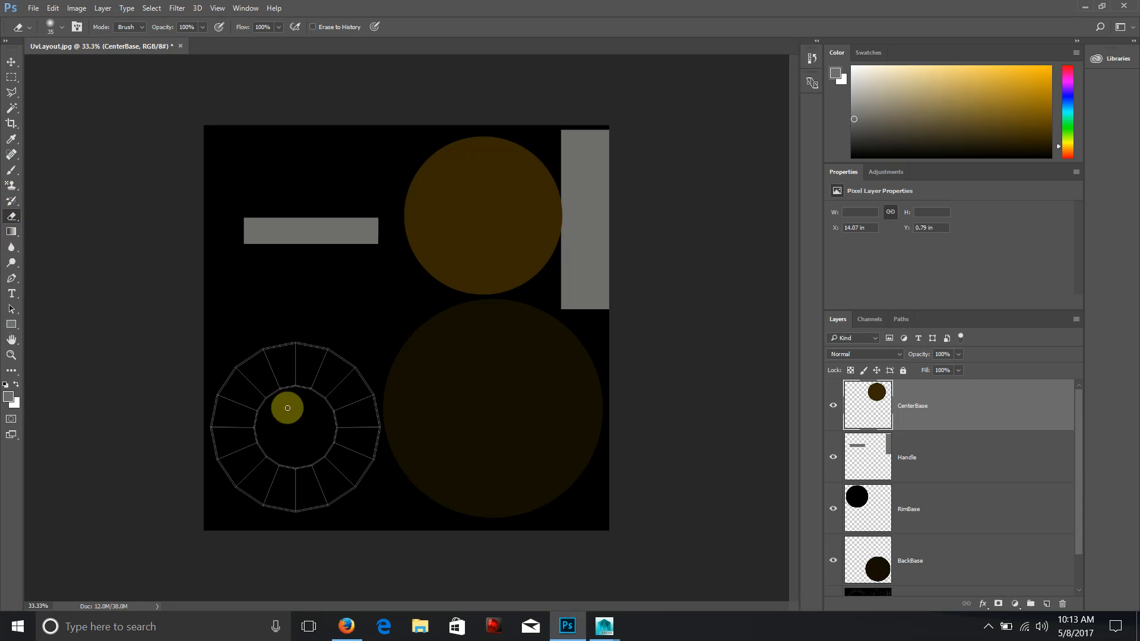
- Select the ring-shaped UV island in the layout's lower-left corner with an ellipse and add a new layer named CenterSh
drag(8, 83, 51, 88)
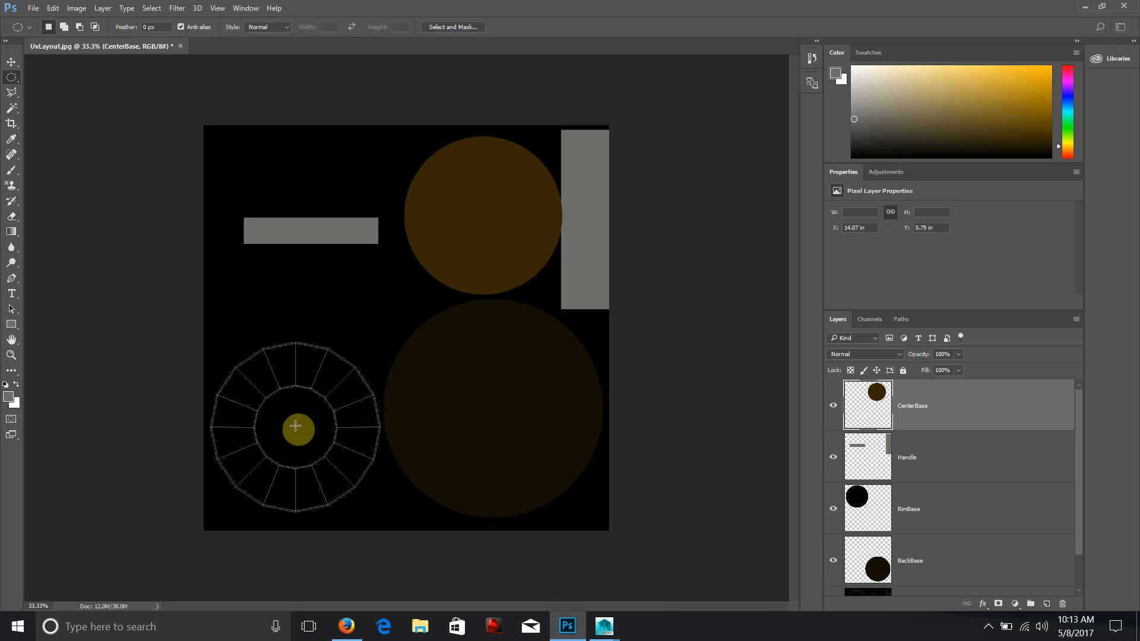
drag(295, 426, 435, 513)
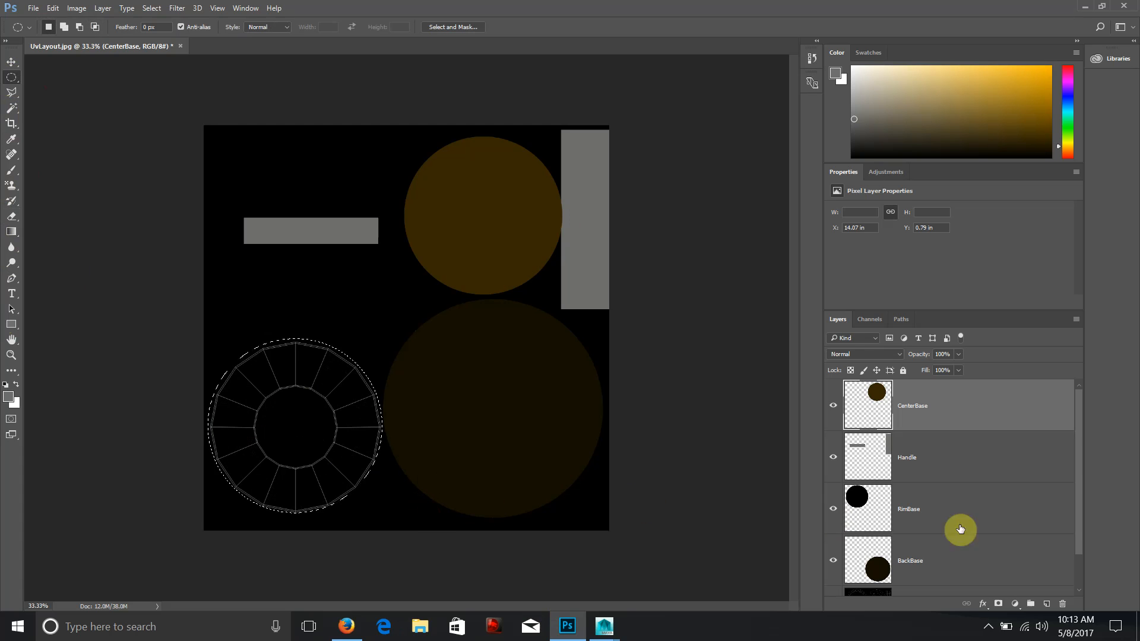
click(1047, 604)
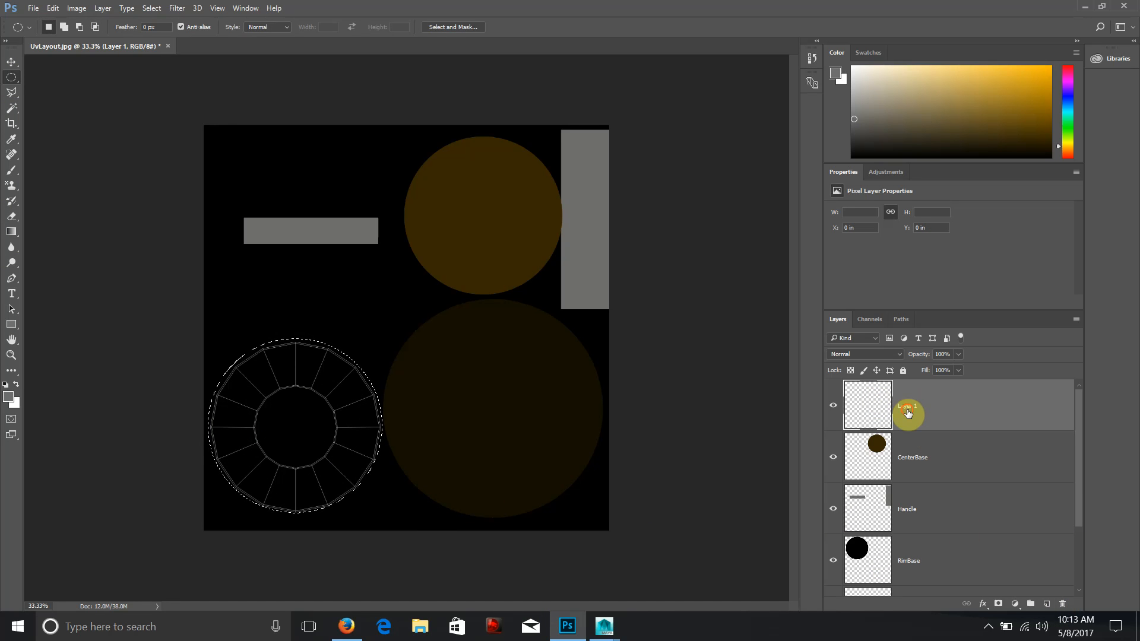
key(e)
key(r)
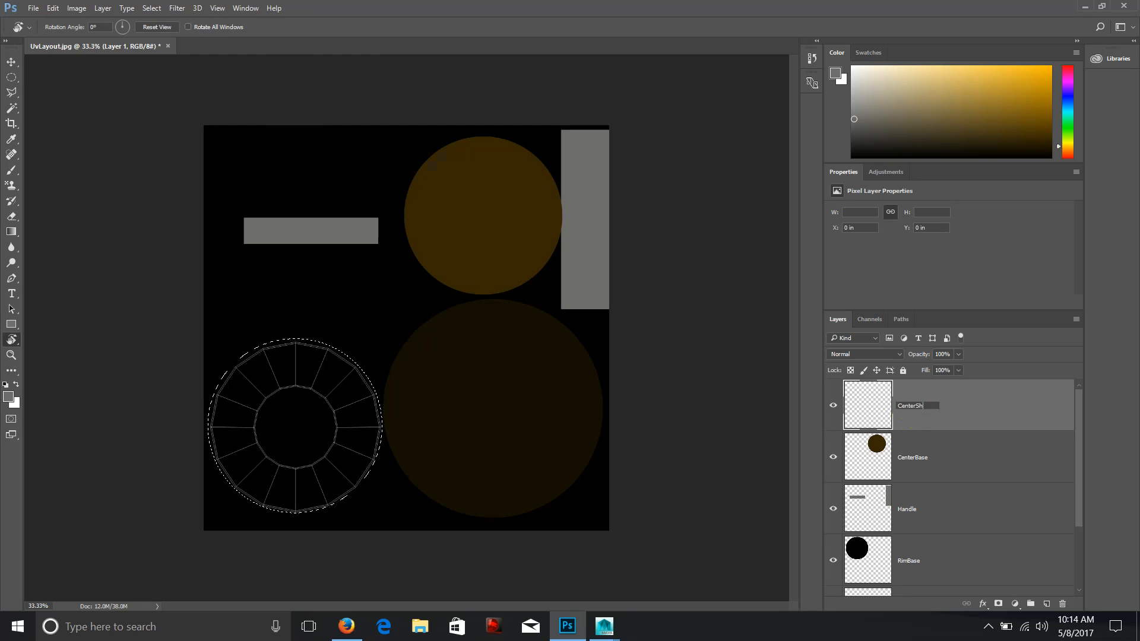
click(912, 406)
text(CenterSh)
key(Return)
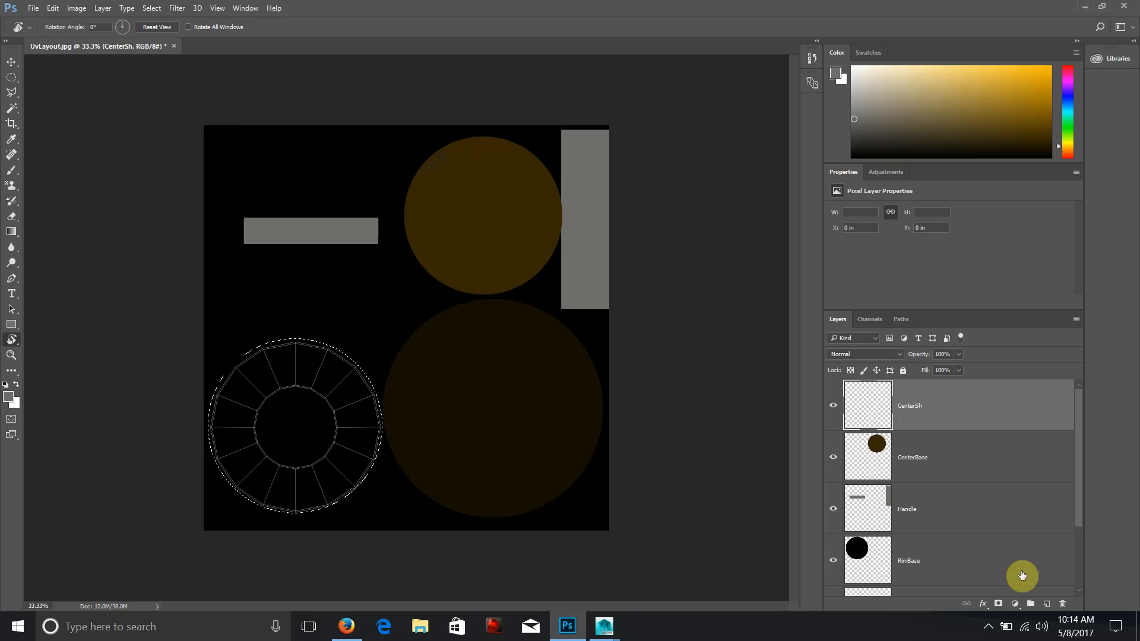
- Fill the circular selection on the CenterSh layer with bright orange and deselect
mouse_move(916, 115)
mouse_down()
mouse_move(1038, 101)
mouse_move(1048, 63)
mouse_up()
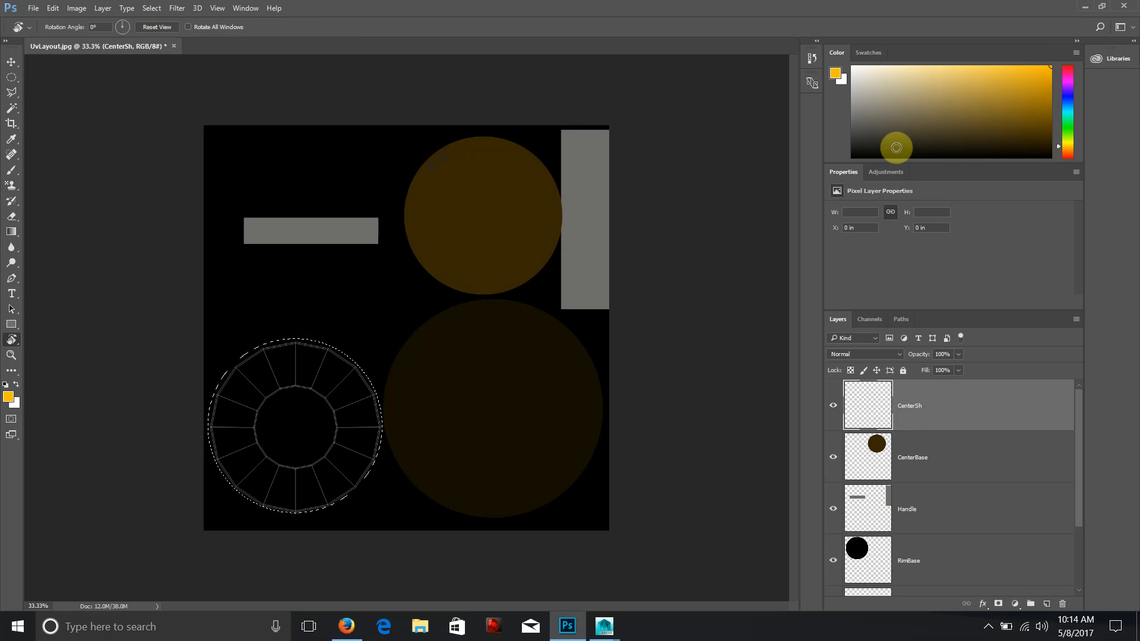
click(866, 53)
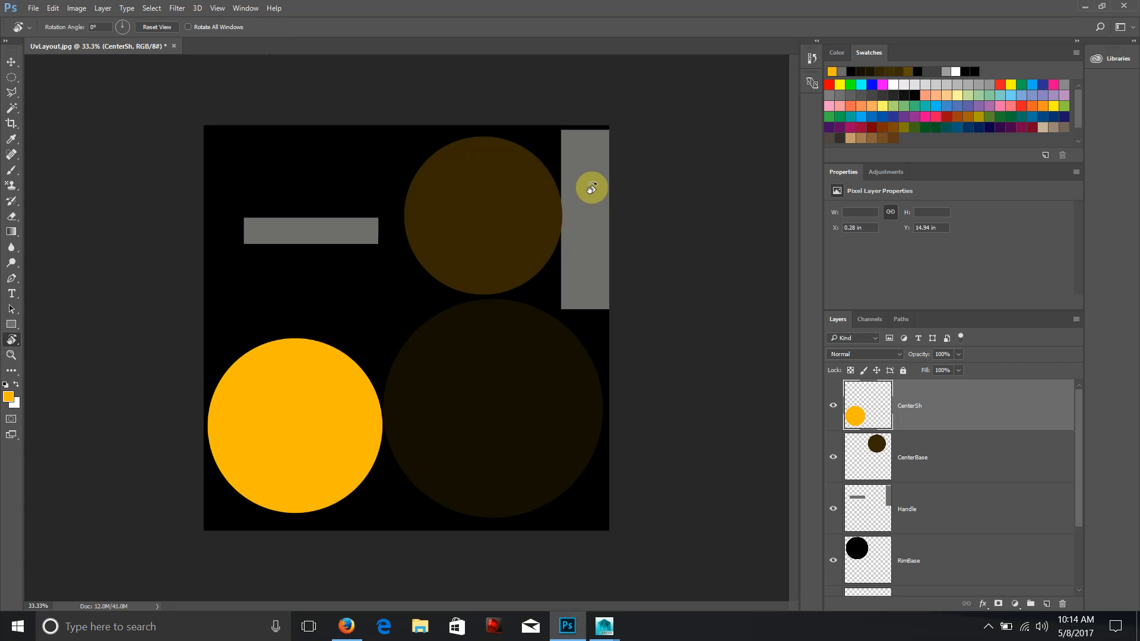
- Duplicate the Background layer with the UV wireframe and move the copy to the top of the layer stack
scroll(901, 446, down, 2)
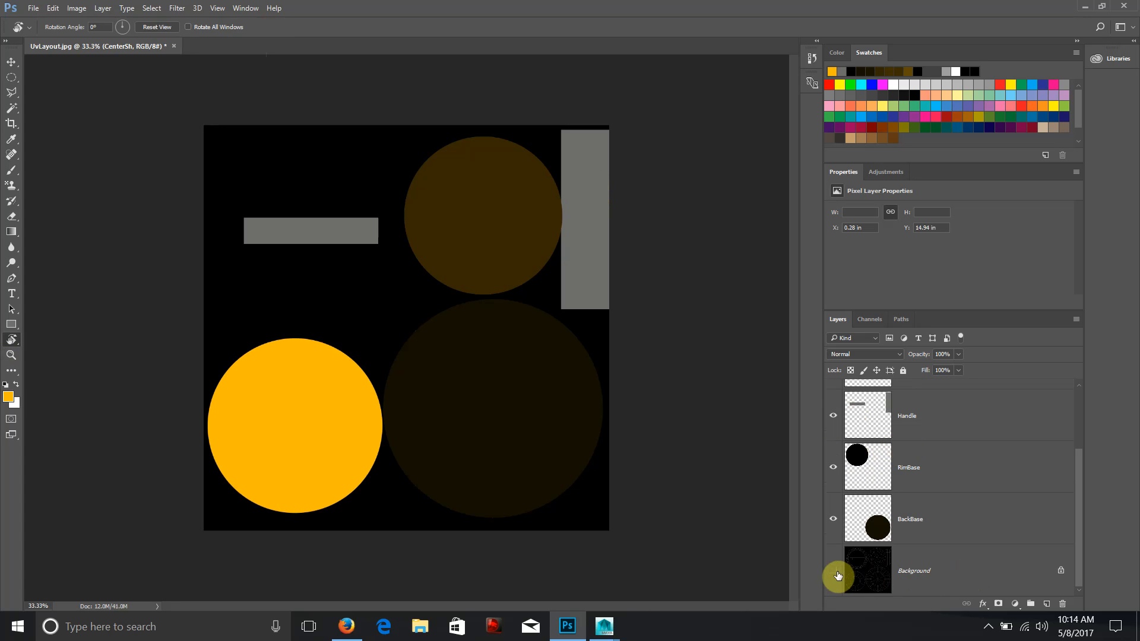
drag(1017, 571, 1046, 603)
drag(957, 357, 947, 387)
- Try blend modes on the Background copy layer, set it to Screen, and hide the layer
click(868, 355)
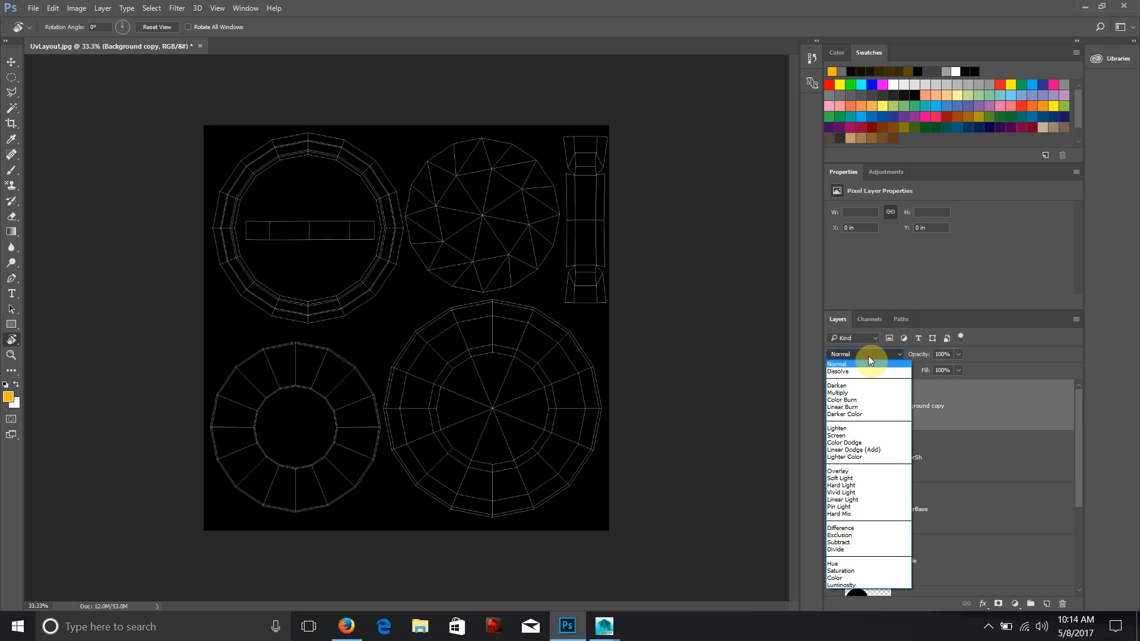
click(865, 390)
click(867, 354)
click(859, 477)
click(872, 354)
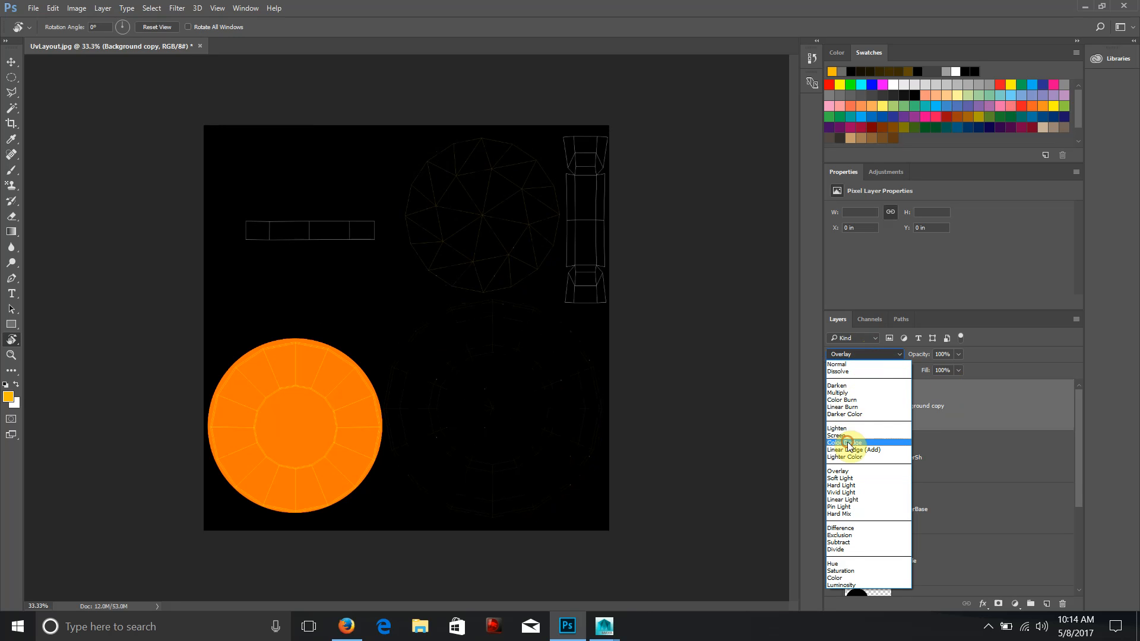
click(843, 435)
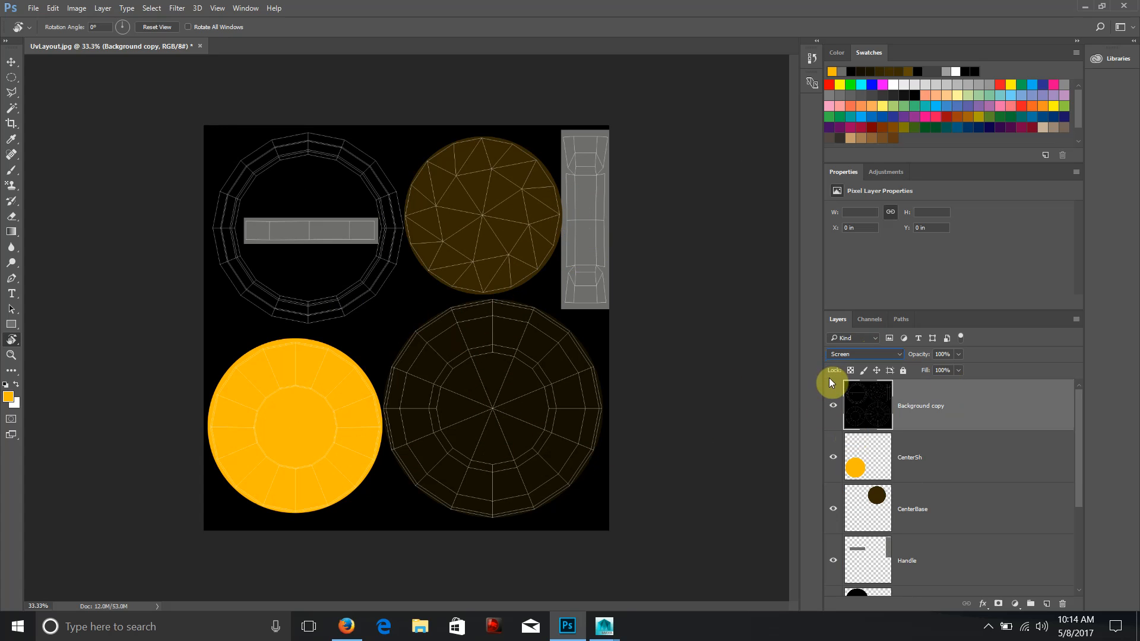
click(834, 408)
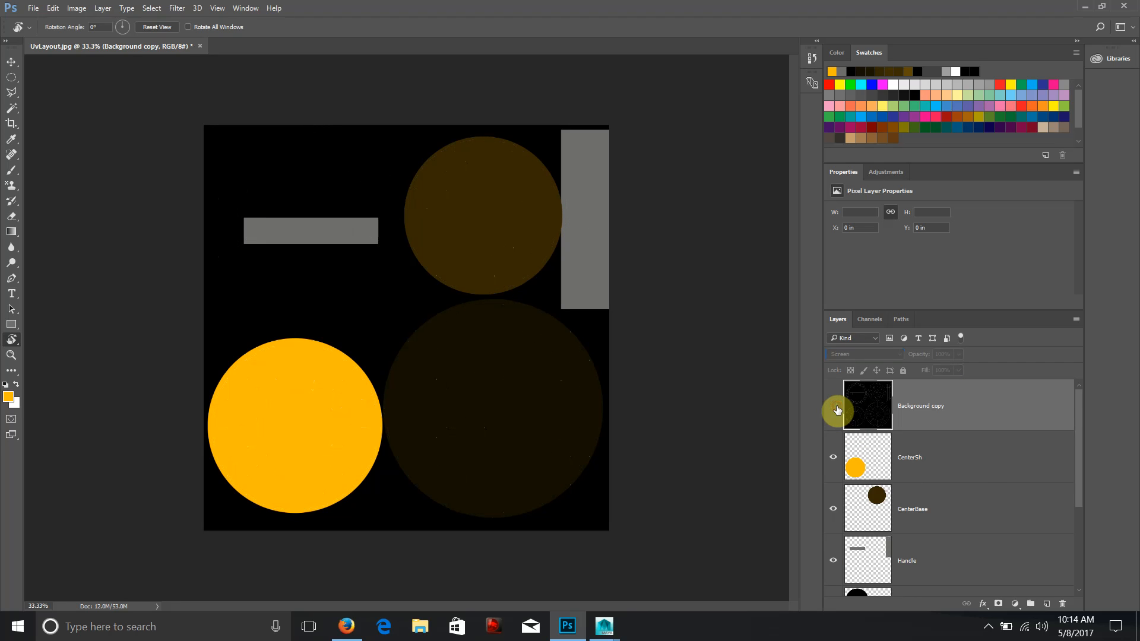
- Group all layers from CenterSh down to BackBase into a folder named BaseColors
click(972, 468)
scroll(972, 467, down, 3)
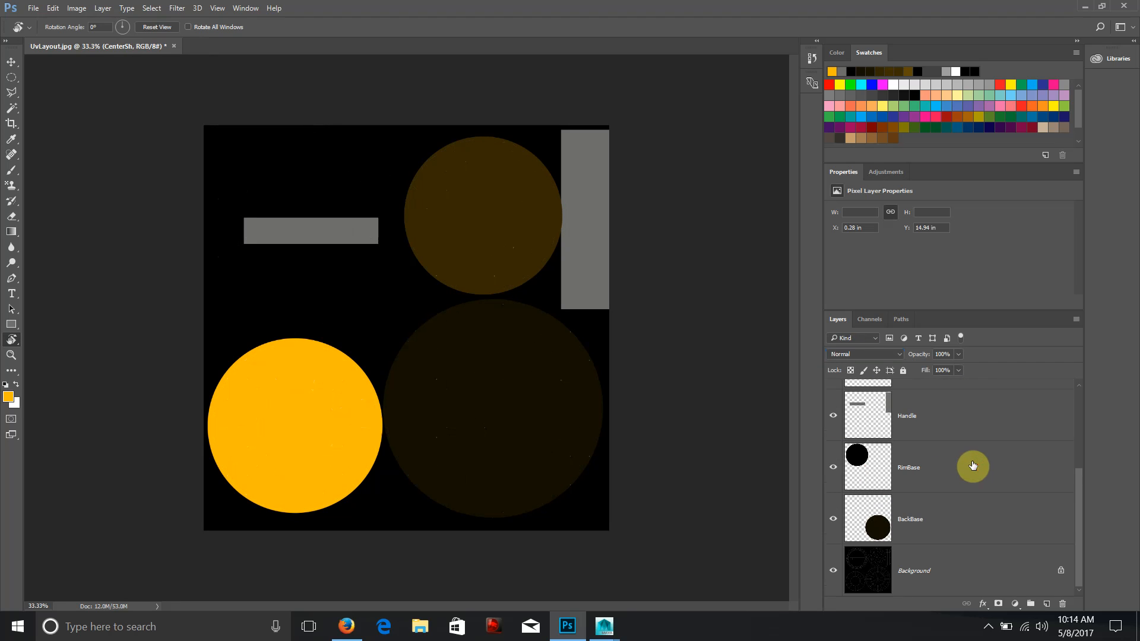
shift+click(972, 519)
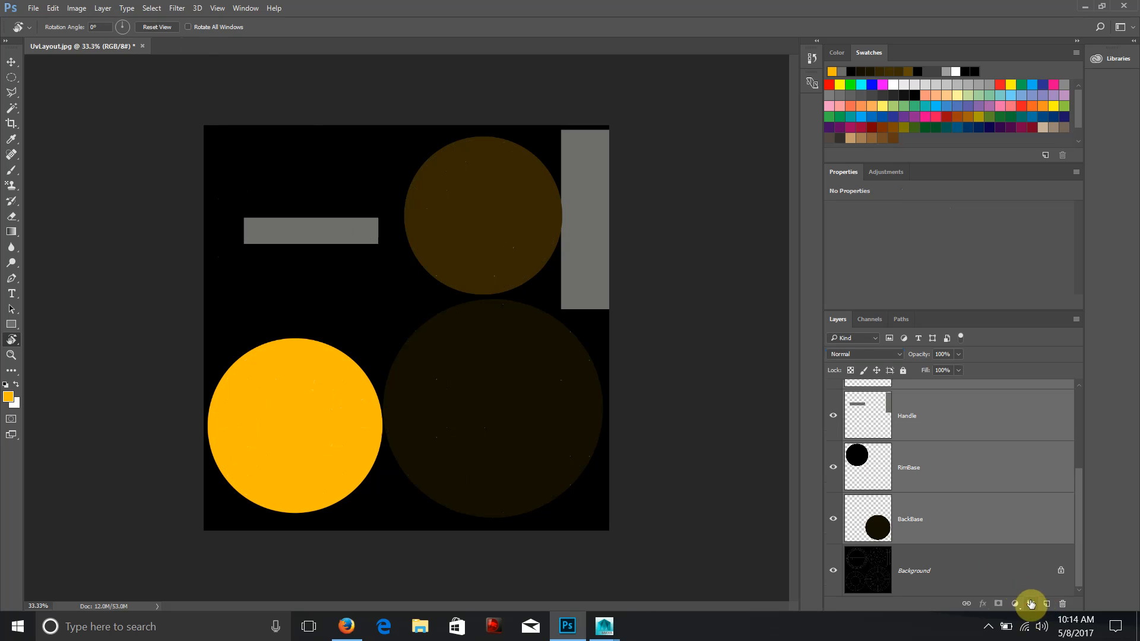
click(1031, 603)
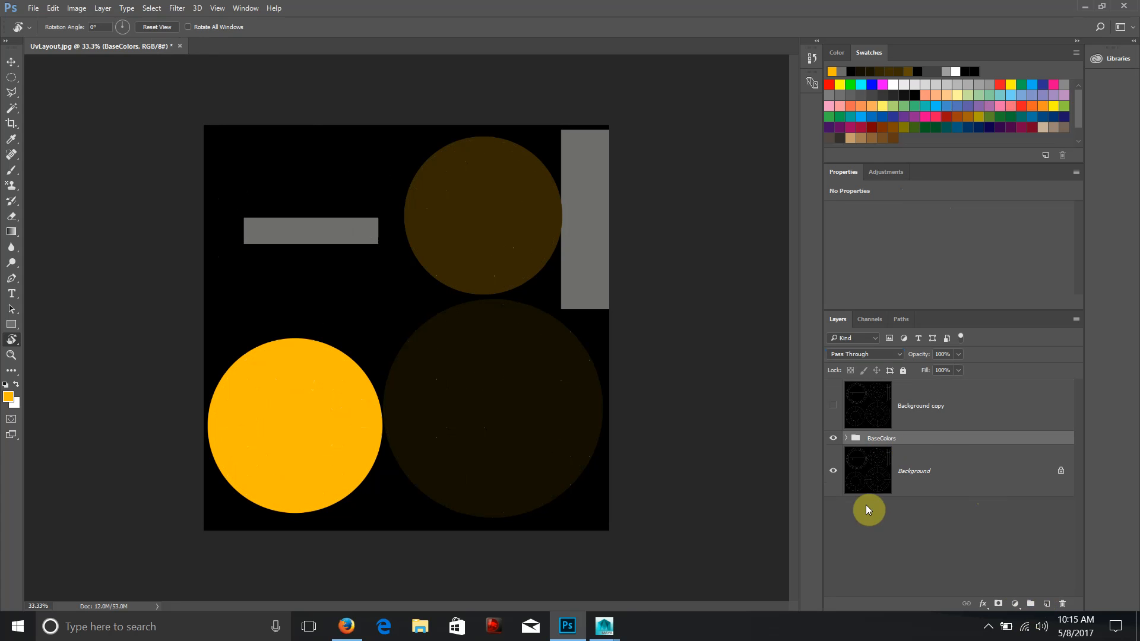
- Save the document to the Desktop as WorkingShieldColorMap in Photoshop (PSD) format with Maximize Compatibility on
key(ctrl+shift+s)
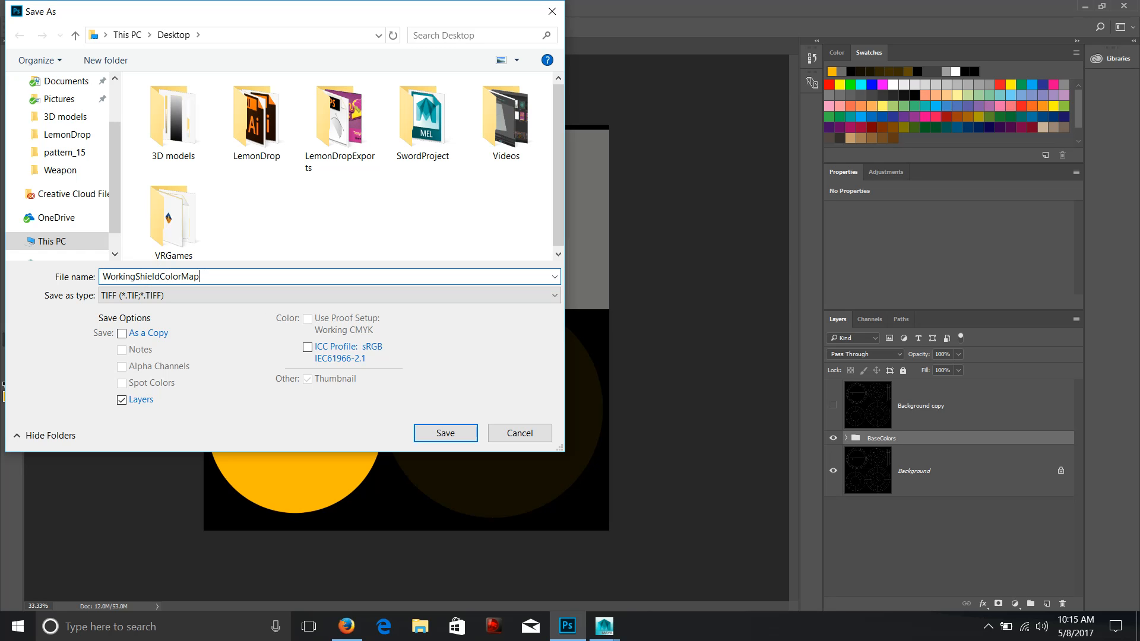
click(151, 295)
scroll(172, 333, up, 1)
click(172, 310)
click(432, 435)
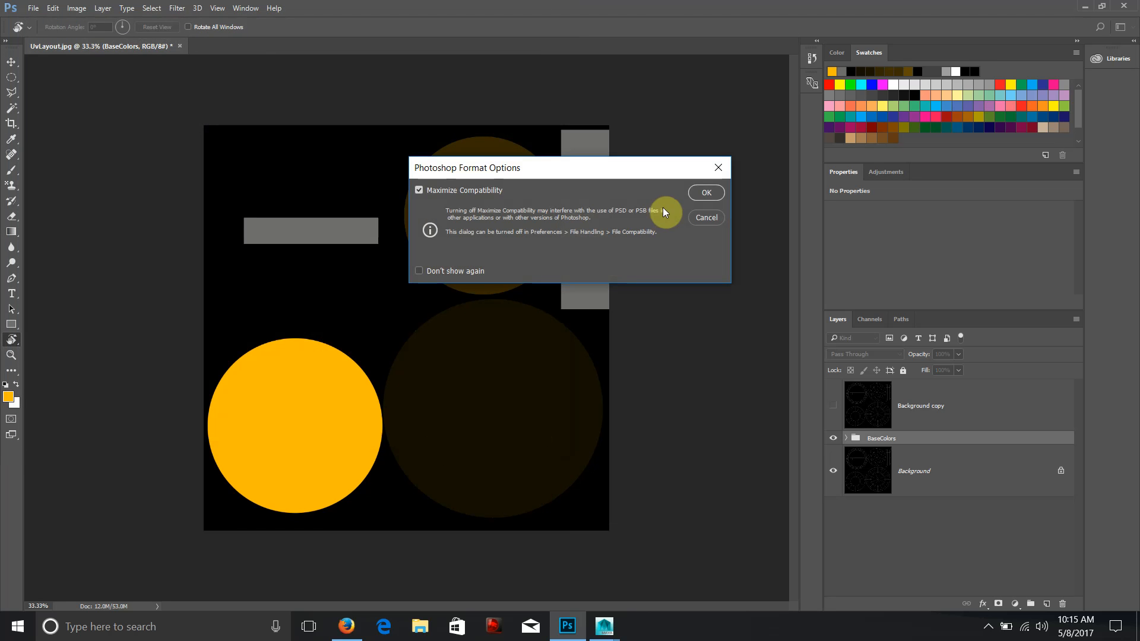
click(691, 191)
- Save a JPEG copy named OutputShieldColormap to the Desktop with the offered JPEG options
key(ctrl+shift+s)
click(136, 298)
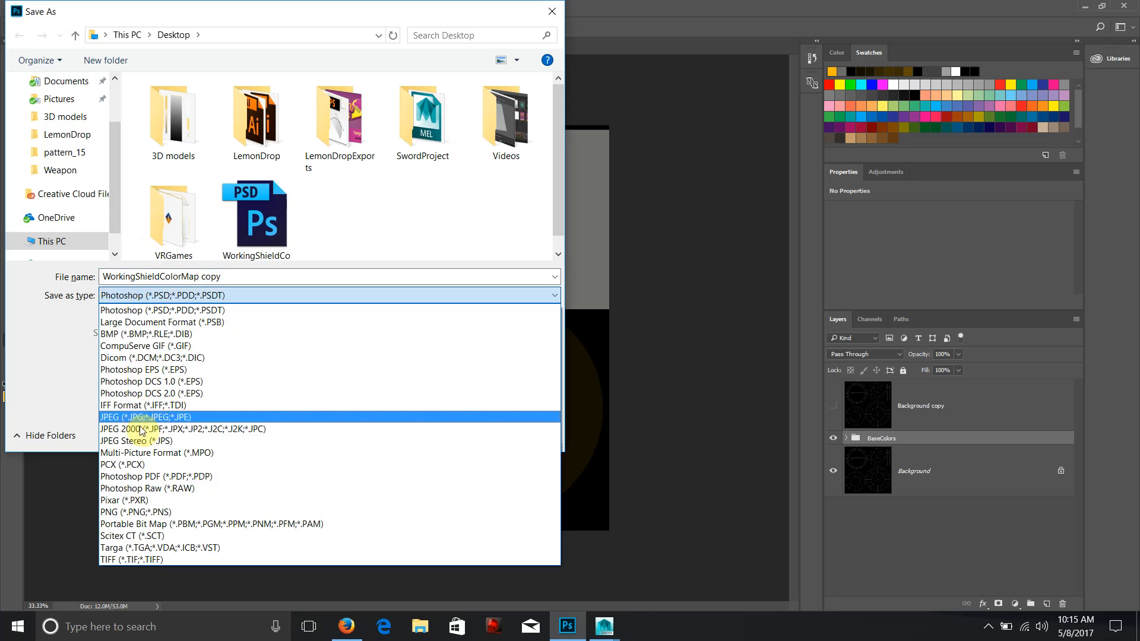
click(142, 417)
drag(230, 277, 106, 274)
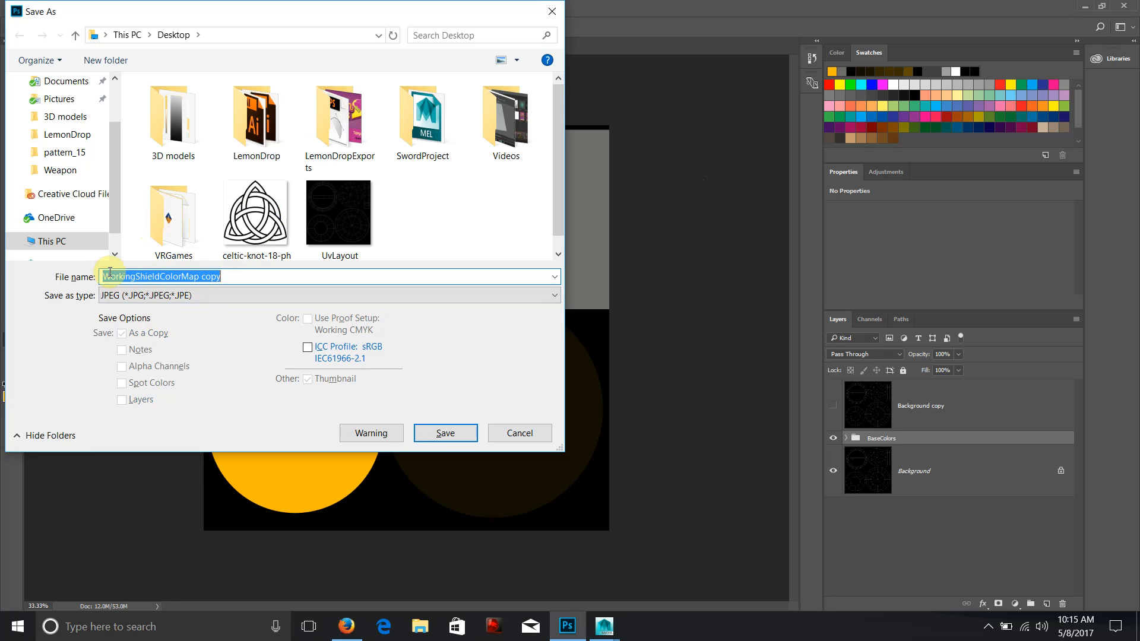
text(Output)
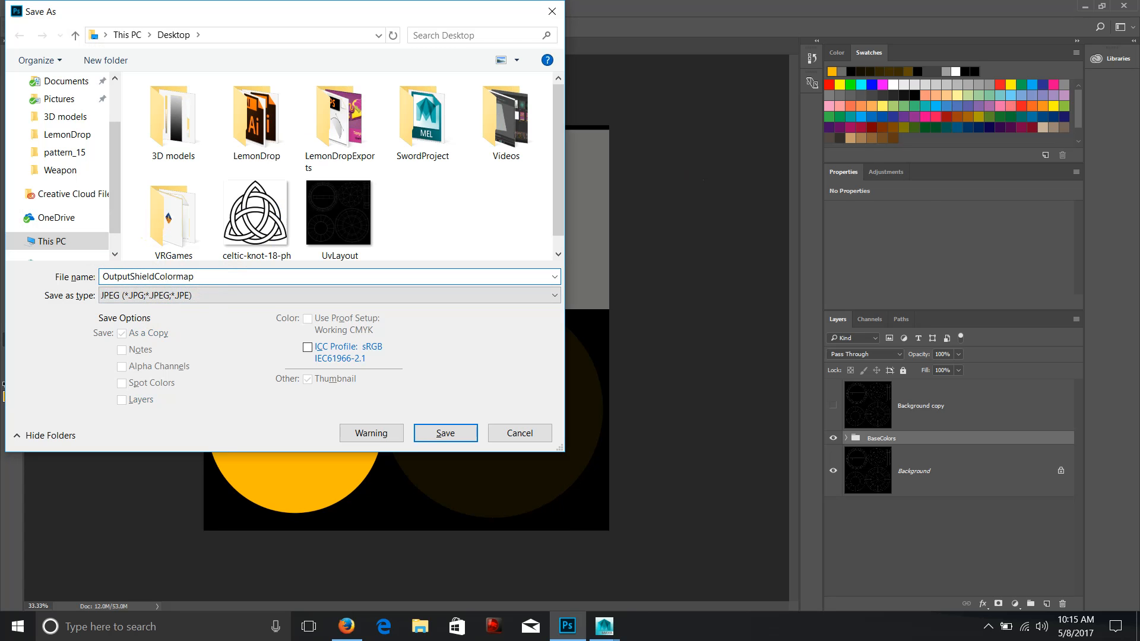
key(Return)
click(639, 170)
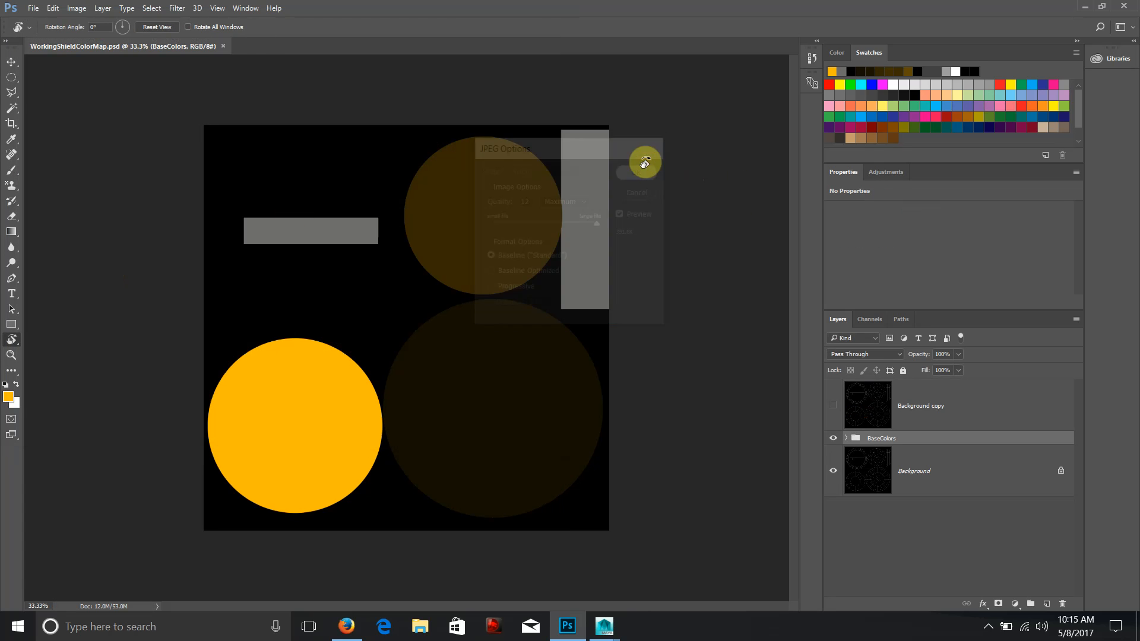
- Switch to Maya, select all the shield meshes (LargeDisc, Center and Handle), and assign them a new Blinn material
click(1083, 7)
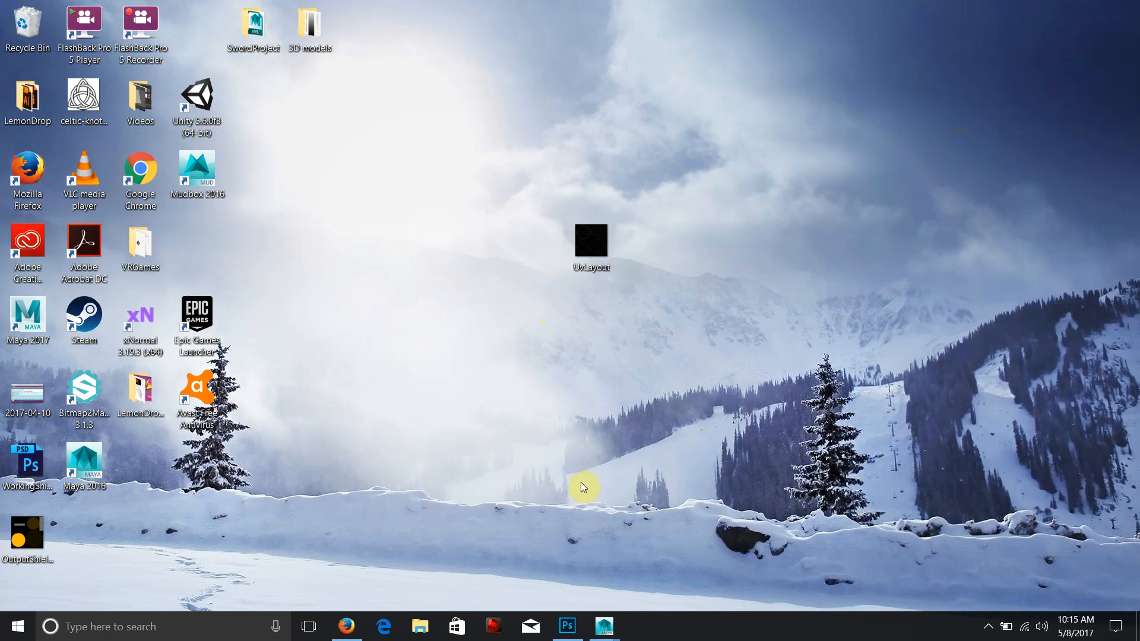
mouse_move(604, 626)
click(688, 597)
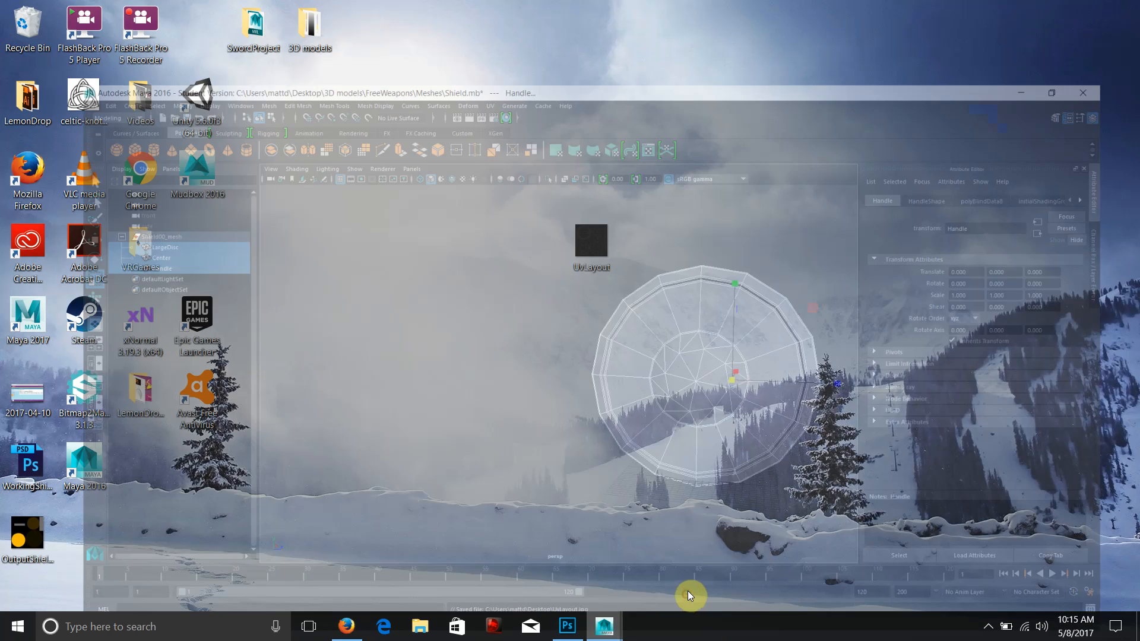
drag(662, 255, 486, 259)
drag(350, 187, 772, 496)
right_click(493, 240)
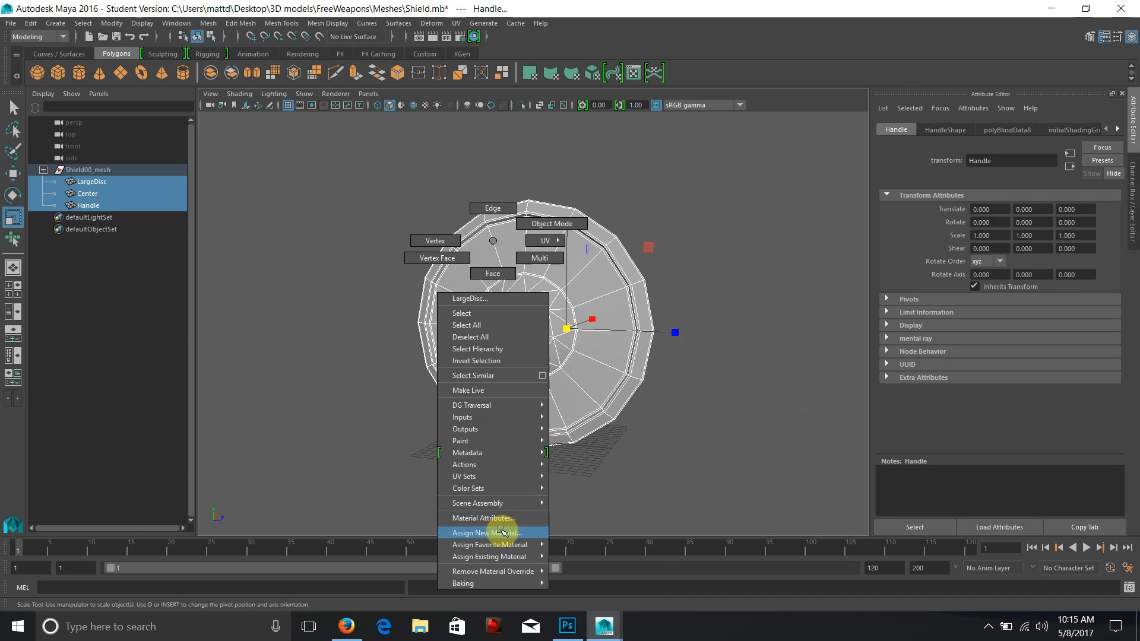
mouse_move(504, 533)
click(584, 530)
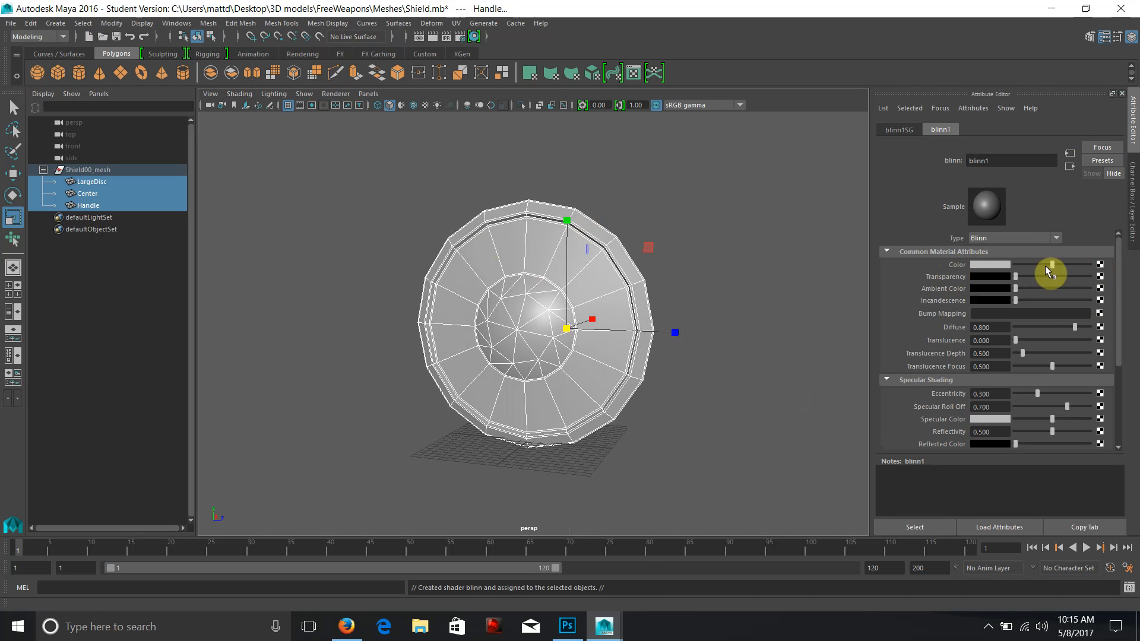
- Connect a File texture node to the Blinn material's Color attribute
click(1101, 267)
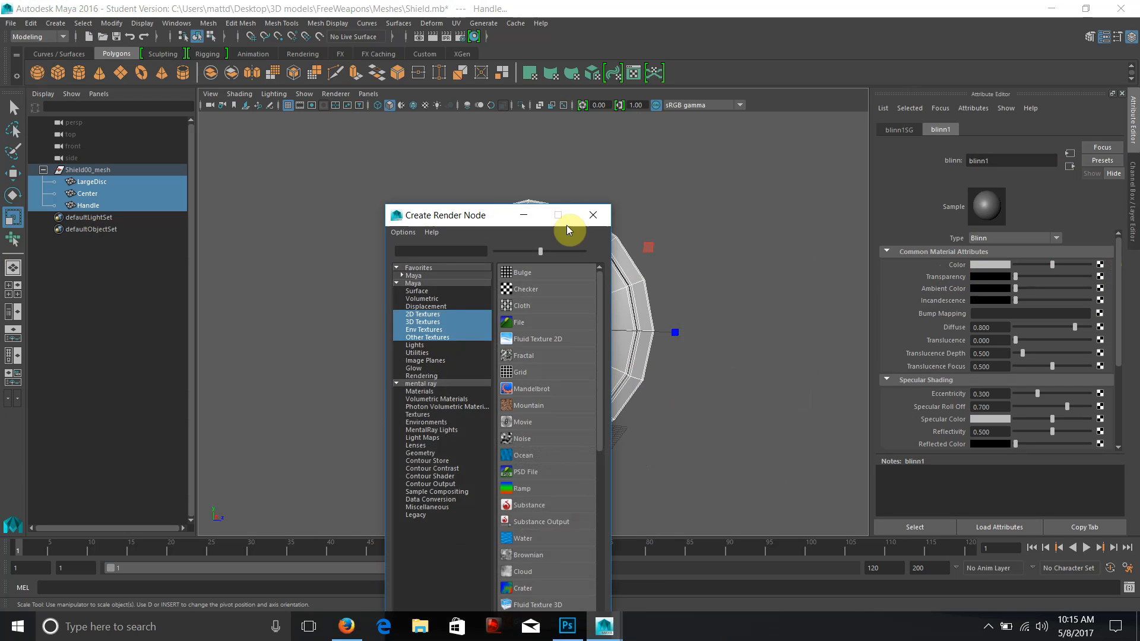
drag(453, 208, 100, 15)
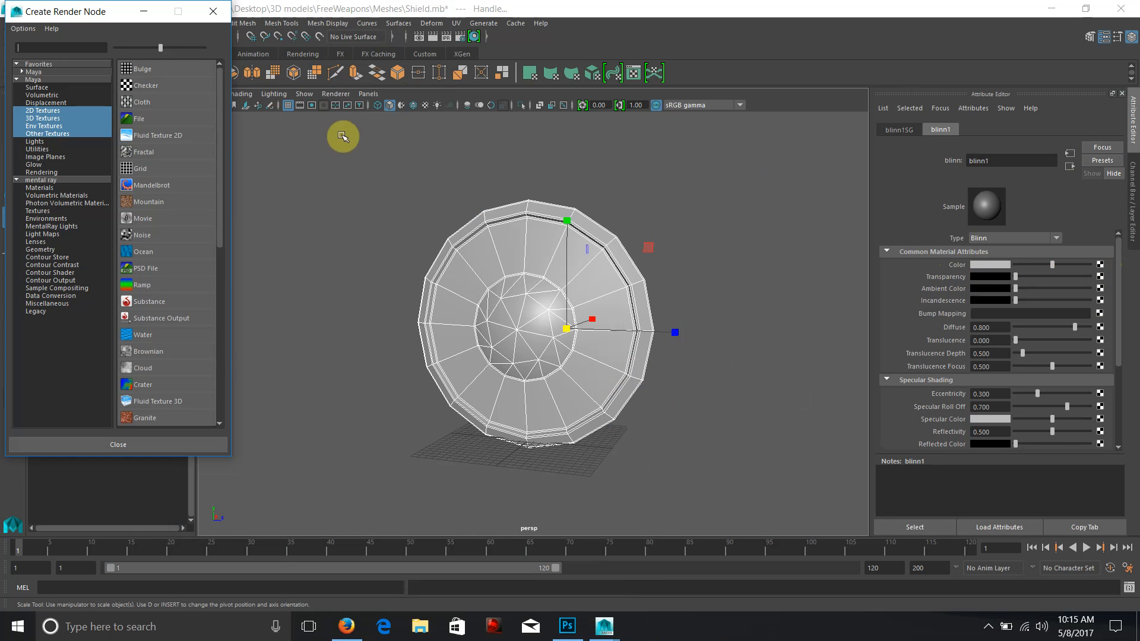
click(130, 122)
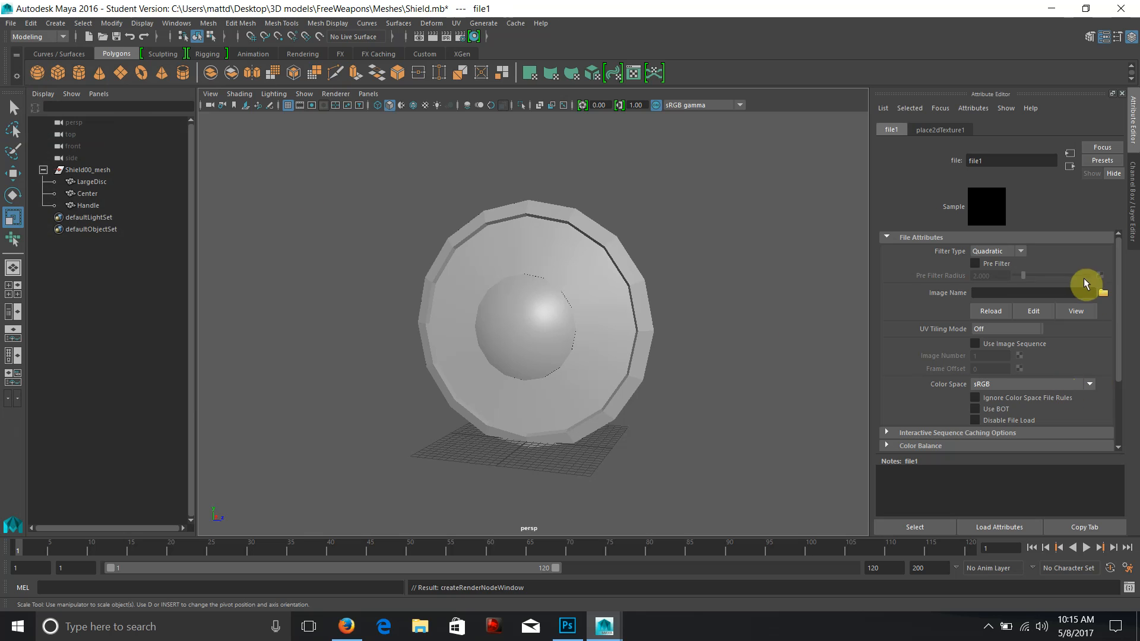
- Load OutputShieldColormap.jpg from the Desktop as the file texture's image
click(1102, 294)
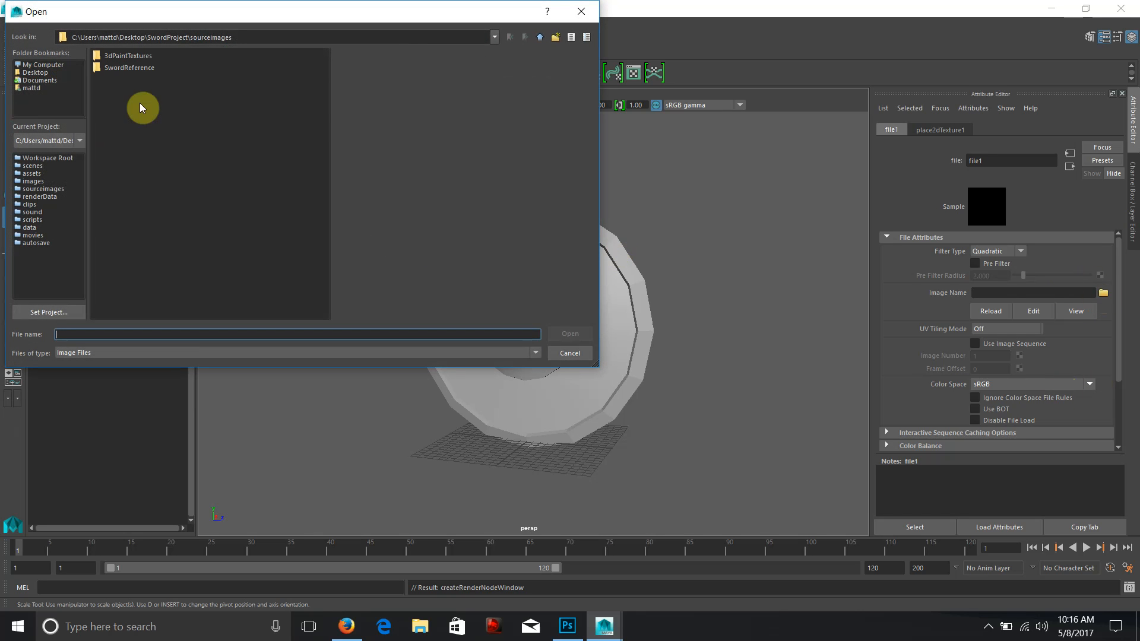
click(51, 72)
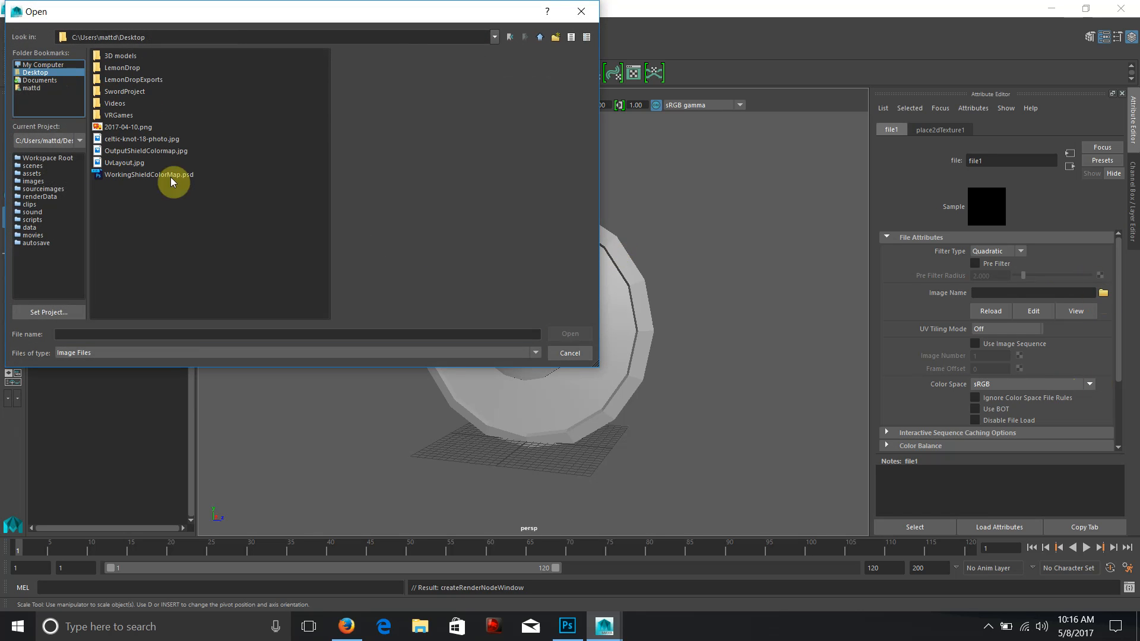
click(126, 150)
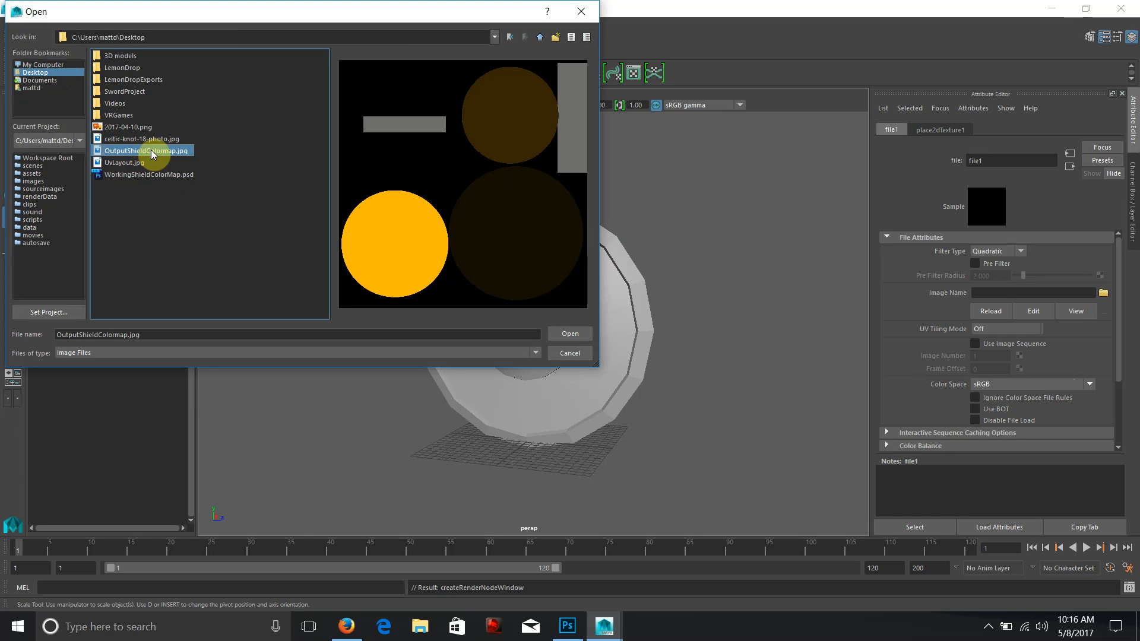
double_click(150, 149)
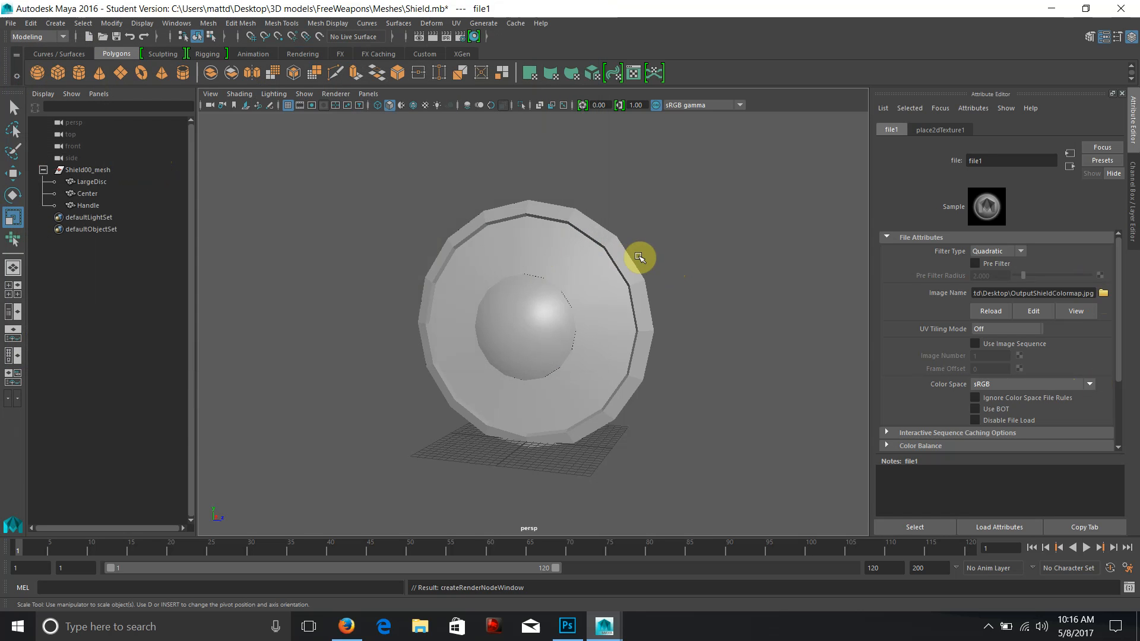
- Set the file texture's filter type to Off and turn on textured display for the shield
click(993, 251)
click(990, 266)
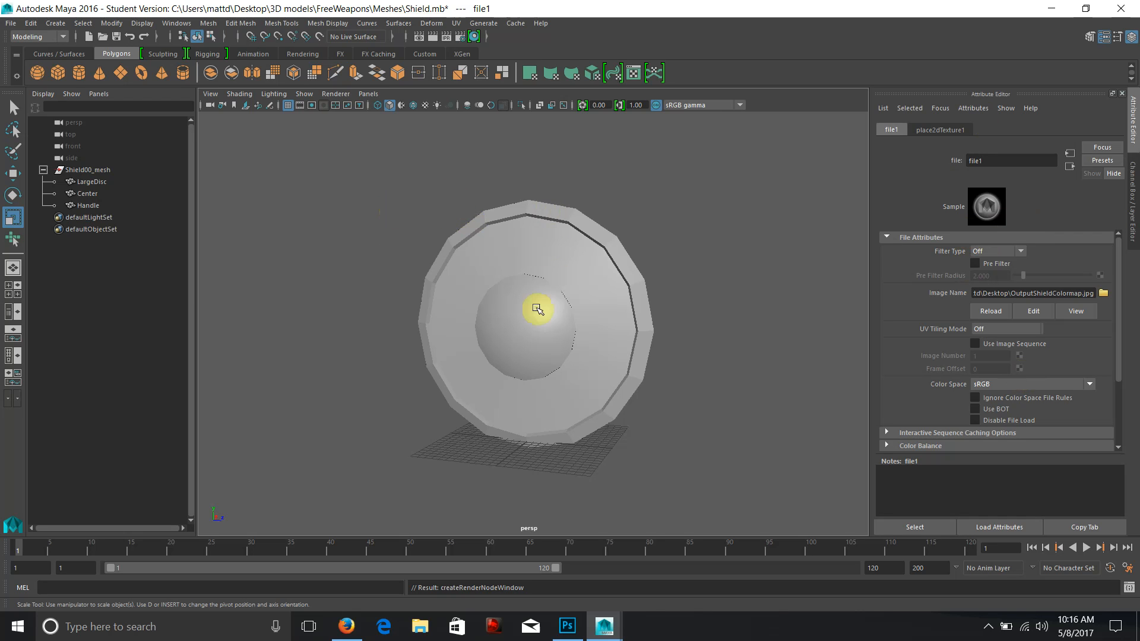
drag(654, 471, 544, 406)
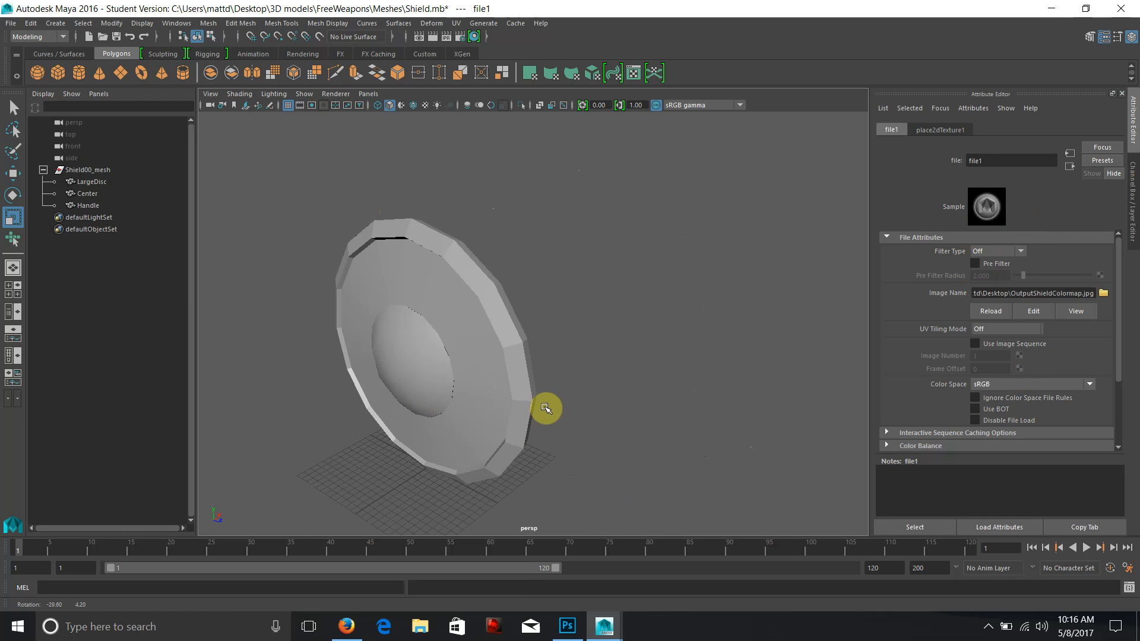
key(6)
mouse_move(528, 367)
mouse_down()
mouse_move(603, 347)
mouse_move(586, 381)
mouse_move(666, 323)
mouse_up()
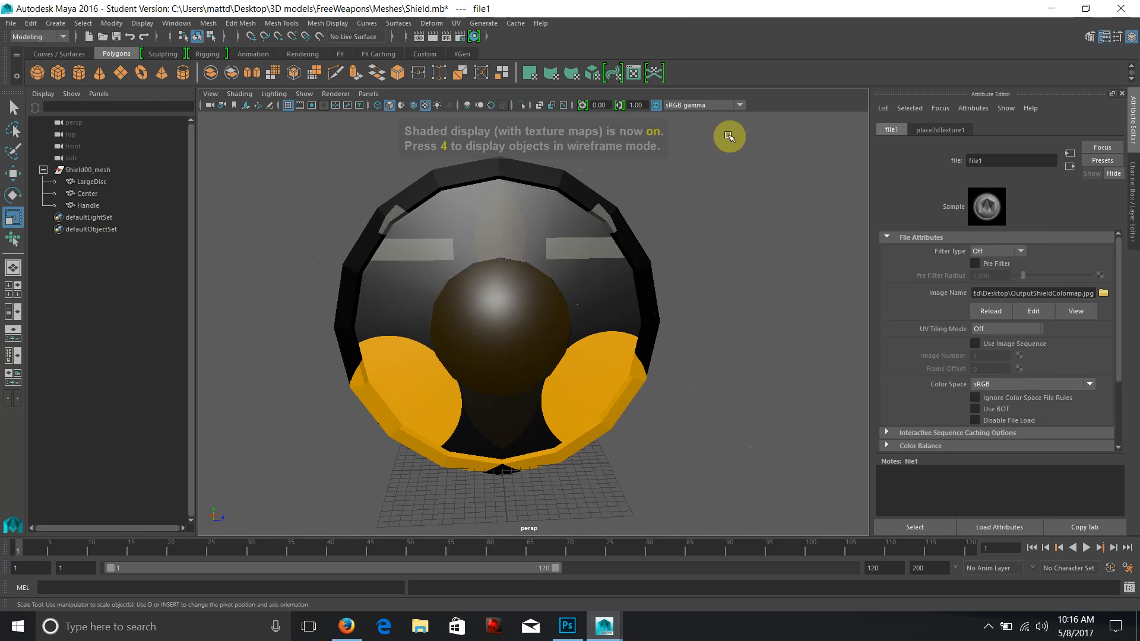
- Open the UV Editor and display the UV layout of the LargeDisc, Center and Handle meshes together
click(604, 351)
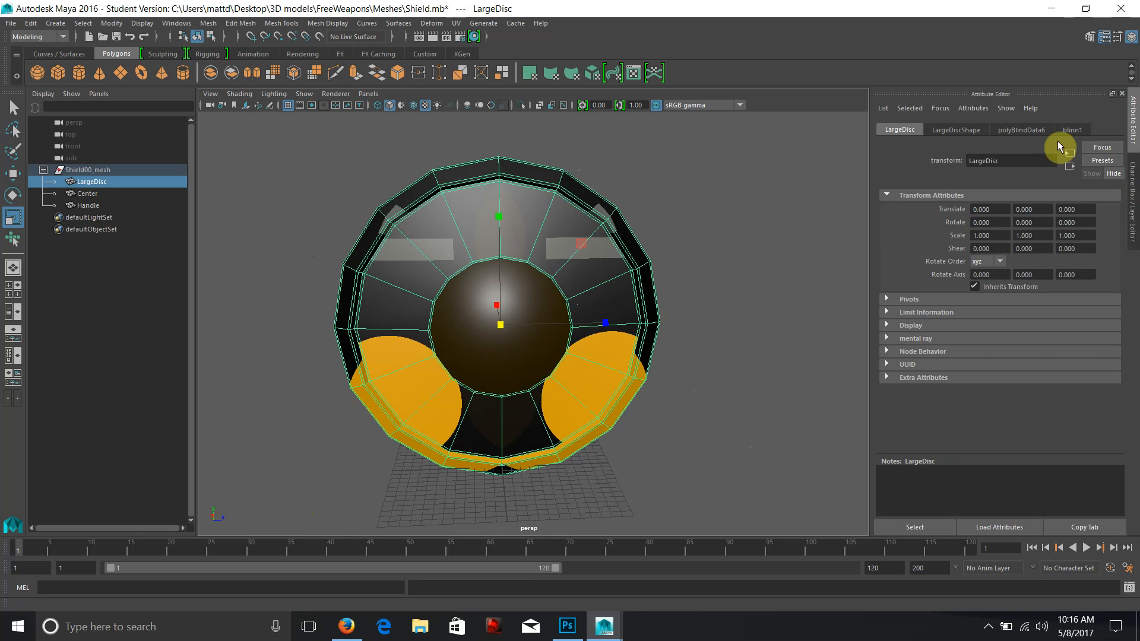
click(1062, 130)
click(456, 22)
click(469, 37)
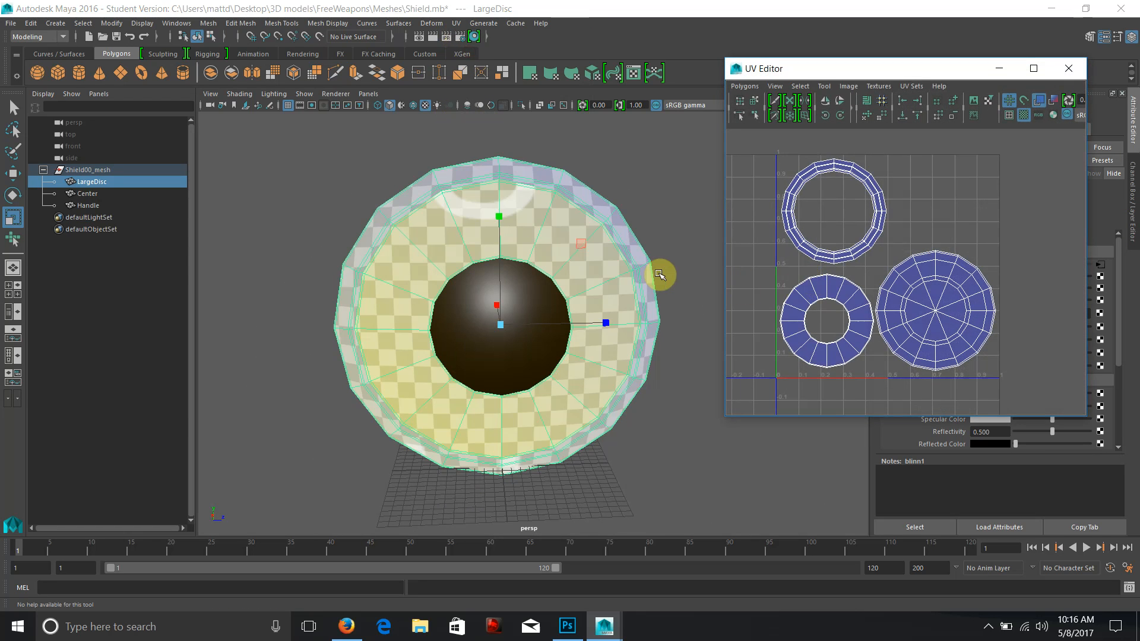
click(652, 280)
drag(323, 169, 663, 497)
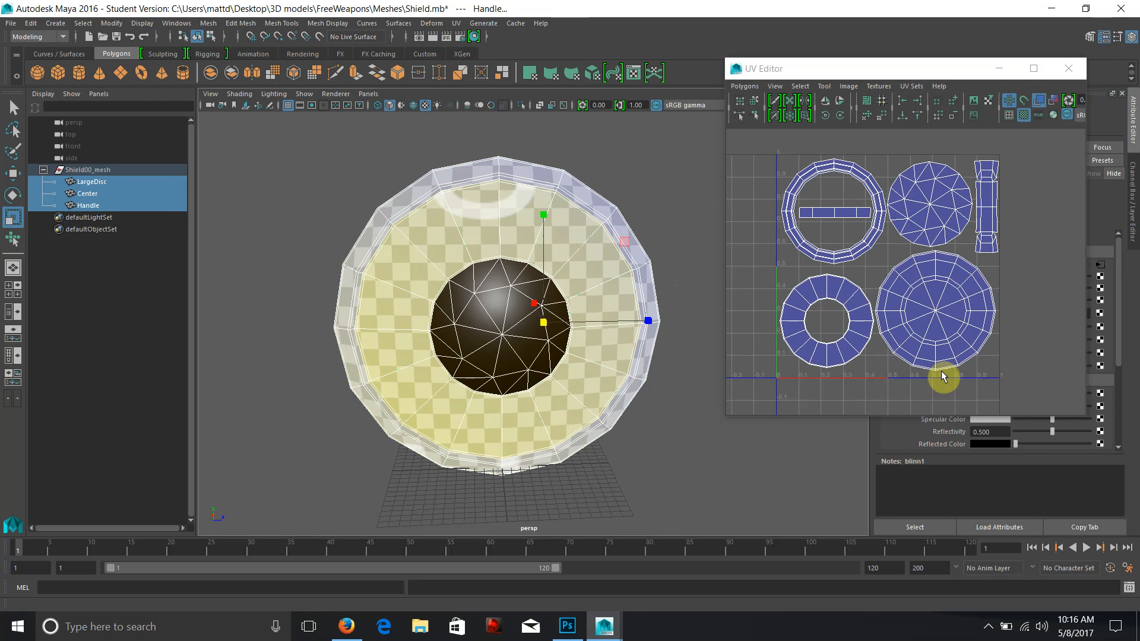
- Compare the map1 and UVChannel_1 UV sets in the UV Set Editor and delete UVChannel_1 from the shield meshes
click(456, 23)
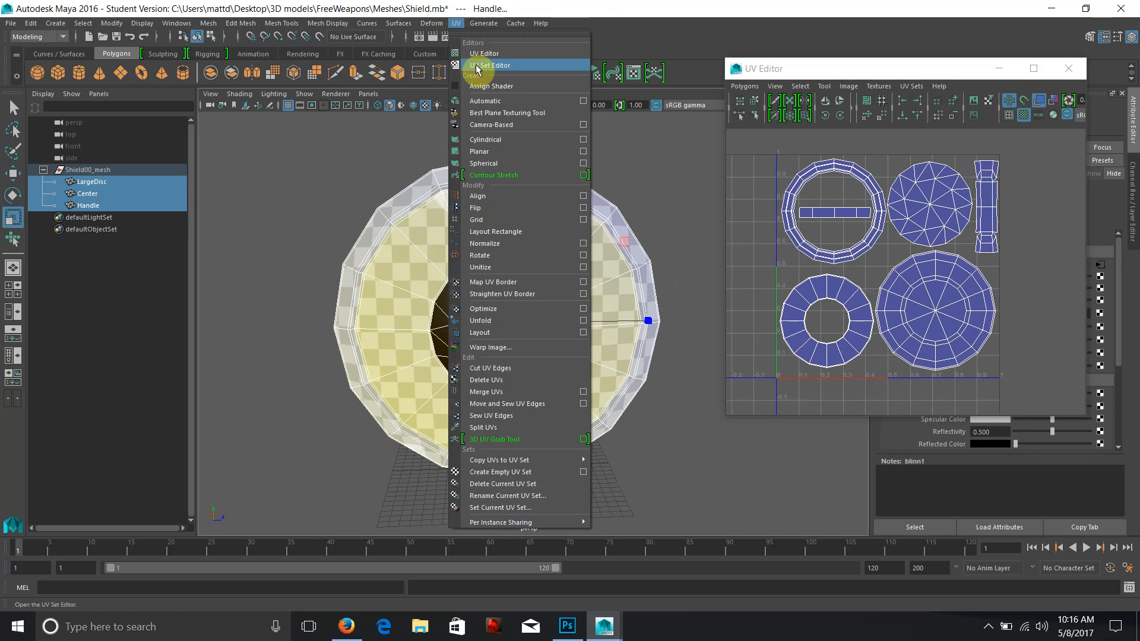
click(473, 64)
click(415, 254)
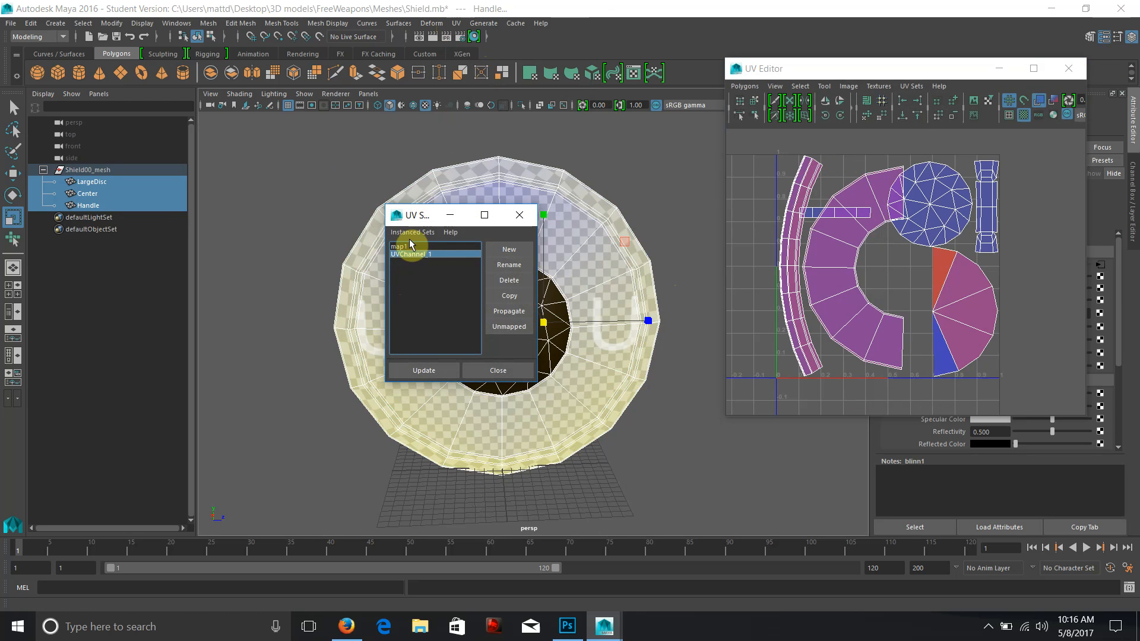
click(402, 246)
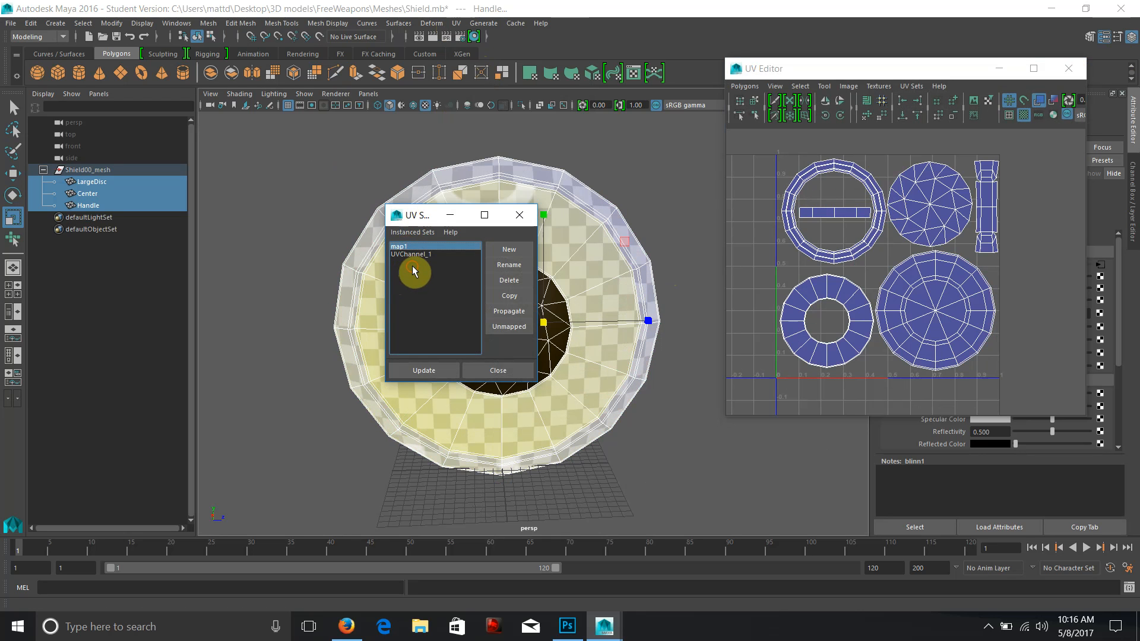
click(420, 255)
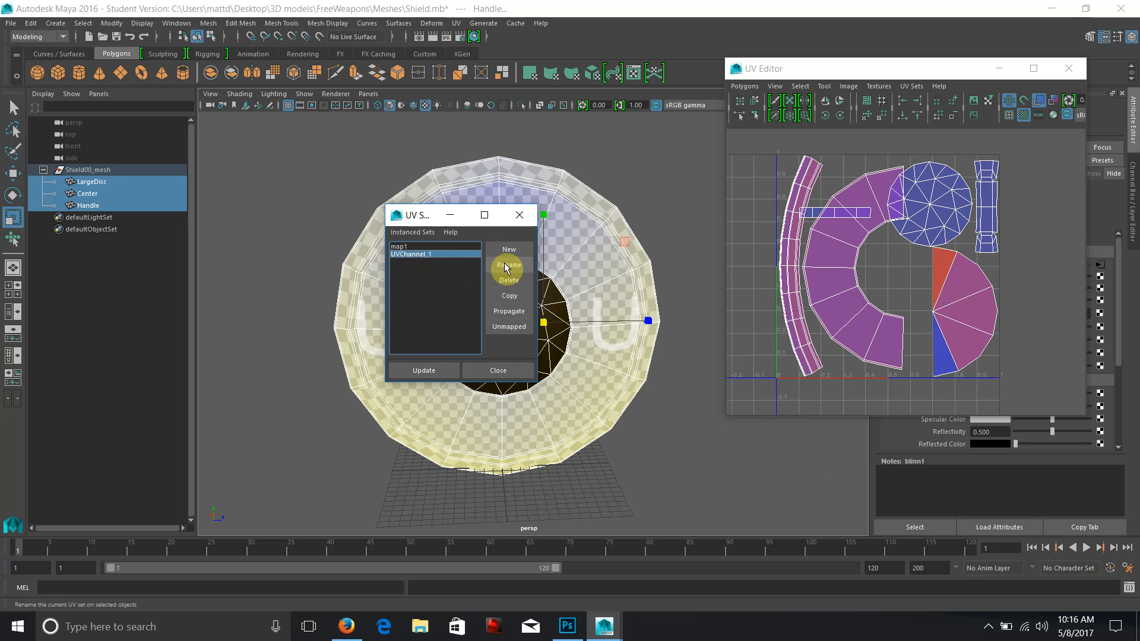
click(509, 281)
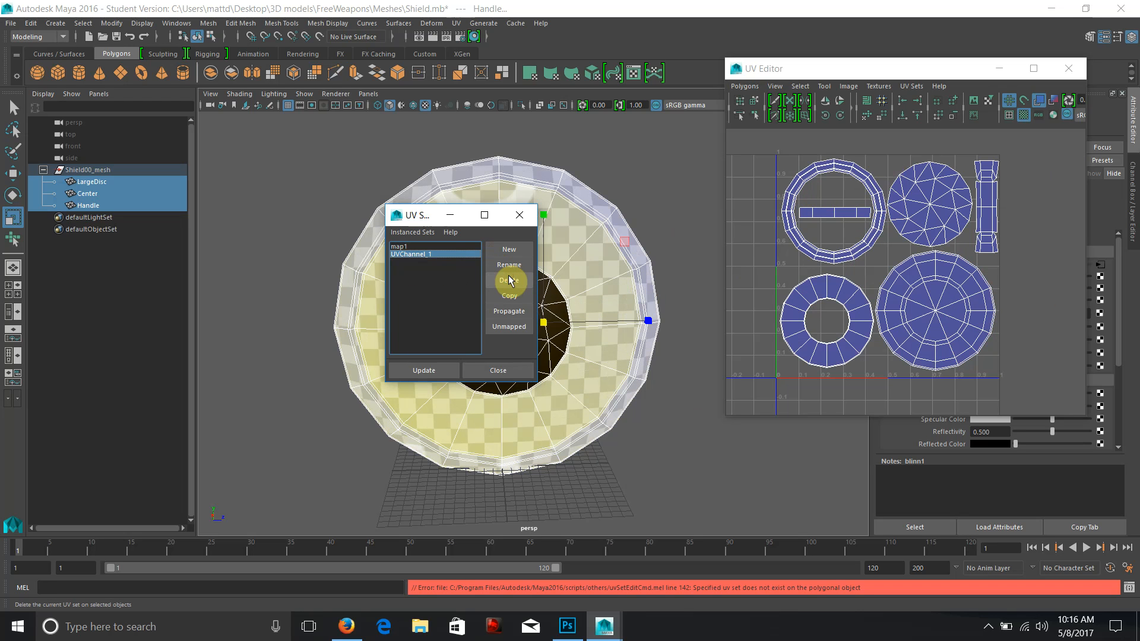
click(520, 215)
- Assign the existing blinn1 material to all the shield meshes, close the UV Editor, and check the textured shield
click(662, 241)
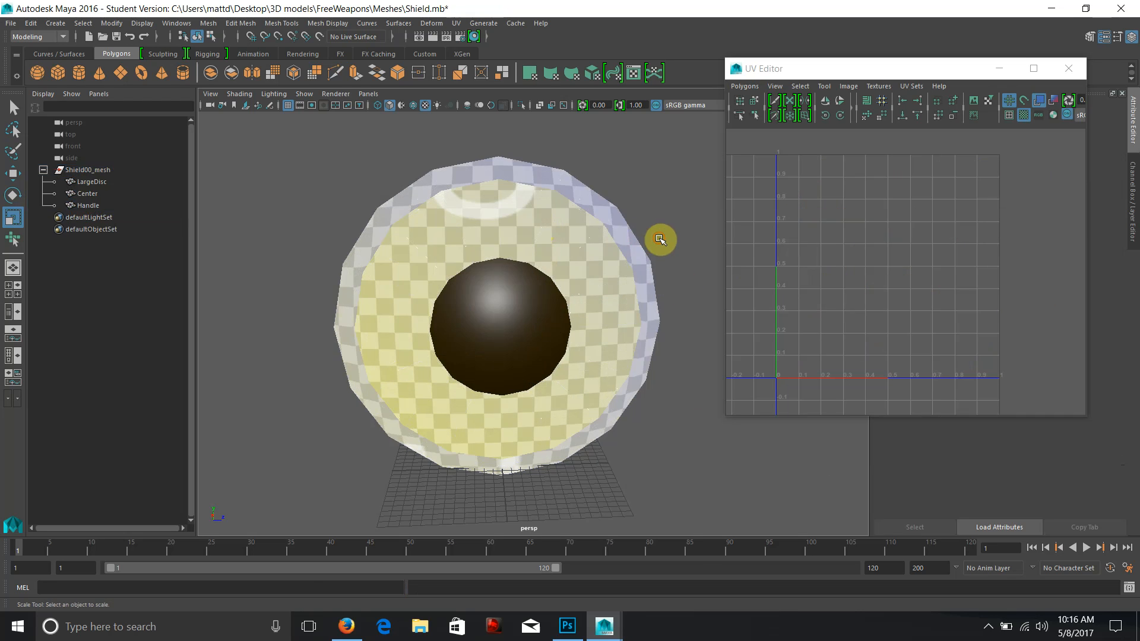
drag(335, 173, 680, 544)
right_click(500, 226)
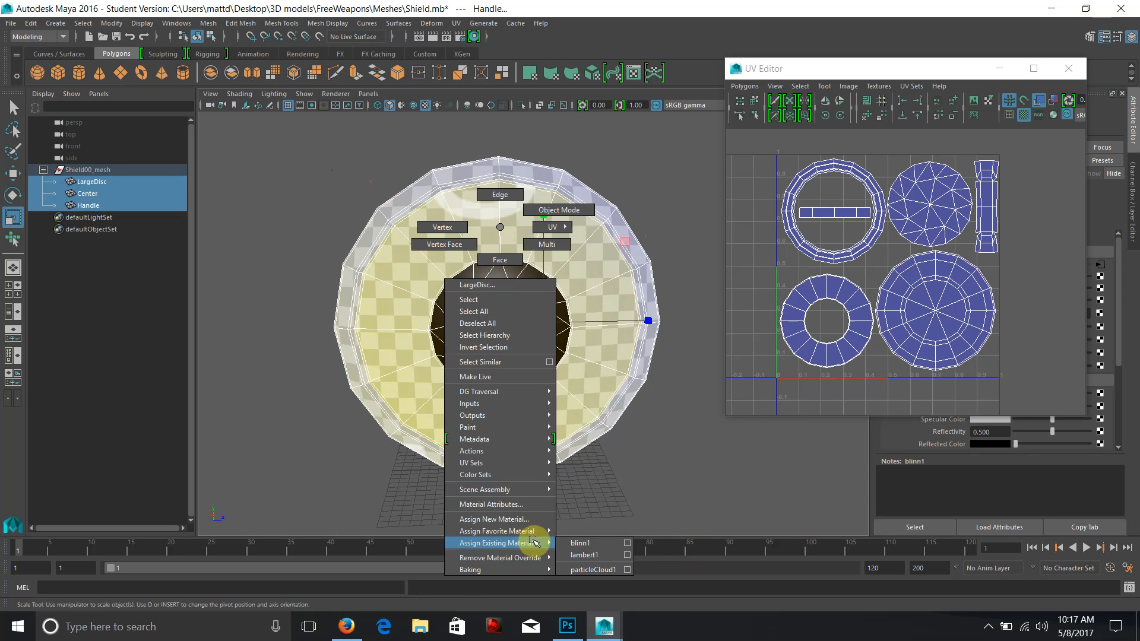
click(588, 541)
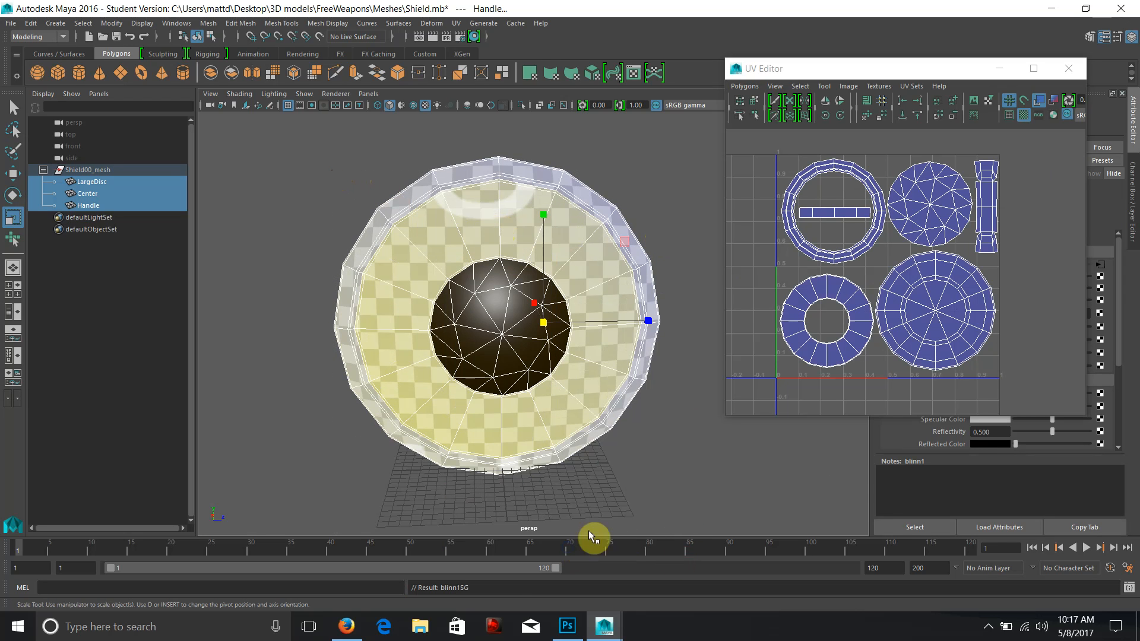
click(1069, 68)
click(845, 233)
drag(844, 233, 712, 417)
scroll(712, 418, up, 5)
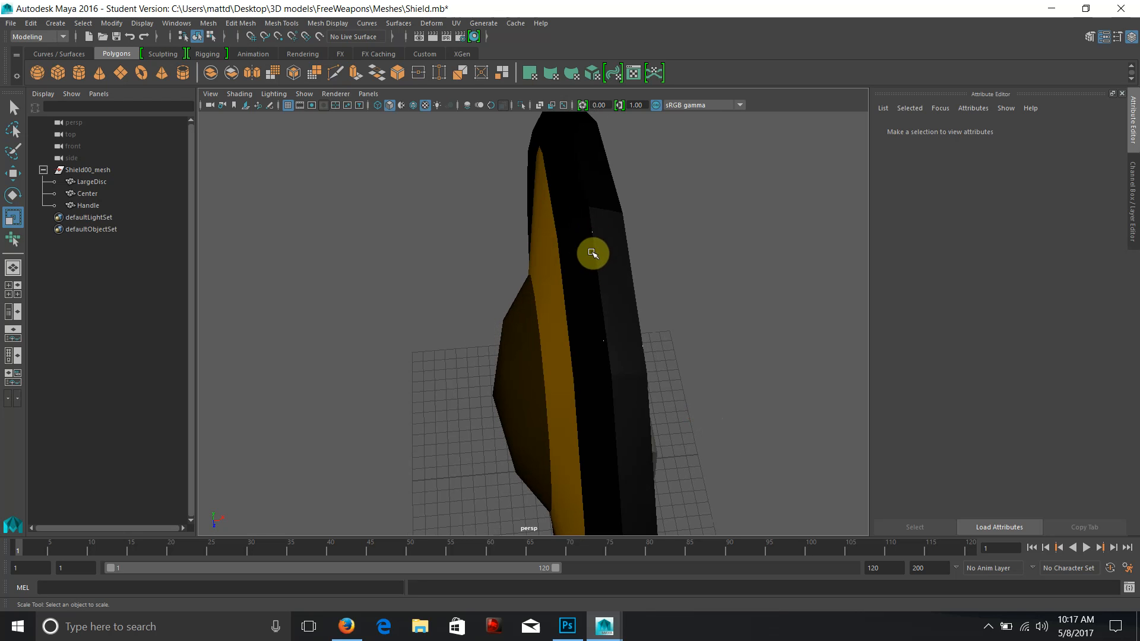
drag(659, 361, 754, 272)
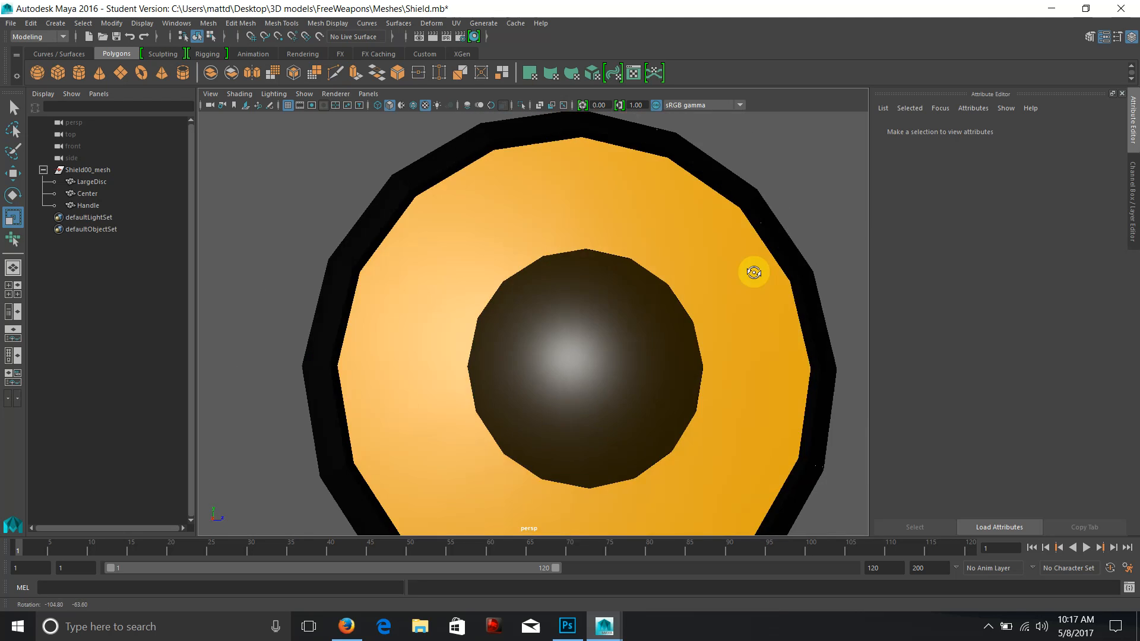
drag(643, 308, 560, 343)
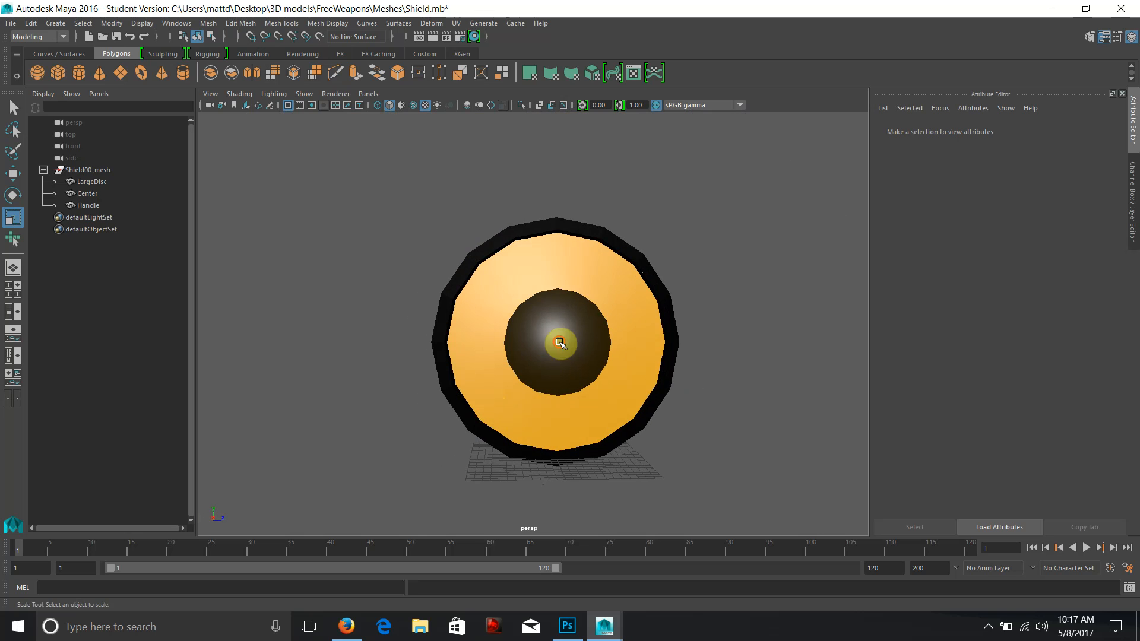
click(560, 343)
- Switch to Photoshop, make BackBase the active layer, and reset the canvas rotation for brush work
click(580, 633)
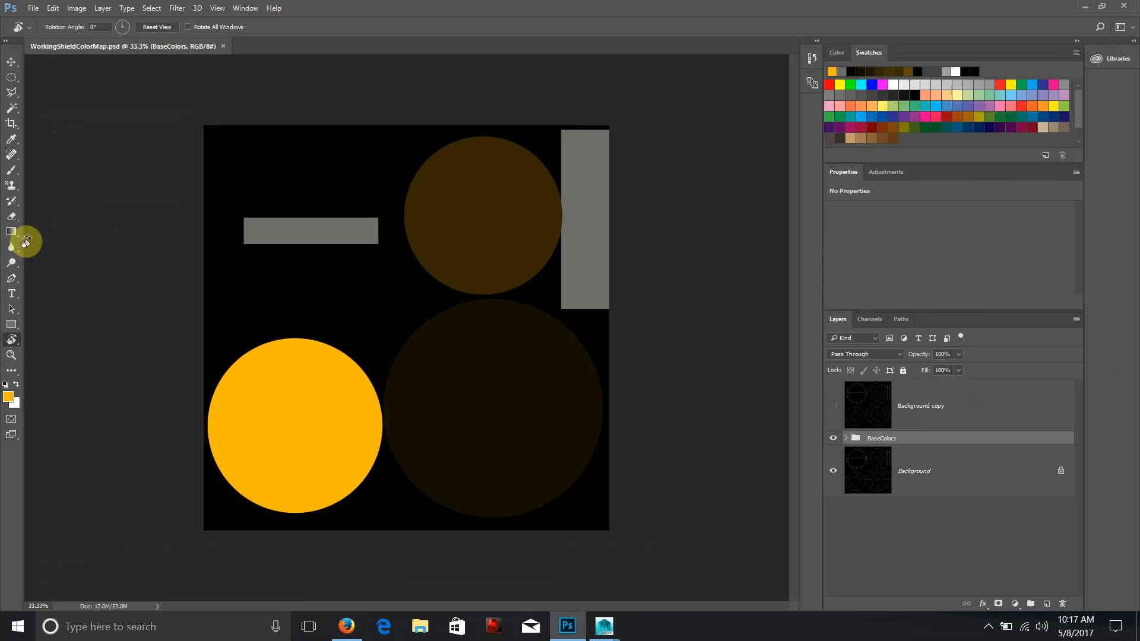
drag(351, 320, 405, 399)
key(b)
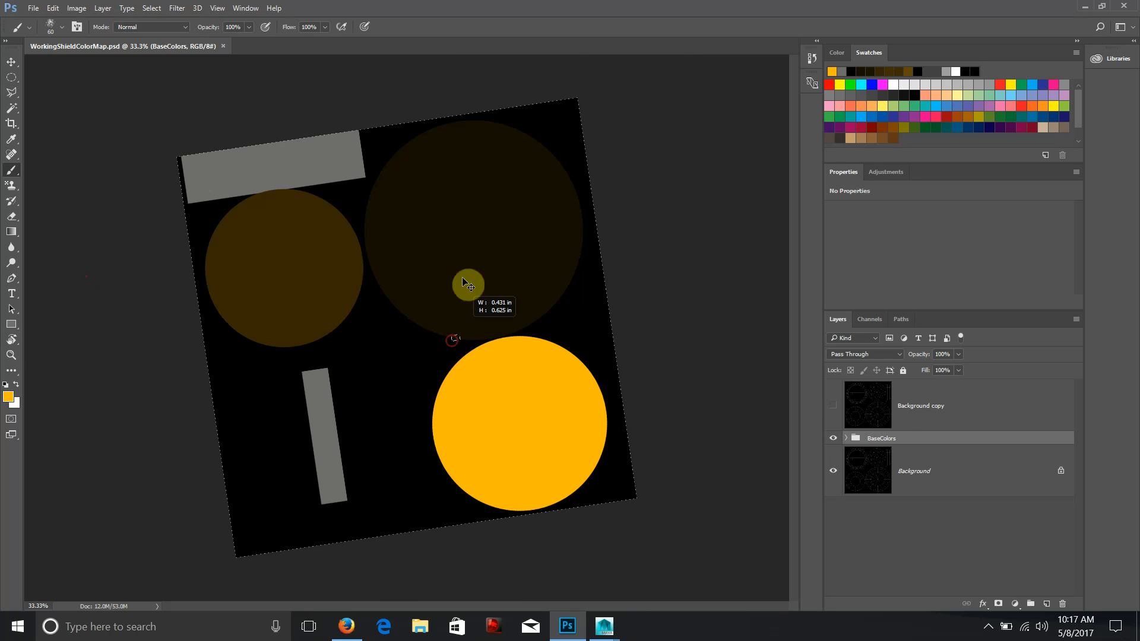
ctrl+click(457, 343)
click(61, 13)
key(i)
click(275, 194)
key(alt+i)
key(r)
click(629, 209)
key(r)
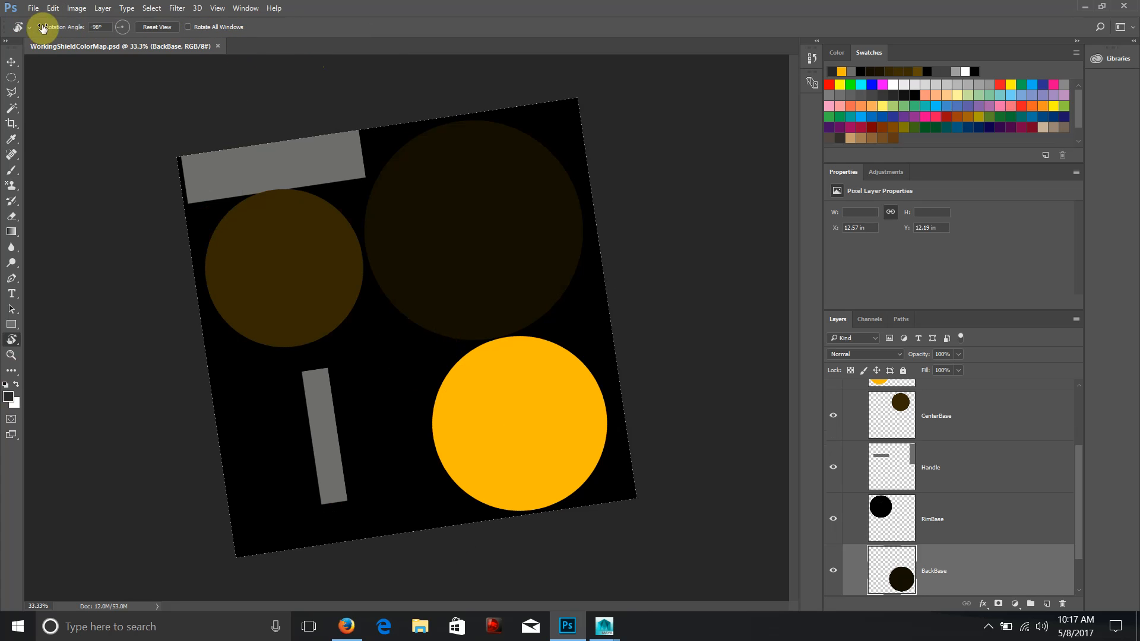
click(161, 29)
key(b)
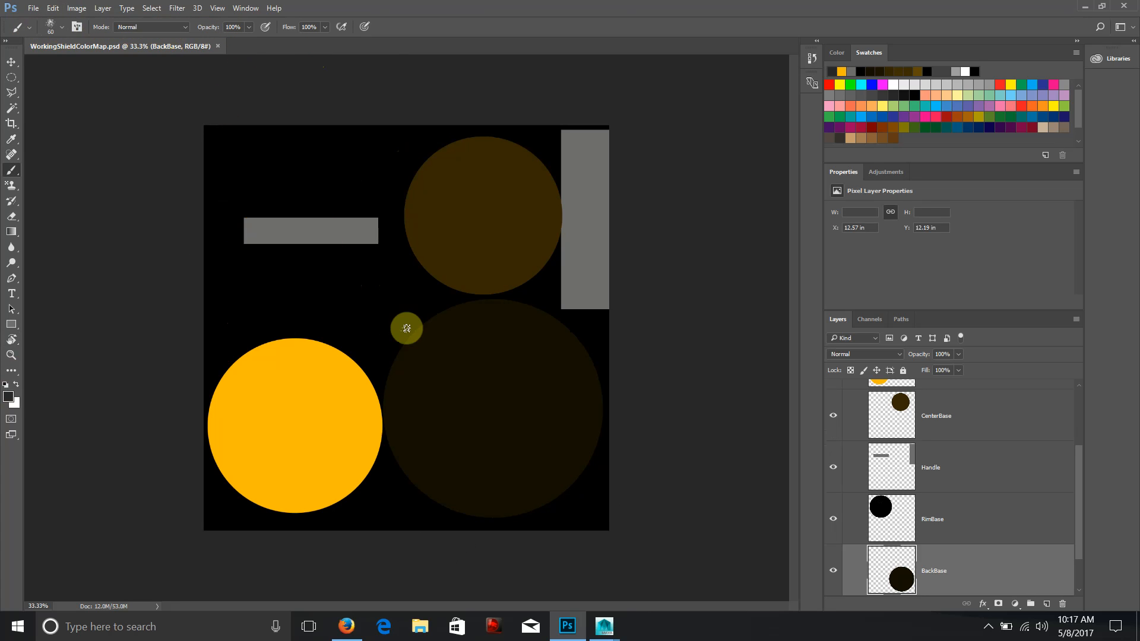
- Paint the back disc's dark brown past its upper edge on the BackBase layer with a 60 px soft round brush
click(50, 26)
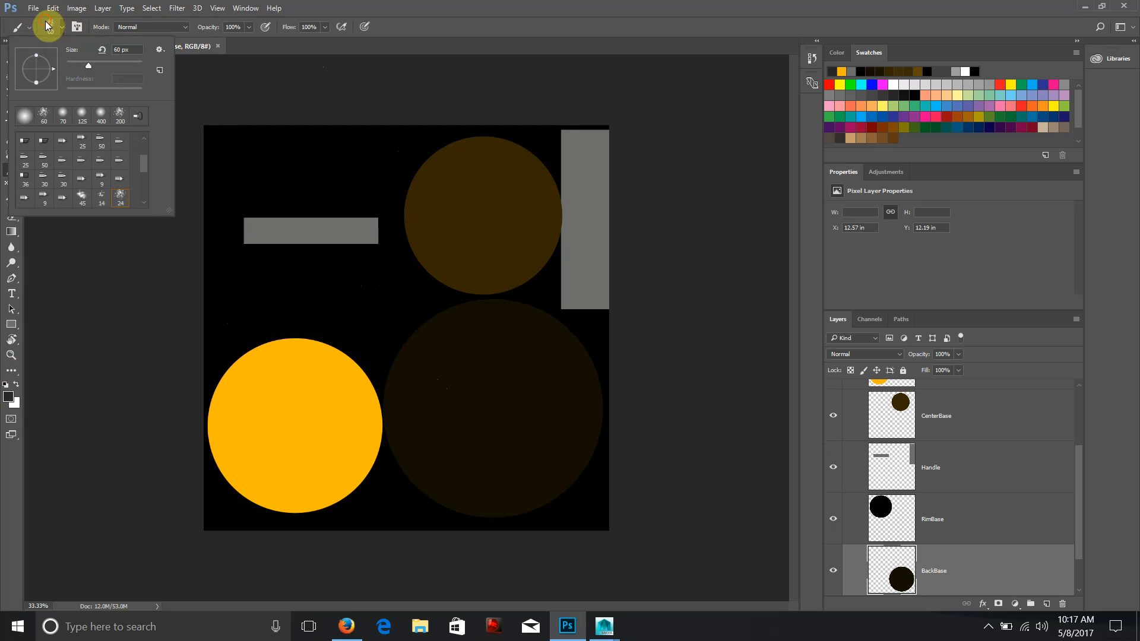
click(27, 125)
click(430, 18)
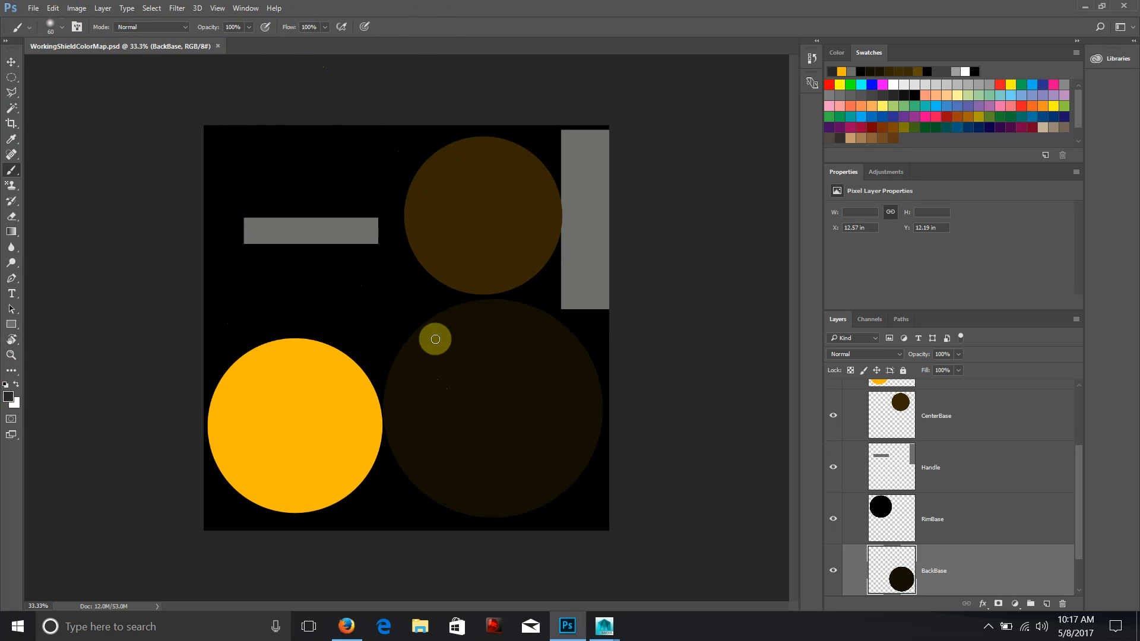
click(415, 327)
click(414, 330)
click(456, 321)
- Paint the center disc's brown past its lower edge on the CenterBase layer
click(456, 292)
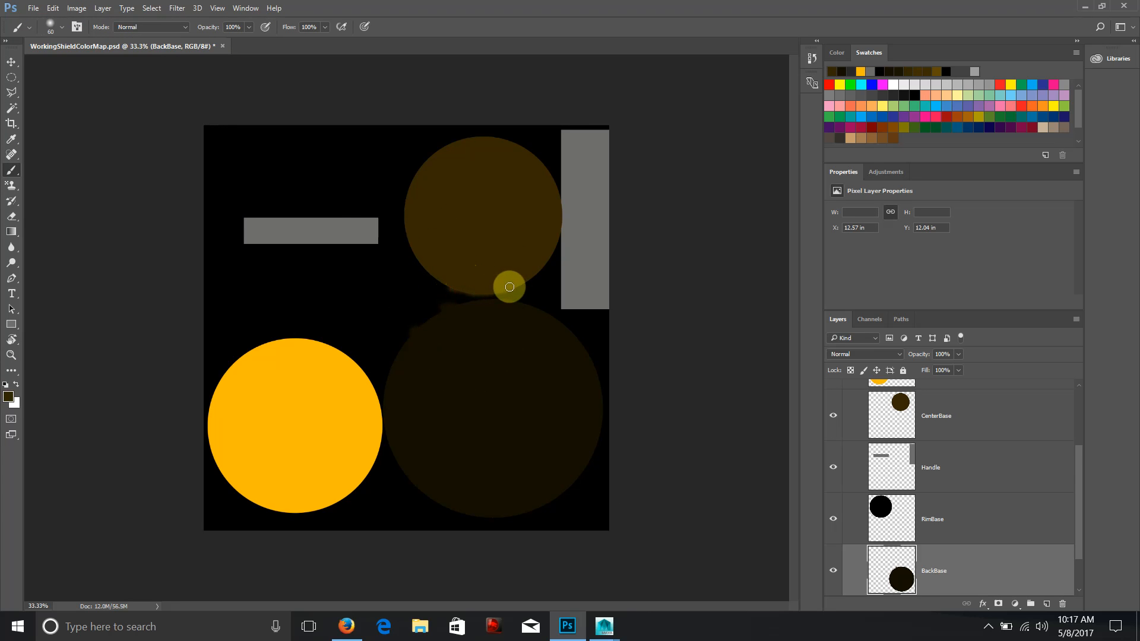
click(470, 286)
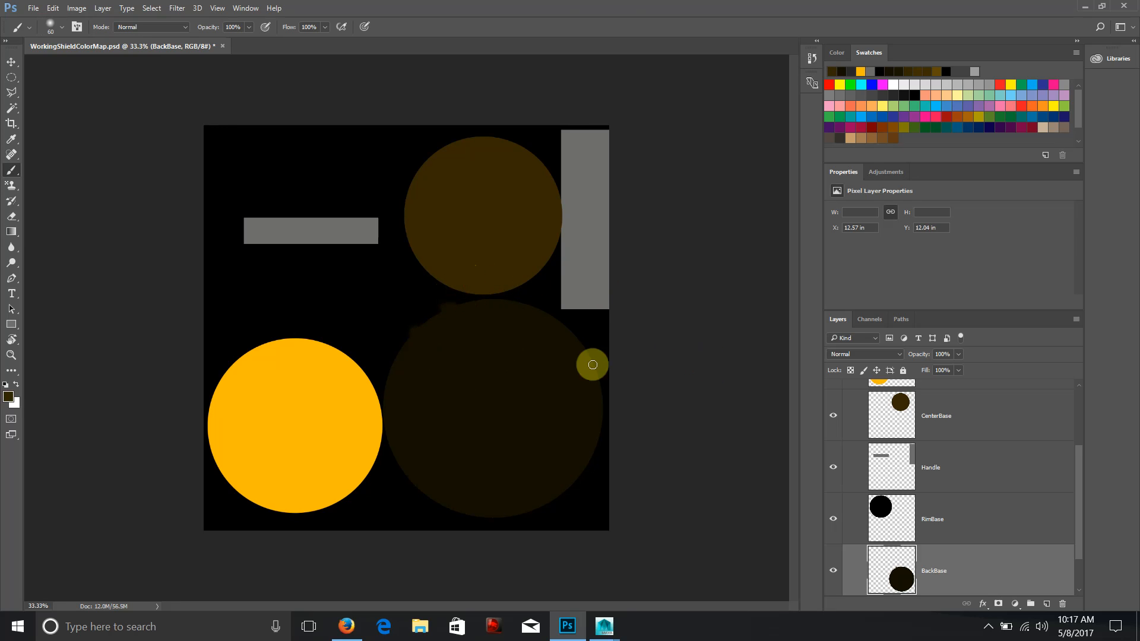
scroll(889, 427, down, 3)
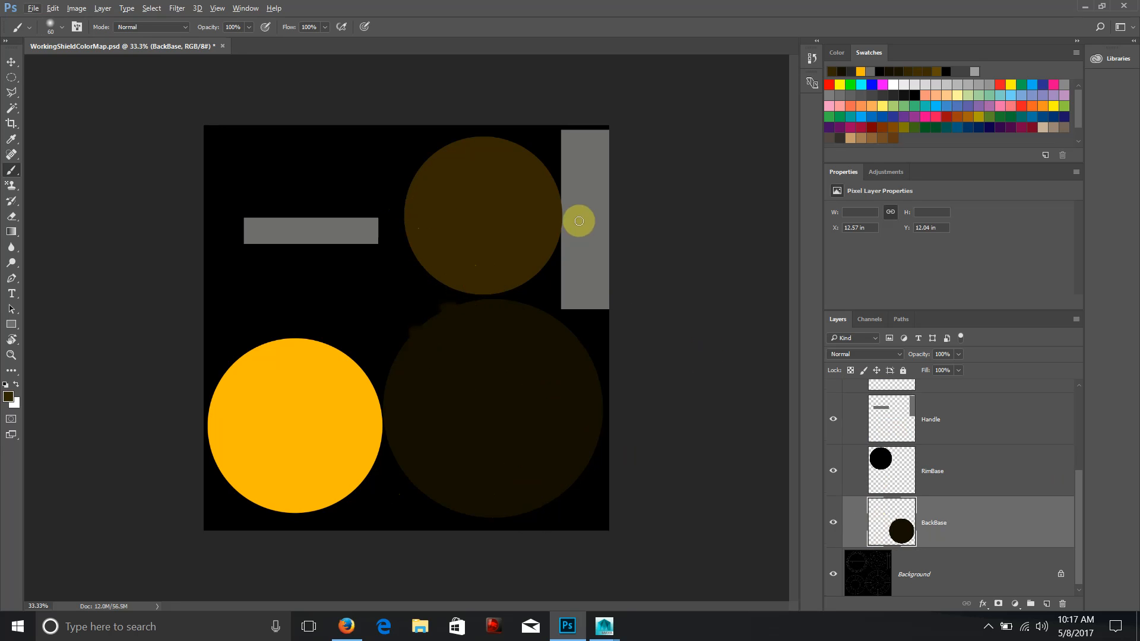
scroll(943, 464, up, 3)
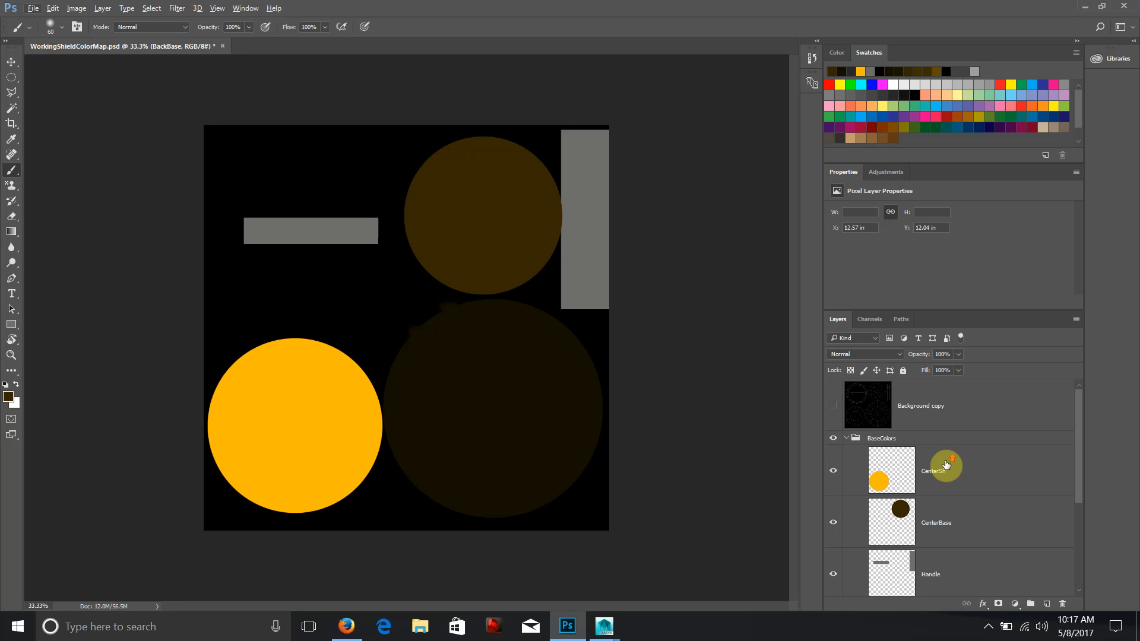
click(929, 526)
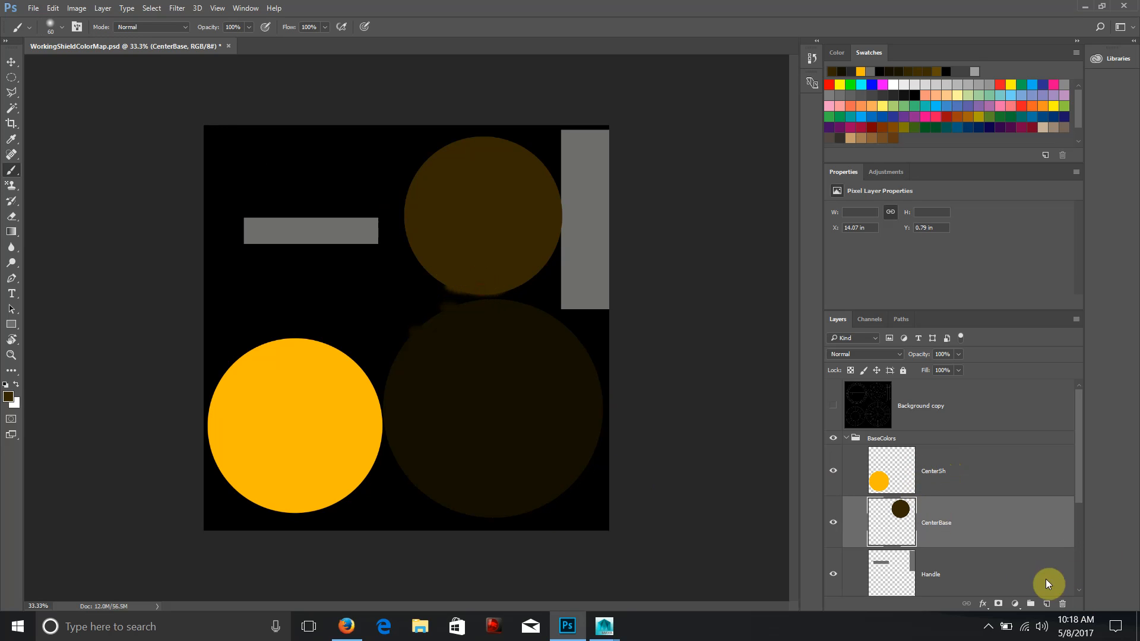
- Save the working document and overwrite the OutputShieldColormap JPEG on the Desktop at Maximum quality (12)
key(ctrl+s)
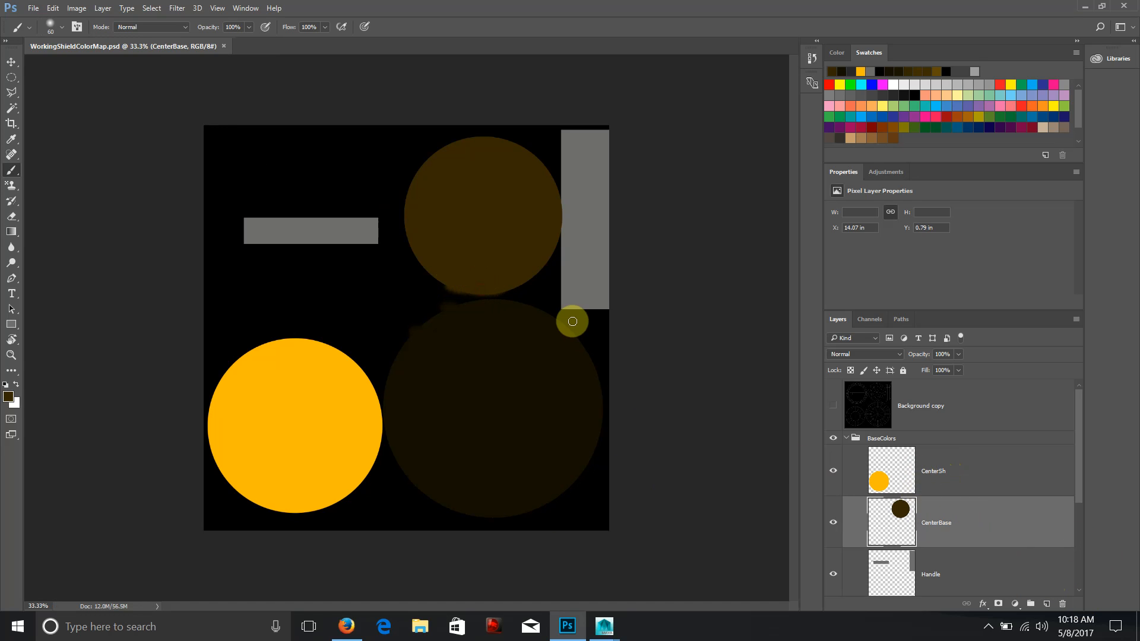
key(ctrl+alt+s)
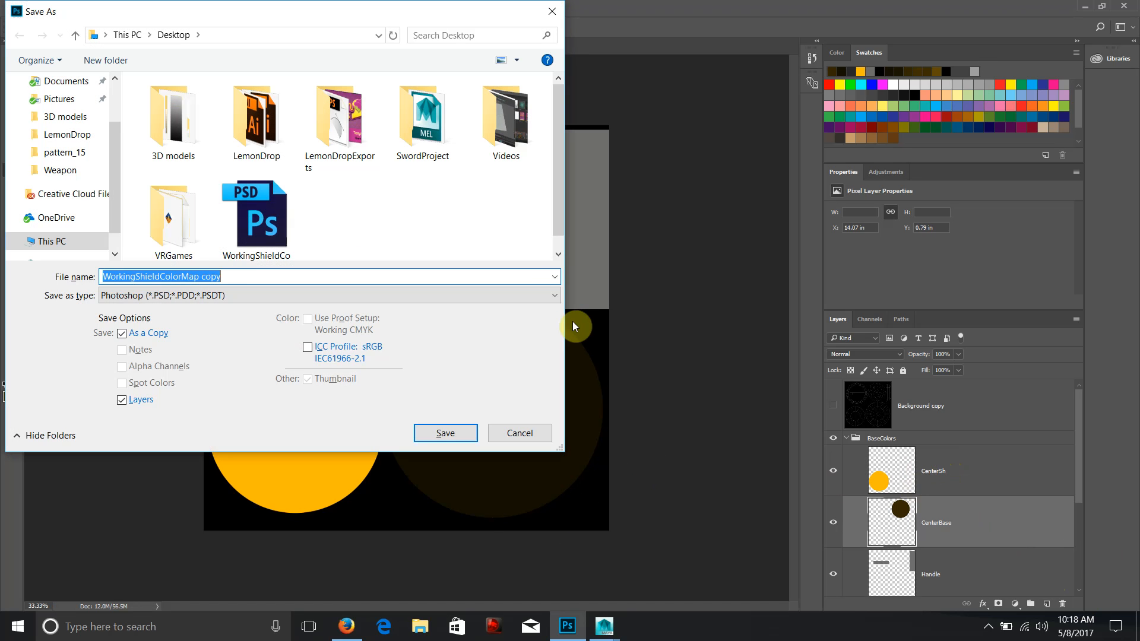
click(273, 304)
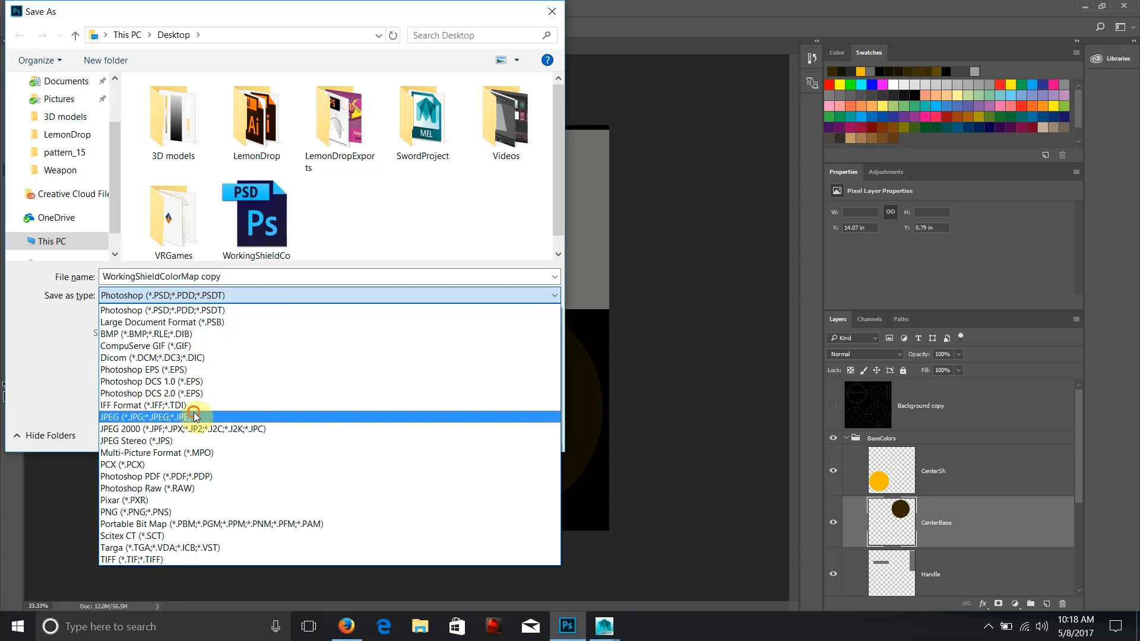
click(195, 411)
click(342, 210)
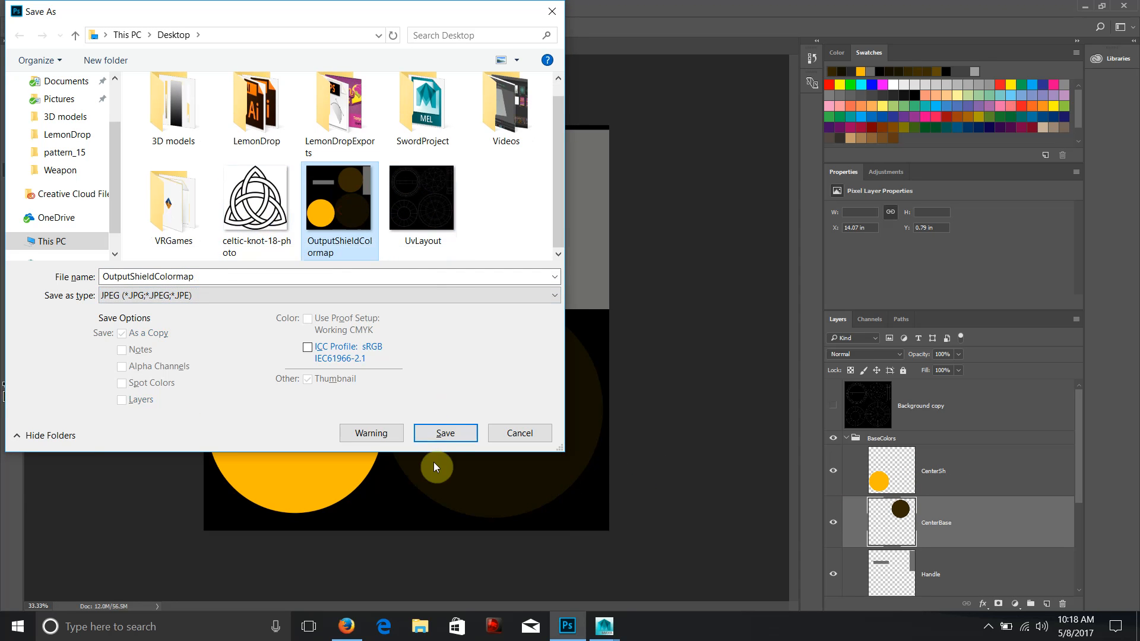
click(441, 433)
click(601, 314)
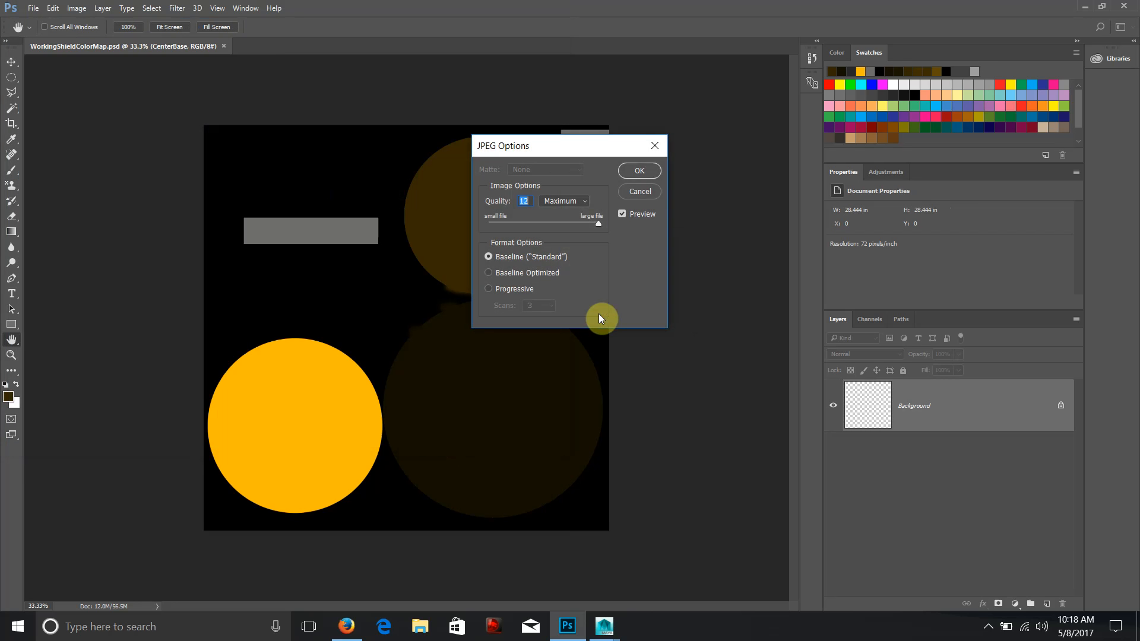
click(646, 175)
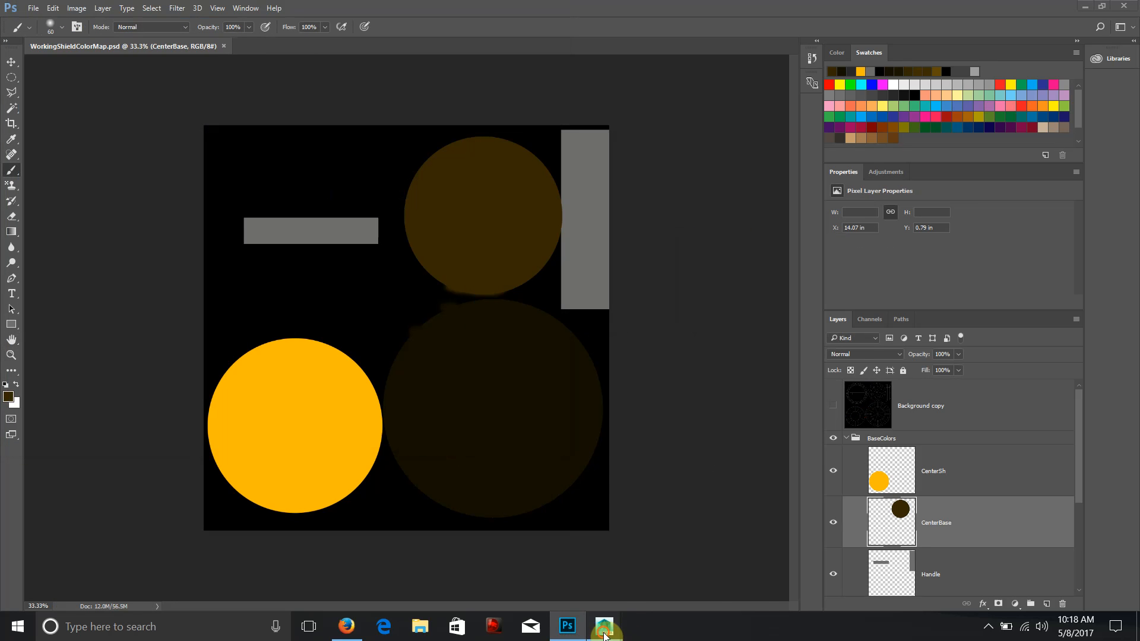
- Switch to Maya and reload the OutputShieldColormap.jpg file texture that drives the blinn1 material's colour
mouse_move(604, 626)
click(701, 524)
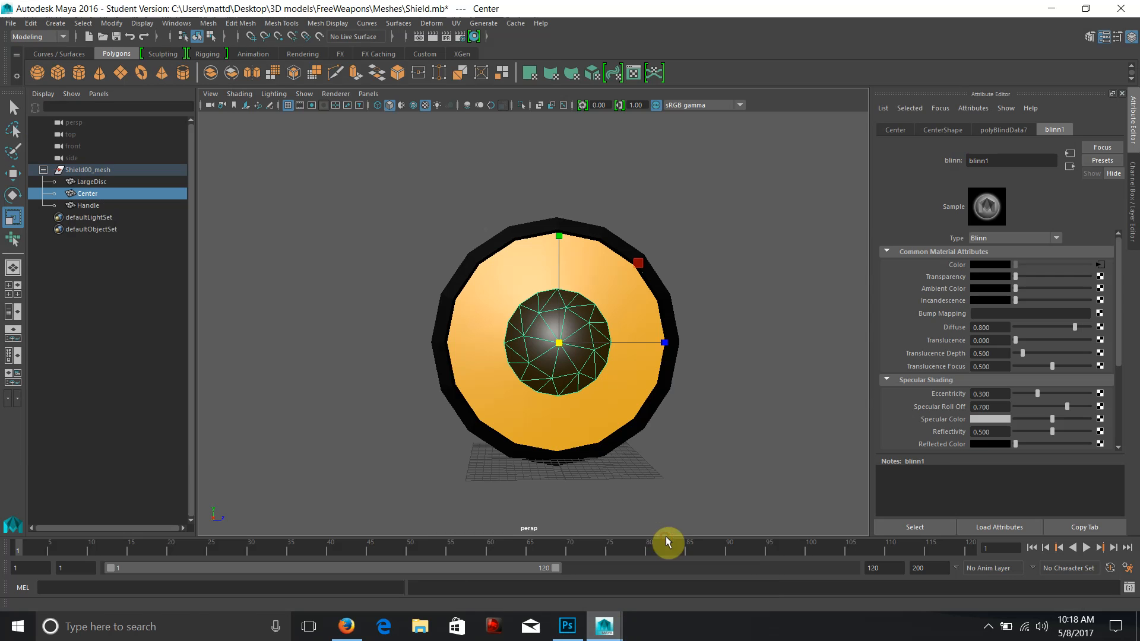
click(1100, 266)
click(1002, 311)
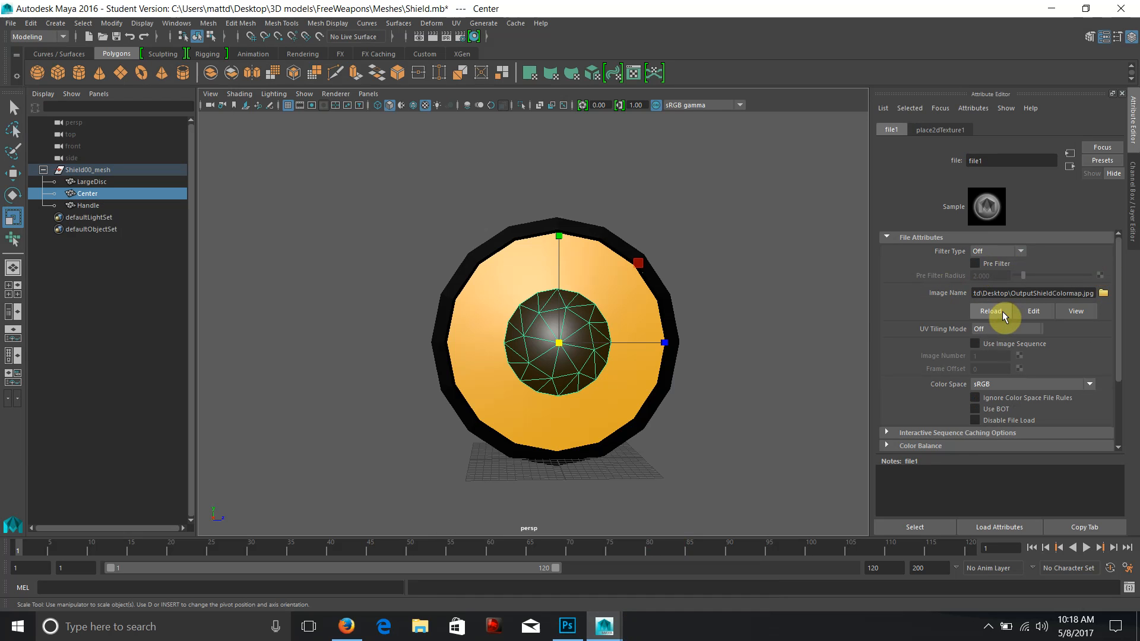
- Examine the shield's rim up close and check where an edge of the LargeDisc rim lies in the UV Editor
alt+drag(757, 282, 519, 454)
alt+drag(382, 440, 394, 423)
click(413, 397)
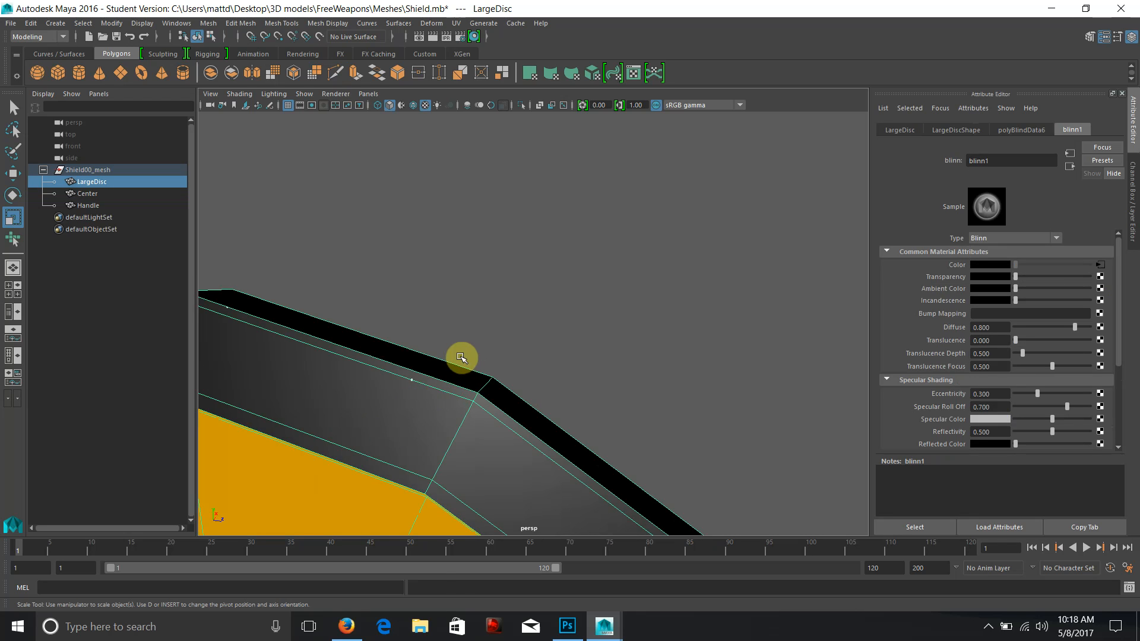
right_click(389, 368)
click(389, 259)
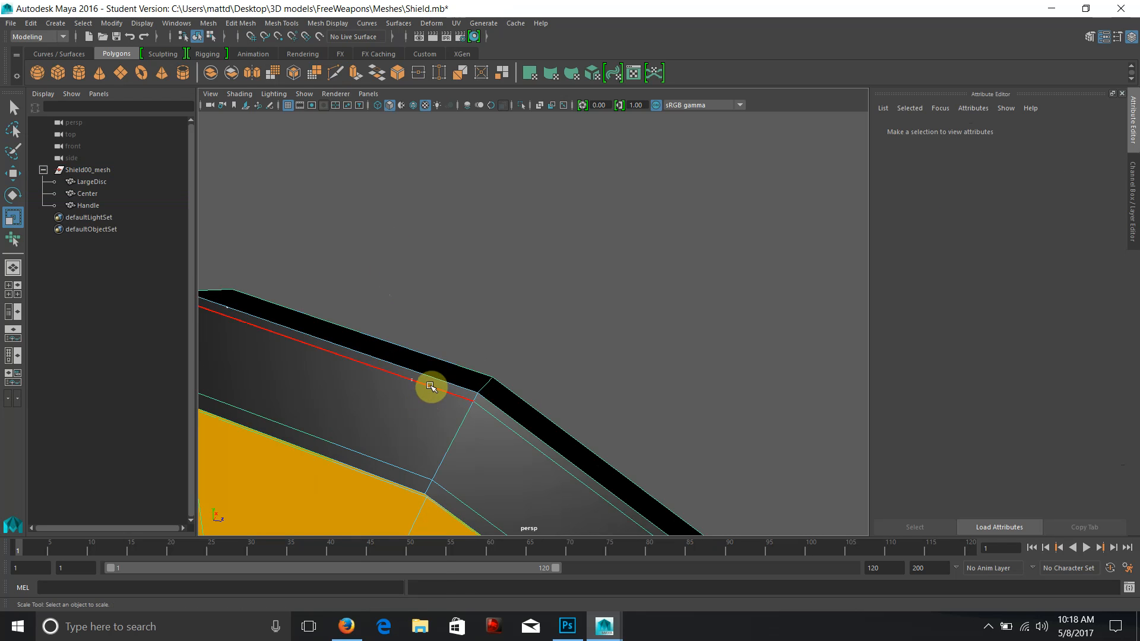
click(432, 385)
click(456, 23)
click(475, 40)
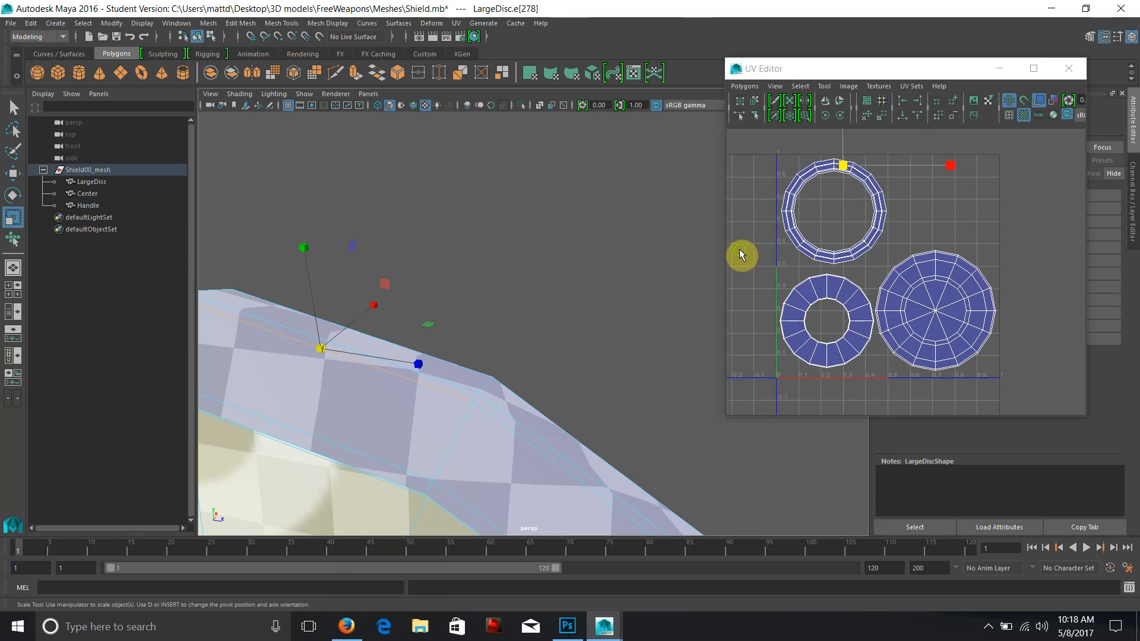
scroll(816, 240, up, 5)
drag(817, 241, 917, 336)
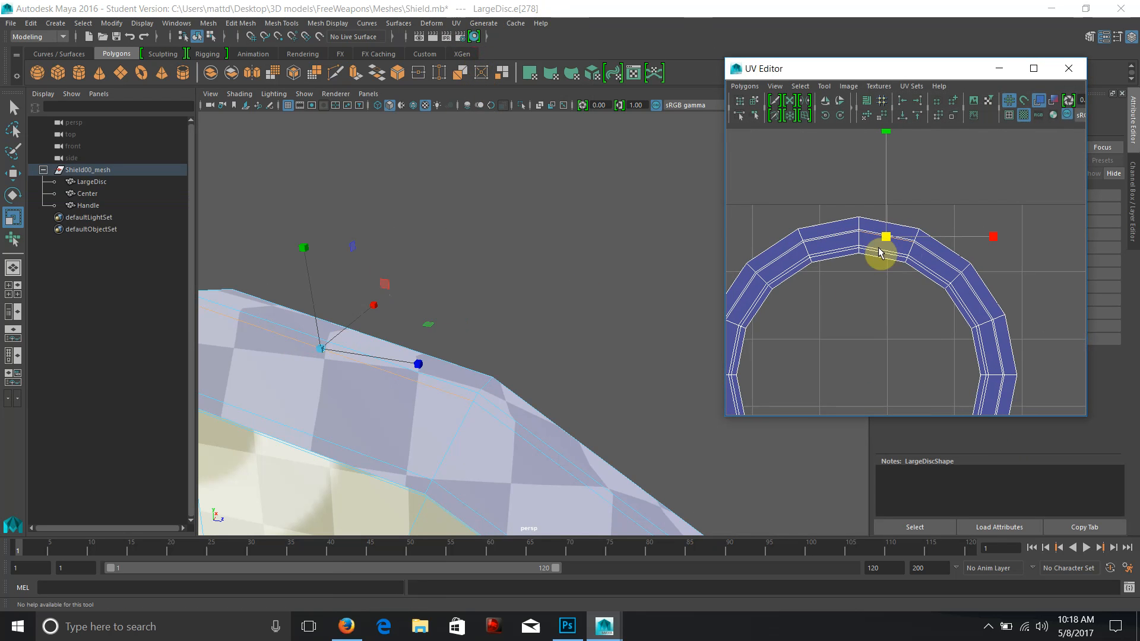
right_click(501, 323)
click(513, 273)
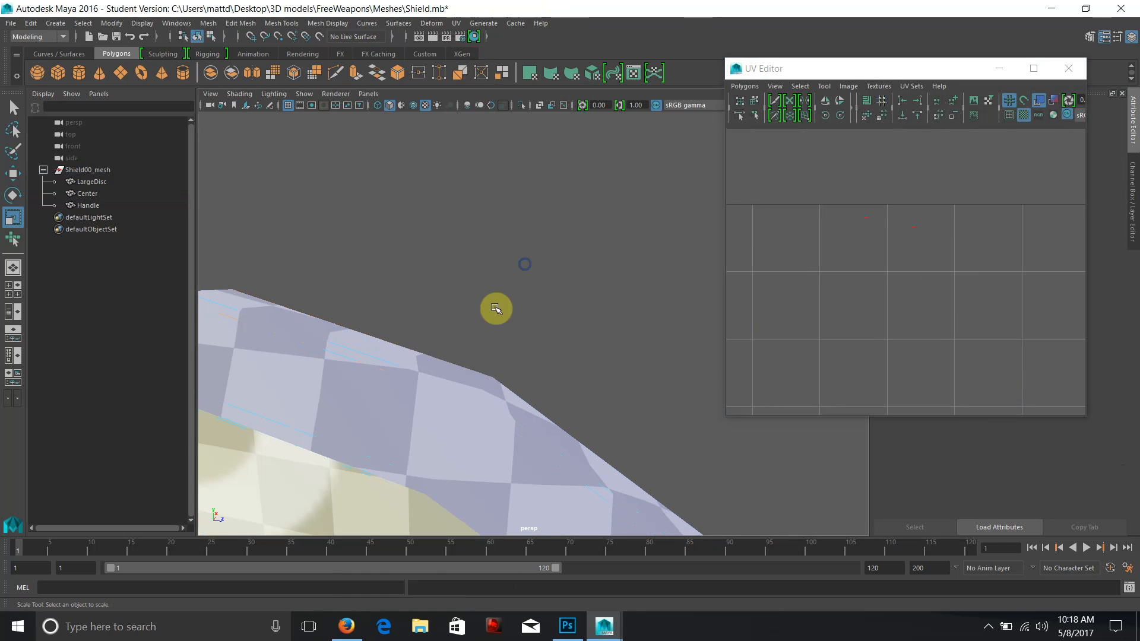
click(1069, 68)
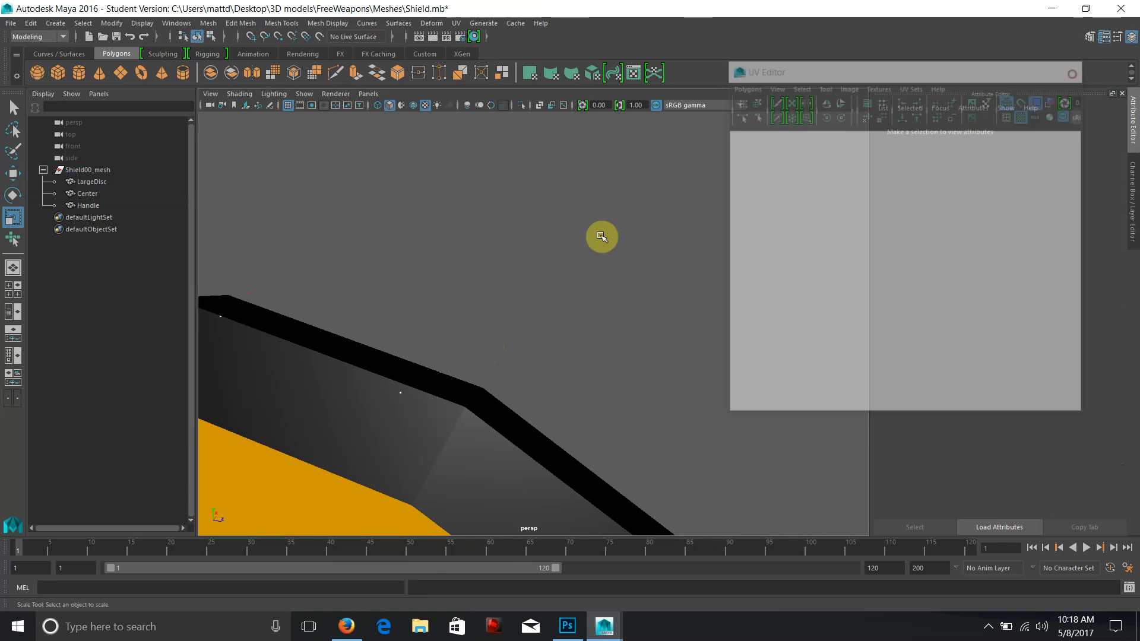
scroll(607, 291, down, 5)
drag(563, 315, 492, 321)
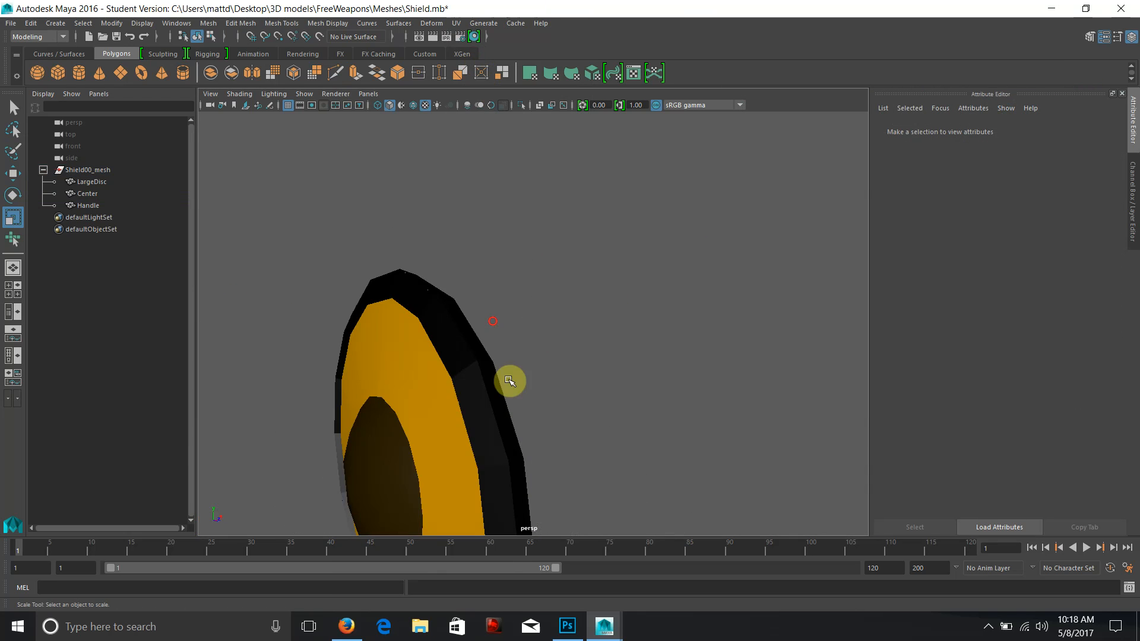
- Switch to Photoshop and turn on the Background copy wireframe layer over the base colours, keeping the BaseColors group expanded
click(567, 627)
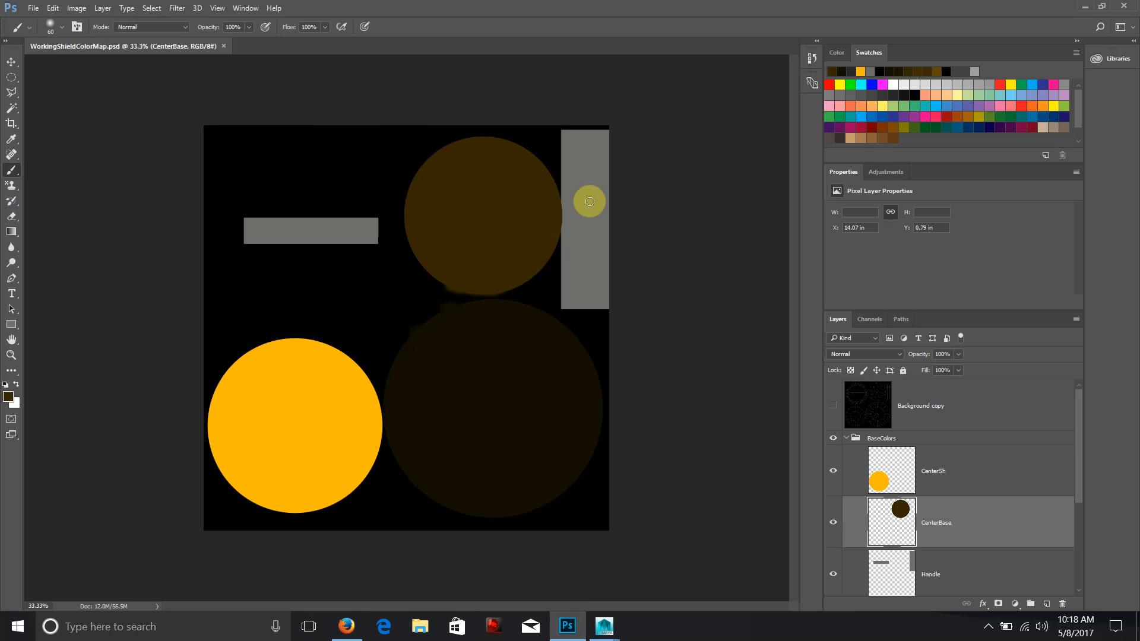
click(845, 443)
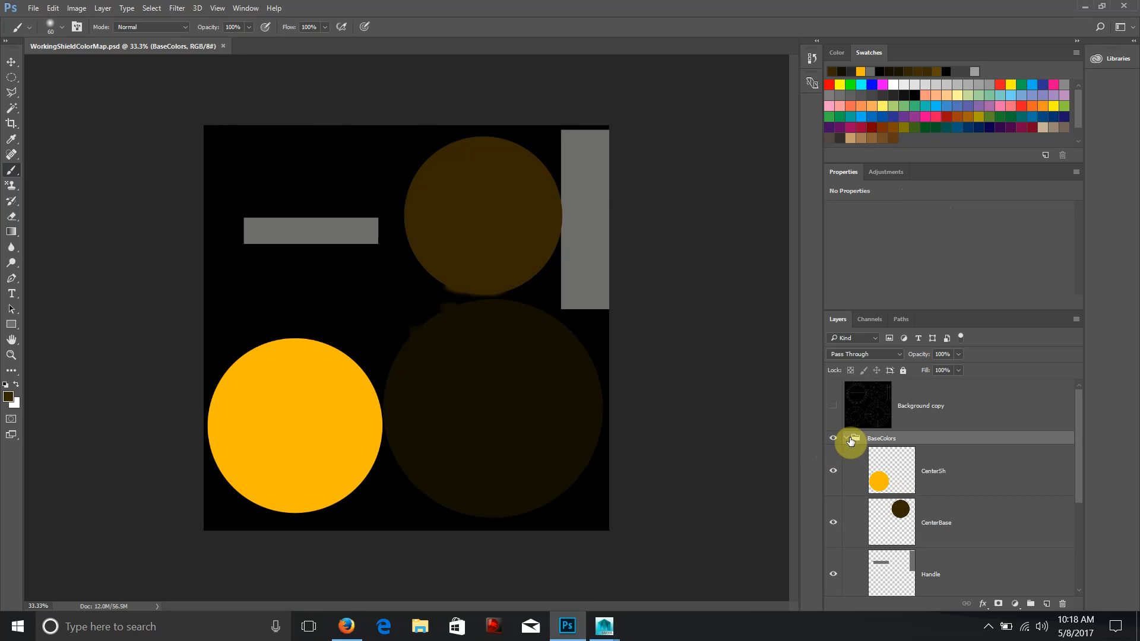
click(847, 438)
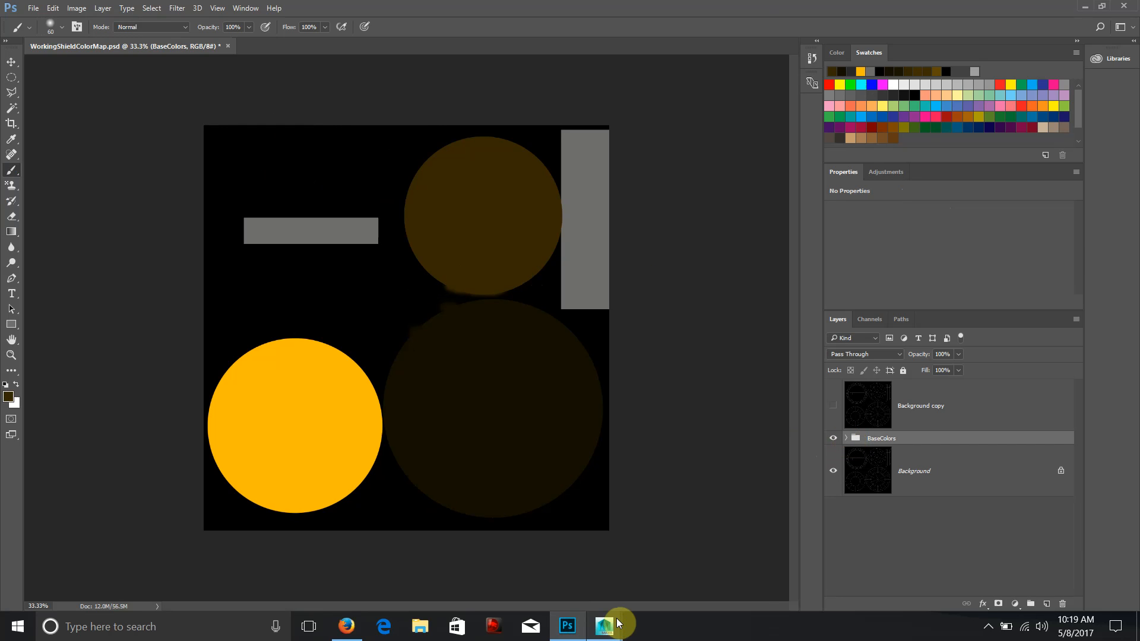
mouse_move(618, 623)
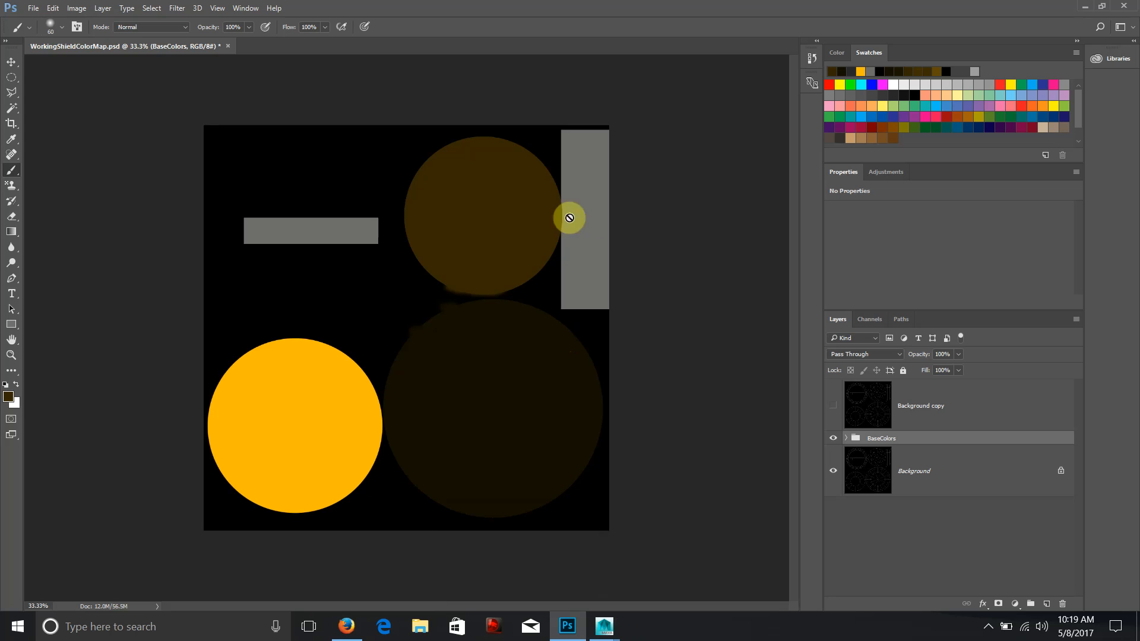
click(847, 441)
click(890, 454)
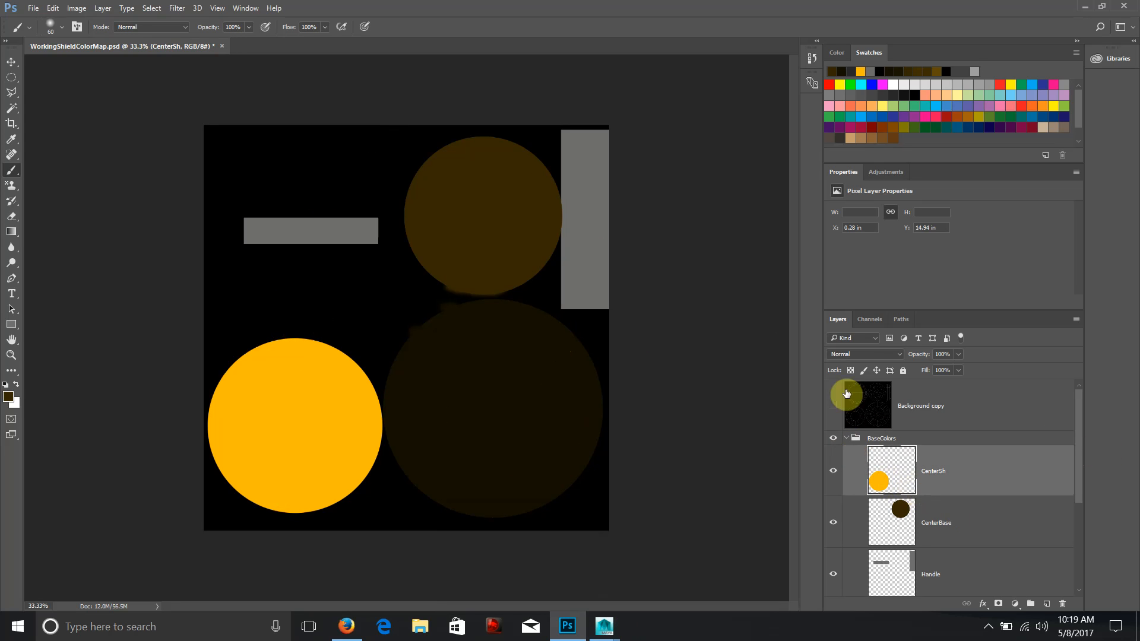
click(862, 401)
click(833, 405)
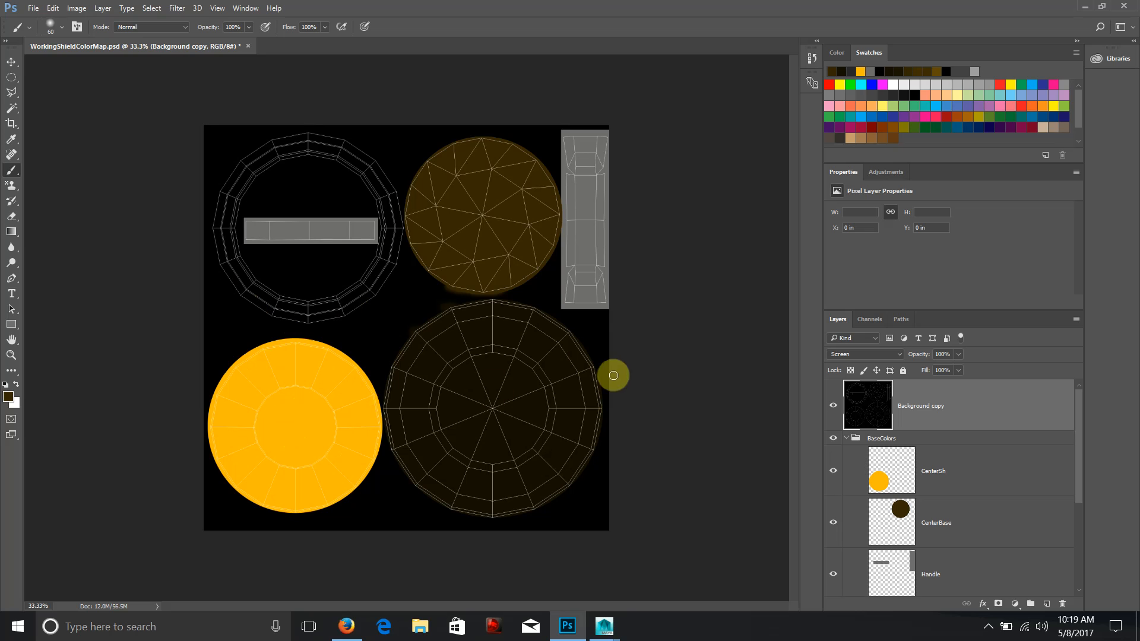
- Add an Inner Shadow to the CenterSh layer with a distance of 11 px and an angle of 90°
click(892, 481)
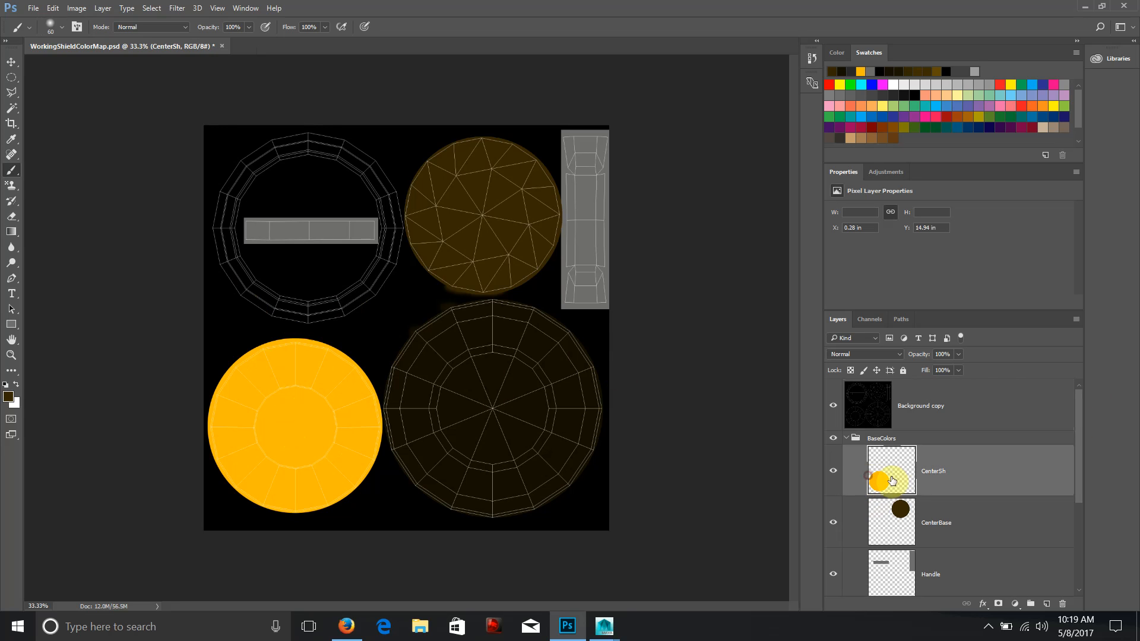
click(983, 604)
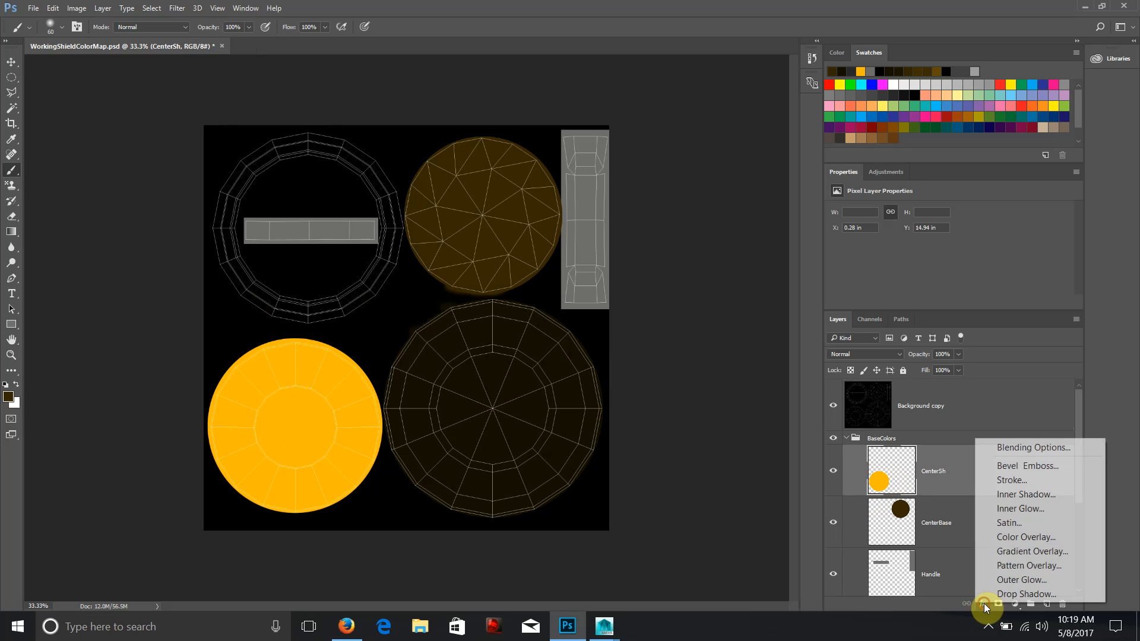
click(1036, 496)
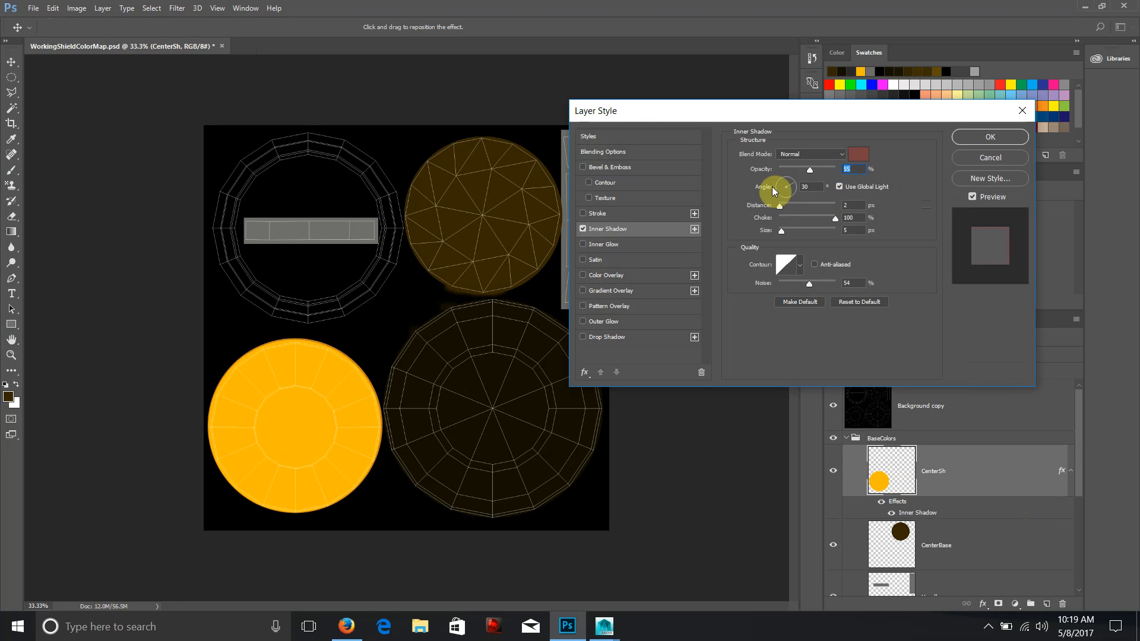
drag(779, 206, 786, 205)
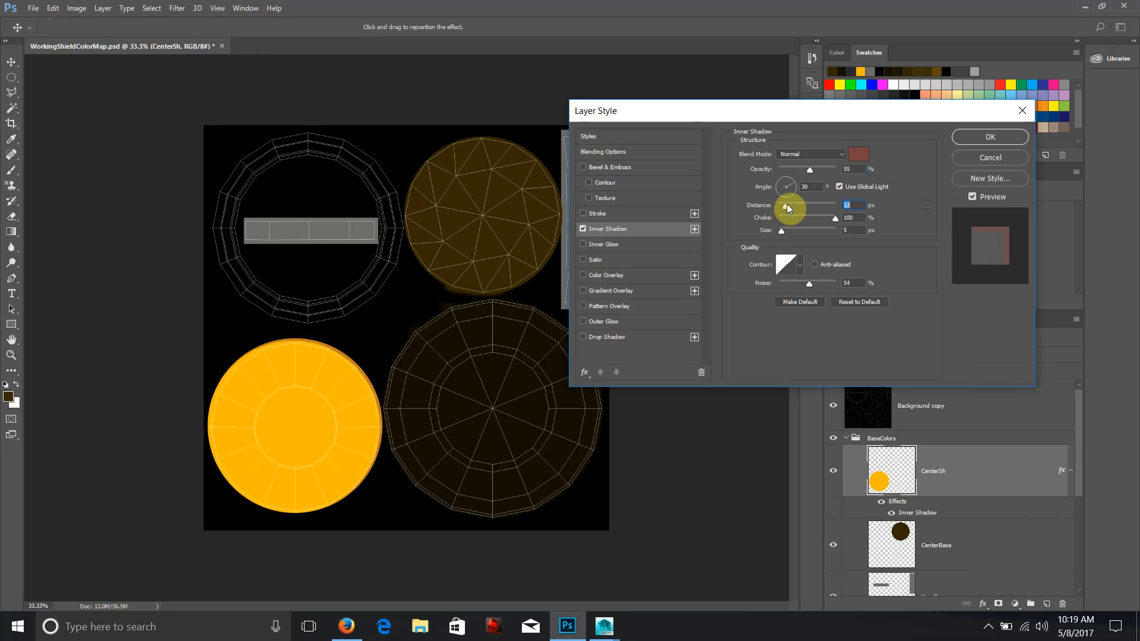
click(786, 177)
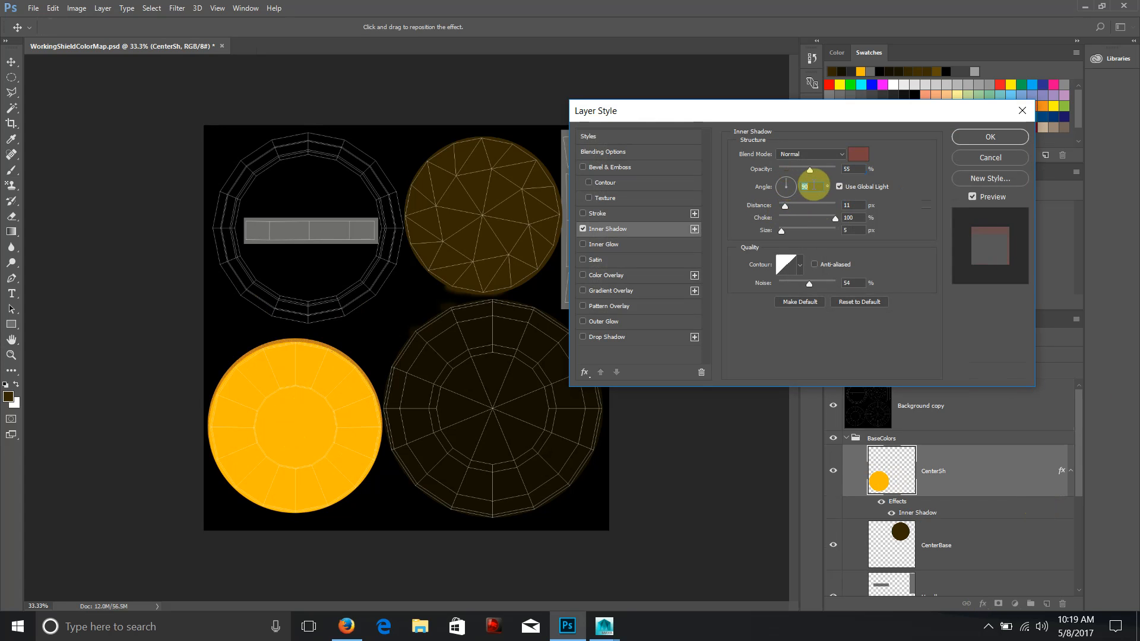
- Apply the inner shadow with 68% choke, 70 px size and 0% noise, and hide the Background copy wireframe
drag(783, 231, 817, 216)
drag(811, 283, 761, 288)
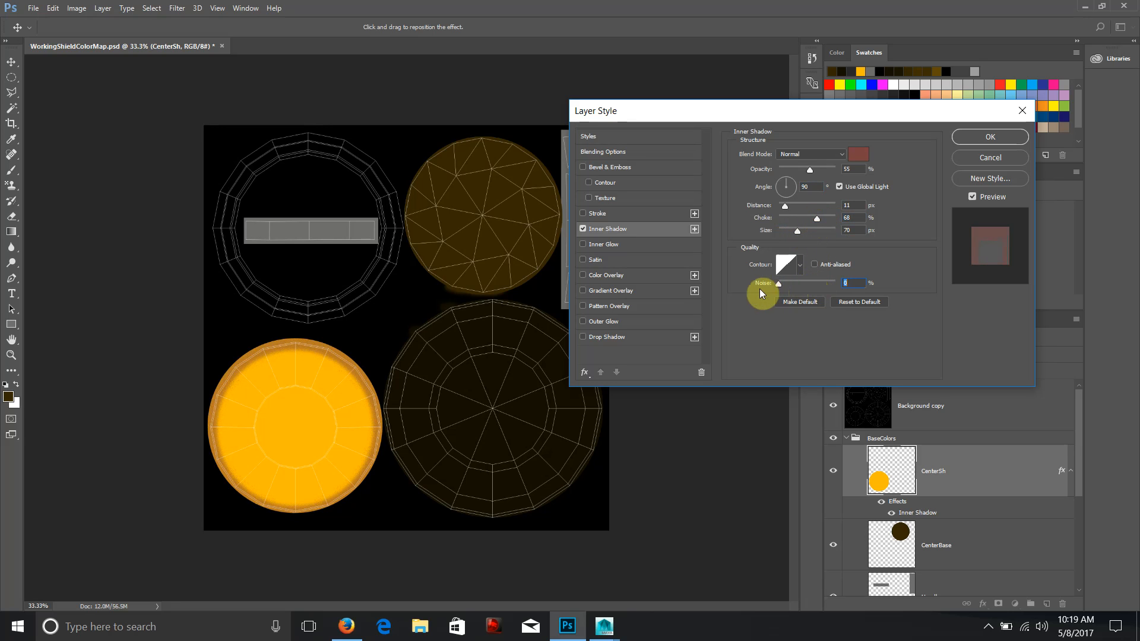
click(973, 136)
click(833, 405)
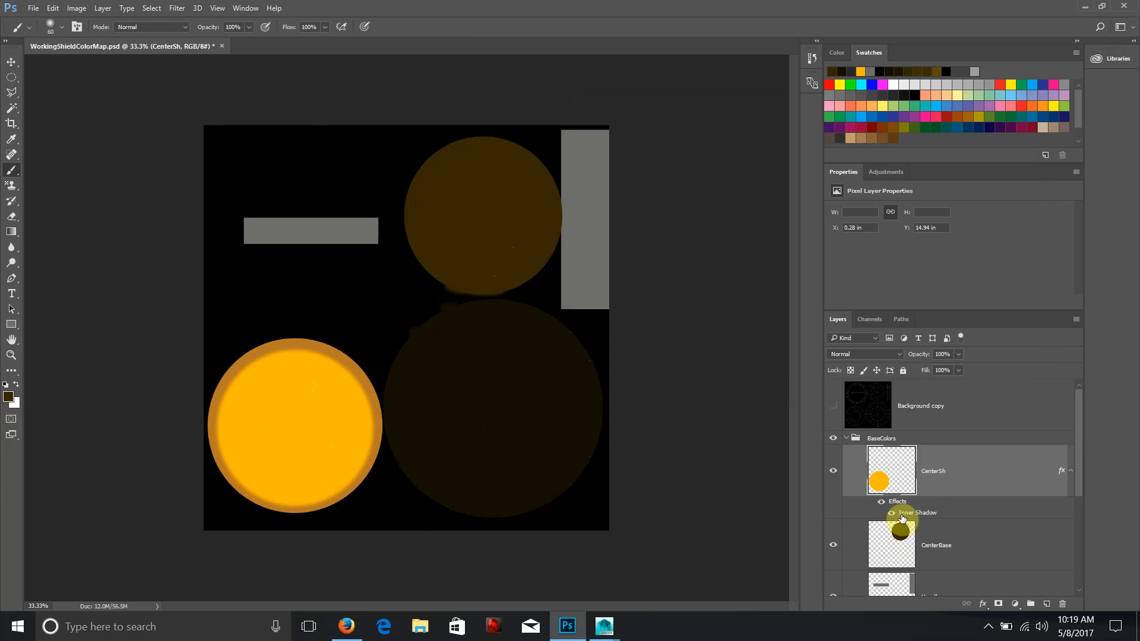
- Reopen CenterSh's inner shadow settings and set opacity to 24%, distance to 14 px, choke to 69% and size to 95 px
double_click(926, 514)
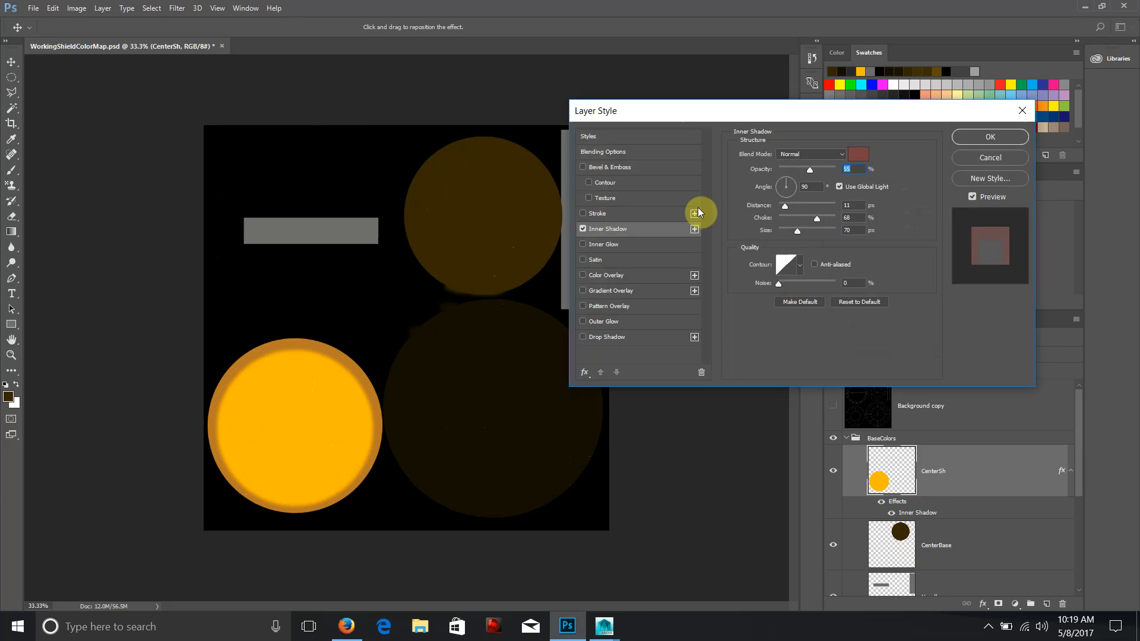
drag(808, 171, 797, 222)
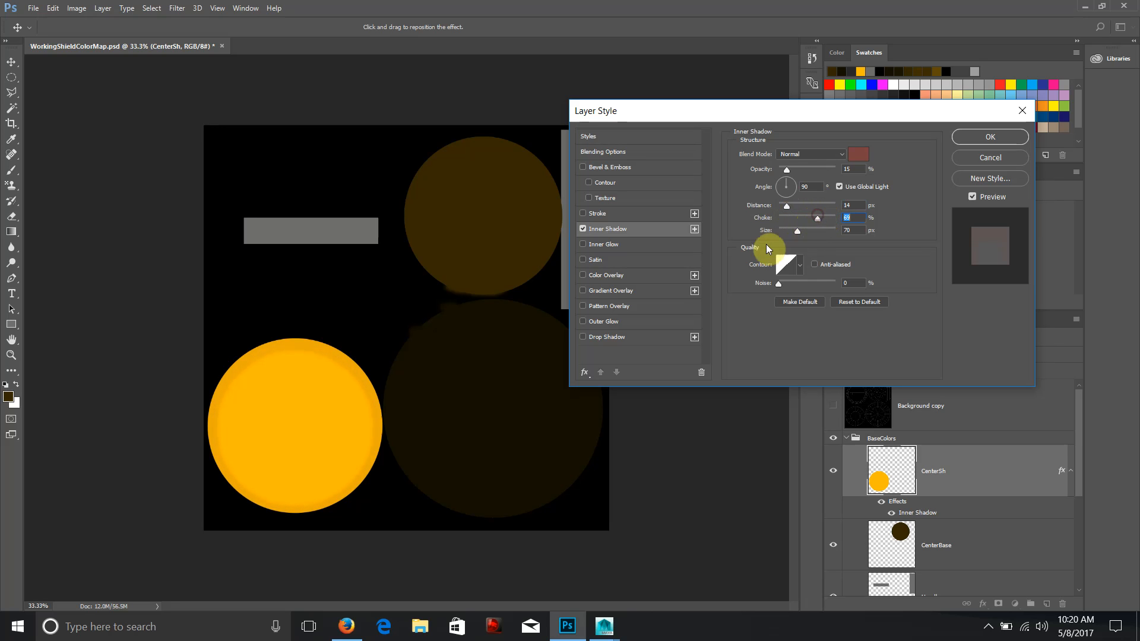
drag(799, 230, 806, 228)
drag(786, 169, 792, 169)
- Make the inner shadow black (000000) with 32% opacity, 1 px distance, 48% choke and 76 px size
click(859, 156)
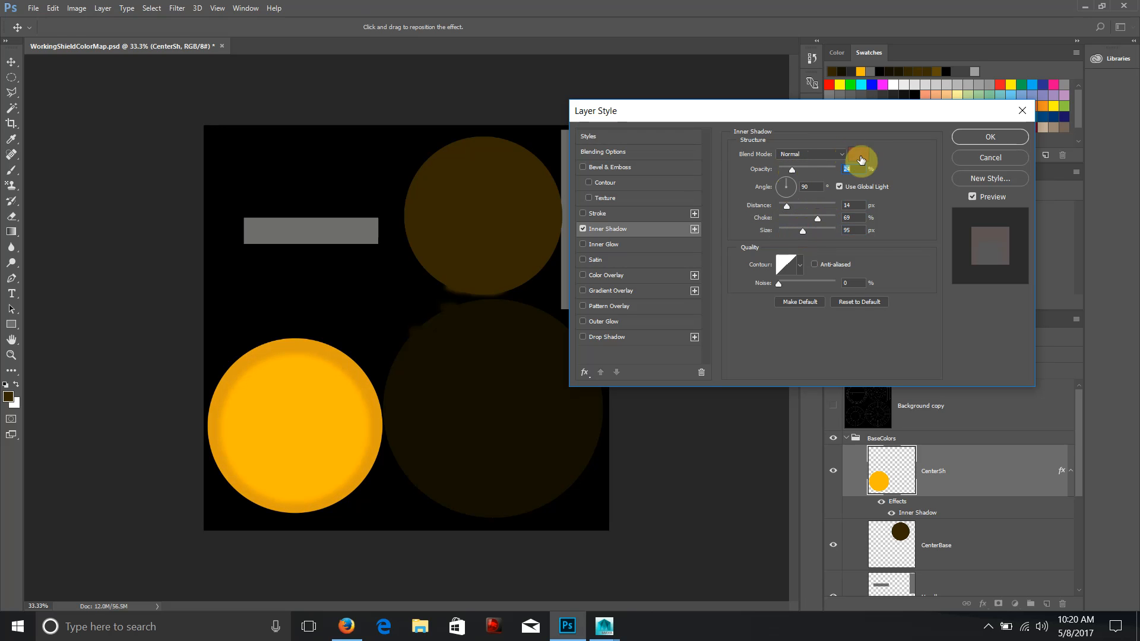
click(856, 157)
click(859, 157)
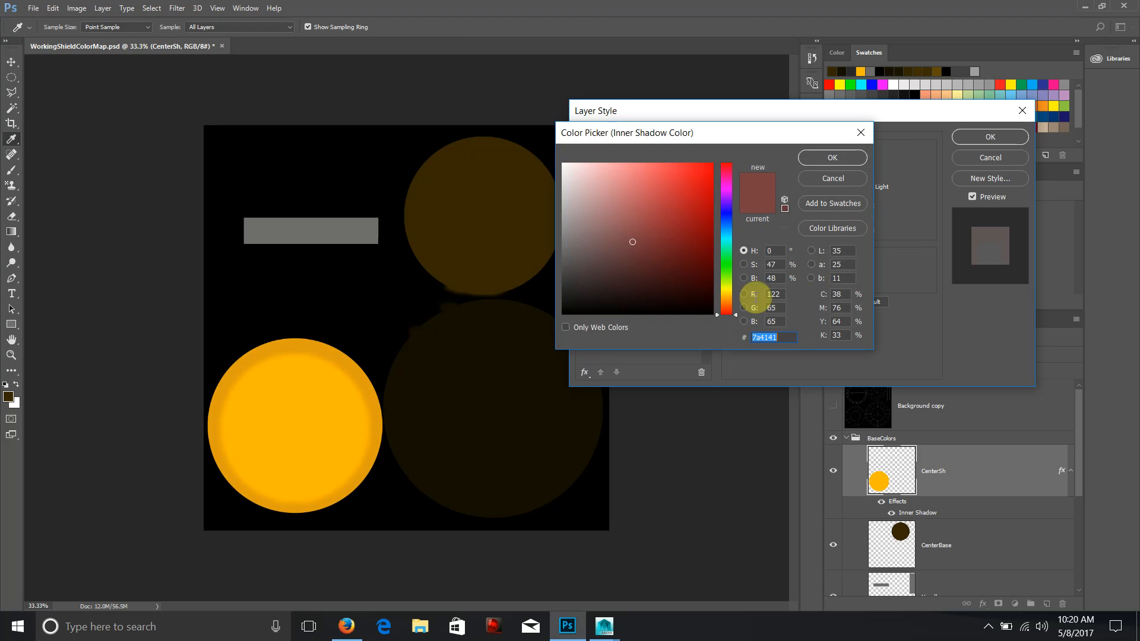
click(705, 315)
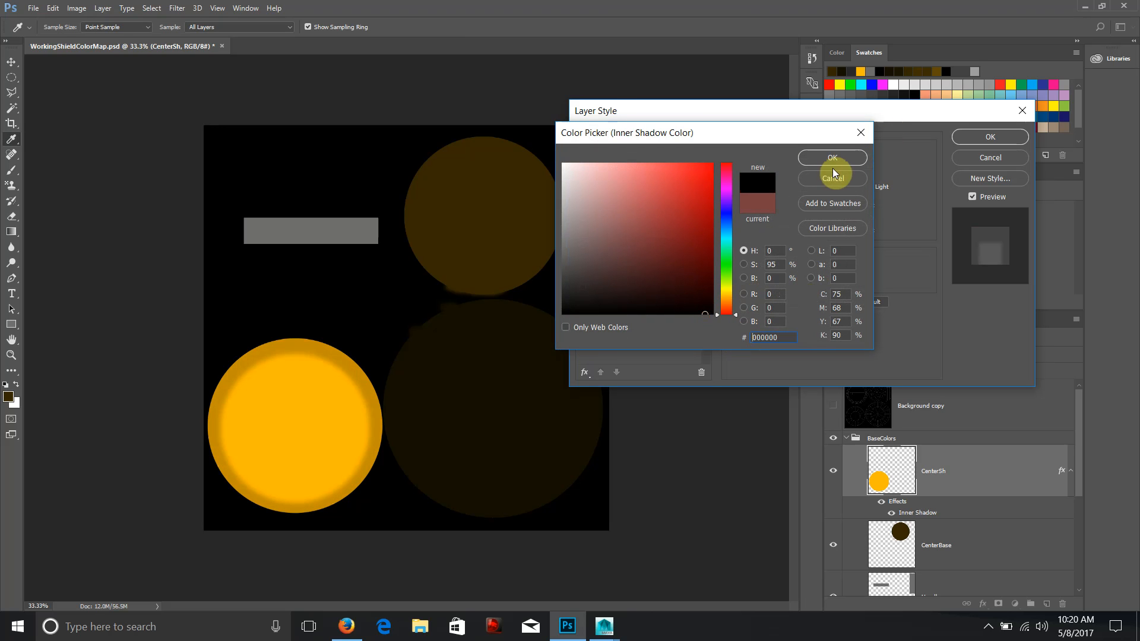
click(845, 155)
mouse_move(797, 170)
mouse_down()
mouse_move(817, 172)
mouse_move(799, 173)
mouse_up()
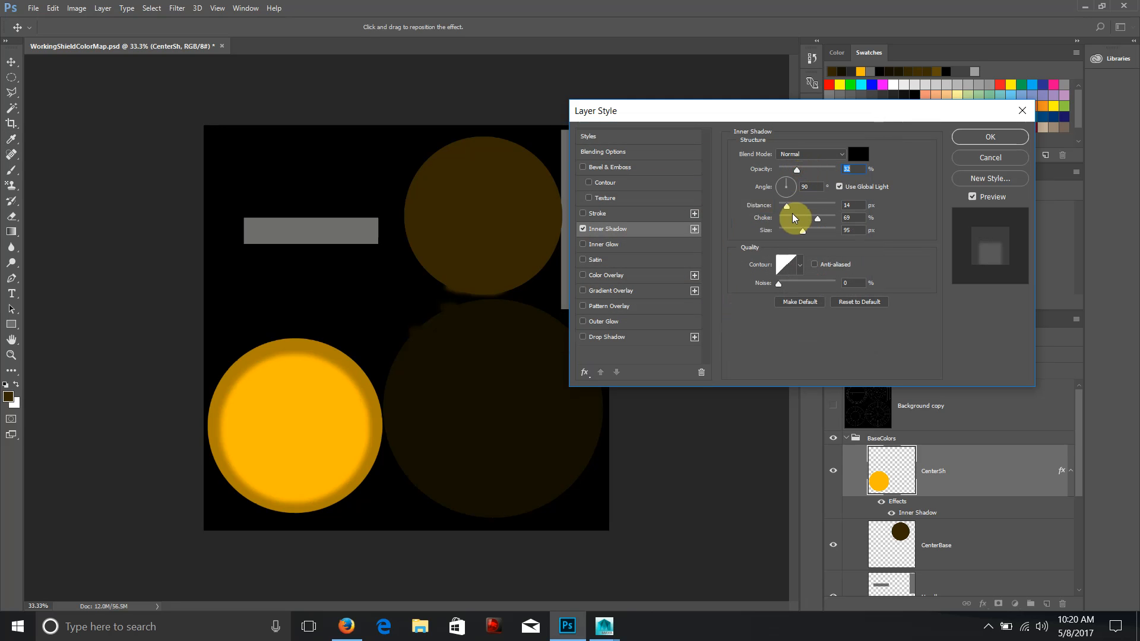
mouse_move(805, 232)
mouse_down()
mouse_move(789, 230)
mouse_move(799, 230)
mouse_move(785, 210)
mouse_move(811, 223)
mouse_up()
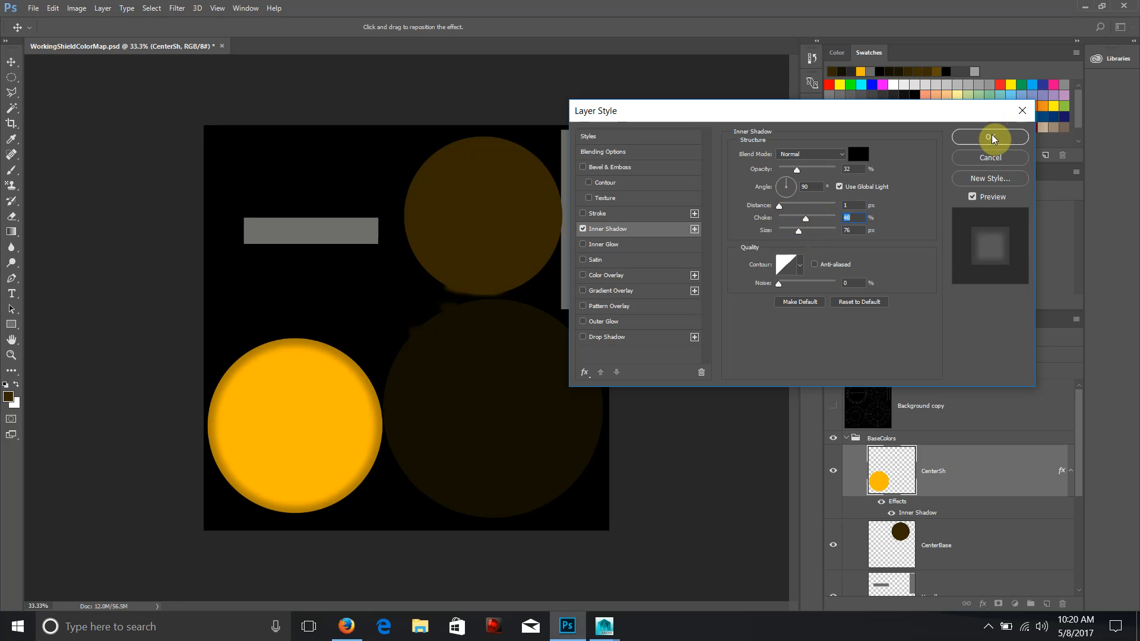
- Try the Satin effect on the CenterSh layer and switch it off again
click(591, 261)
click(582, 260)
click(583, 260)
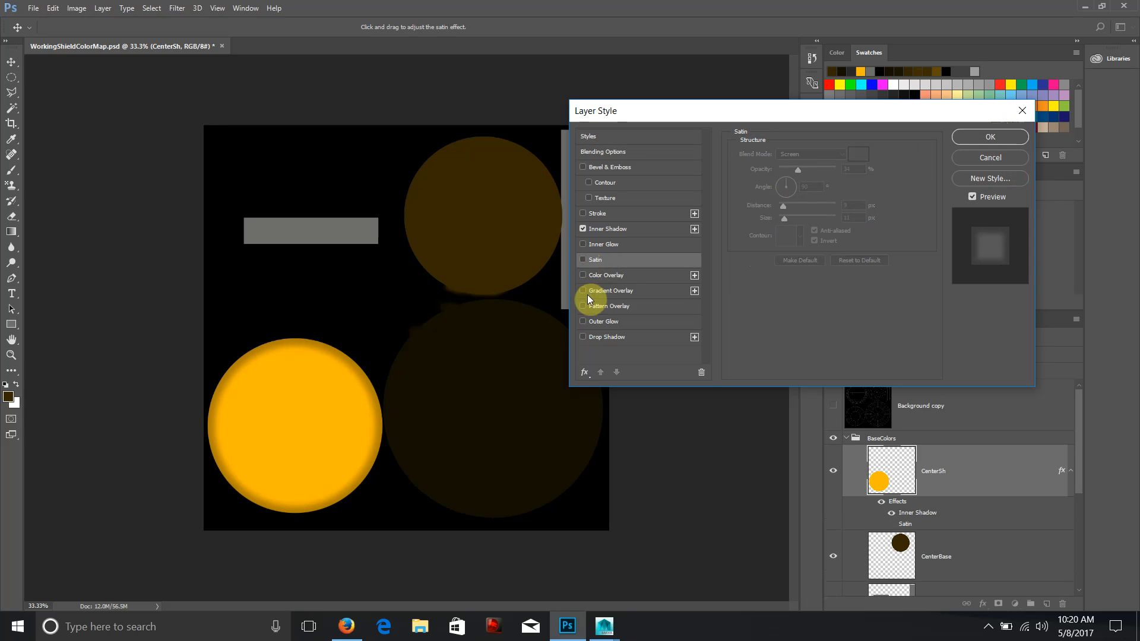
- Try a Pattern Overlay in Multiply mode with a diagonal checker pattern on the CenterSh layer and switch it off again
click(582, 305)
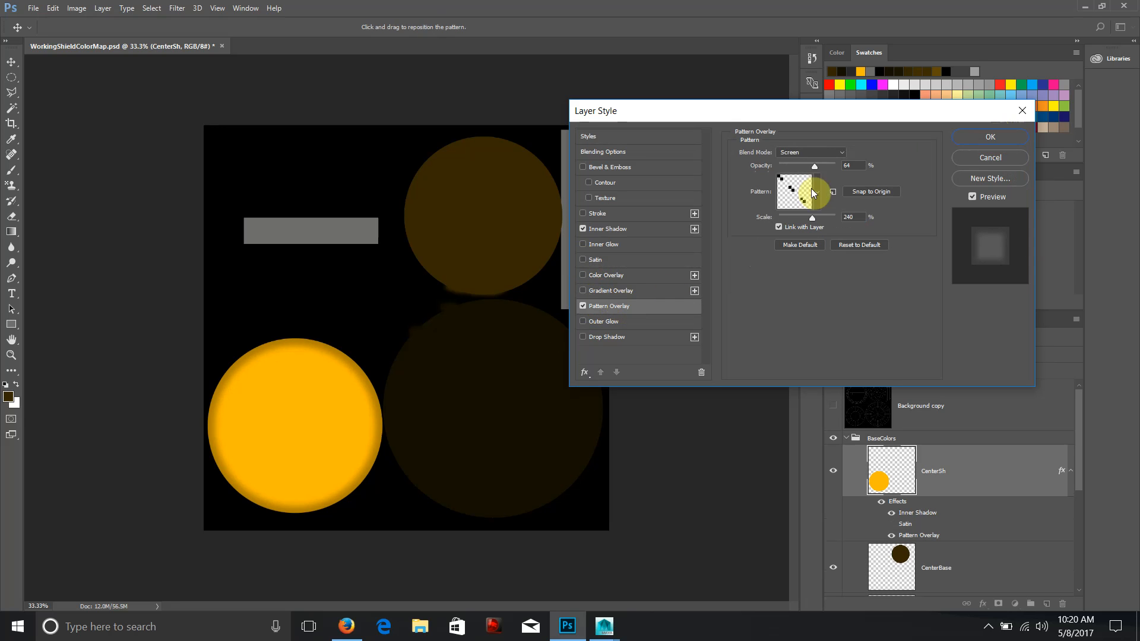
click(811, 151)
click(803, 185)
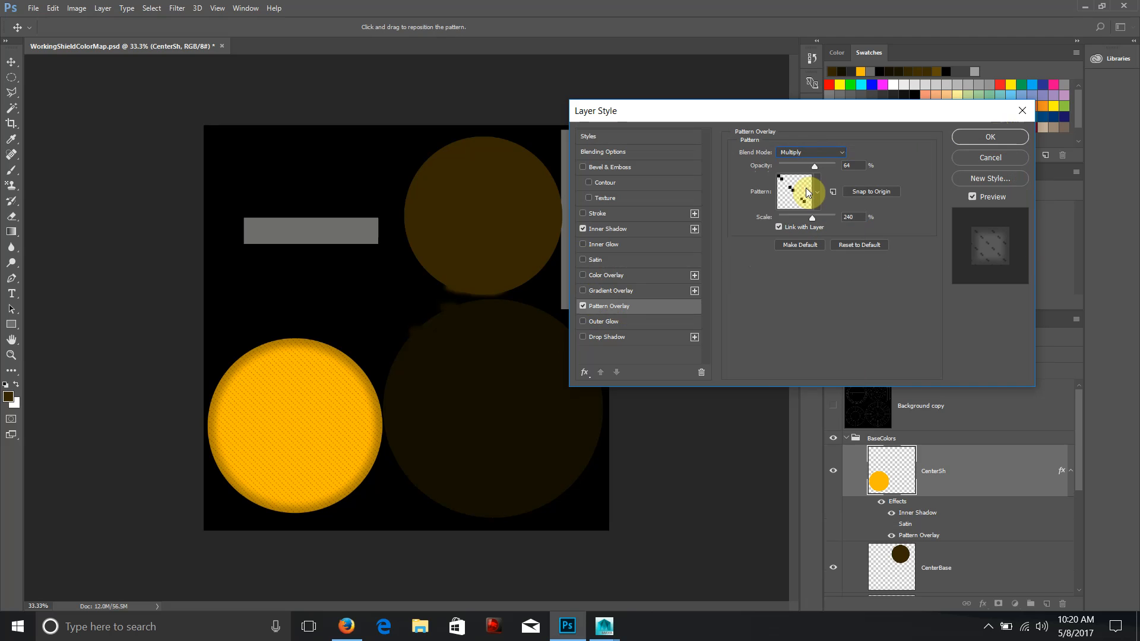
click(793, 193)
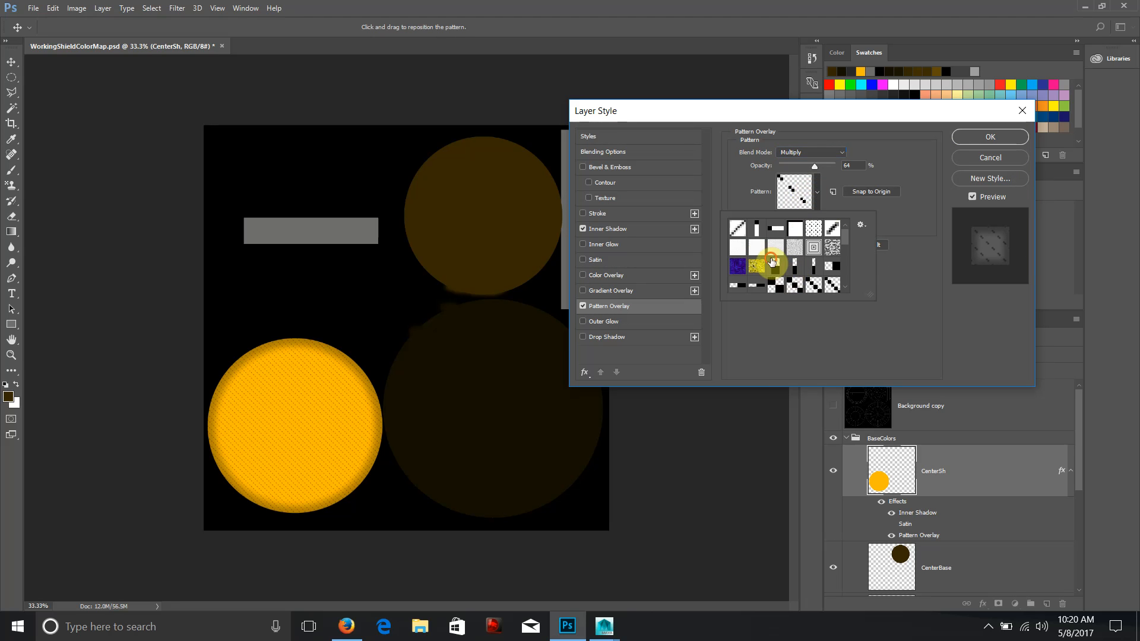
click(775, 270)
click(794, 285)
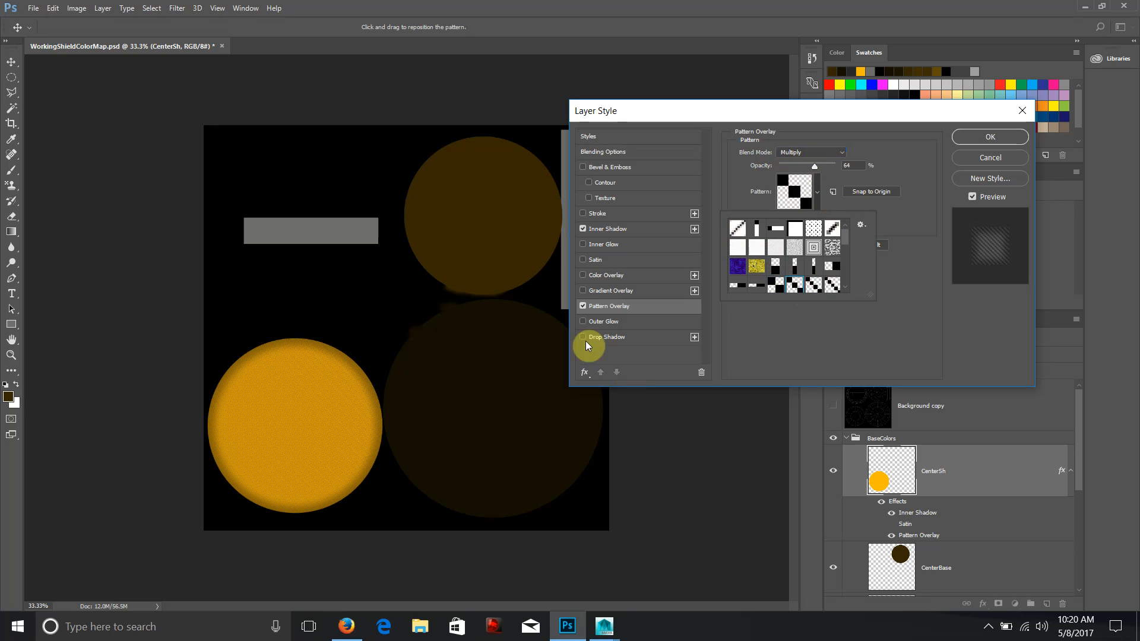
click(584, 306)
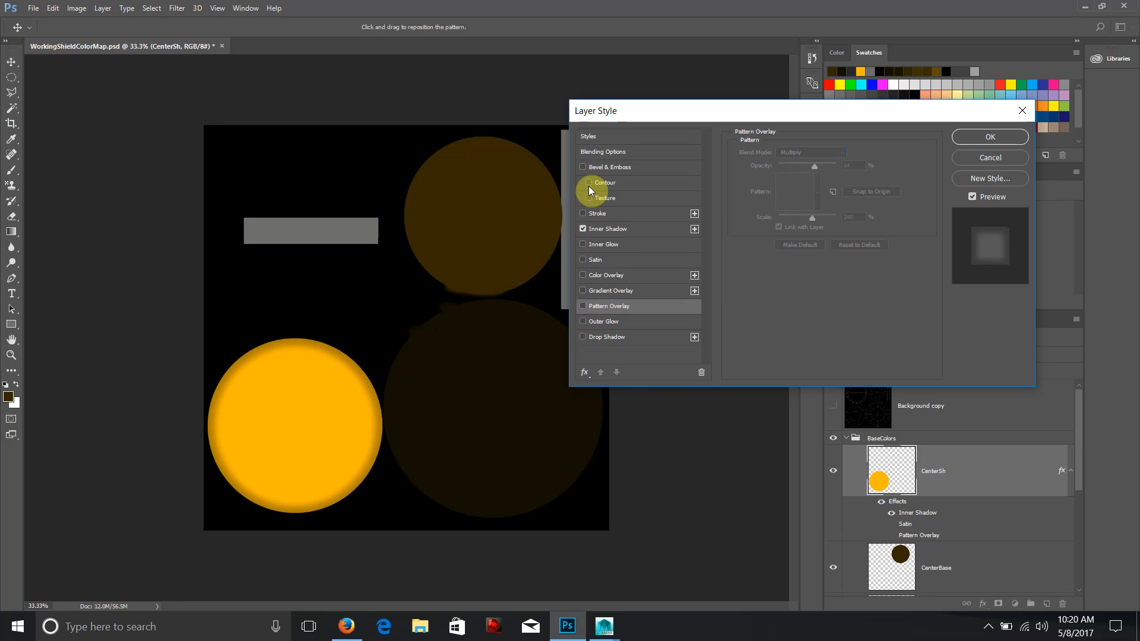
- Try Bevel & Emboss and Stroke on CenterSh, switch both off, and apply the layer style with only the inner shadow
click(582, 168)
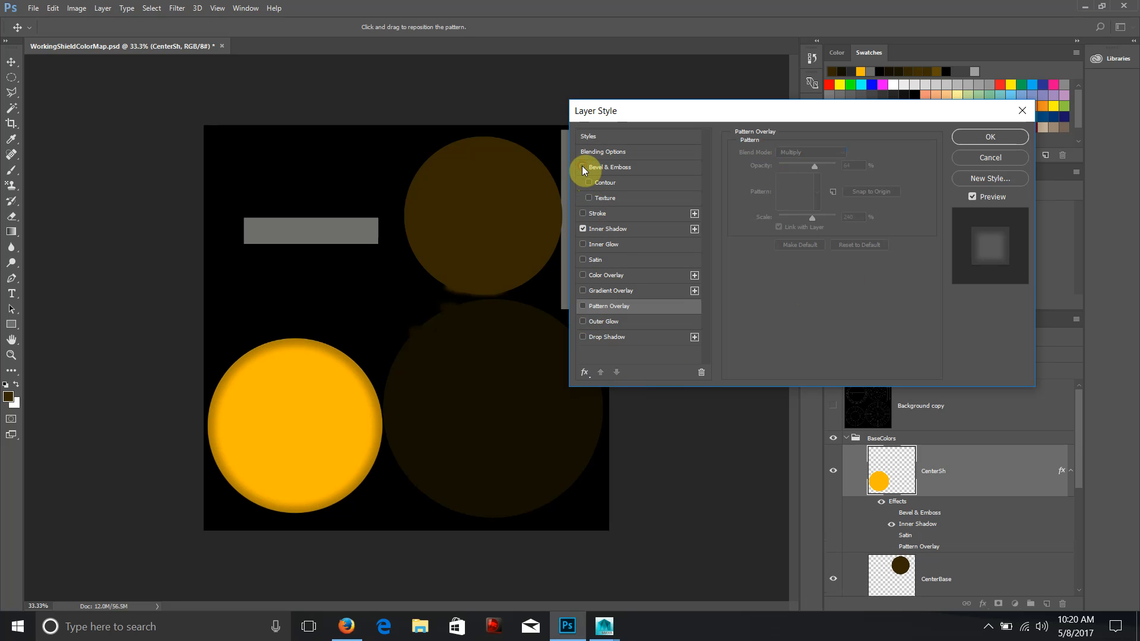
click(584, 213)
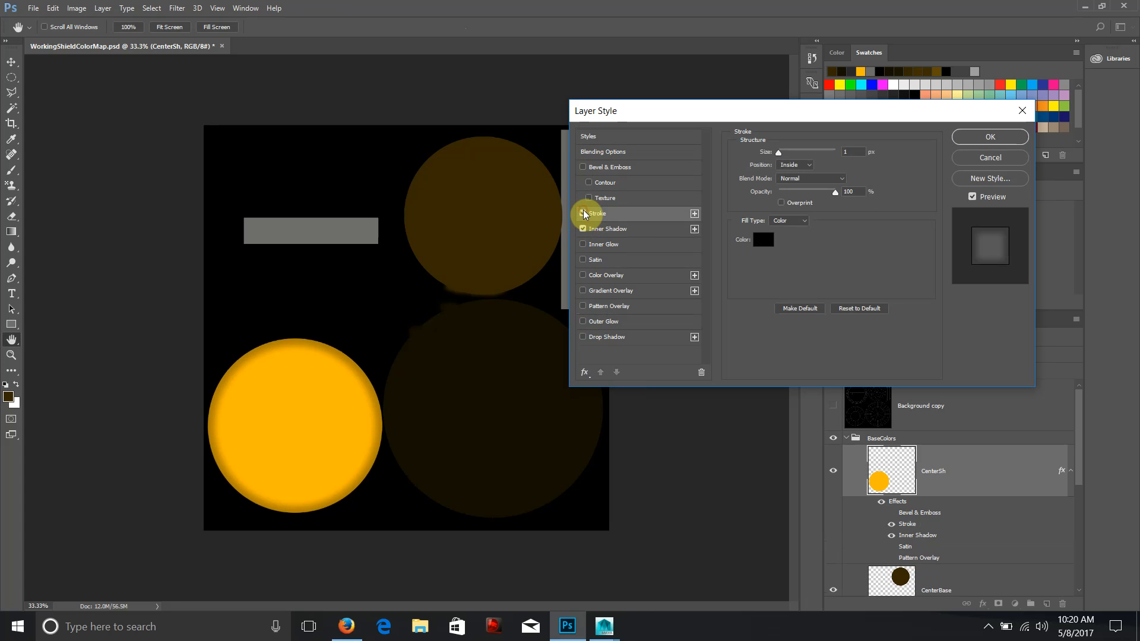
click(582, 214)
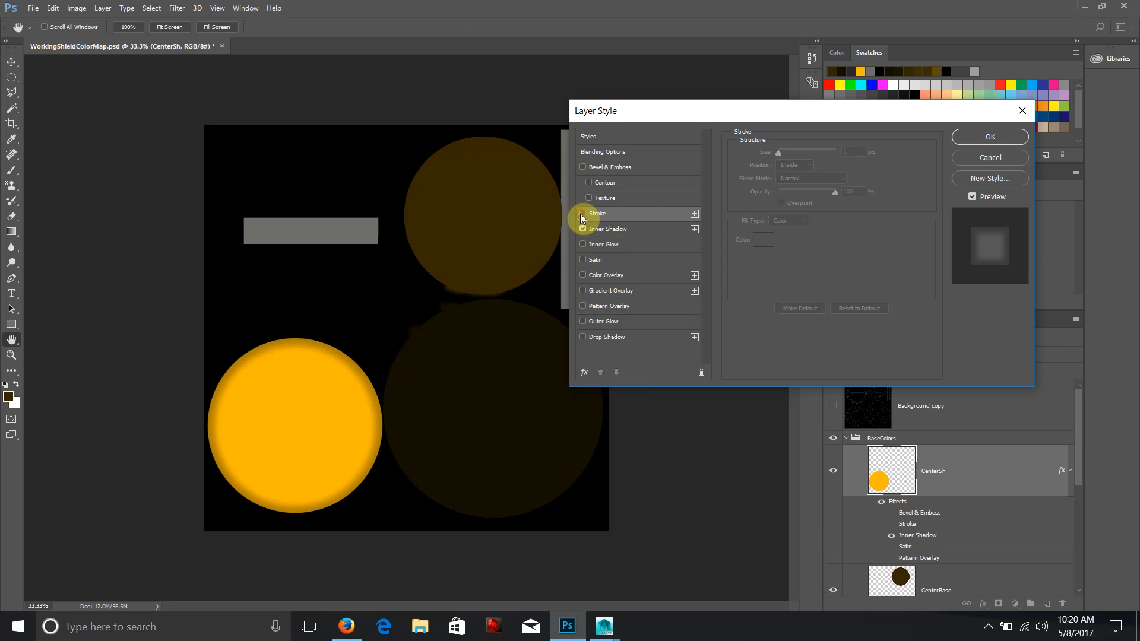
click(990, 138)
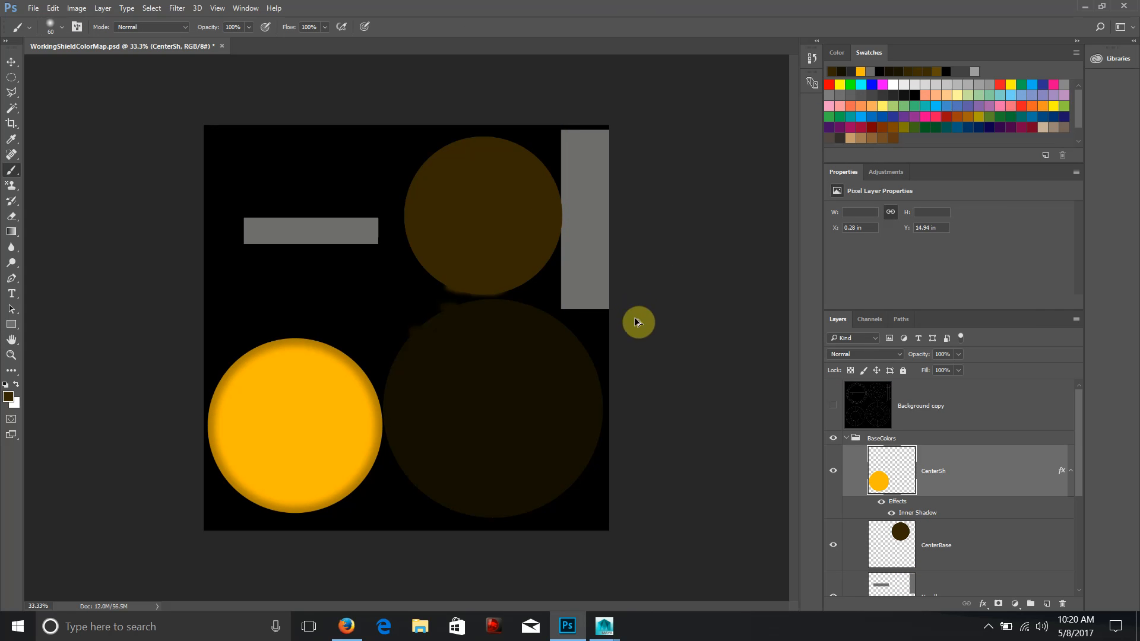
- Save the layered document over WorkingShieldColorMap.psd on the Desktop with Maximize Compatibility on
key(ctrl+shift+s)
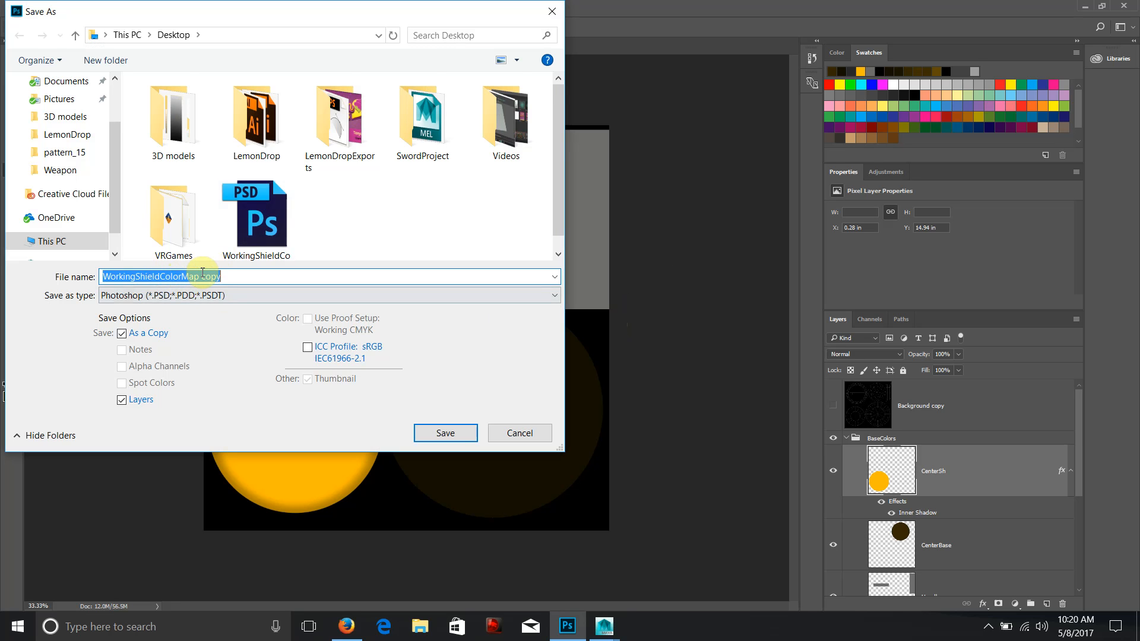
click(257, 217)
click(440, 434)
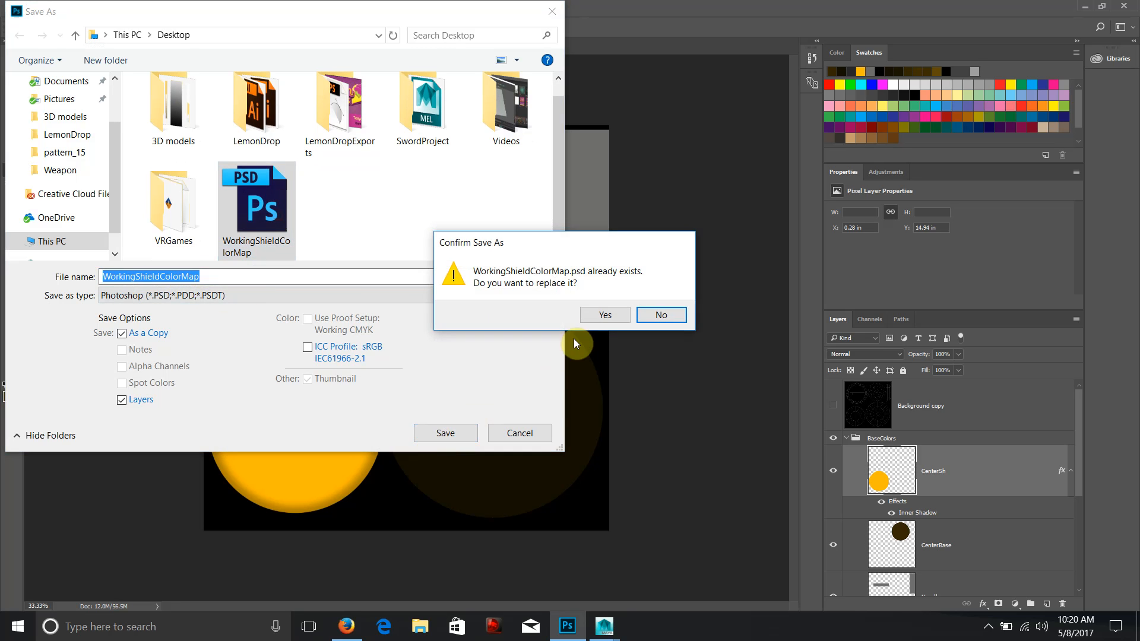
click(594, 316)
click(681, 194)
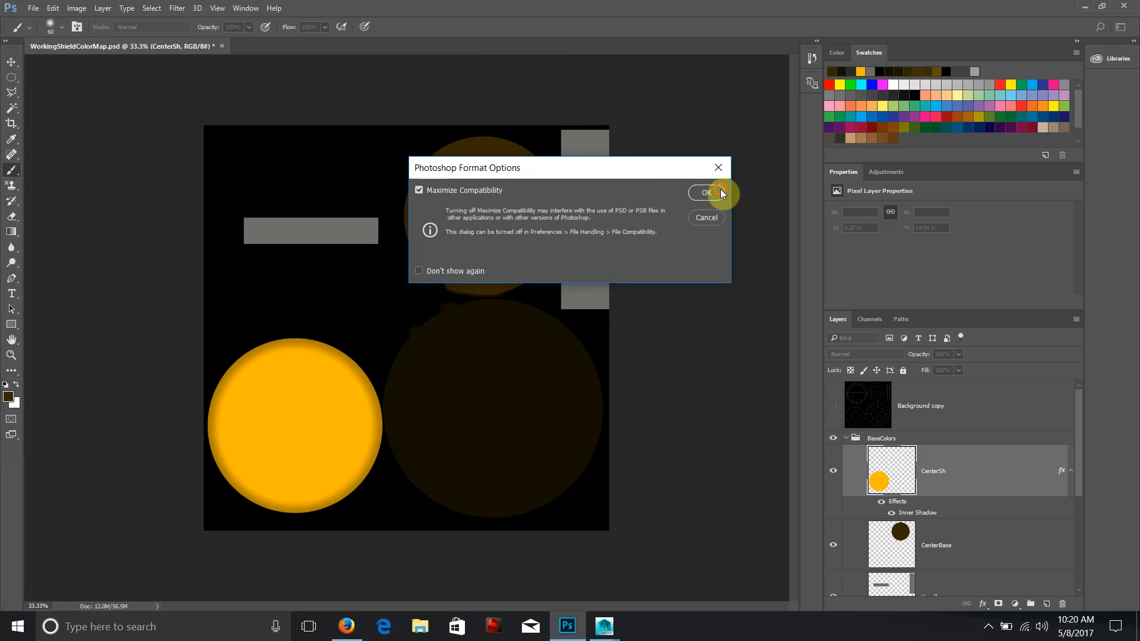
- Export the colour map as a JPEG at quality 12, replacing OutputShieldColormap.jpg on the Desktop
key(ctrl+shift+s)
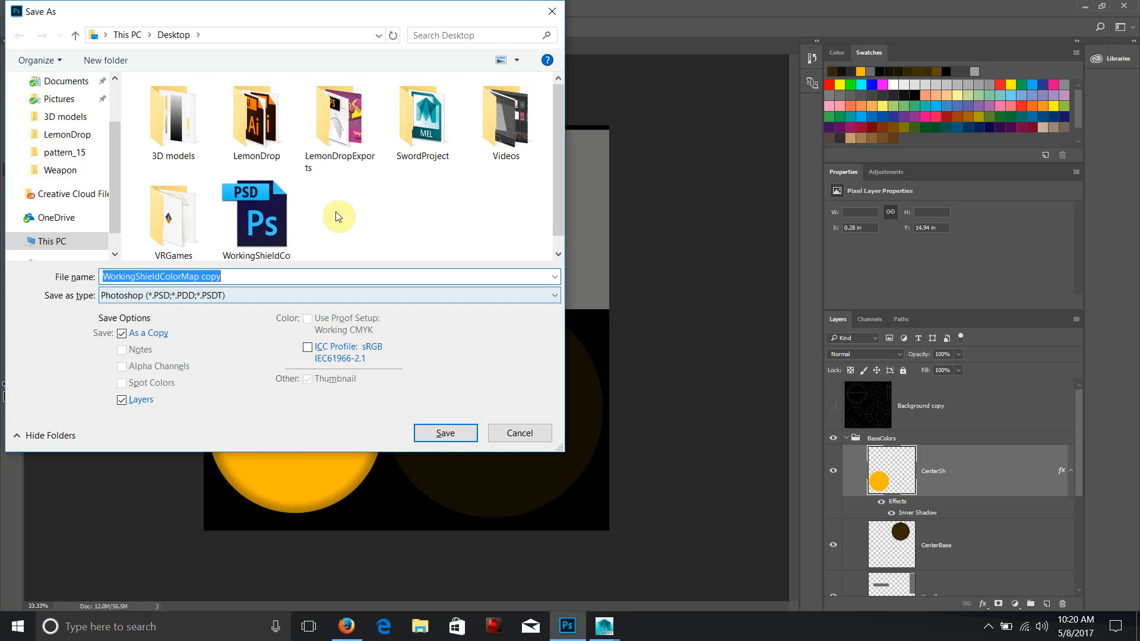
click(196, 301)
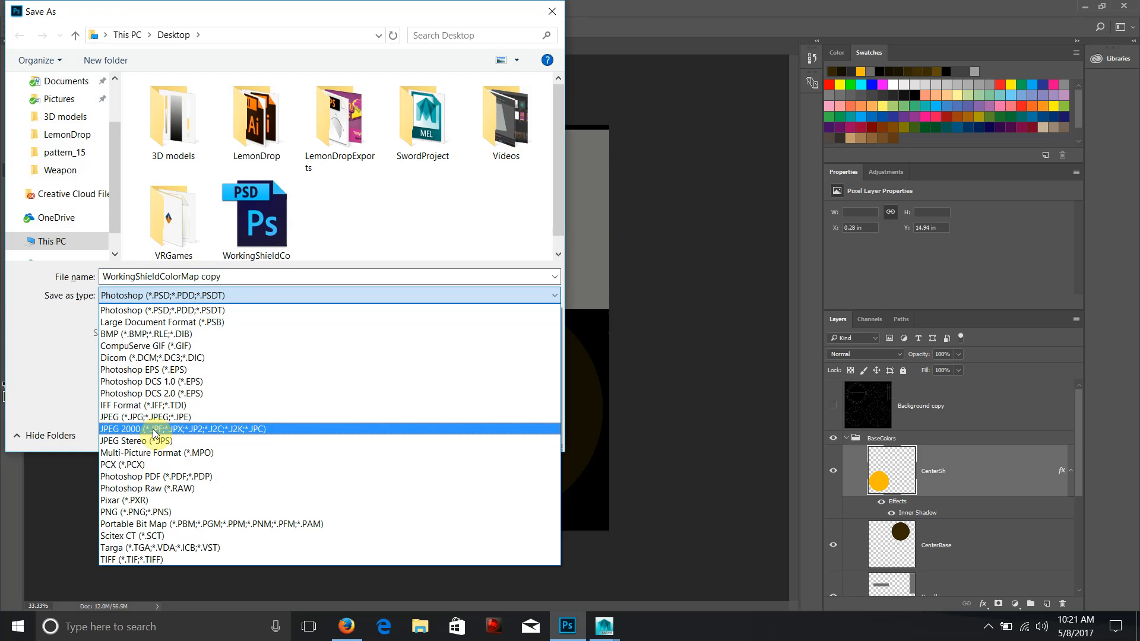
click(156, 419)
double_click(342, 252)
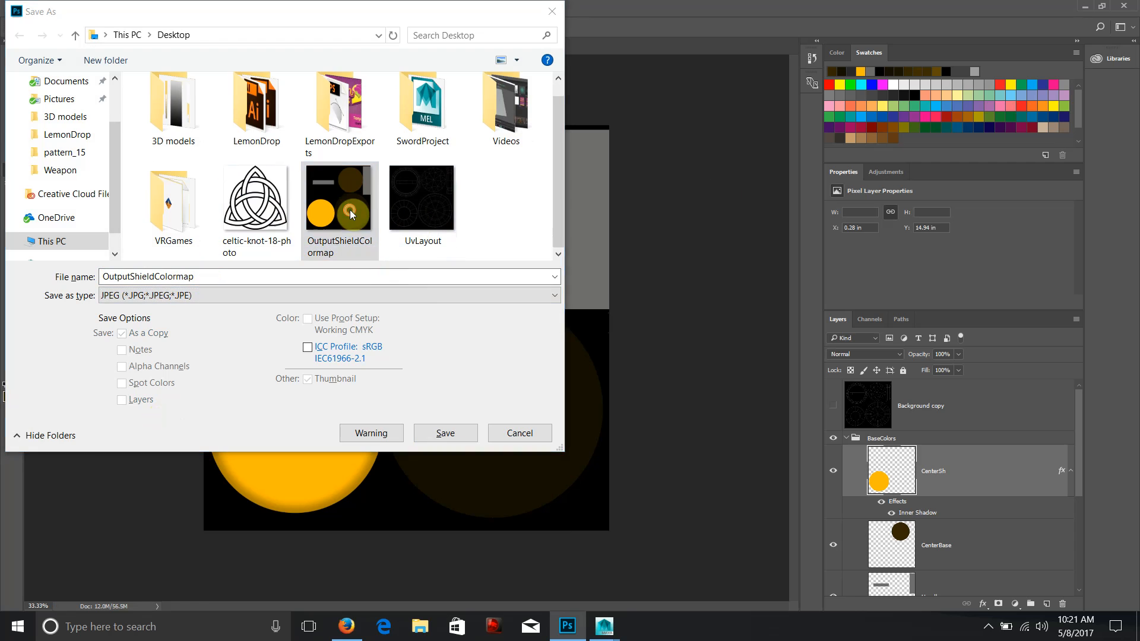
click(603, 315)
click(643, 172)
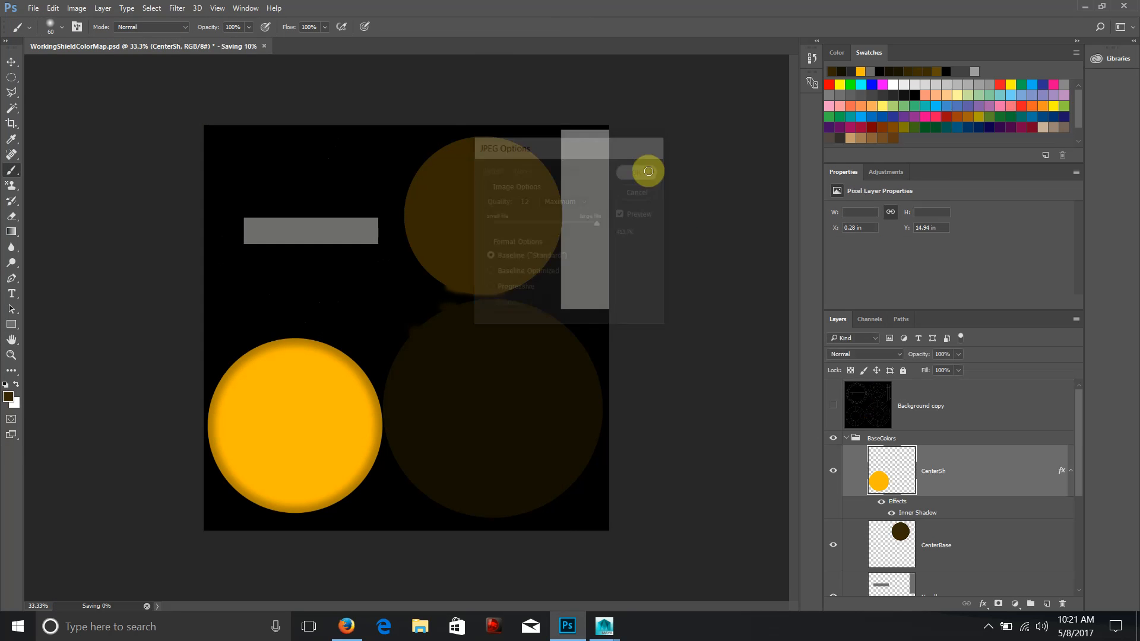
- Switch to Maya, reload the LargeDisc's OutputShieldColormap.jpg colour texture and inspect the edge shading on the shield
click(1085, 6)
click(361, 333)
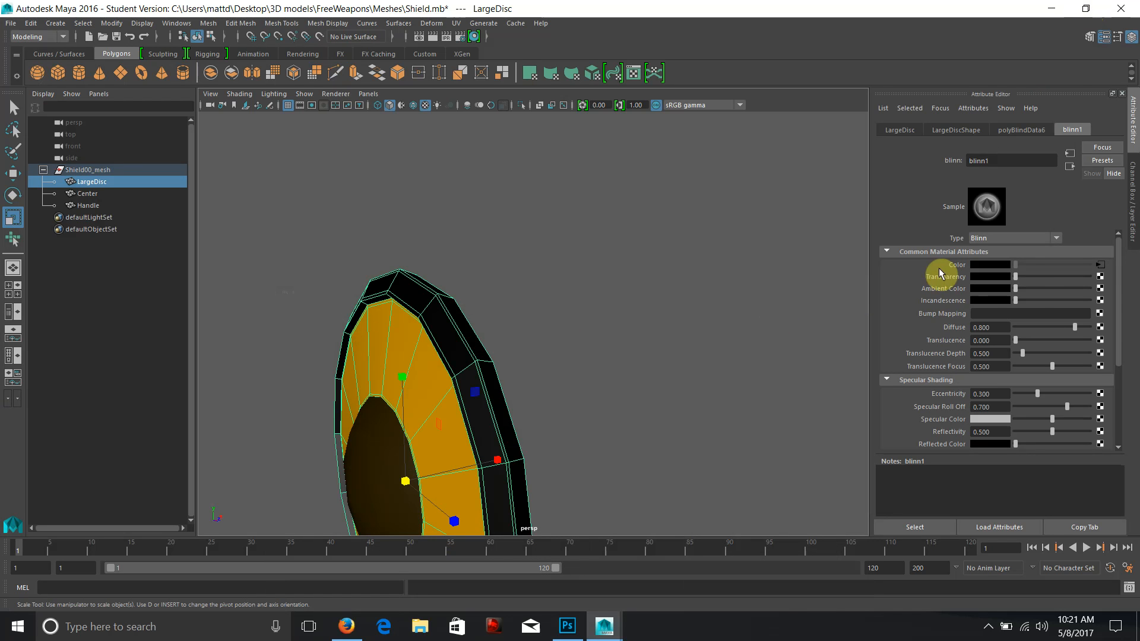
click(1093, 263)
drag(595, 346, 671, 355)
click(743, 350)
drag(705, 392, 725, 313)
scroll(718, 314, down, 5)
drag(587, 321, 564, 331)
scroll(705, 448, up, 5)
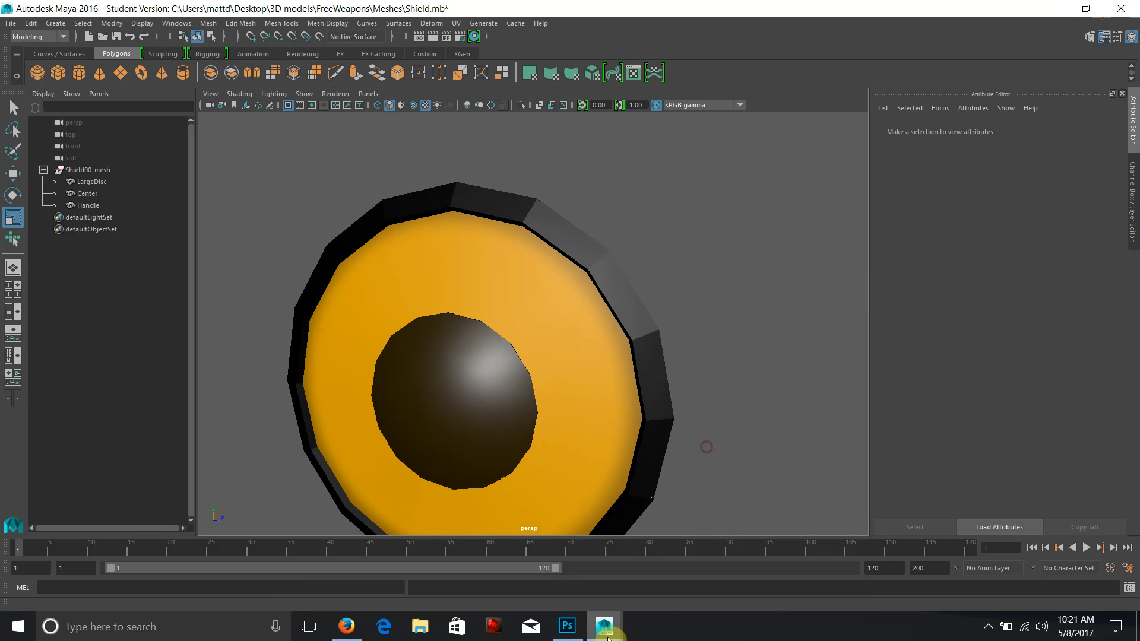
- Switch back to Photoshop, show the Background copy UV layout and add a new empty layer above CenterSh
mouse_move(352, 631)
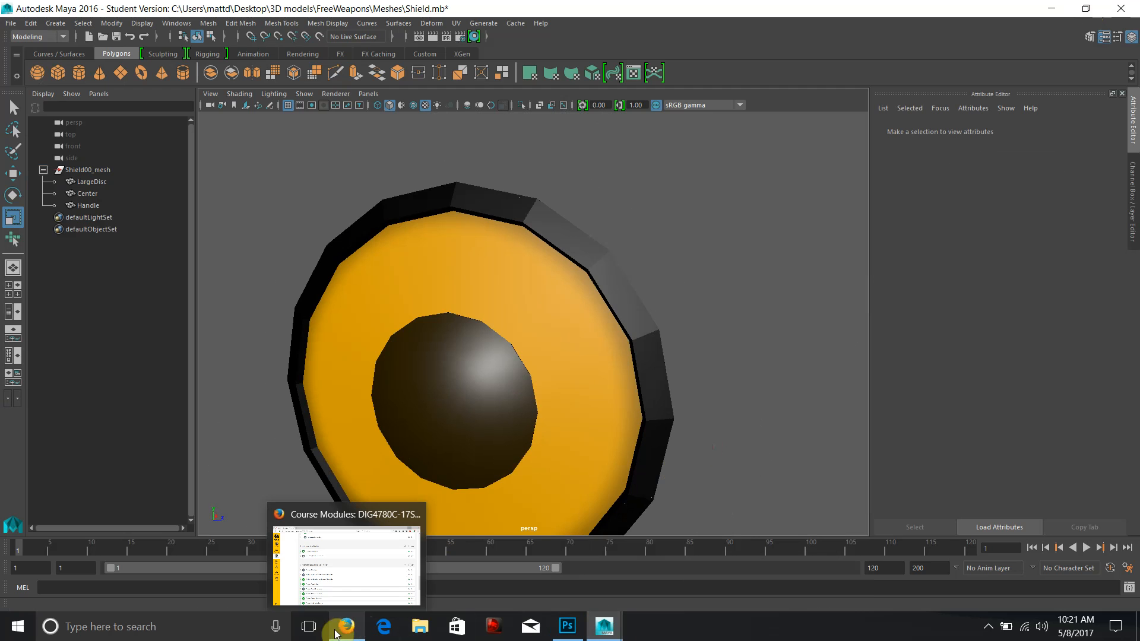
click(568, 626)
click(830, 408)
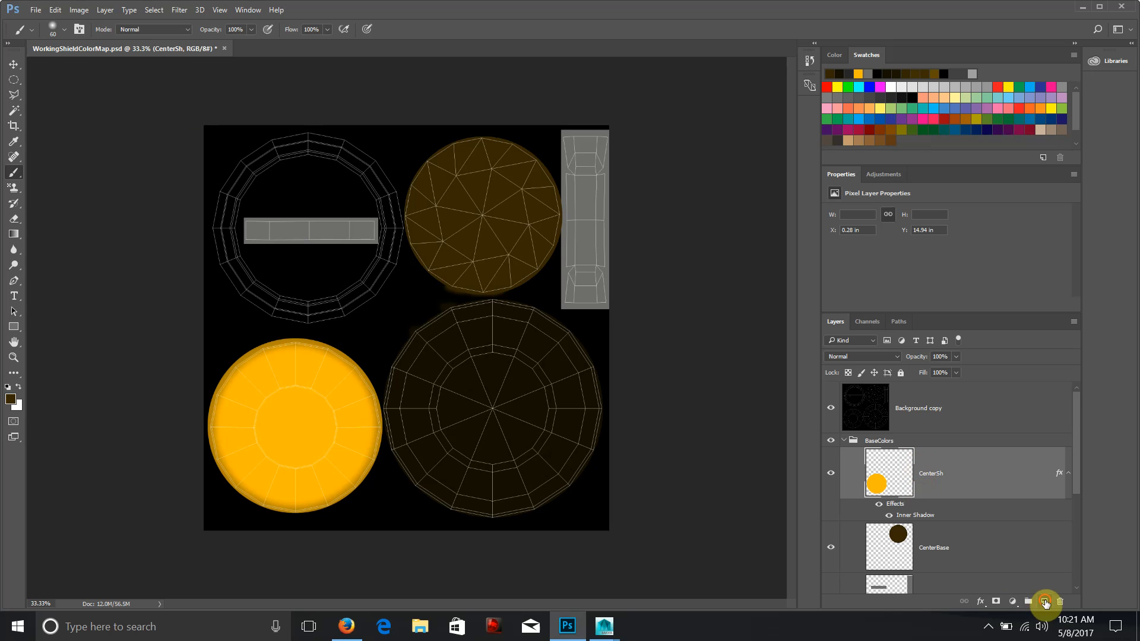
click(1044, 601)
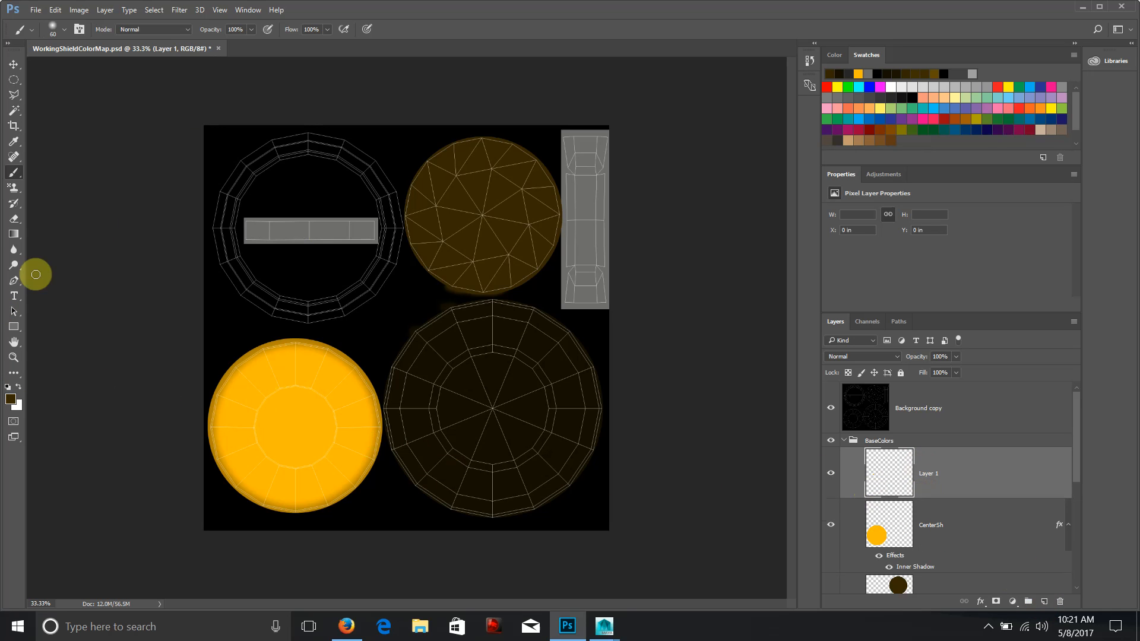
- Set the new layer to Multiply and paint black shading at 10% brush opacity around the yellow disc's inner ring
key(1)
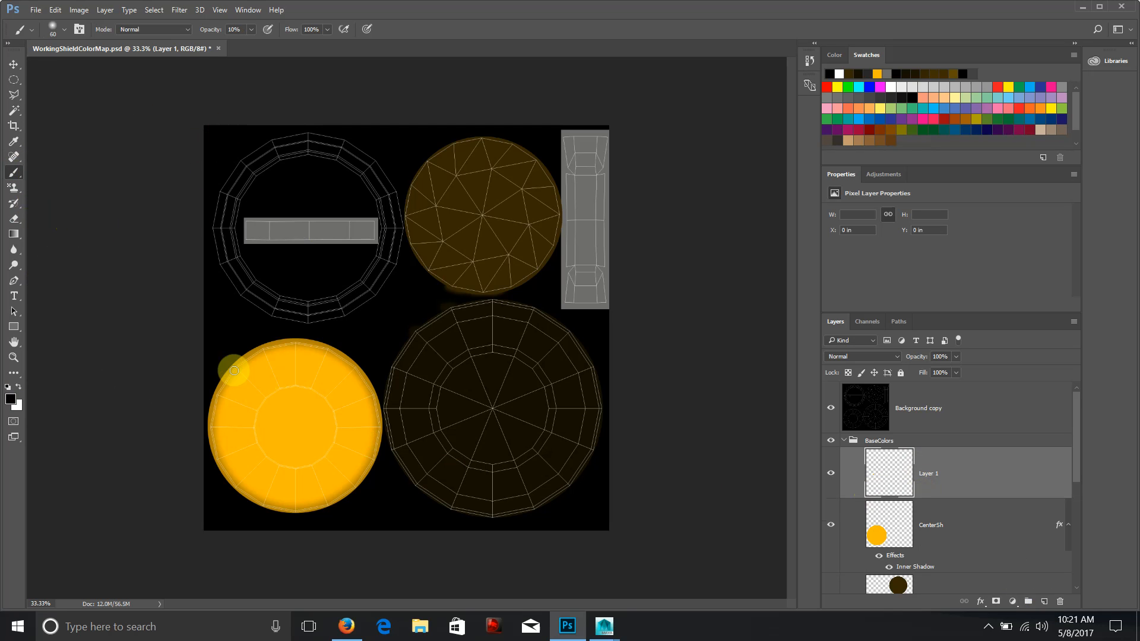
click(890, 356)
click(894, 394)
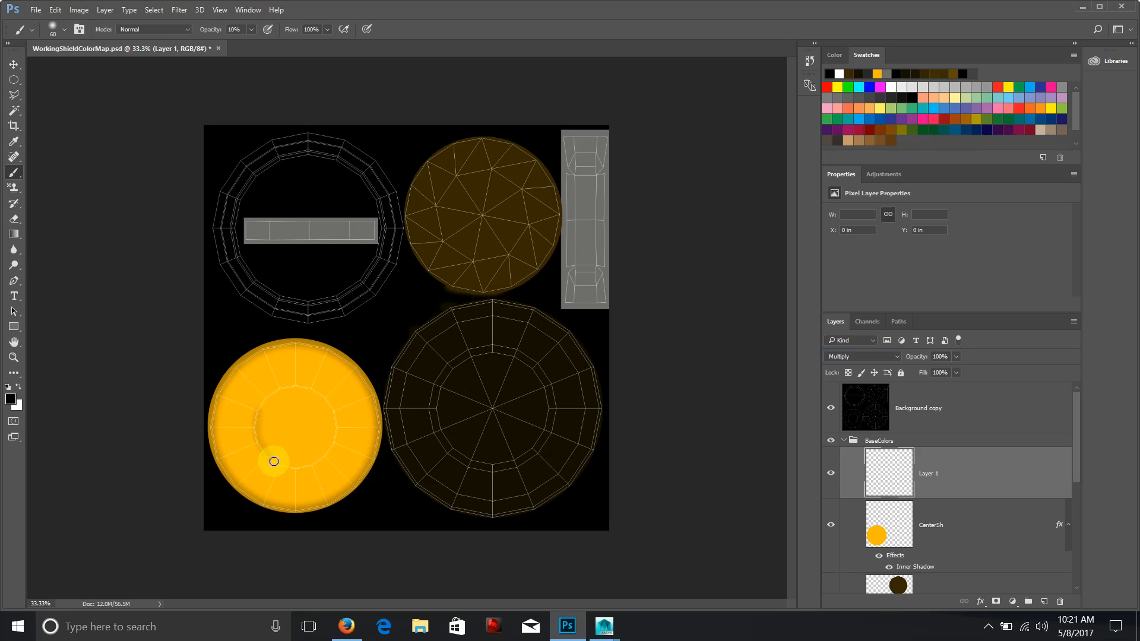
key(ctrl+z)
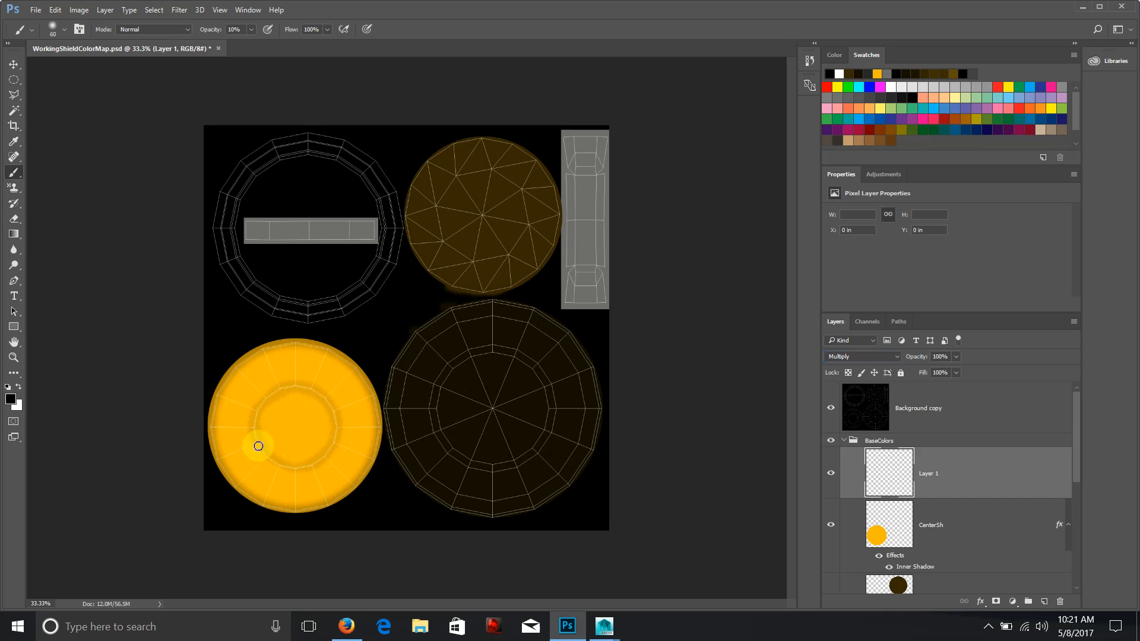
drag(281, 469, 338, 448)
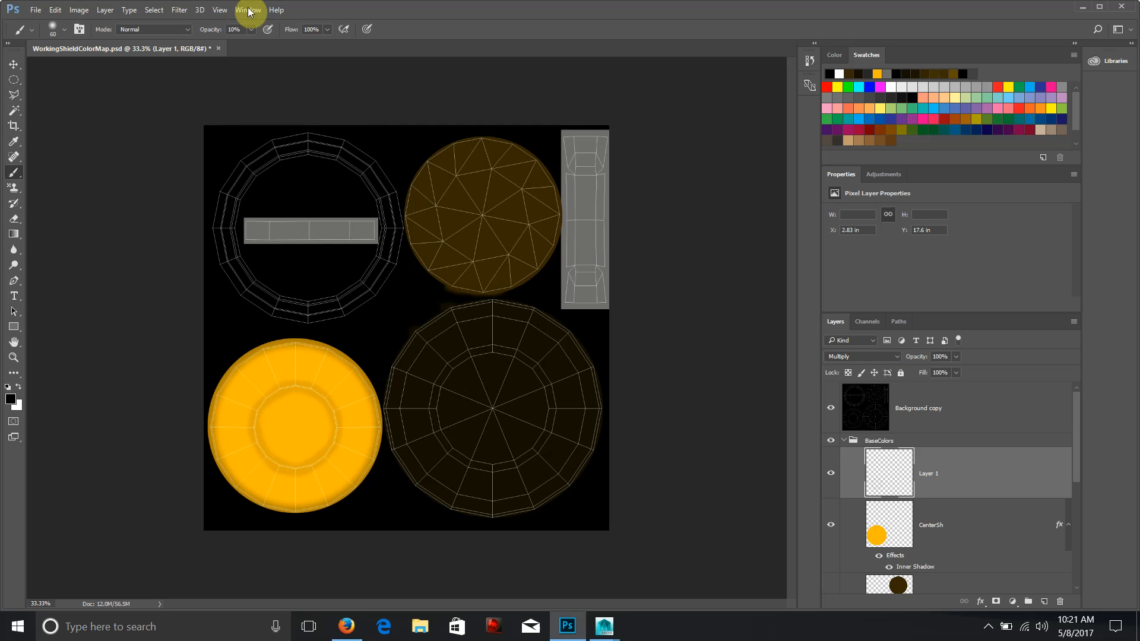
- Soften the painted ring on Layer 1 with an 18-pixel Gaussian Blur
click(180, 10)
mouse_move(269, 172)
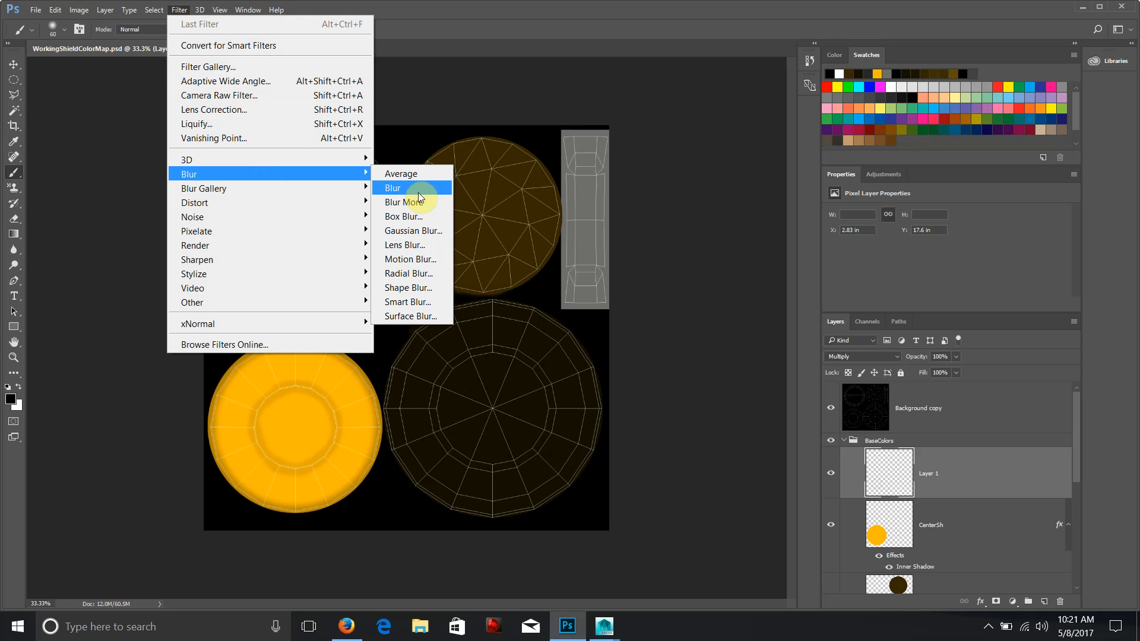
click(428, 231)
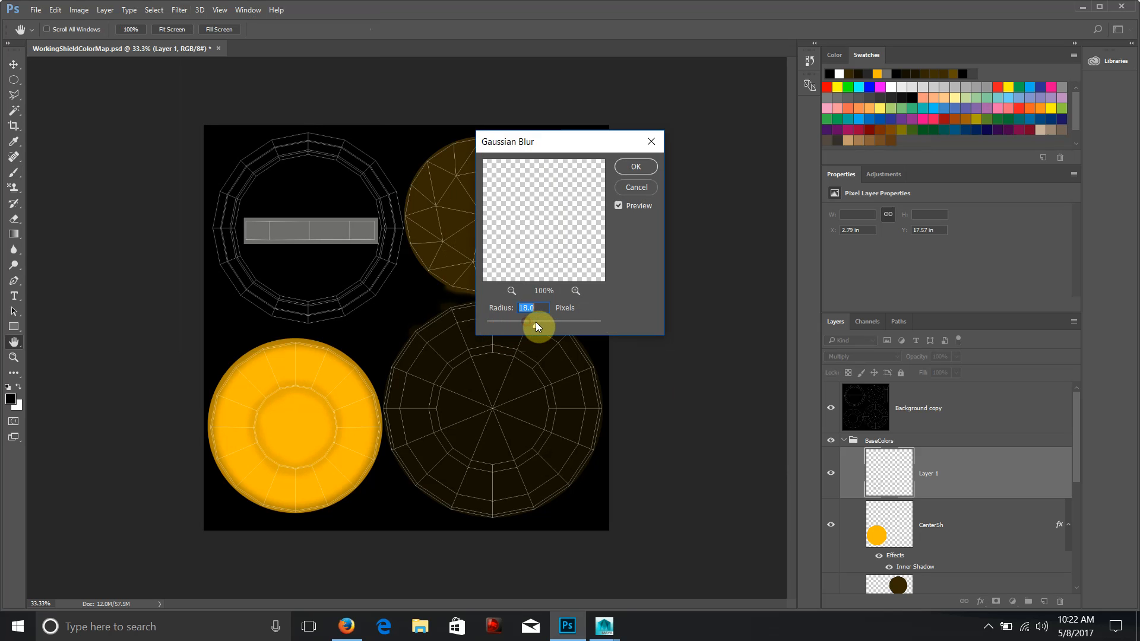
click(637, 169)
- Hide the Background copy UV layout and compare the yellow disc with and without Layer 1
click(832, 409)
click(832, 480)
click(832, 480)
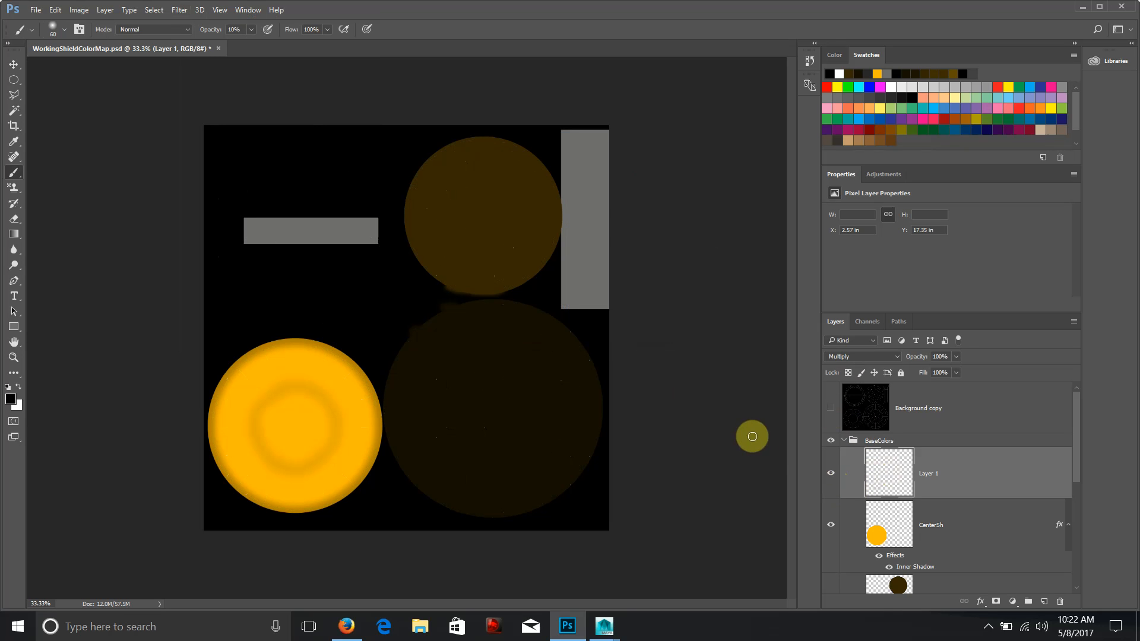
- Export the colour map with the blurred ring shading as a JPEG, overwriting OutputShieldColormap.jpg
key(ctrl+shift+s)
click(249, 295)
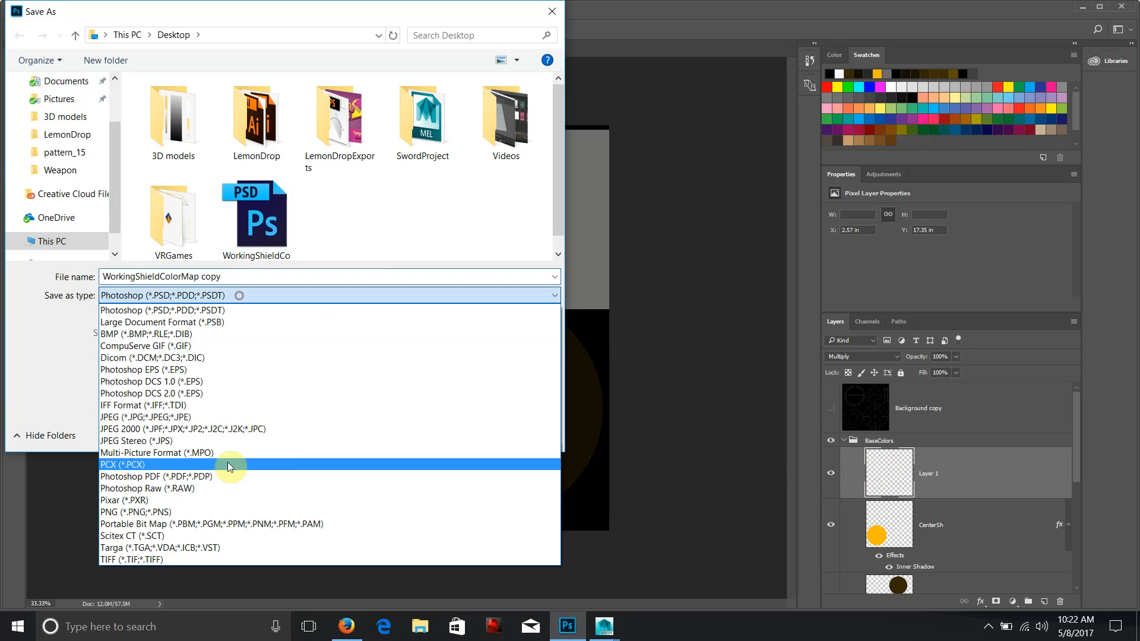
click(190, 417)
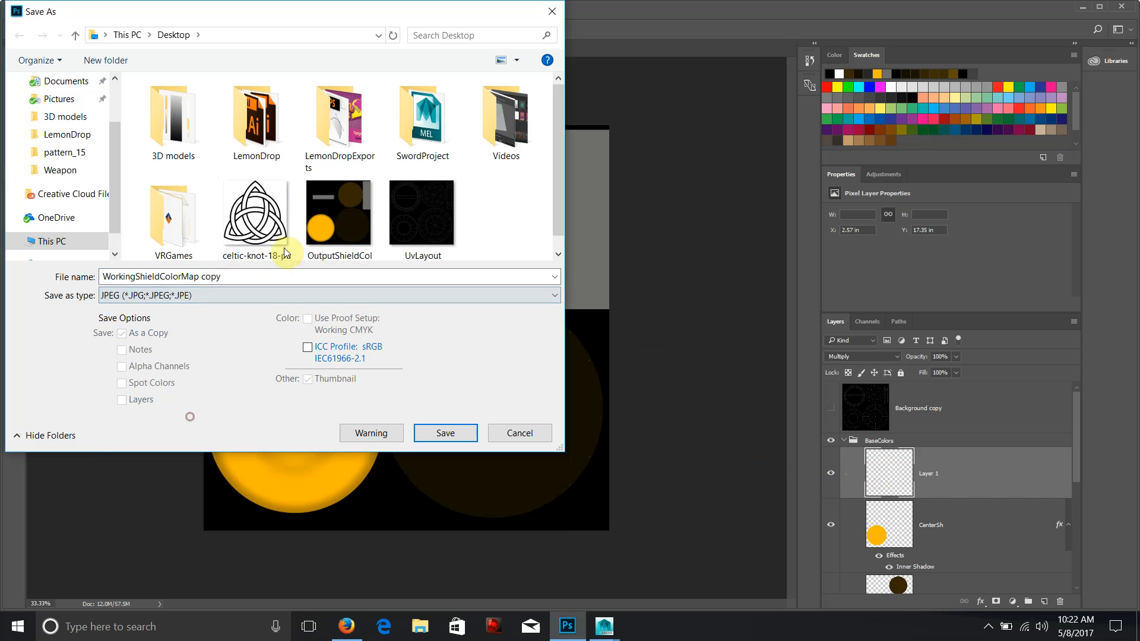
click(348, 207)
click(415, 433)
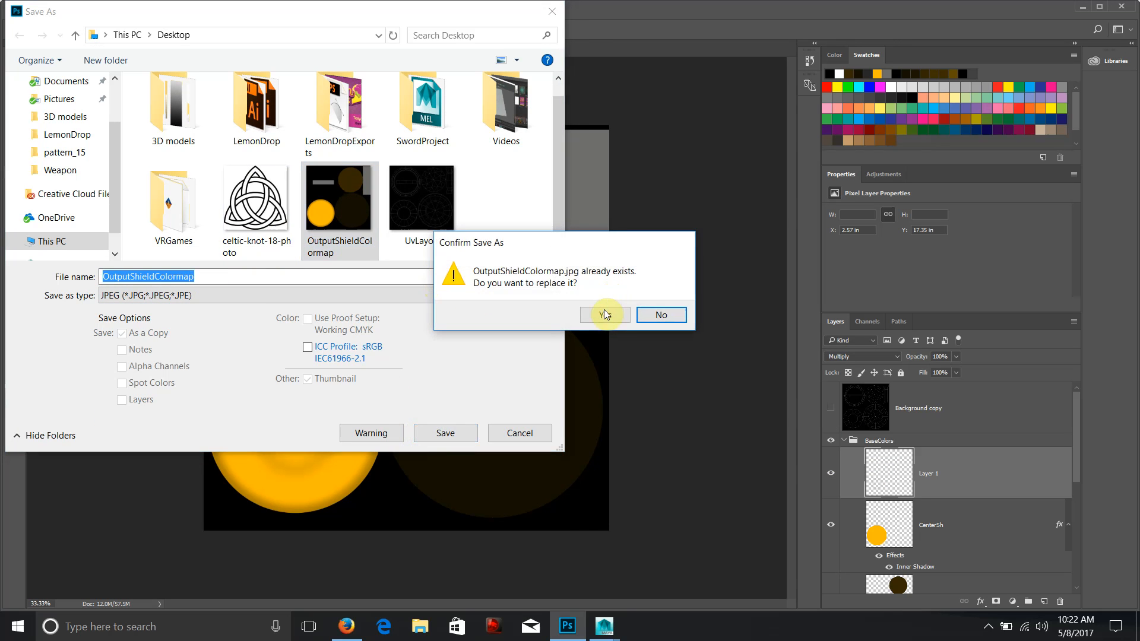
click(605, 311)
click(639, 171)
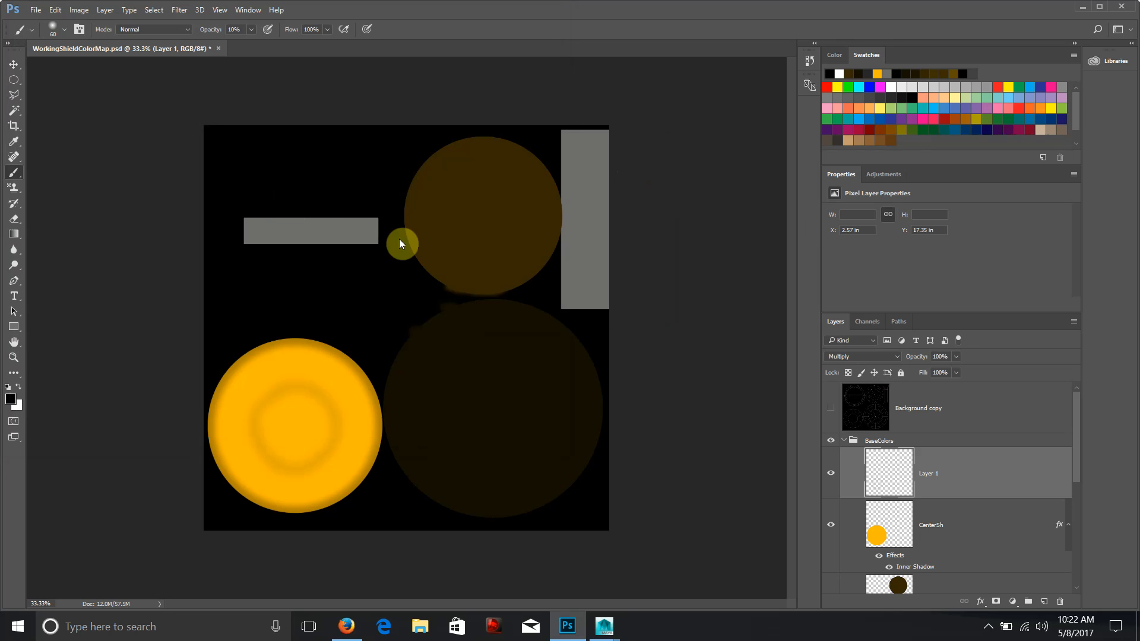
- Save the layered document with the new shading layer over WorkingShieldColorMap.psd, keeping Maximize Compatibility on
key(ctrl+shift+s)
click(262, 219)
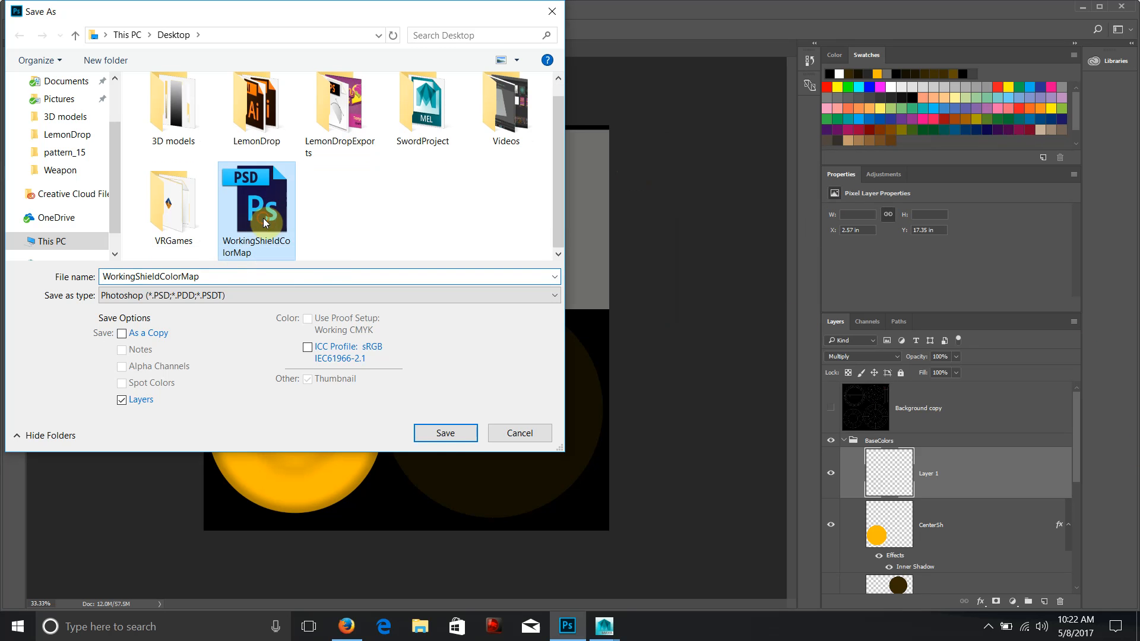
click(459, 433)
click(596, 319)
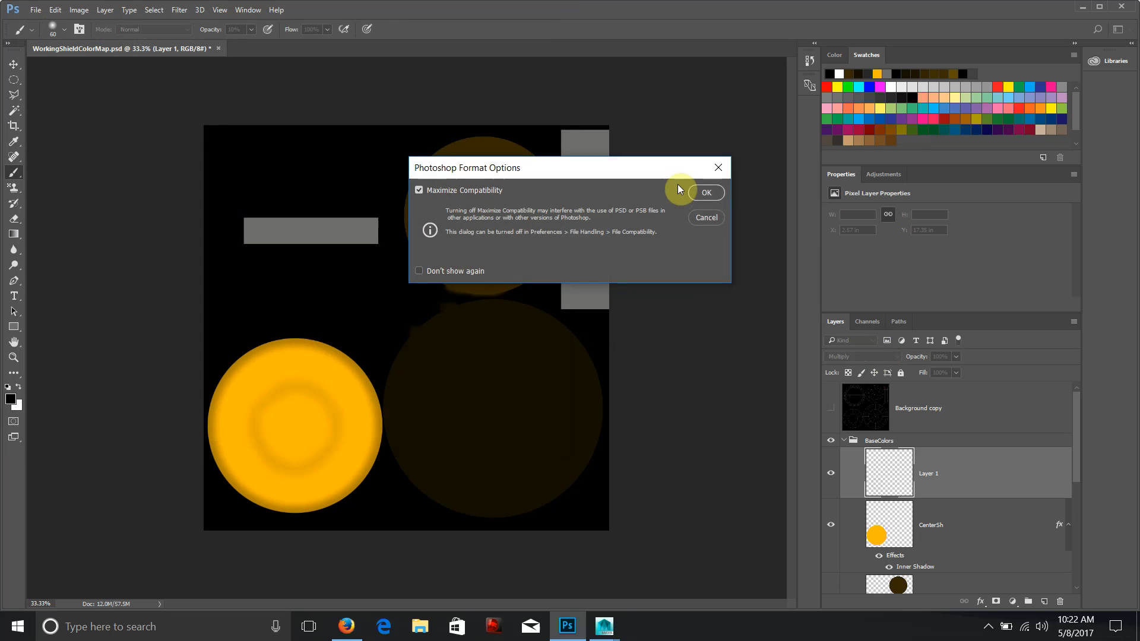
click(707, 190)
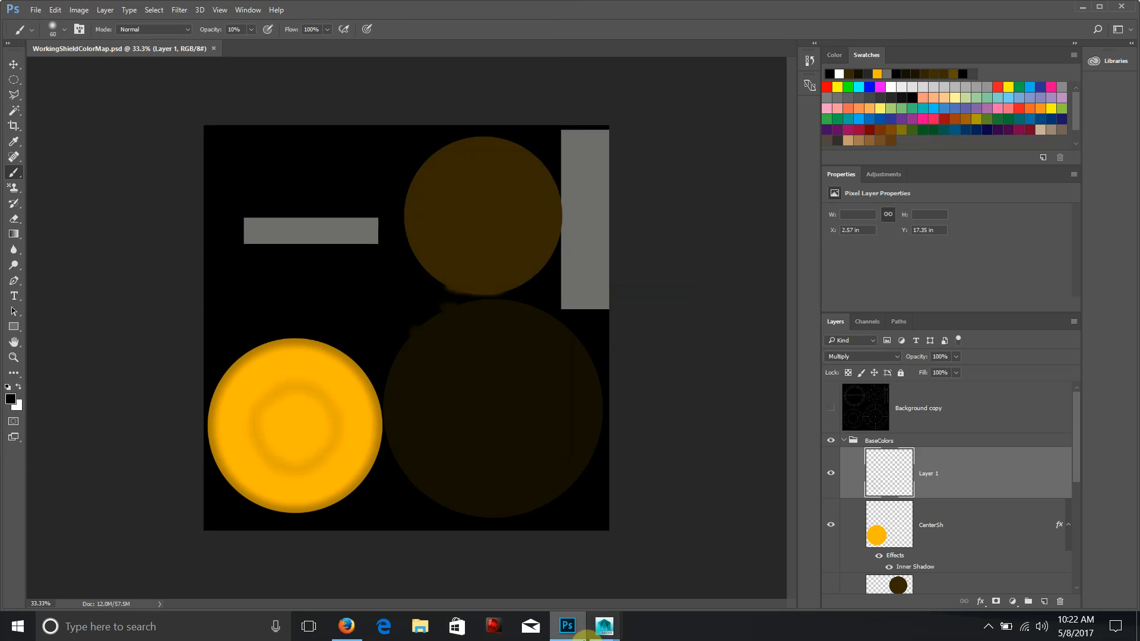
- Switch to Maya and reload the LargeDisc's OutputShieldColormap.jpg colour texture
mouse_move(605, 634)
click(705, 566)
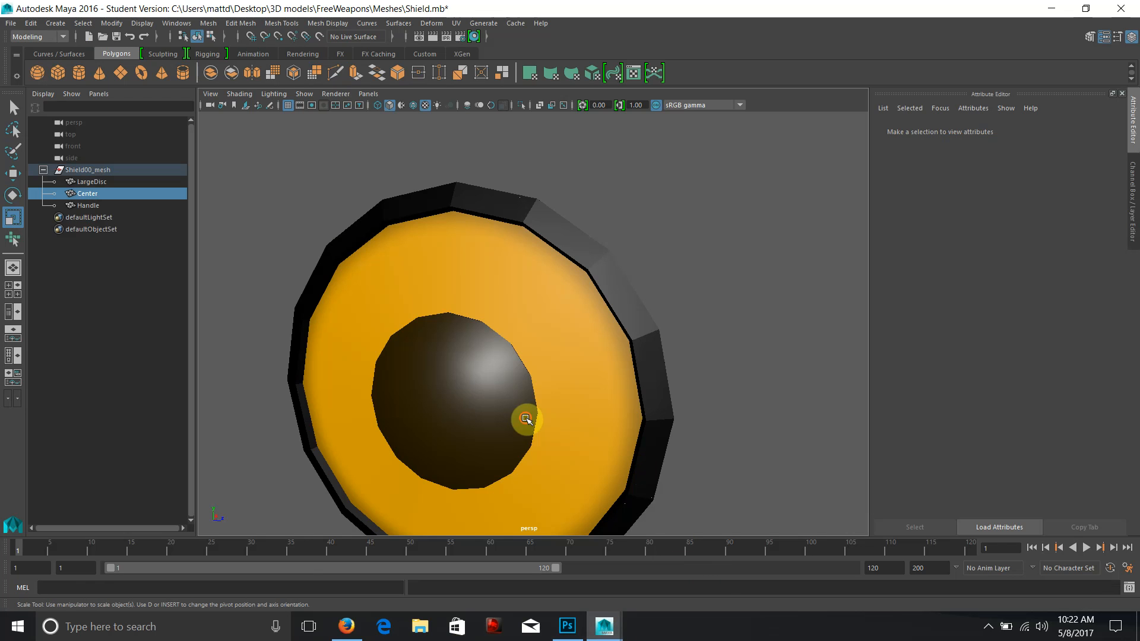
click(598, 375)
click(1099, 267)
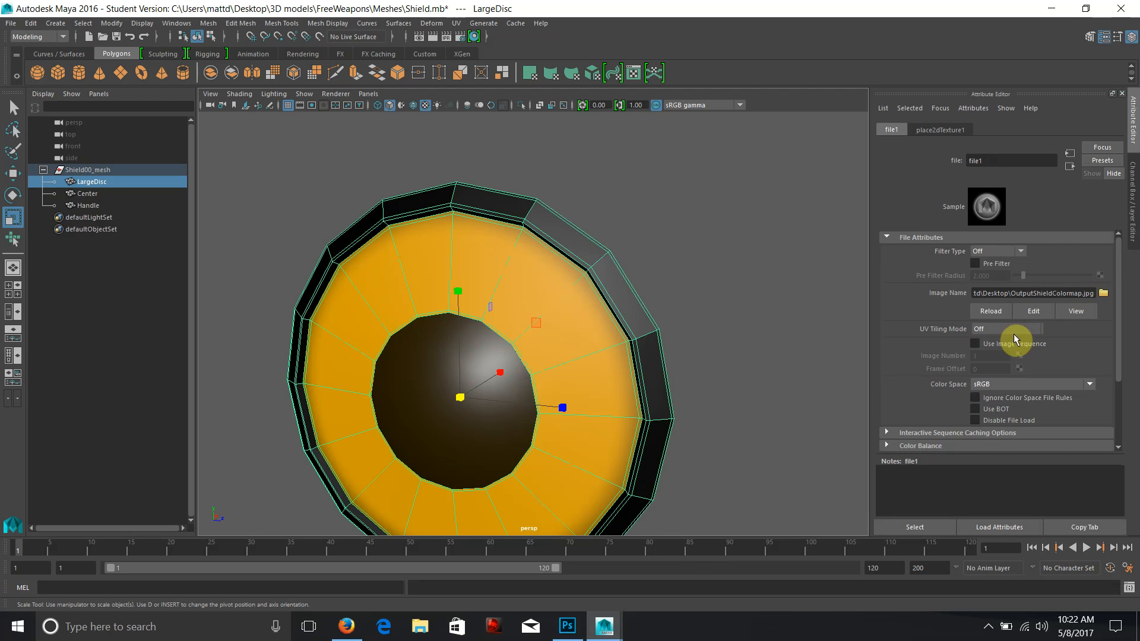
- Examine the ring shading around the shield's centre from several angles and distances, and select LargeDisc
click(720, 340)
alt+drag(720, 341, 654, 341)
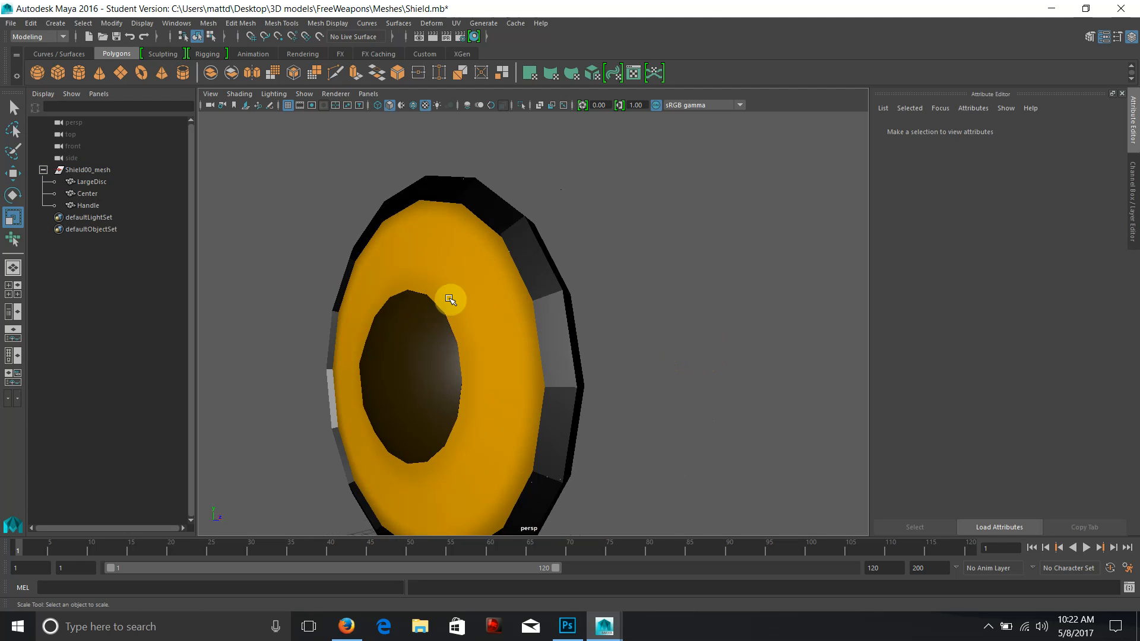
alt+drag(469, 339, 593, 334)
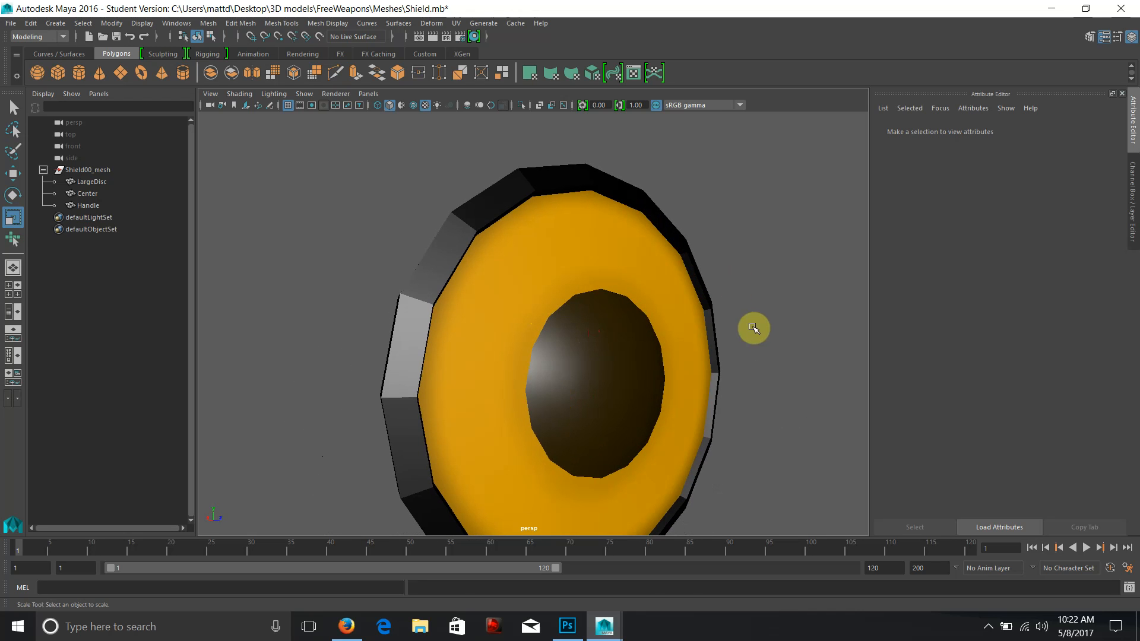
scroll(743, 314, down, 8)
alt+drag(682, 349, 588, 344)
scroll(588, 344, up, 6)
alt+drag(493, 337, 465, 333)
click(525, 320)
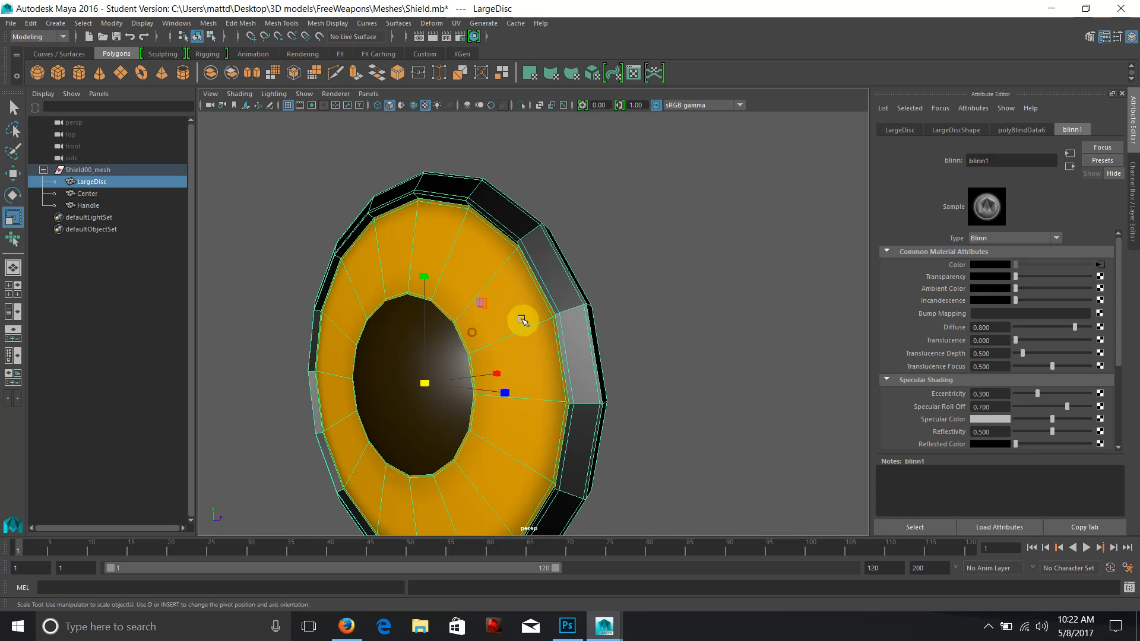
- Reload the OutputShieldColormap.jpg texture connected to the colour of LargeDisc's blinn1 material
click(1099, 265)
alt+drag(626, 330, 517, 320)
click(986, 313)
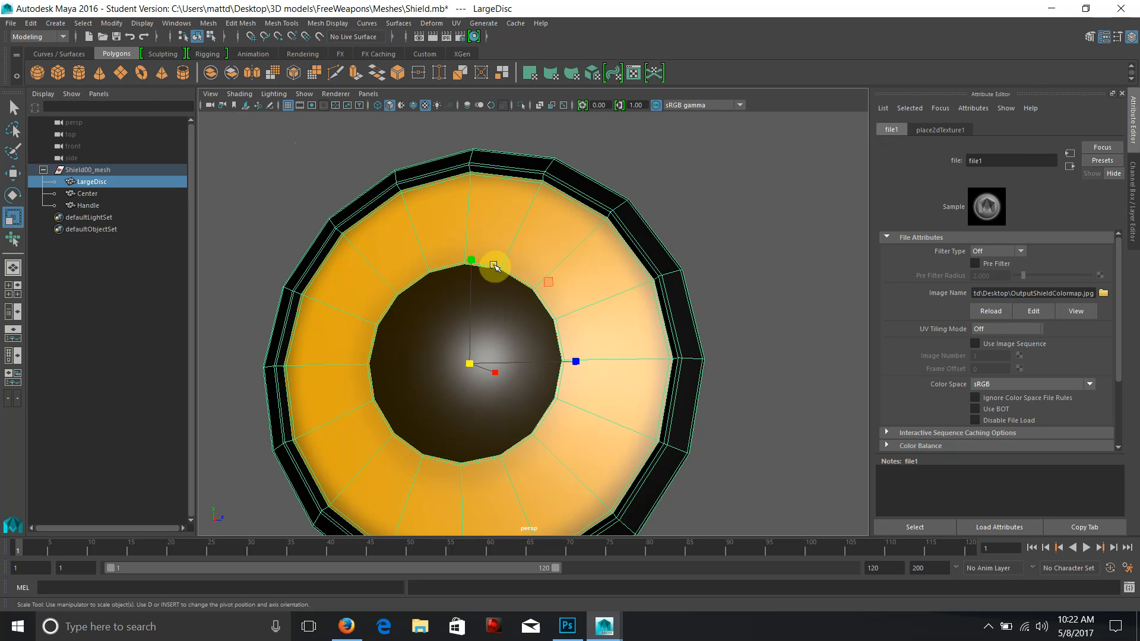
scroll(407, 169, down, 4)
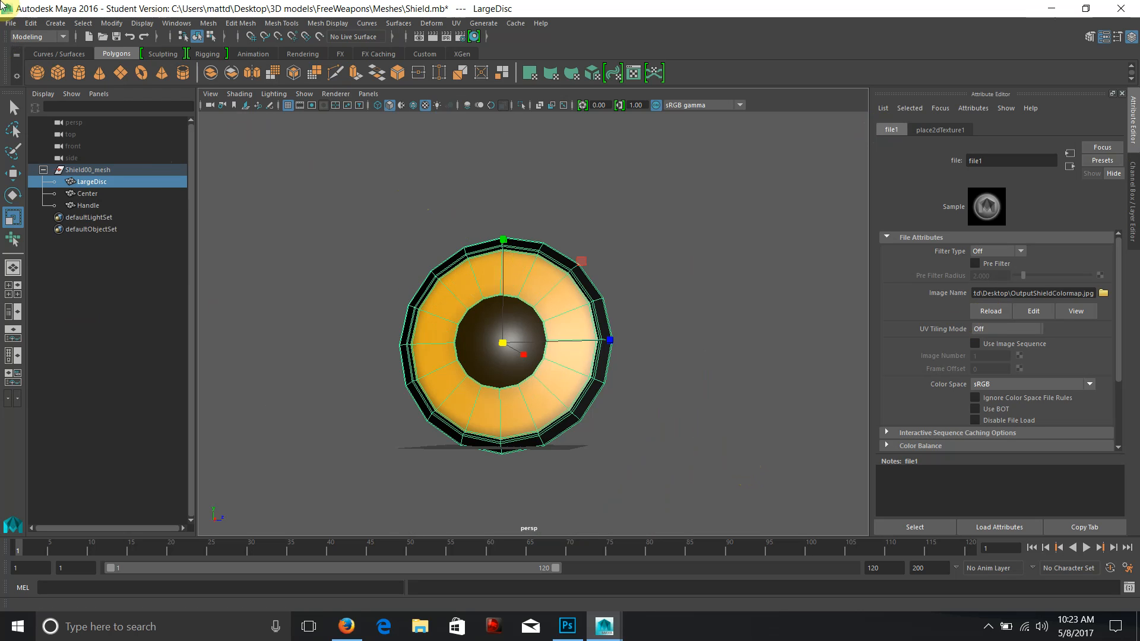
- Select the LargeDisc, Center and Handle meshes and export the selection to the Desktop as an FBX file named Shield
click(7, 23)
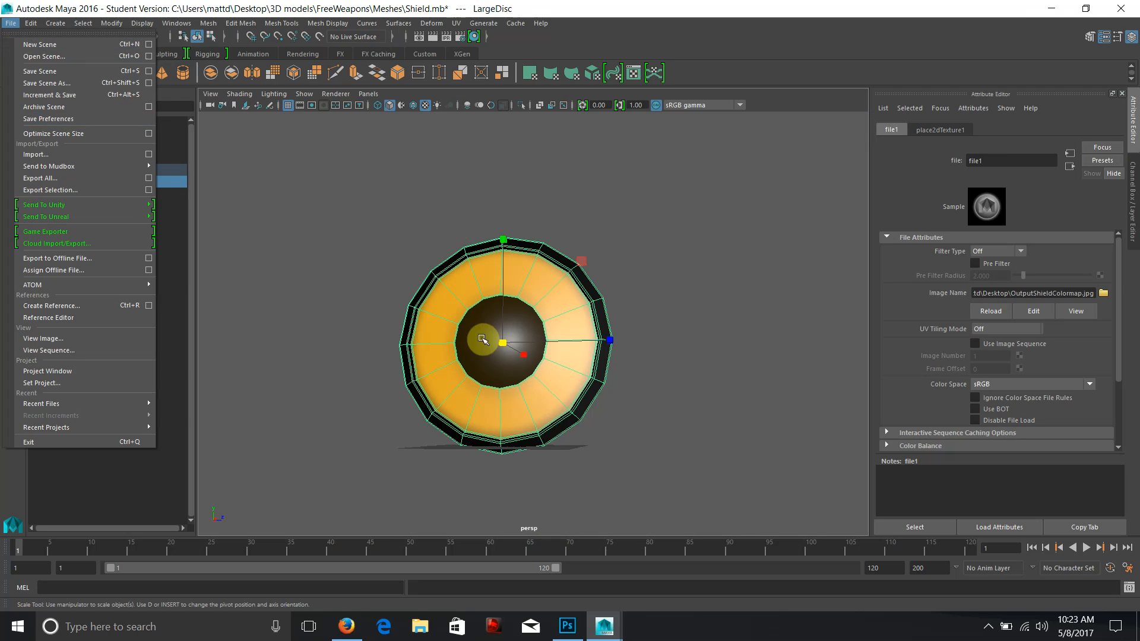
click(224, 224)
drag(382, 180, 732, 506)
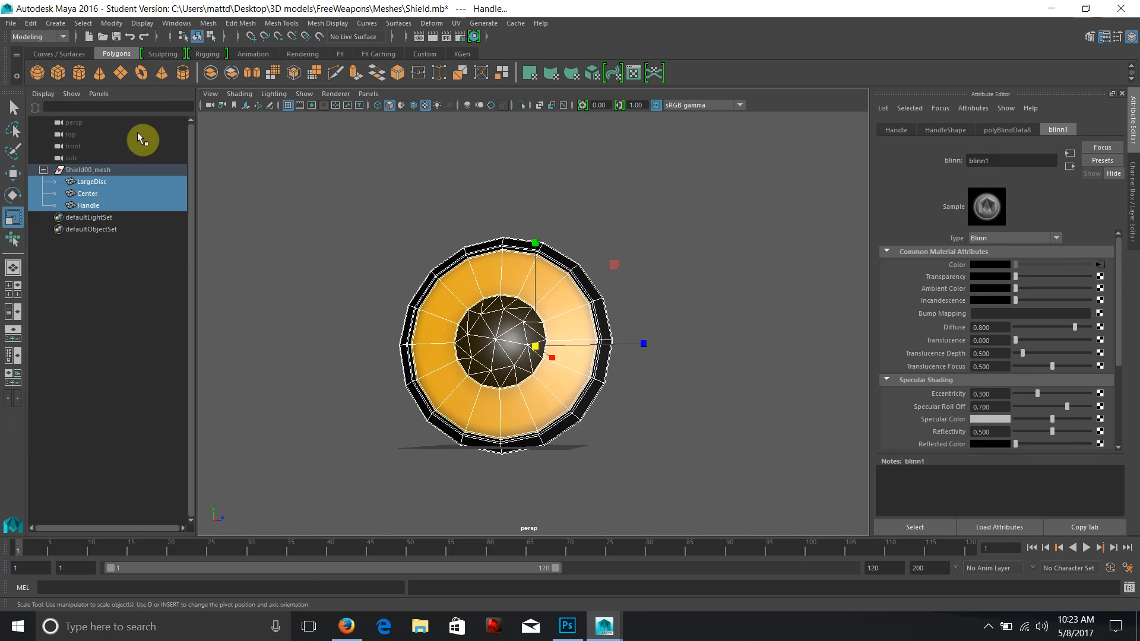
click(11, 23)
mouse_move(51, 204)
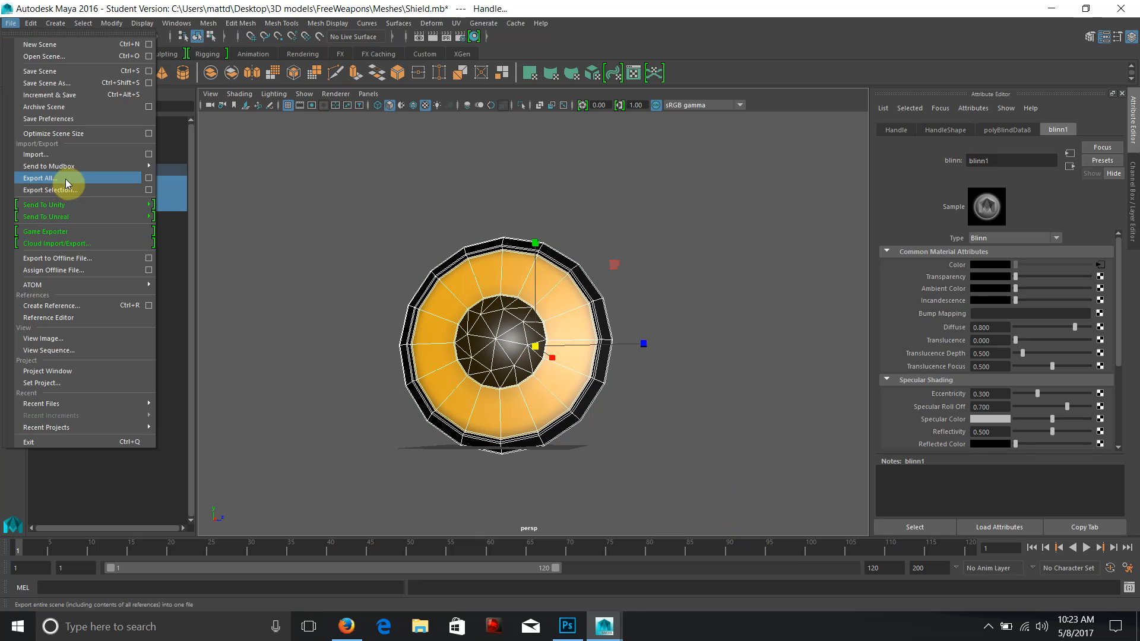
click(45, 187)
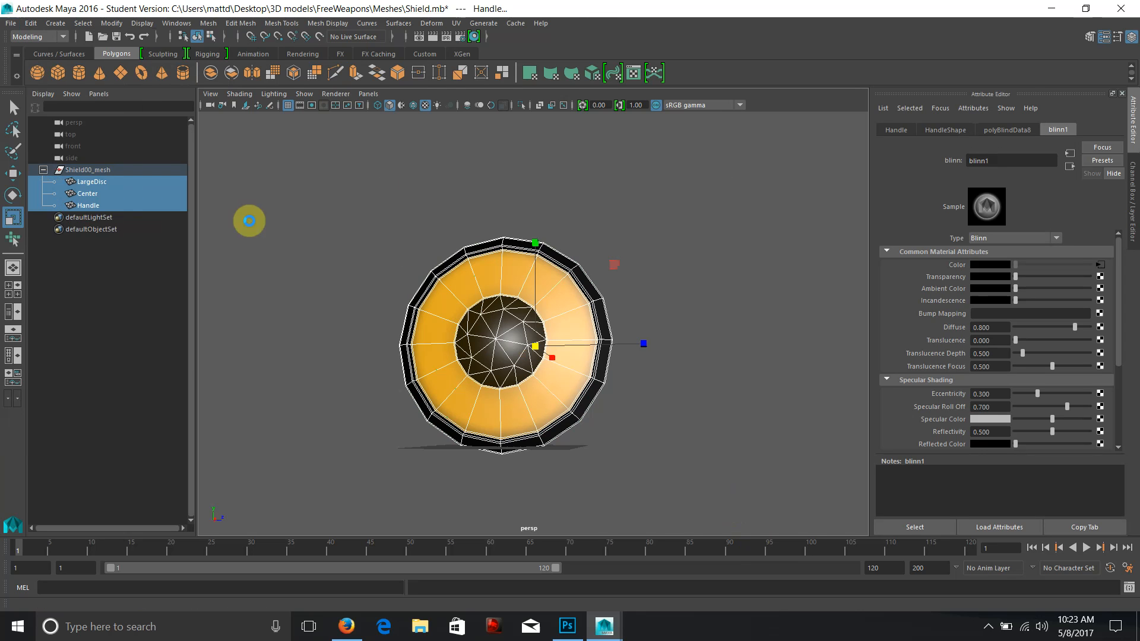
click(101, 356)
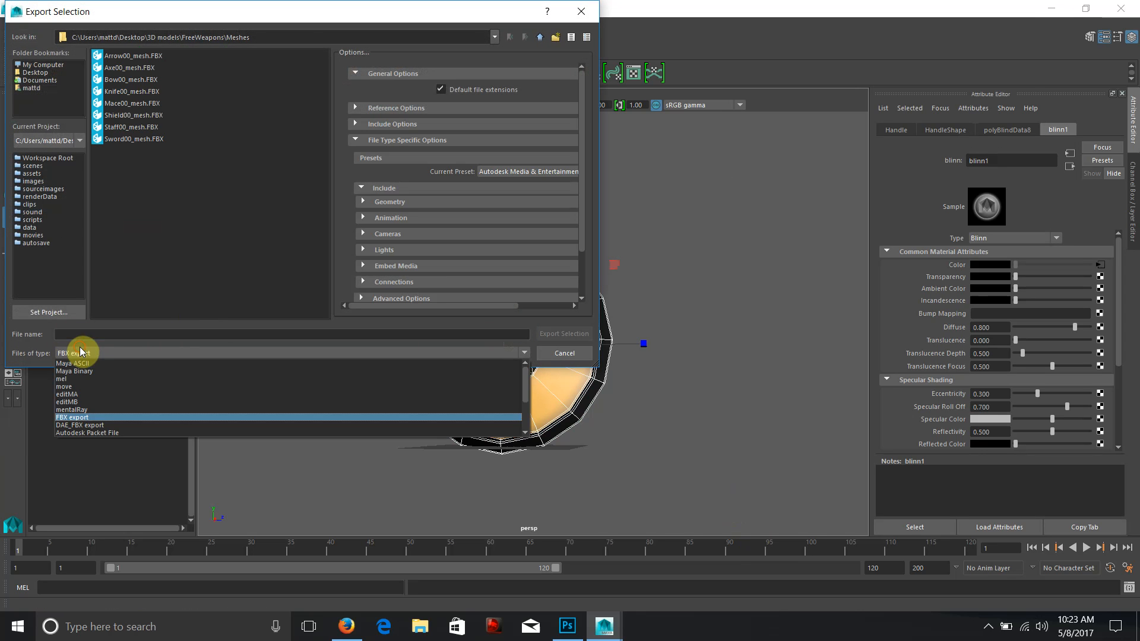
click(98, 424)
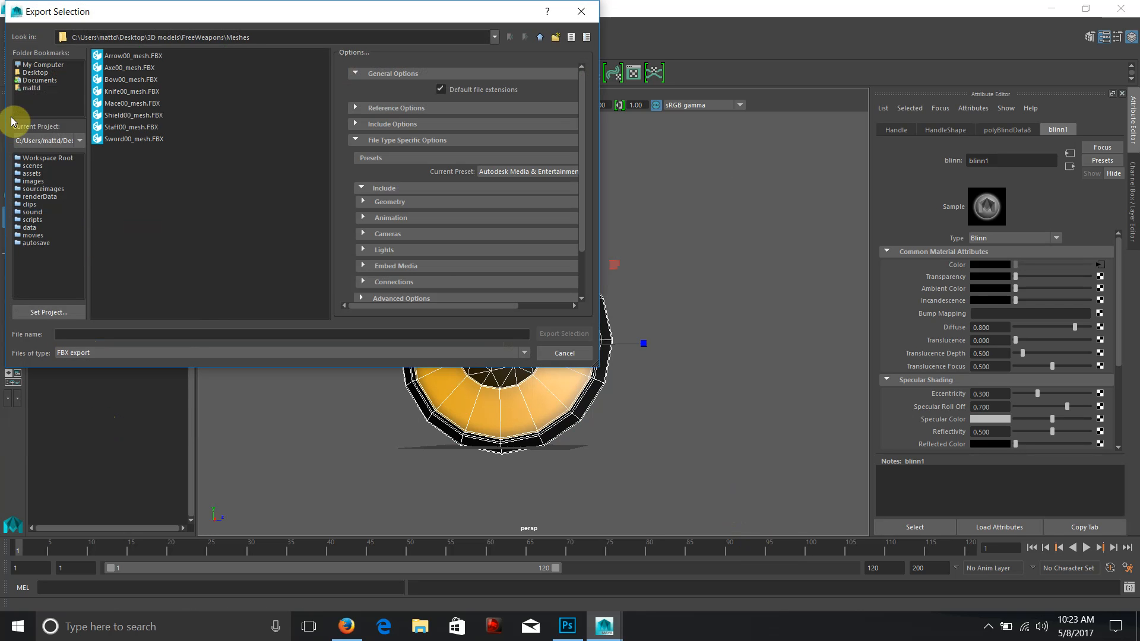
click(35, 71)
click(122, 334)
text(Shield)
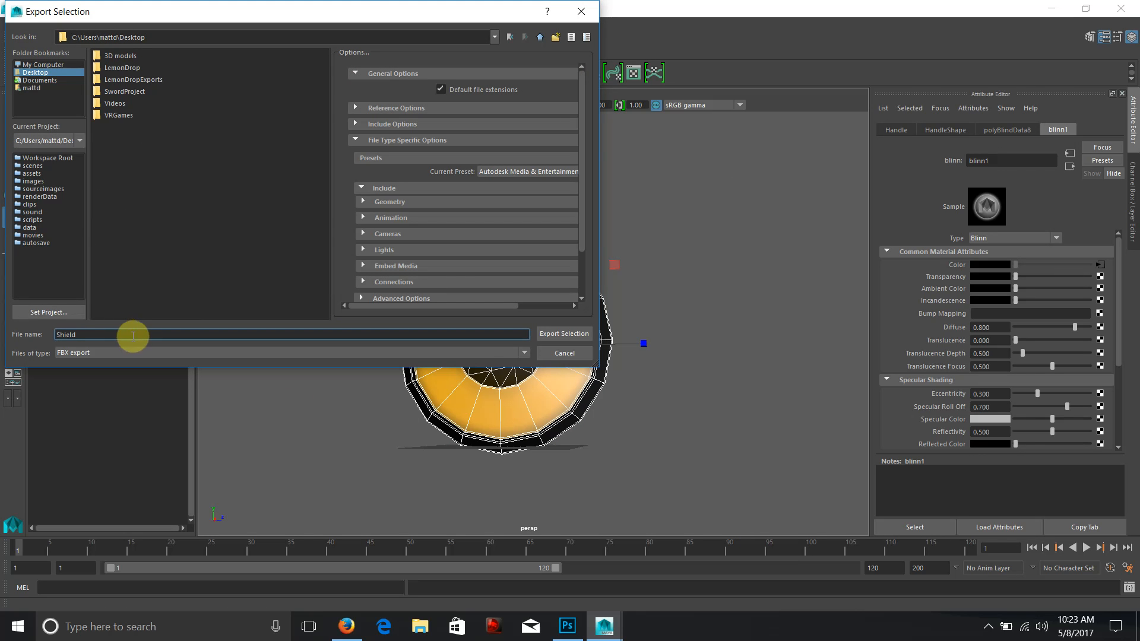
click(567, 334)
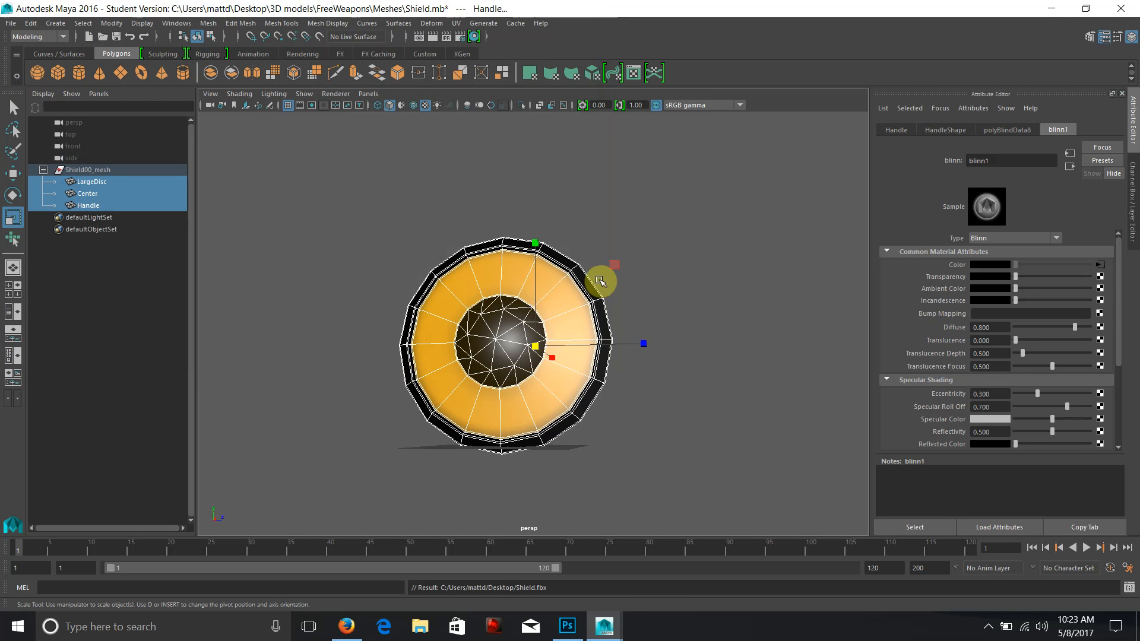
- Minimize Maya and Photoshop and move the UvLayout, OutputShieldColormap and Shield files to open space on the desktop
mouse_move(621, 282)
mouse_down()
mouse_move(473, 272)
mouse_move(617, 292)
mouse_up()
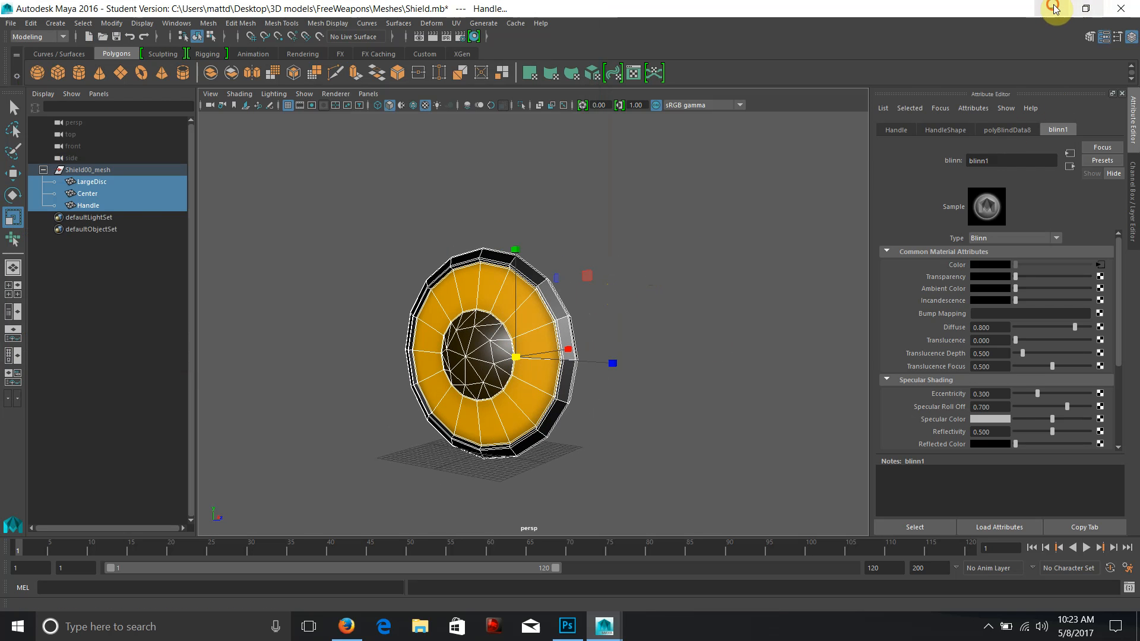
click(1052, 8)
key(ctrl+w)
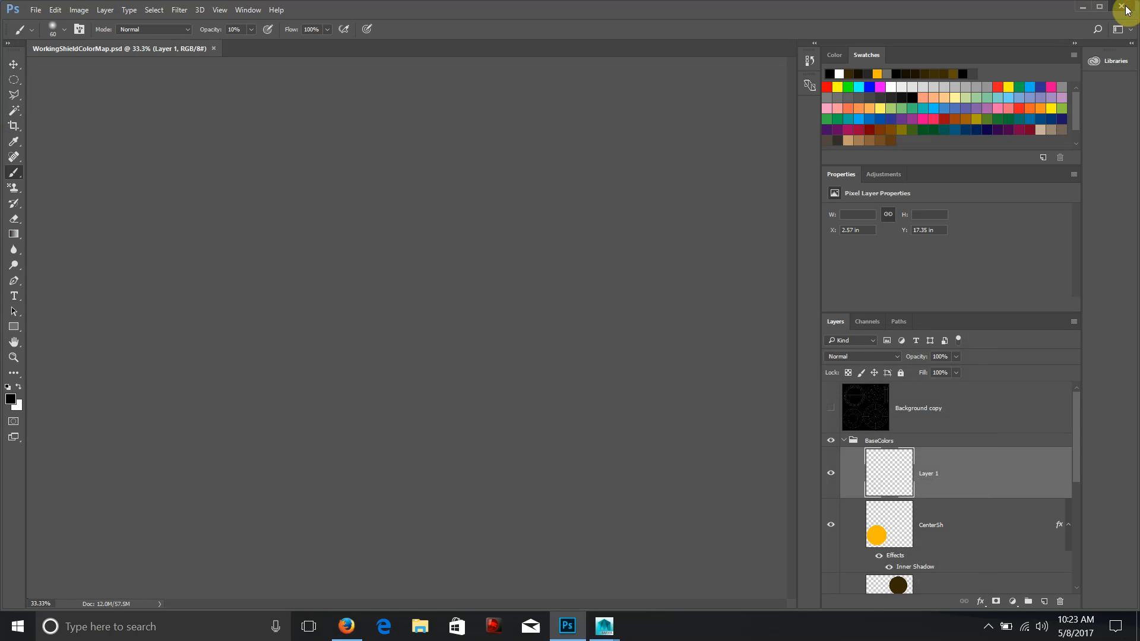
click(1082, 7)
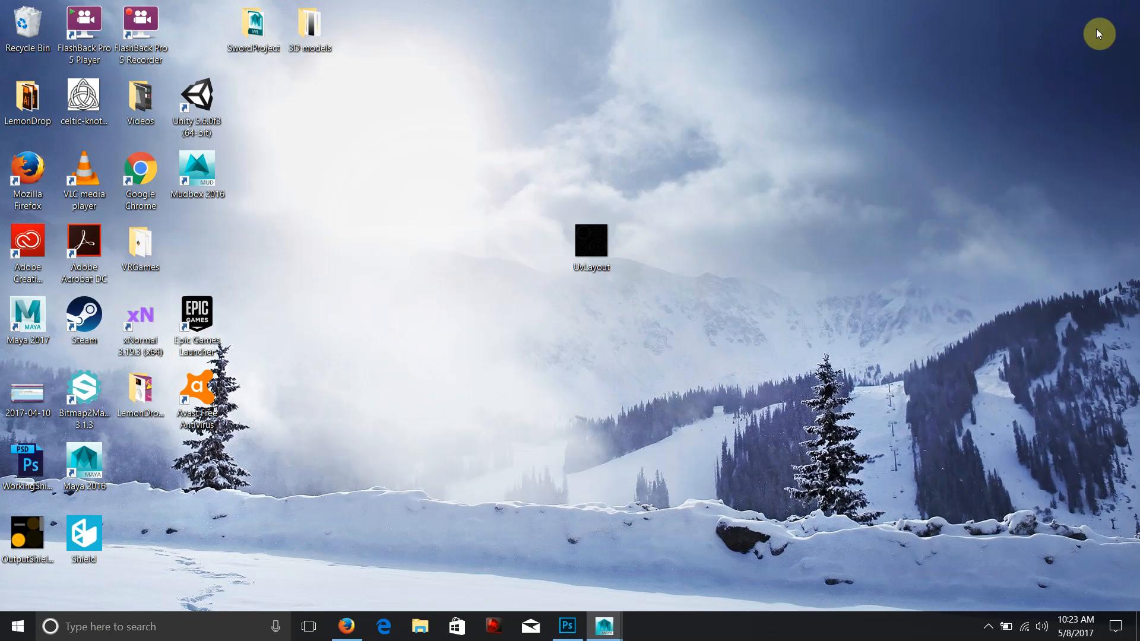
drag(590, 259, 829, 276)
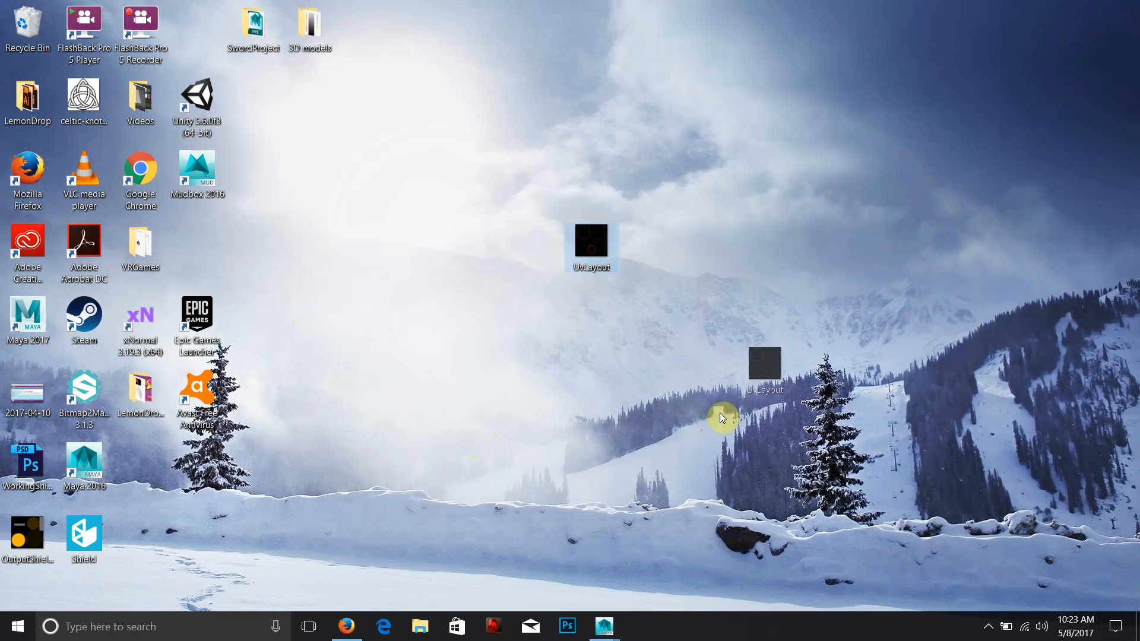
drag(710, 272, 930, 98)
drag(875, 255, 934, 178)
drag(86, 534, 600, 255)
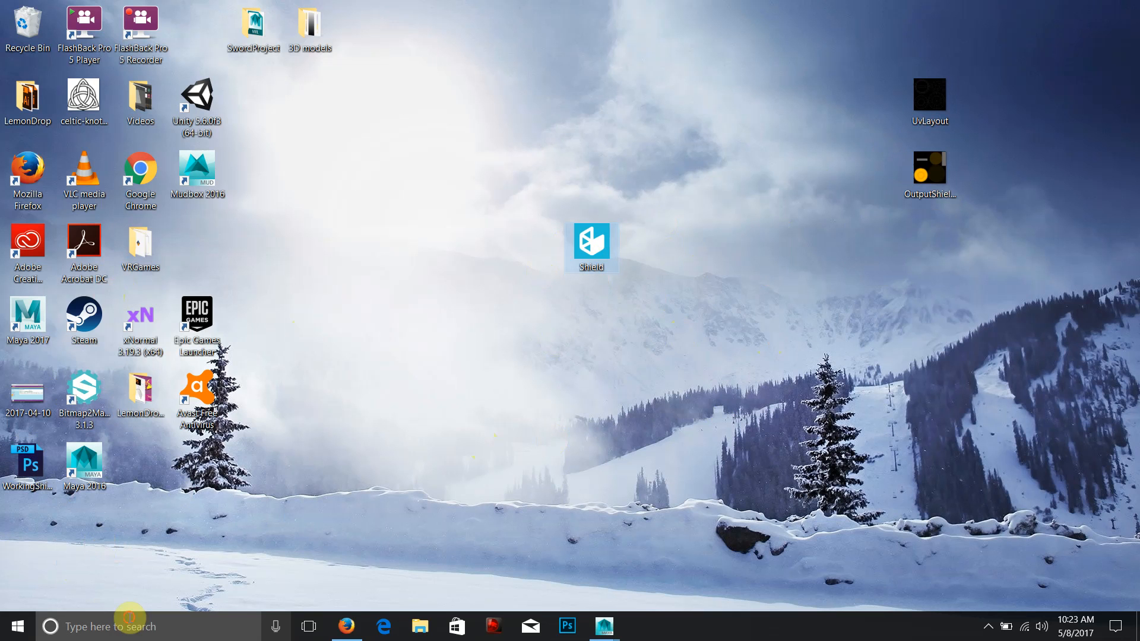
- Launch Substance Painter 2 and allow it access through Windows Firewall on public networks
click(131, 624)
text(sub)
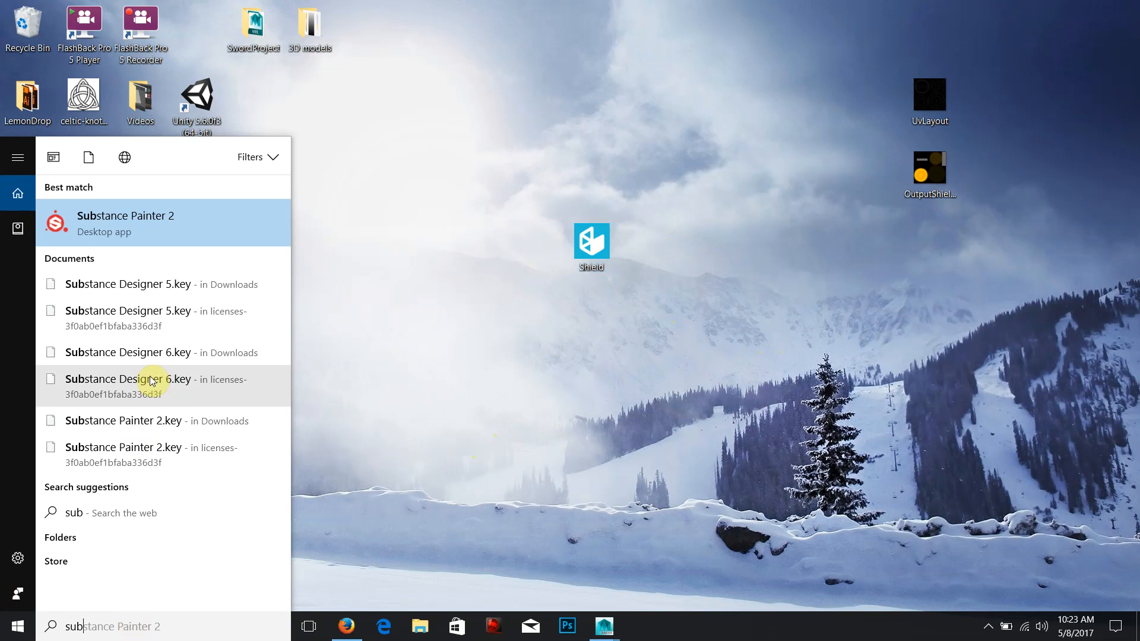
click(108, 228)
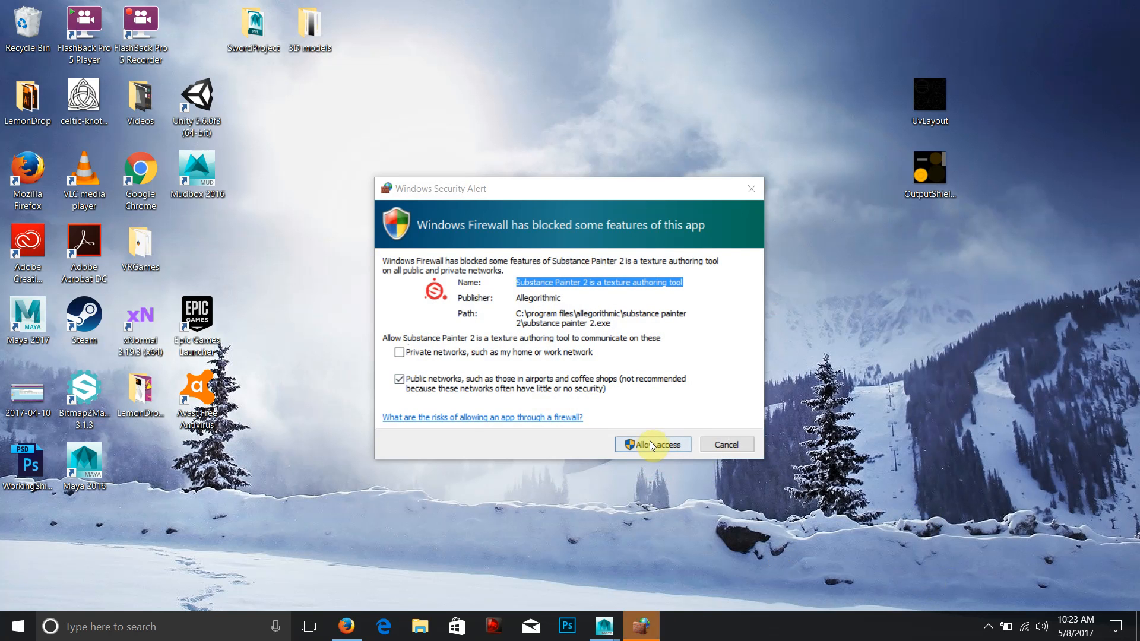
click(652, 445)
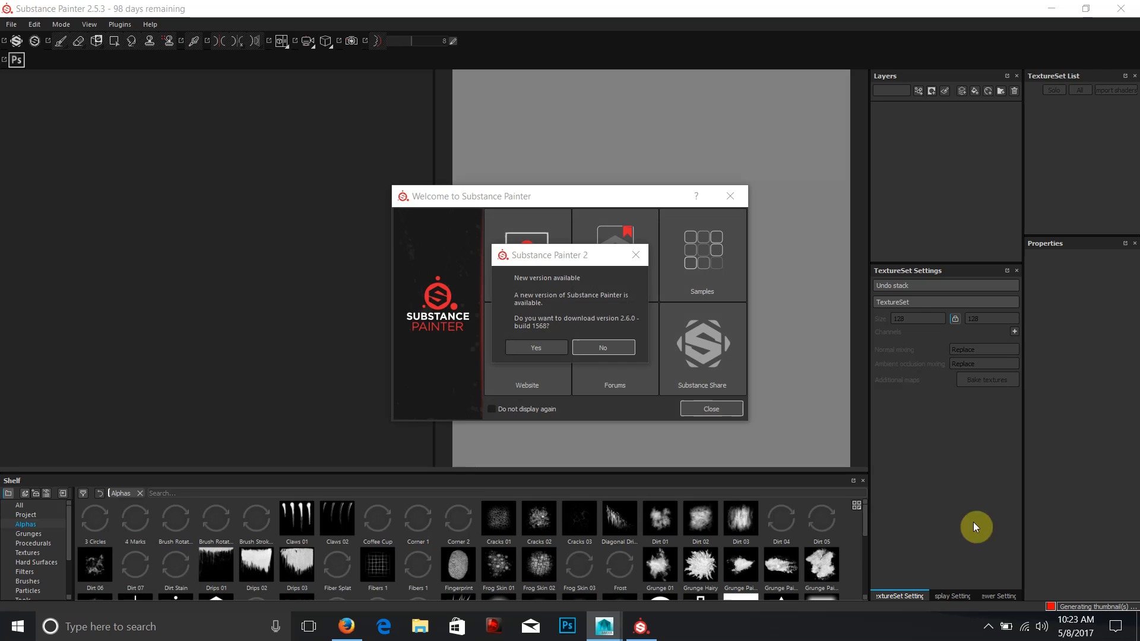
- Decline the 2.6.0 update, dismiss the welcome window, and enlarge the shelf and the 2D view area
click(599, 350)
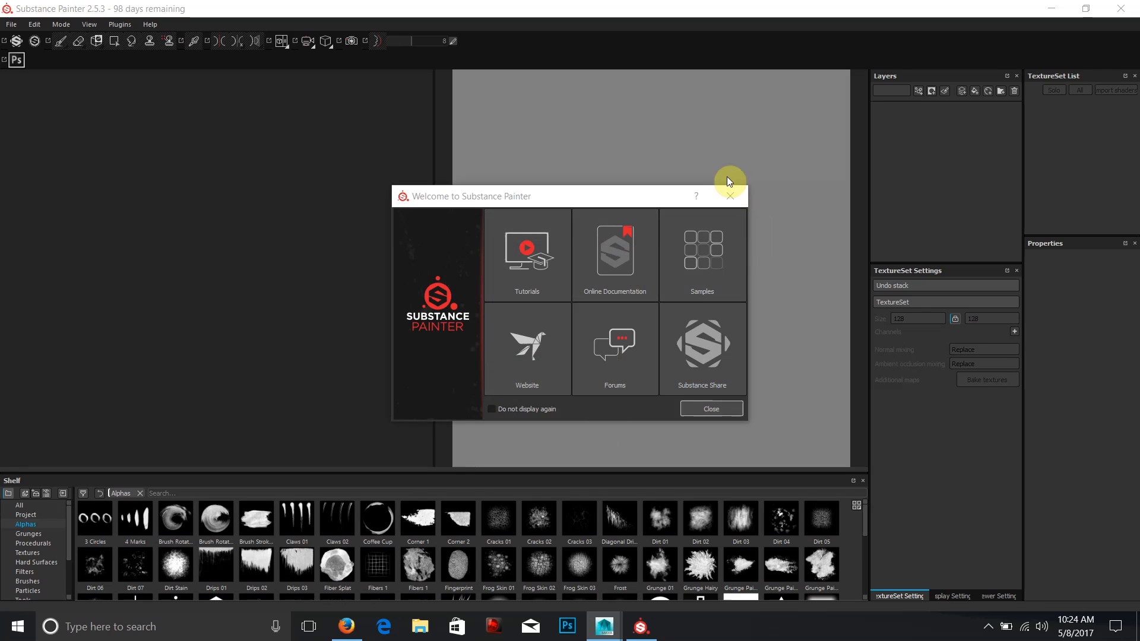
click(725, 197)
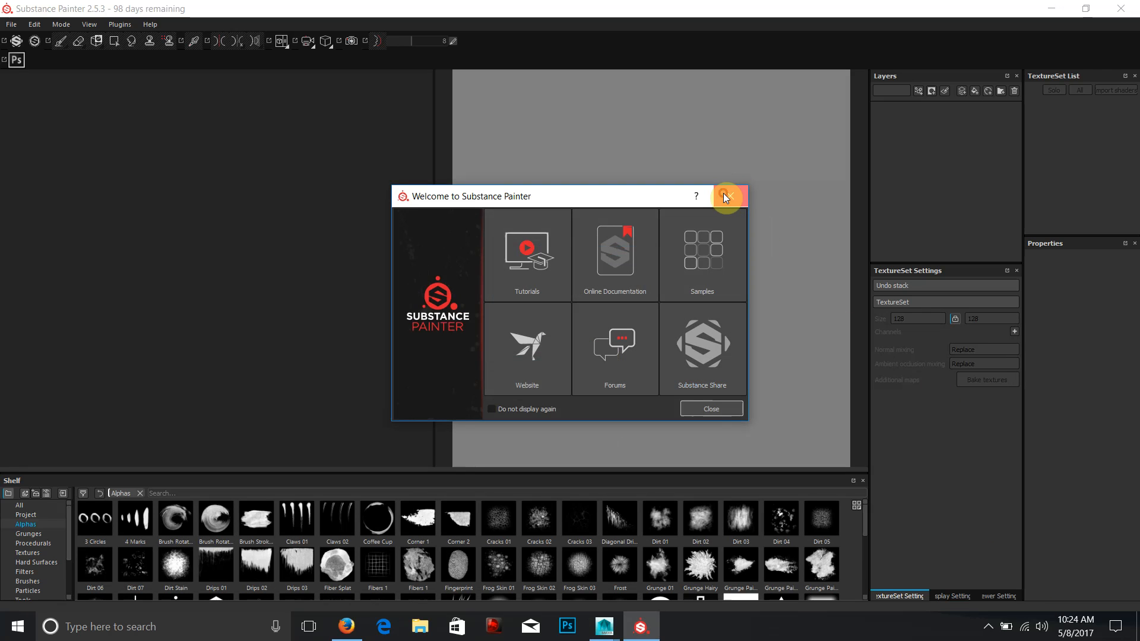
drag(806, 472, 795, 417)
drag(433, 214, 321, 213)
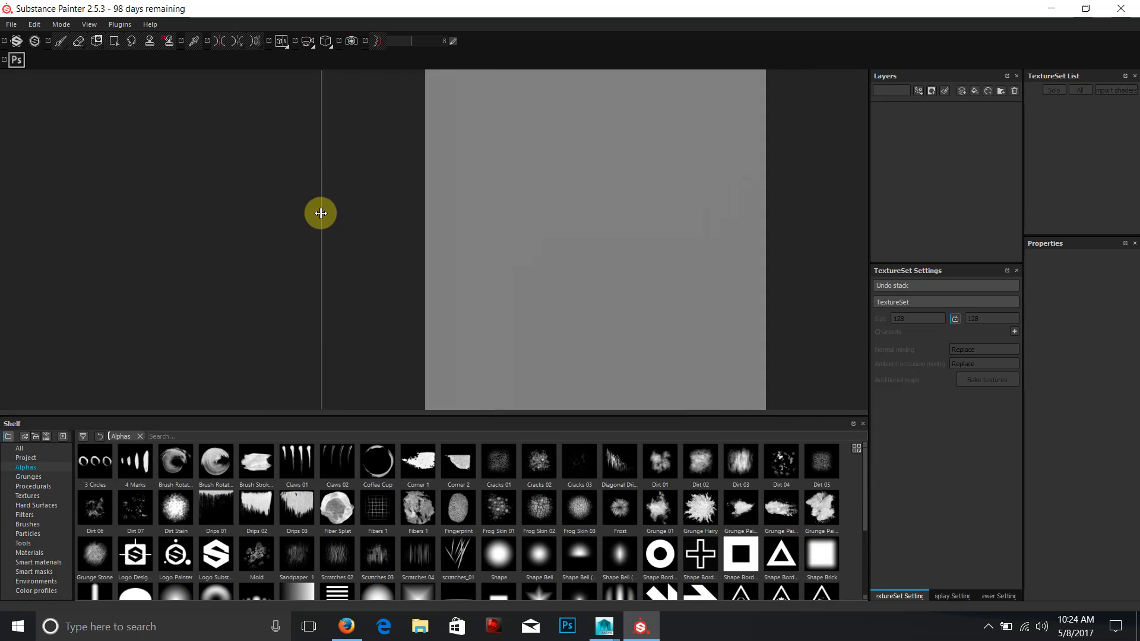
- Switch to Maya, examine the deselected textured shield from several angles, and return to Substance Painter
click(604, 628)
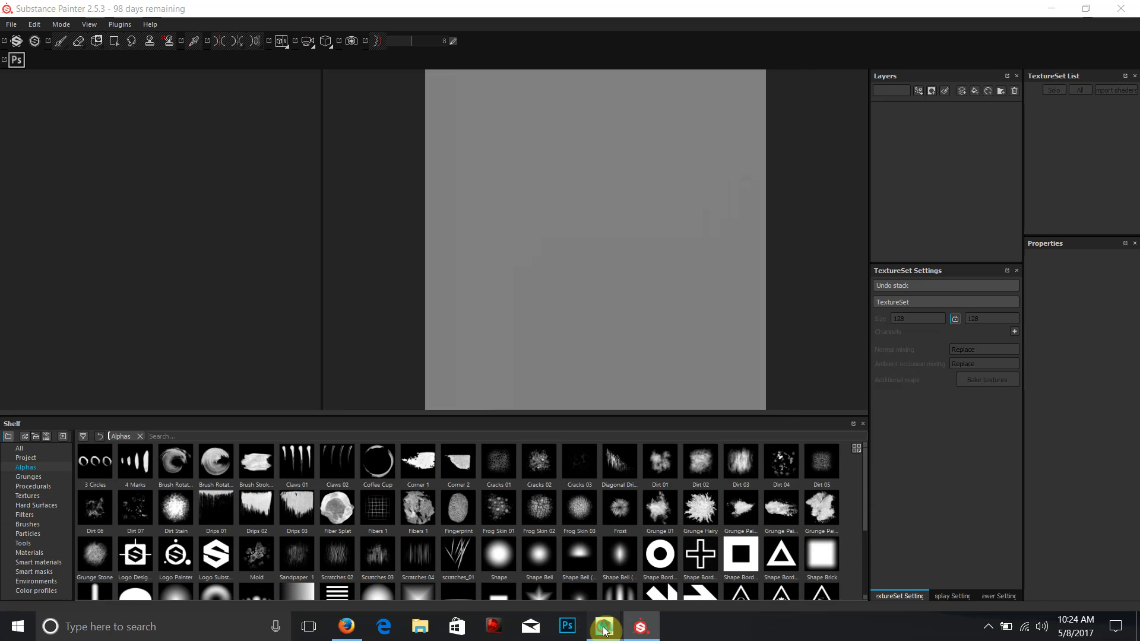
click(738, 570)
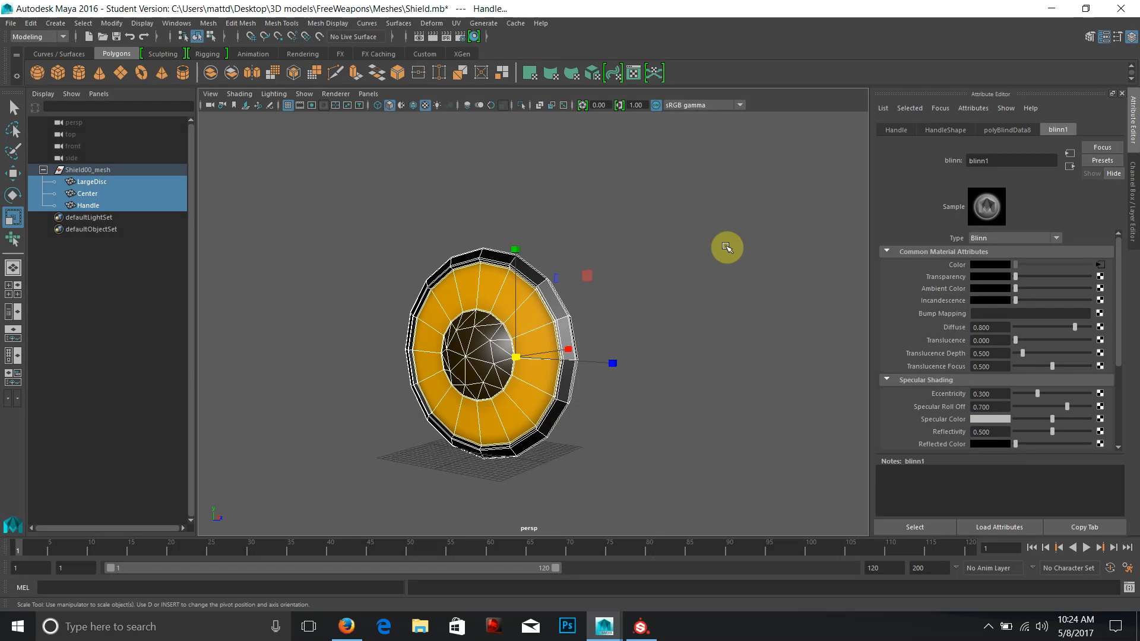
alt+drag(500, 346, 667, 382)
click(663, 383)
alt+drag(532, 406, 610, 404)
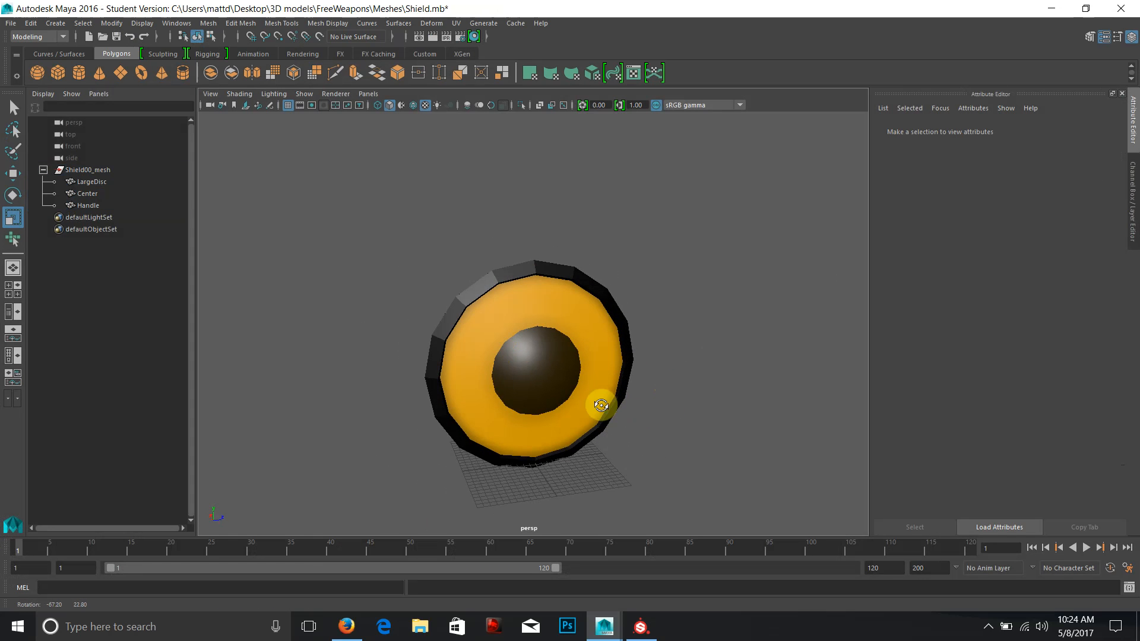
click(1052, 9)
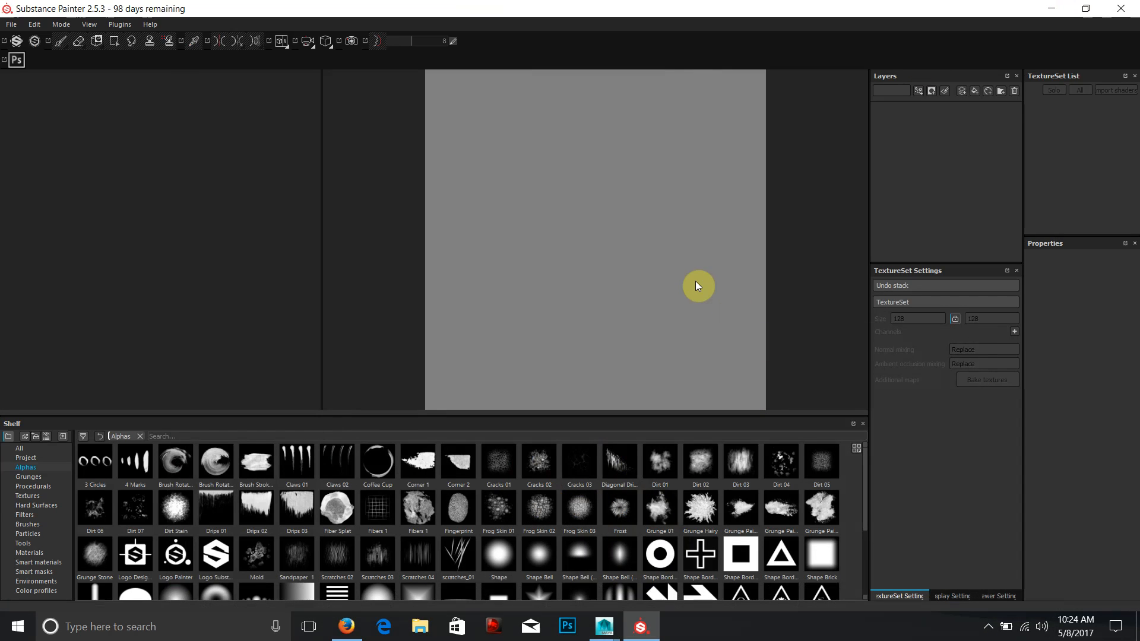
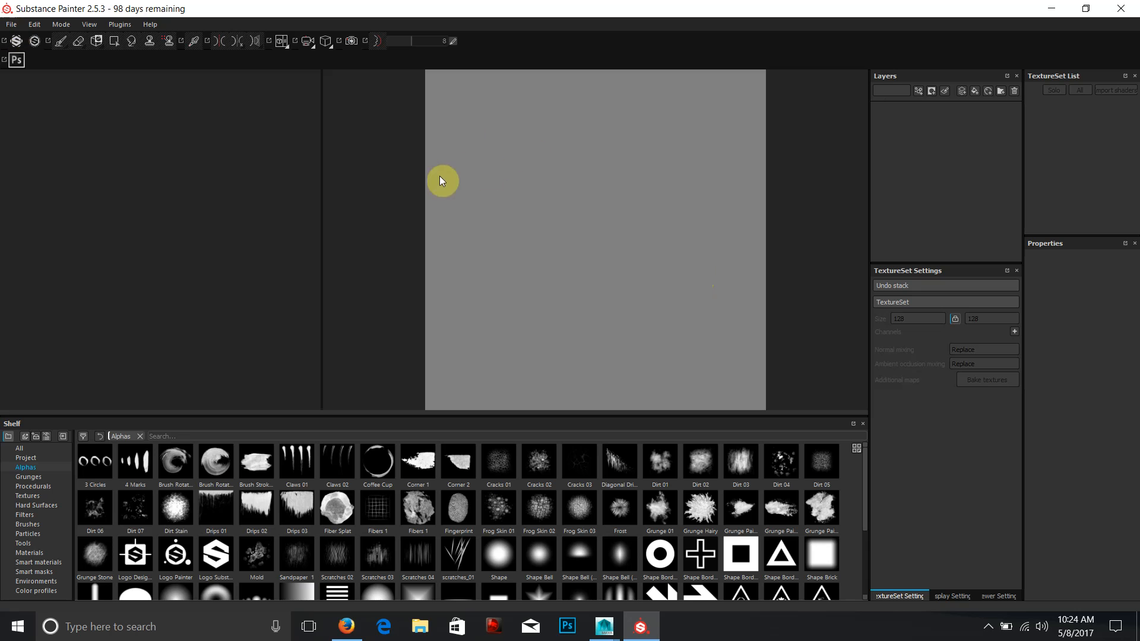
- Start a new project and choose the Unity 5 (allegorithmic) template
click(11, 25)
click(21, 38)
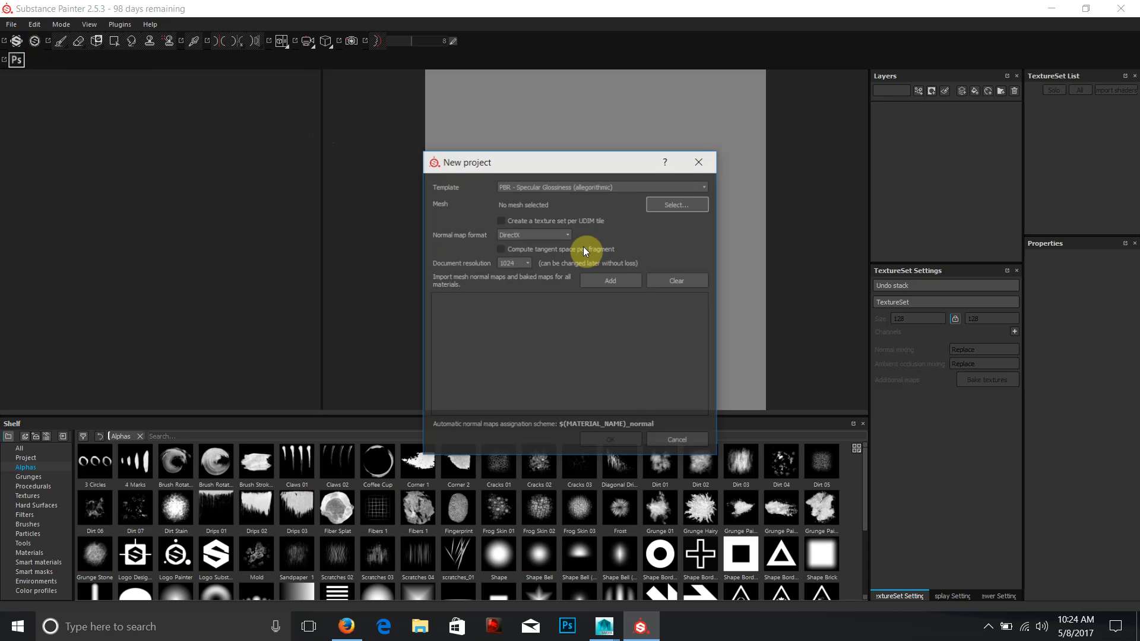
drag(527, 165, 500, 161)
click(528, 180)
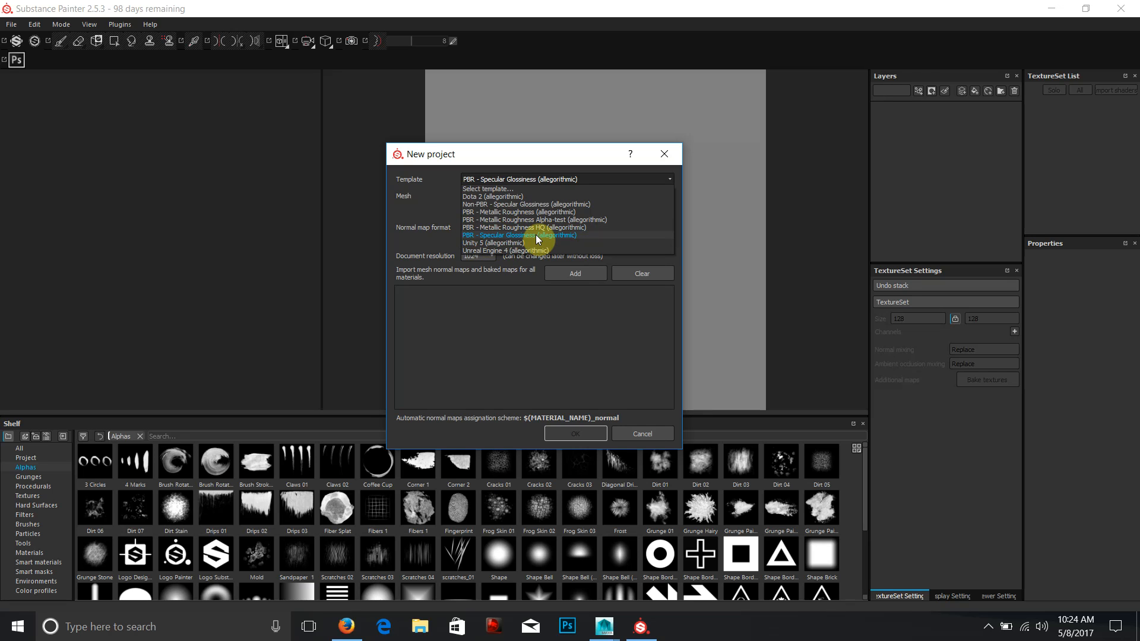
click(506, 236)
click(483, 180)
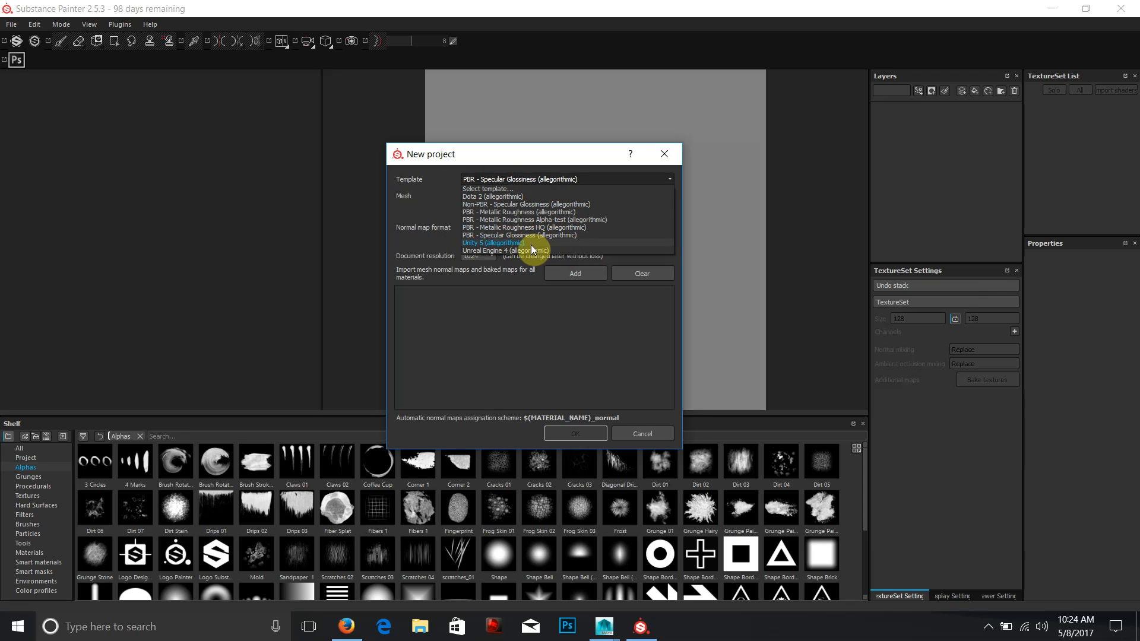
click(485, 244)
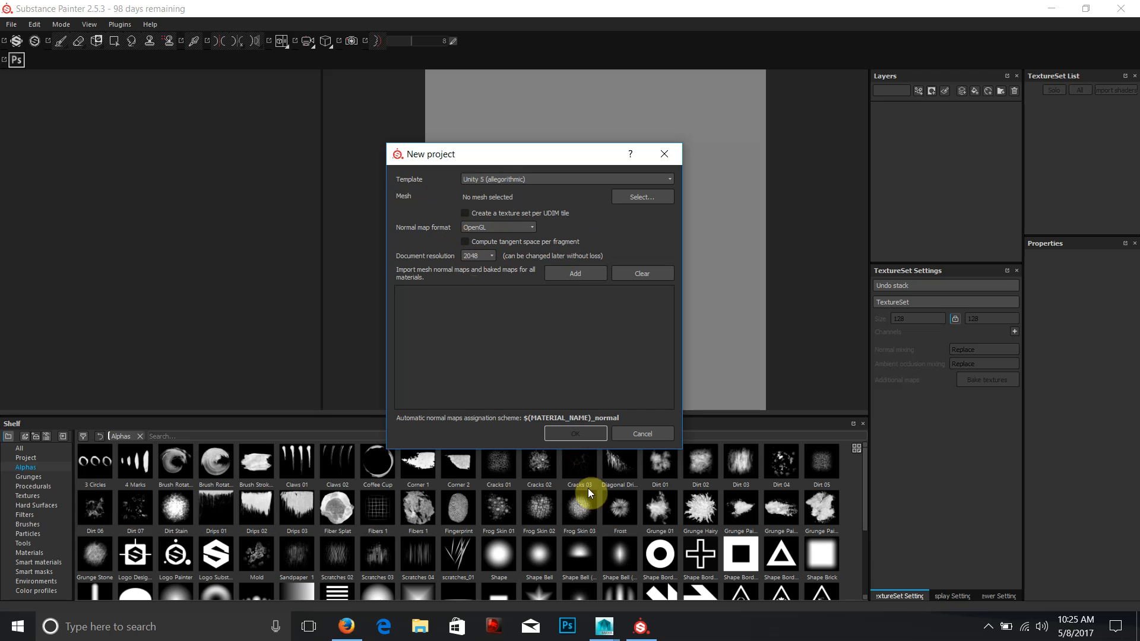
- Create the project with Shield.fbx from the Desktop as its mesh, and widen the 3D view around the shield's front
click(637, 198)
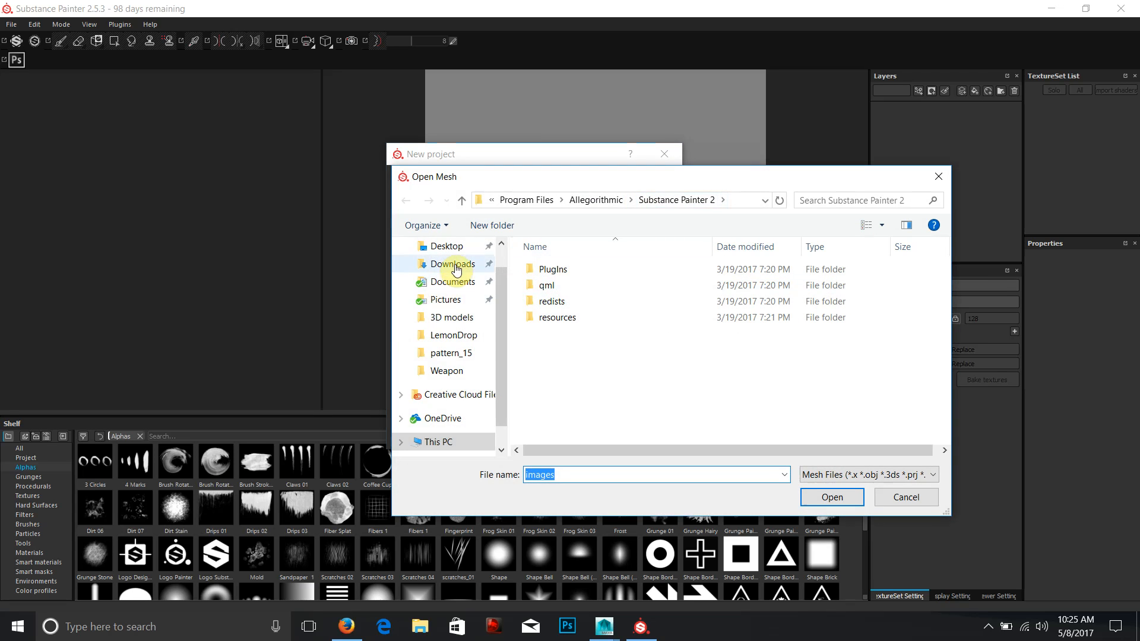
click(446, 245)
double_click(632, 376)
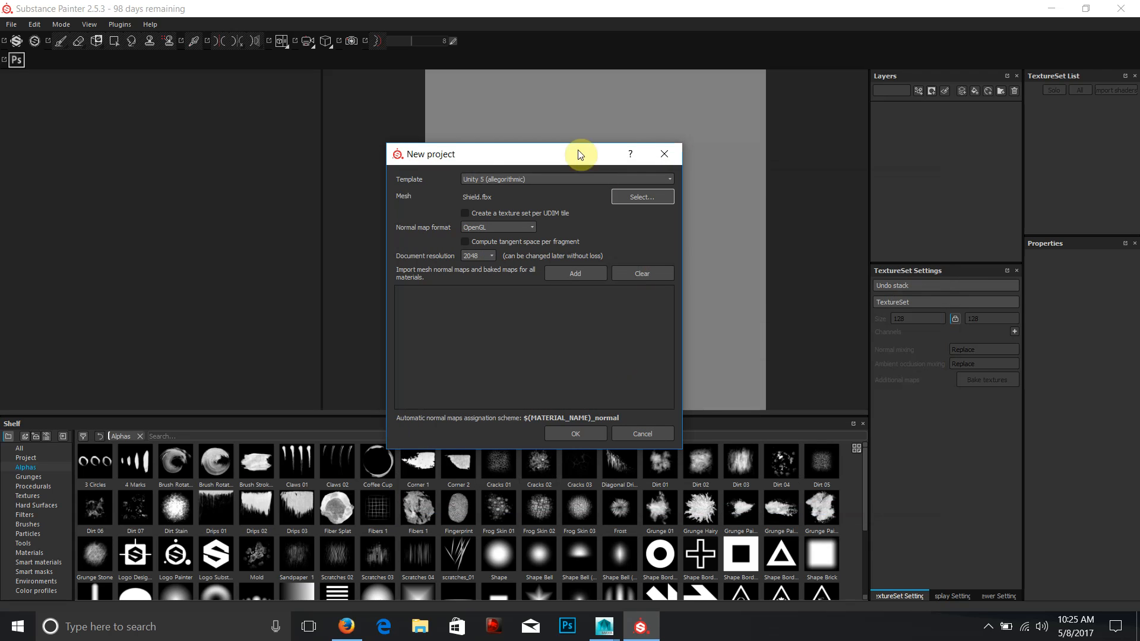
click(592, 433)
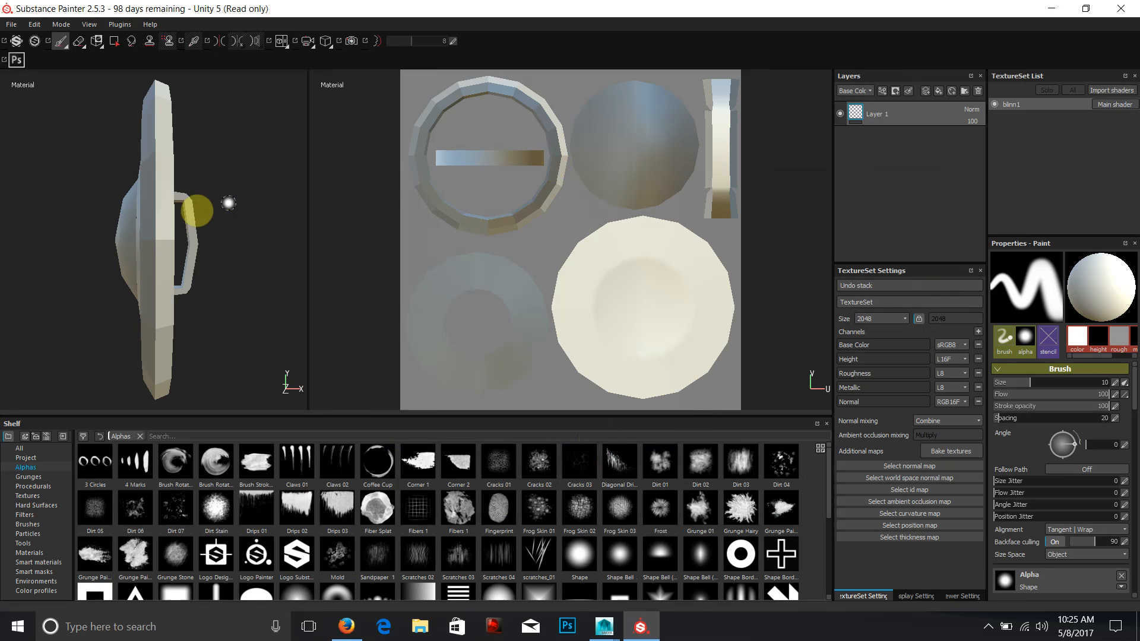
mouse_move(145, 231)
mouse_down()
mouse_move(254, 250)
mouse_move(242, 257)
mouse_move(237, 247)
mouse_up()
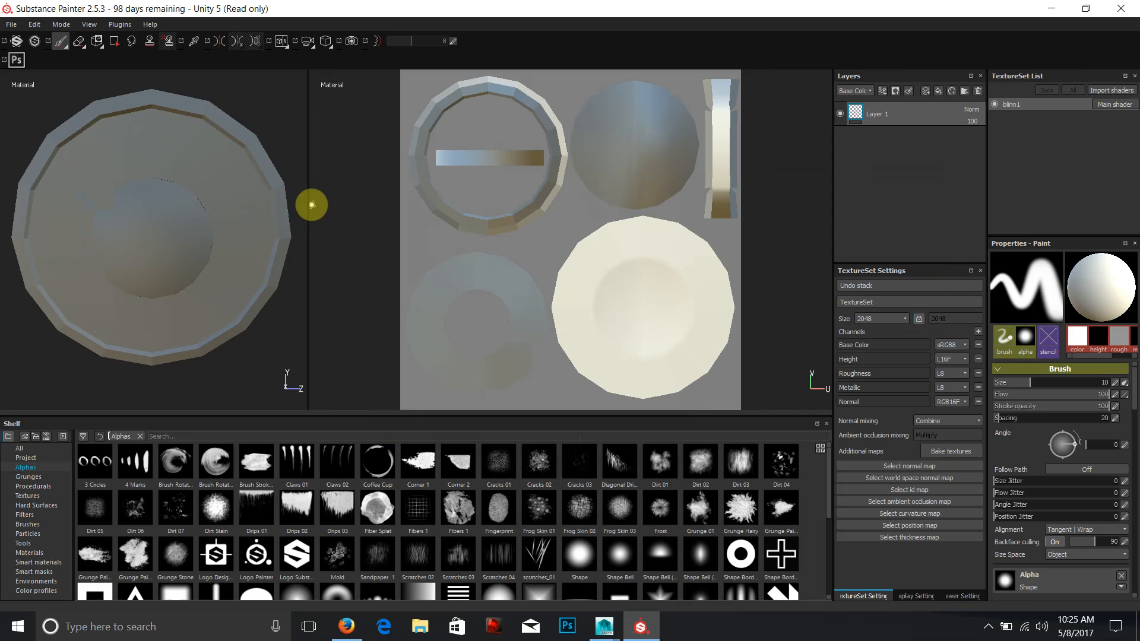
drag(309, 205, 417, 212)
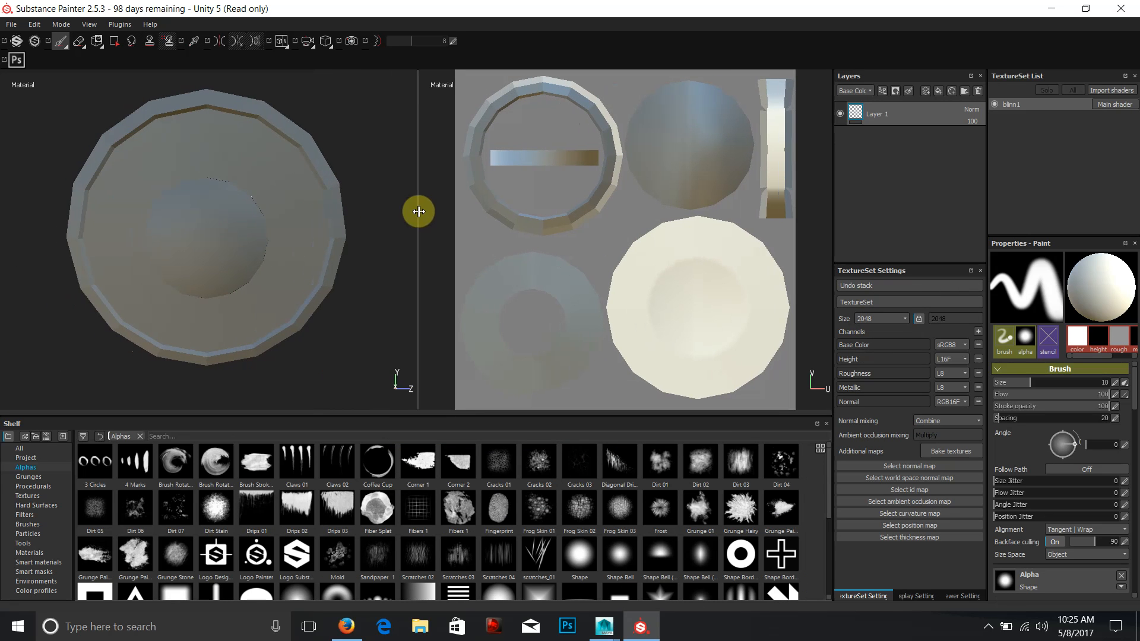
- Try out white brush strokes on the round boss's UV island, repeat them with the brush enlarged to 42.98, and undo them
drag(301, 229, 288, 208)
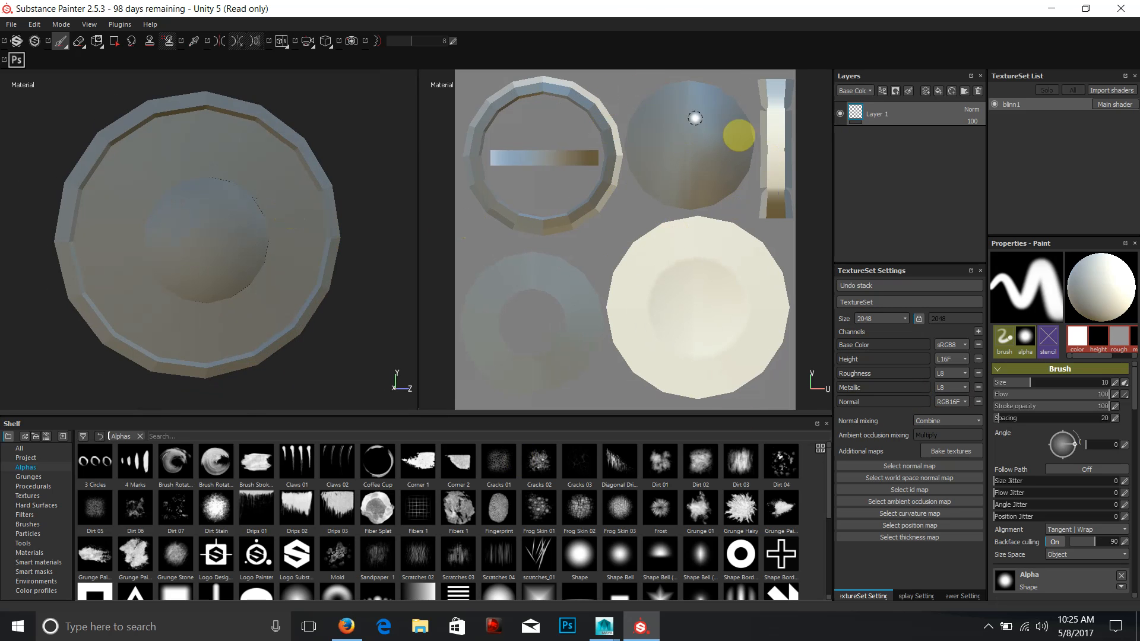
mouse_move(675, 110)
mouse_down()
mouse_move(662, 141)
mouse_move(684, 162)
mouse_move(722, 138)
mouse_move(744, 152)
mouse_move(761, 134)
mouse_move(733, 104)
mouse_move(663, 148)
mouse_up()
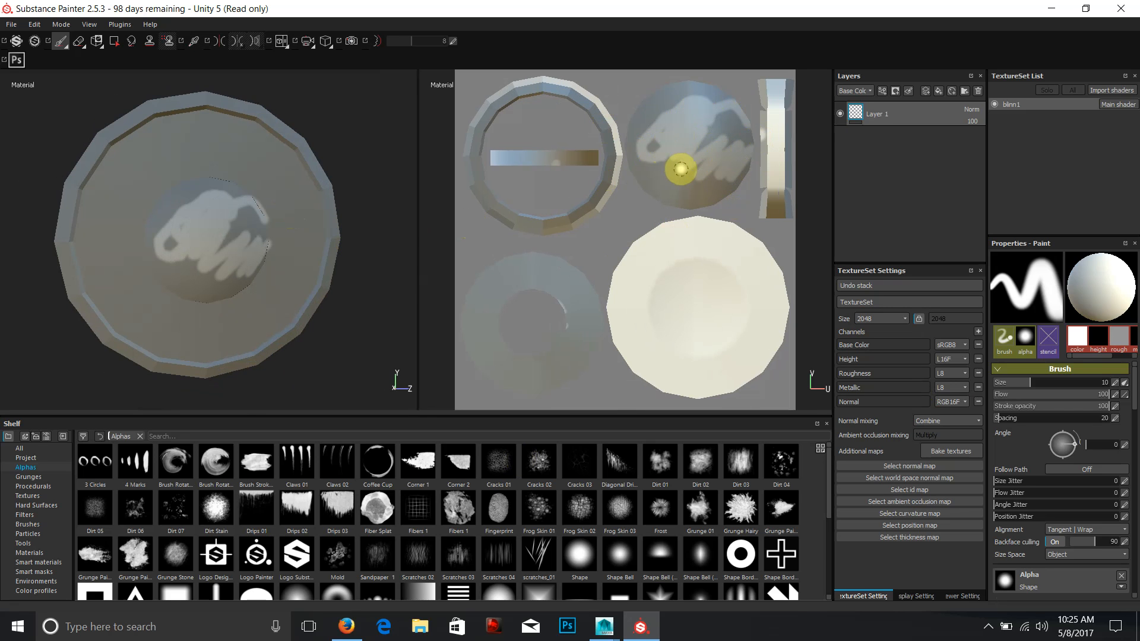
key(ctrl+z)
key(bracketright)
key(bracketright)
key(bracketright)
key(bracketright)
key(bracketright)
key(bracketright)
key(bracketright)
key(bracketright)
key(bracketright)
key(bracketright)
key(bracketright)
key(bracketright)
key(bracketright)
key(bracketright)
key(bracketright)
key(bracketright)
mouse_move(688, 147)
mouse_down()
mouse_move(689, 163)
mouse_move(674, 124)
mouse_up()
key(ctrl+z)
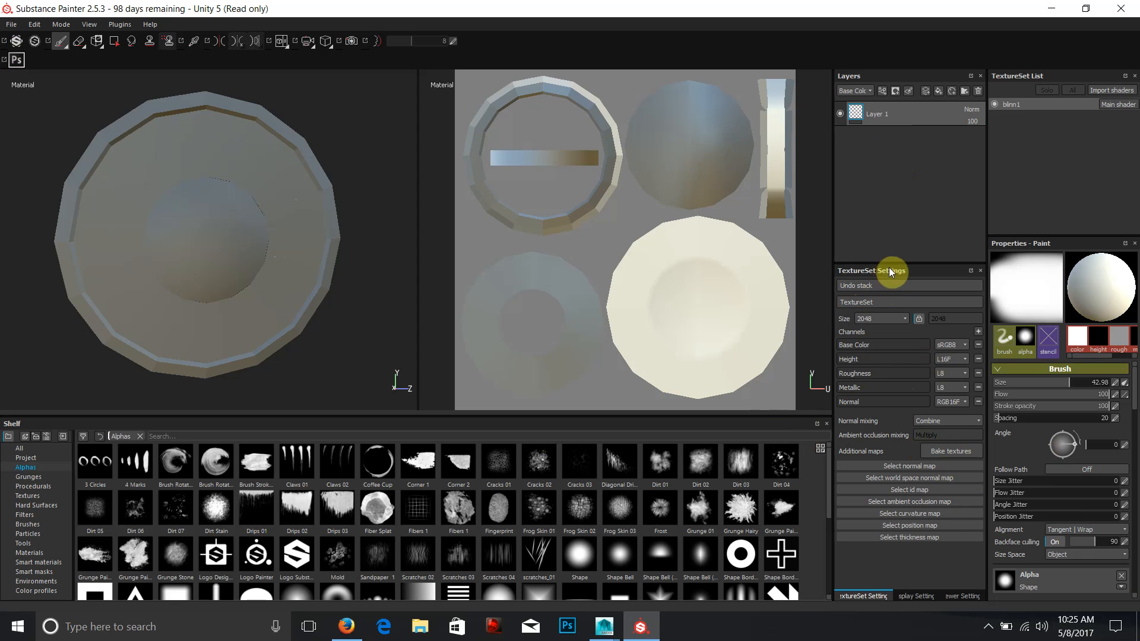
- Bake only the ambient occlusion and curvature maps for blinn1, leaving out normal, world space normal, ID, position and thickness
click(948, 454)
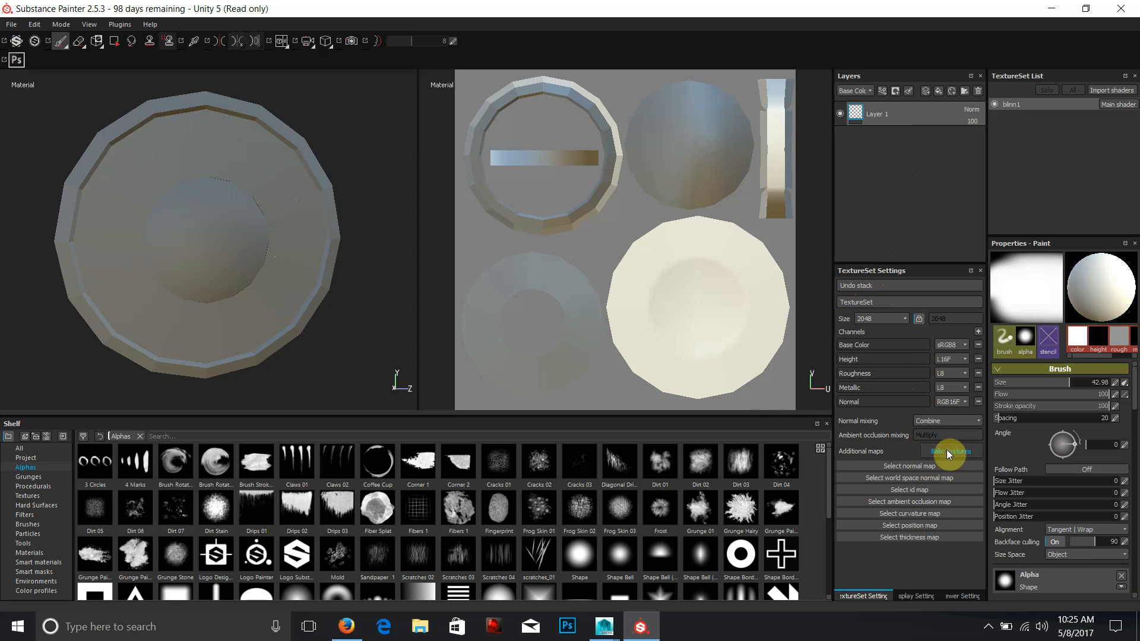
click(400, 167)
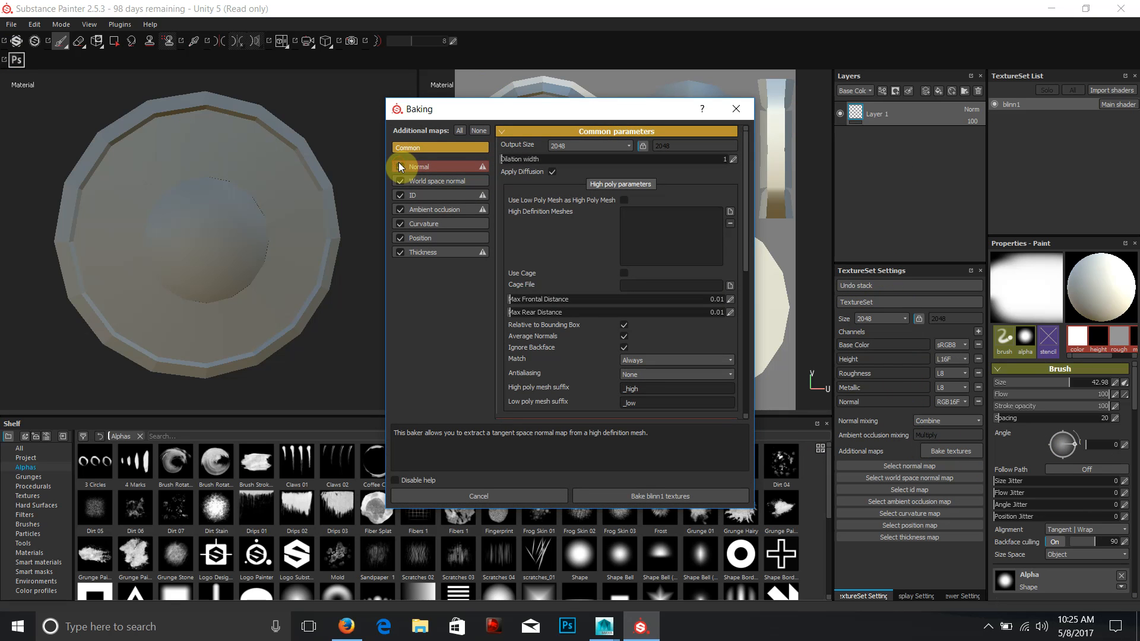
click(401, 181)
click(398, 196)
click(399, 238)
click(399, 253)
click(444, 205)
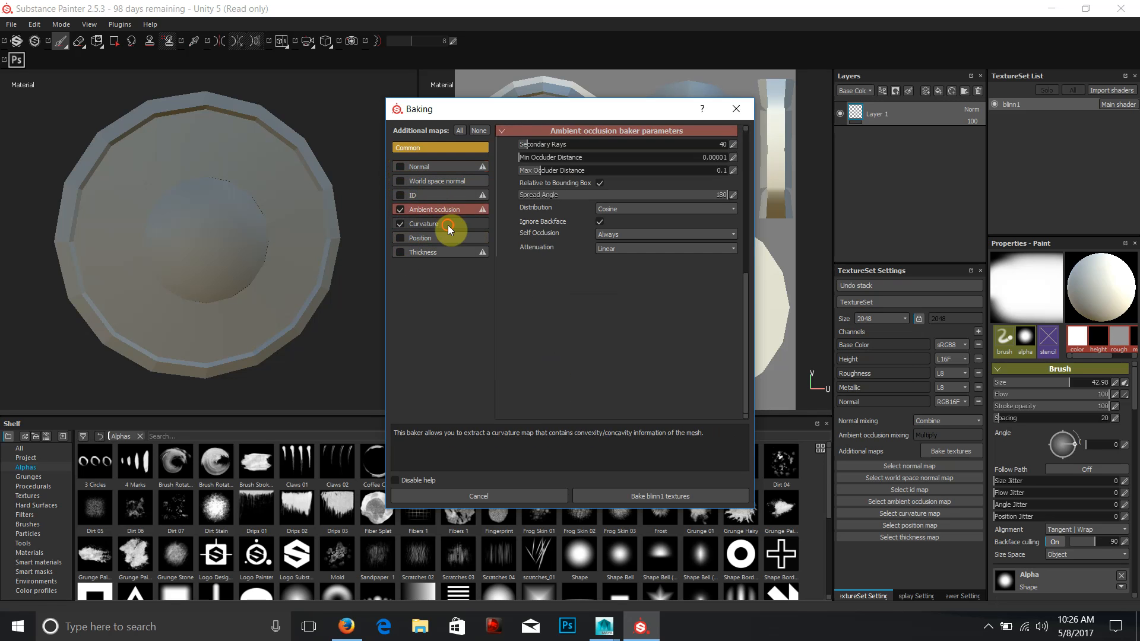
click(448, 225)
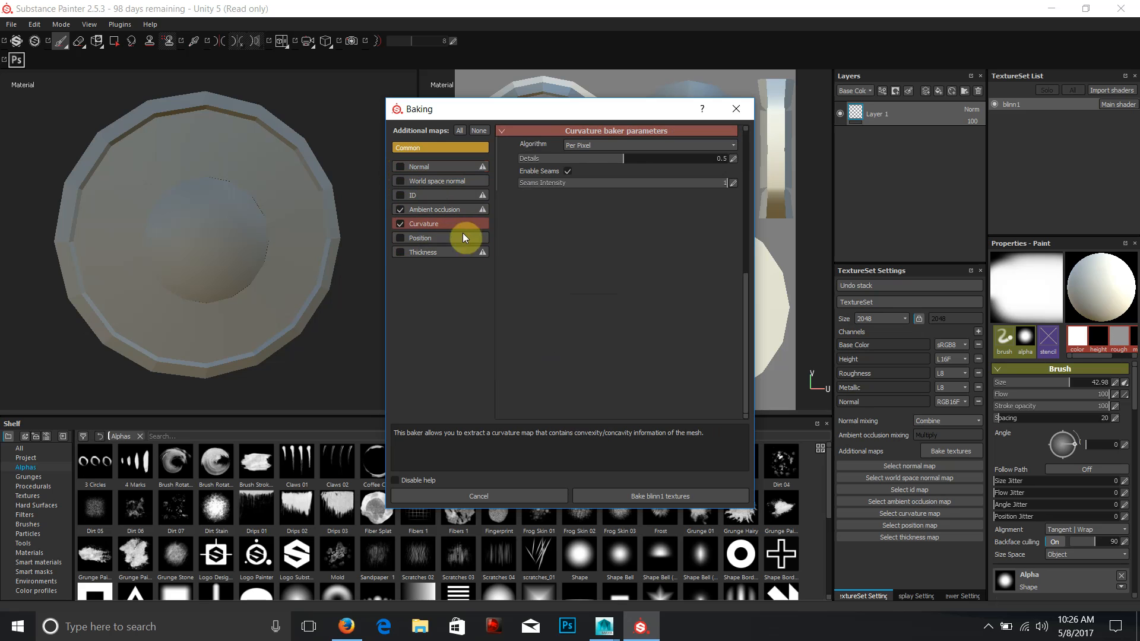
click(632, 497)
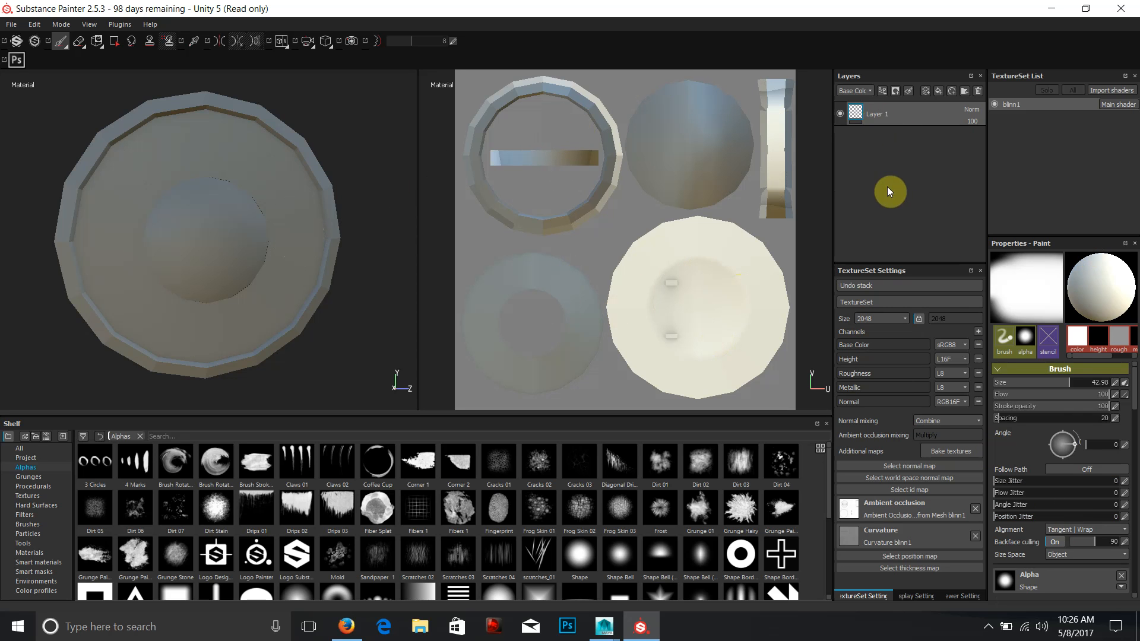
- Look at the project's baked maps in the shelf, widen its category list, and display the materials
click(28, 450)
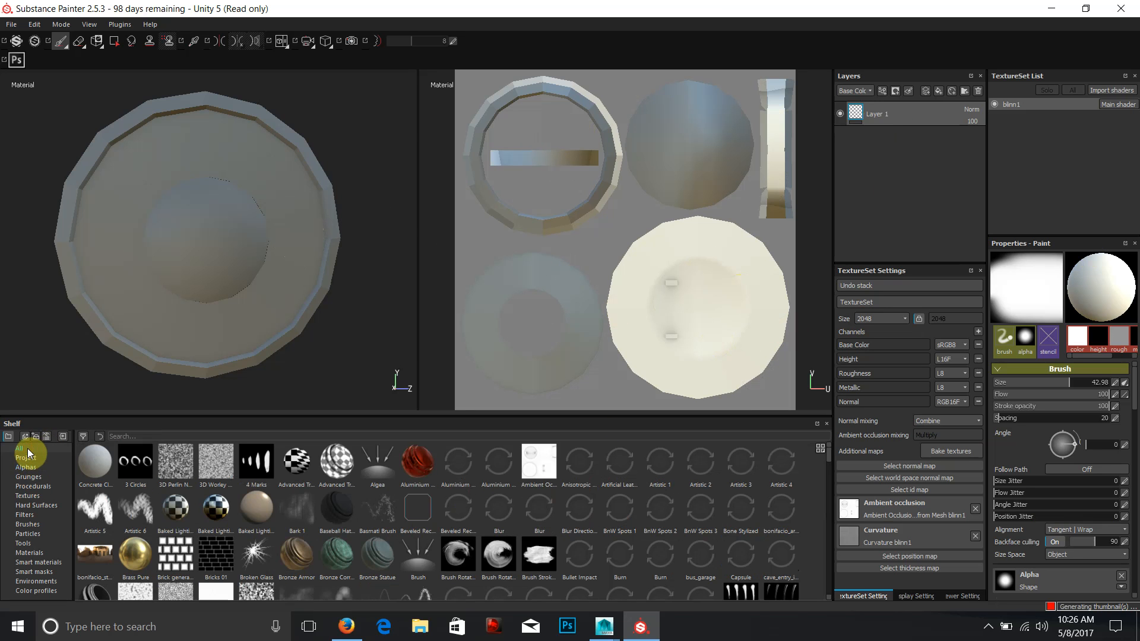
click(28, 459)
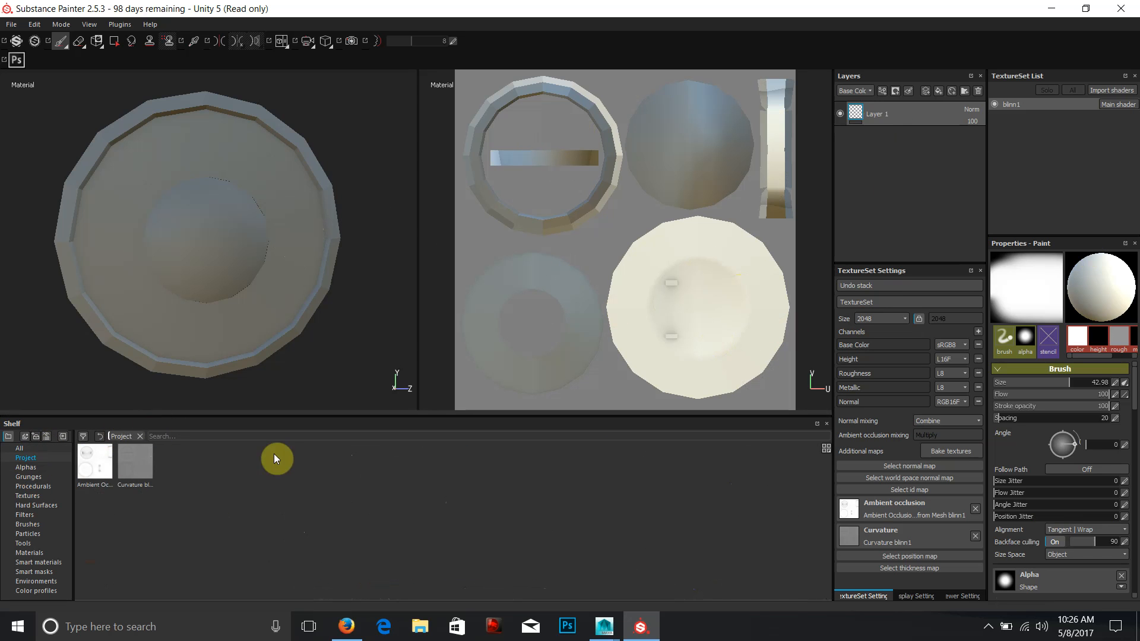
drag(73, 463, 132, 479)
click(33, 553)
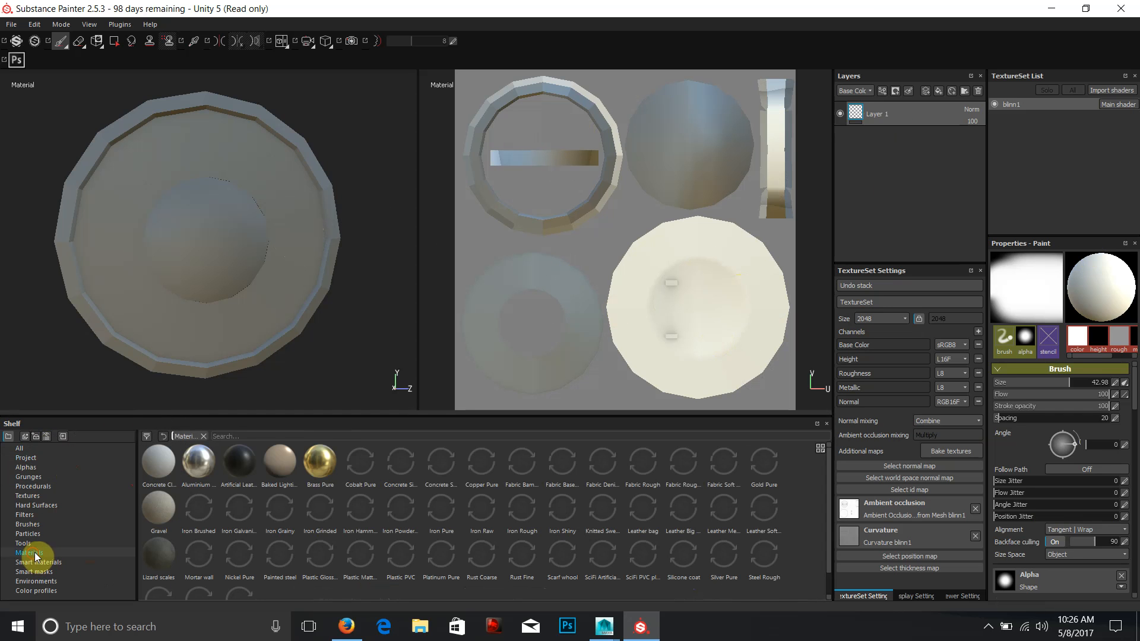
- Try a Brass Pure fill layer, undo it, and add a Gold Pure fill layer instead
drag(316, 461, 946, 104)
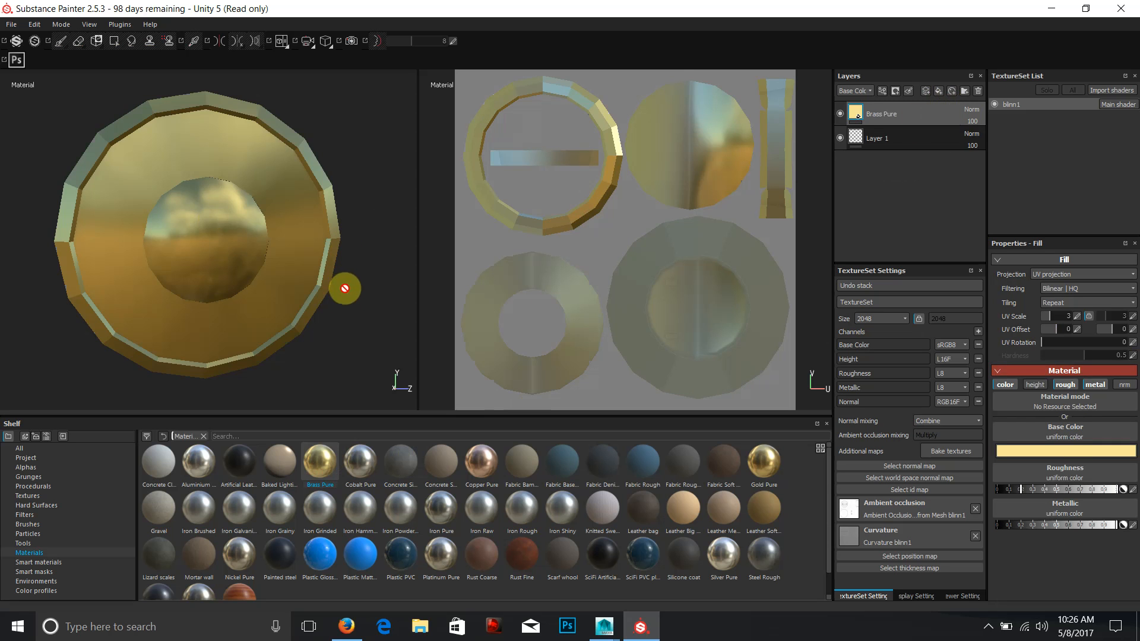
key(ctrl+z)
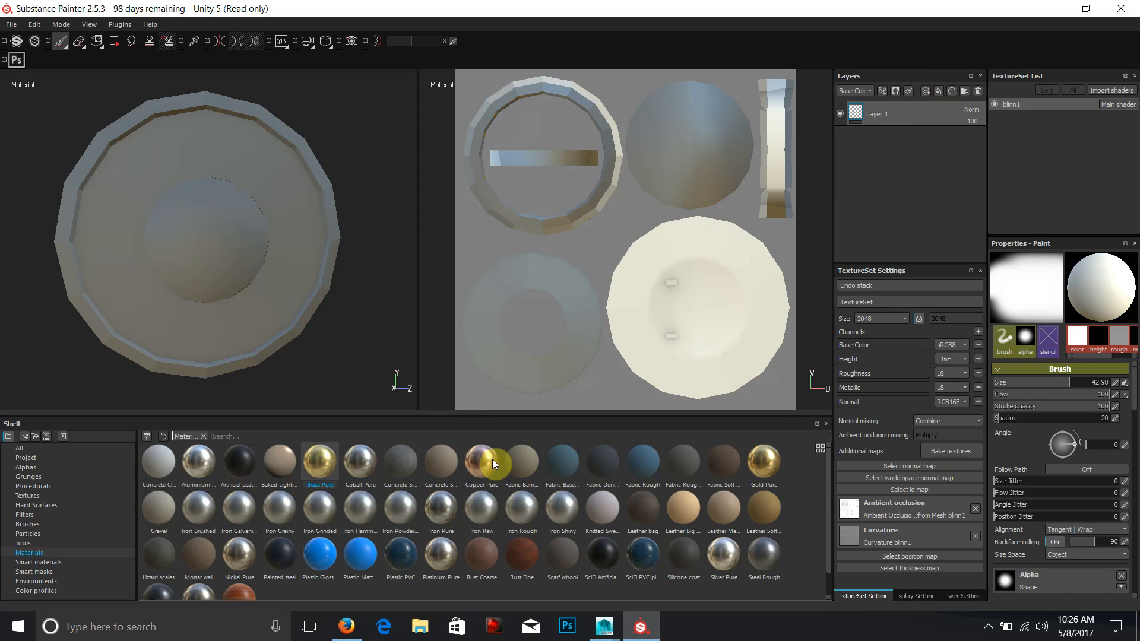
drag(749, 472, 906, 109)
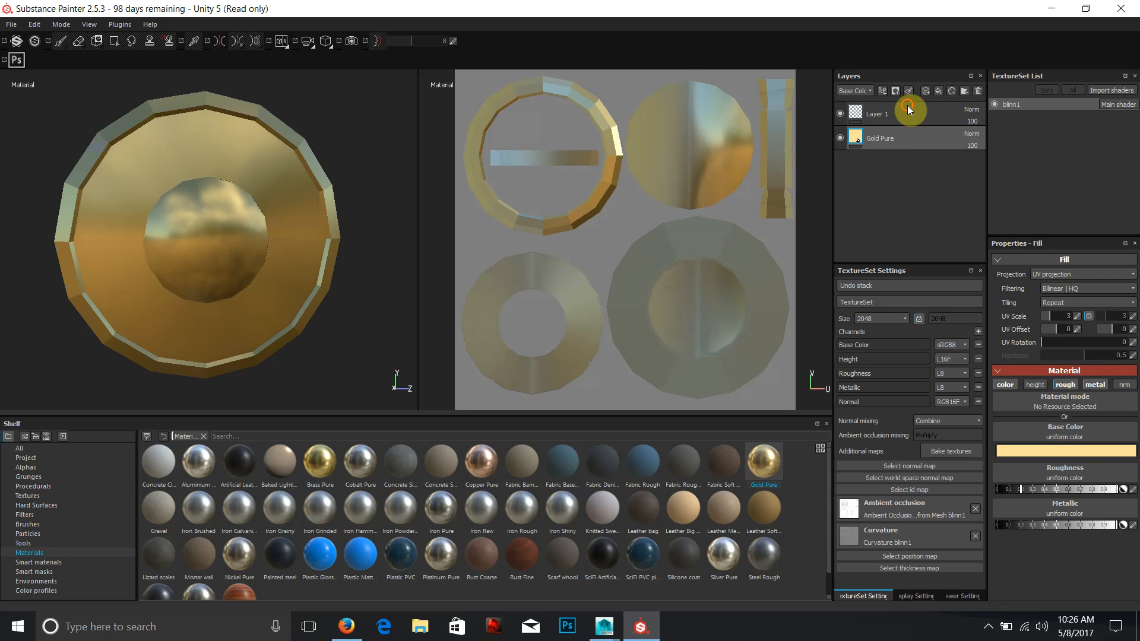
- Delete the empty Layer 1 and stack Wood american cherry and Iron Shiny fill layers above Gold Pure
click(903, 111)
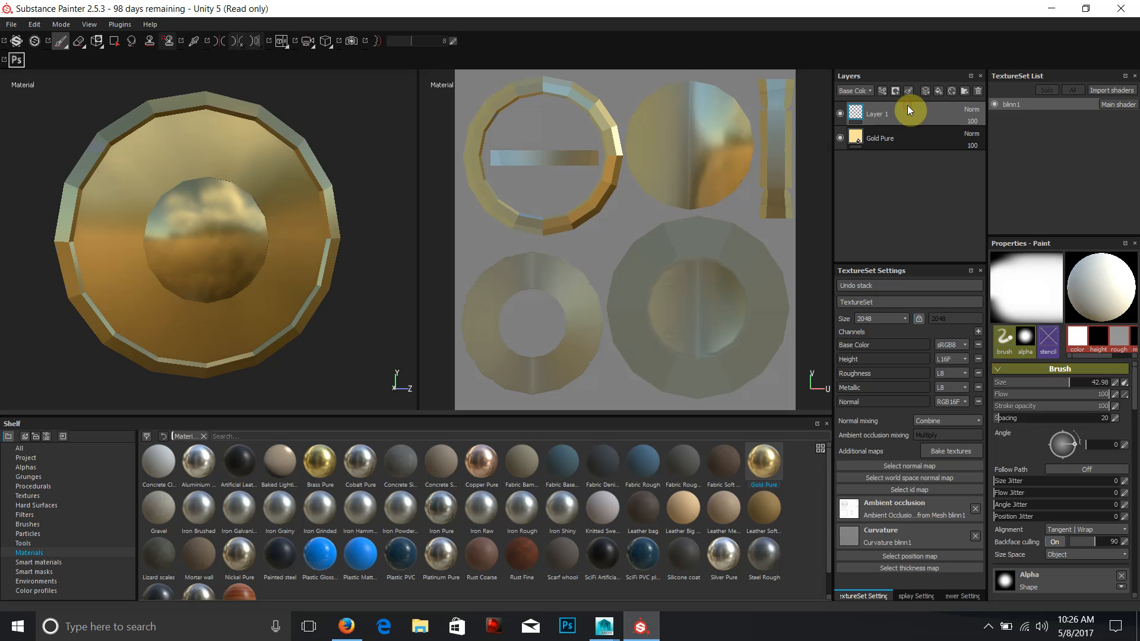
click(977, 90)
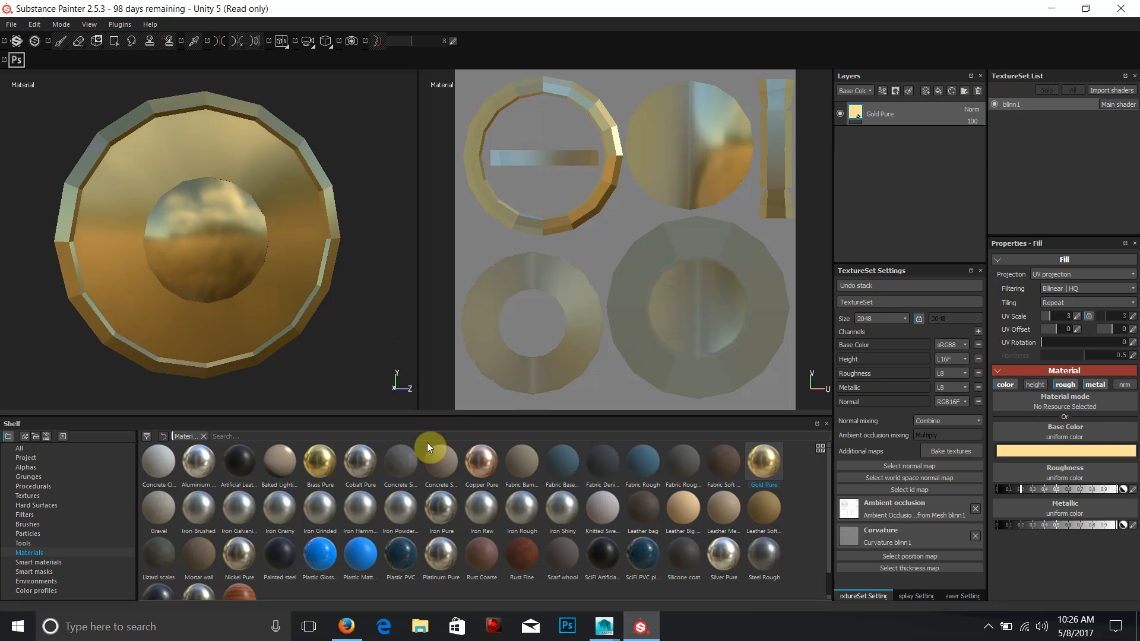
scroll(282, 535, down, 1)
drag(236, 575, 916, 102)
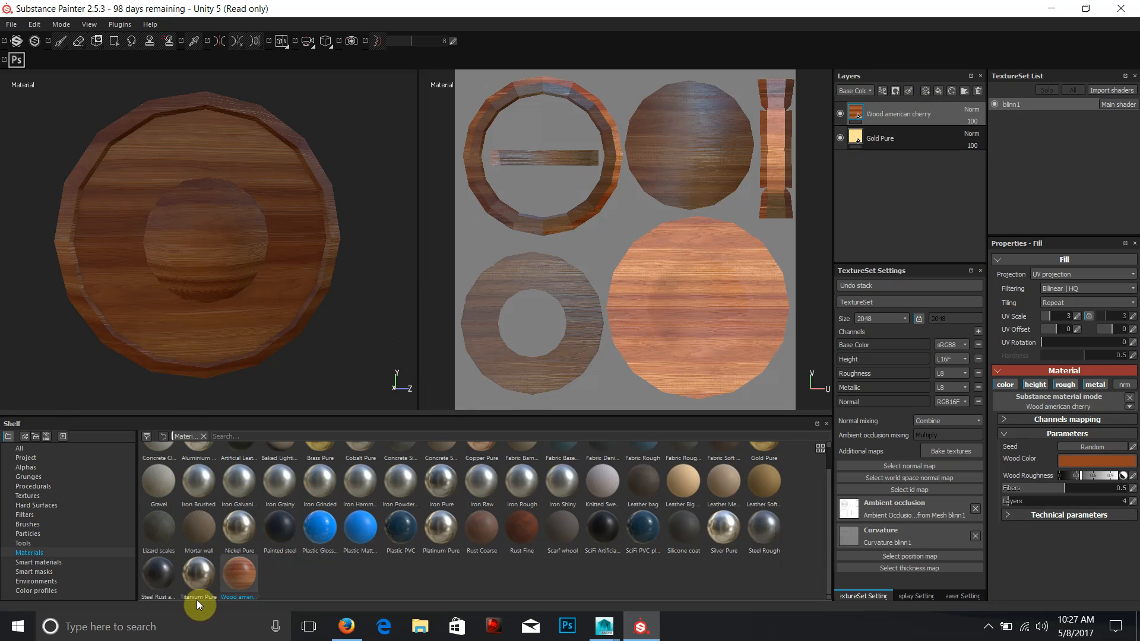
scroll(408, 517, up, 1)
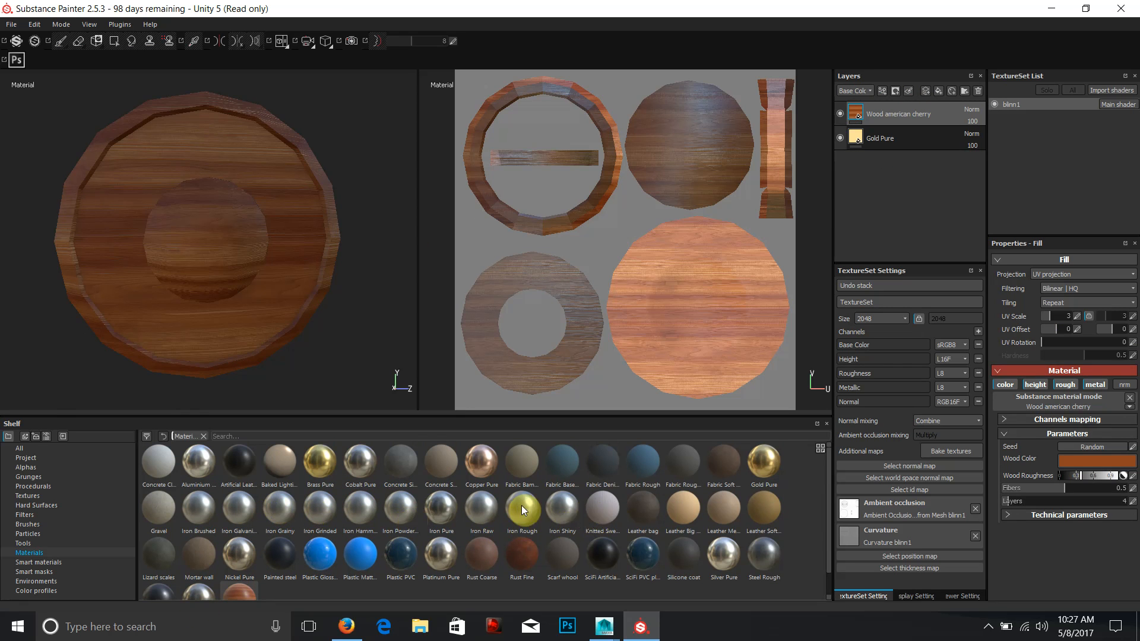
drag(557, 514, 878, 104)
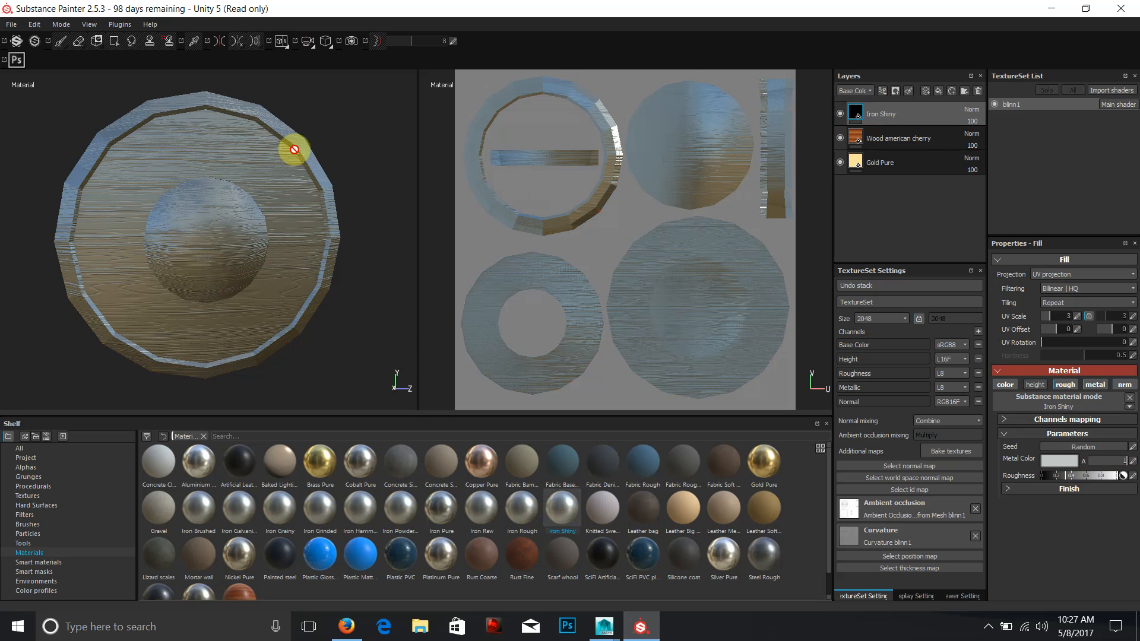
- Add a black mask to each of the Iron Shiny, Wood american cherry and Gold Pure layers
right_click(882, 109)
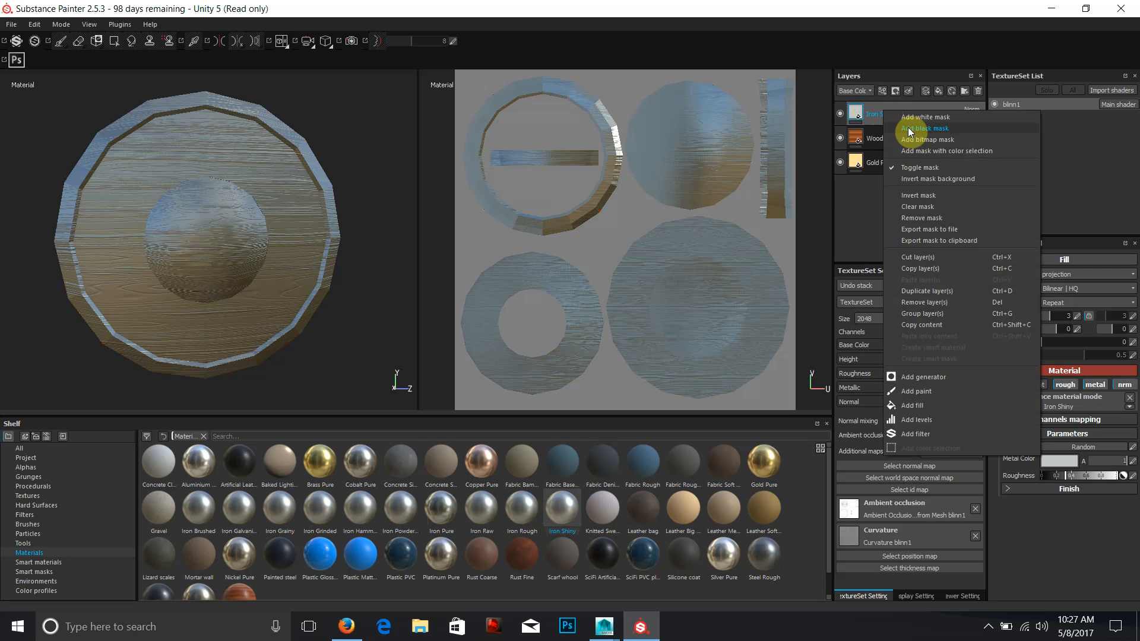
click(907, 127)
right_click(905, 138)
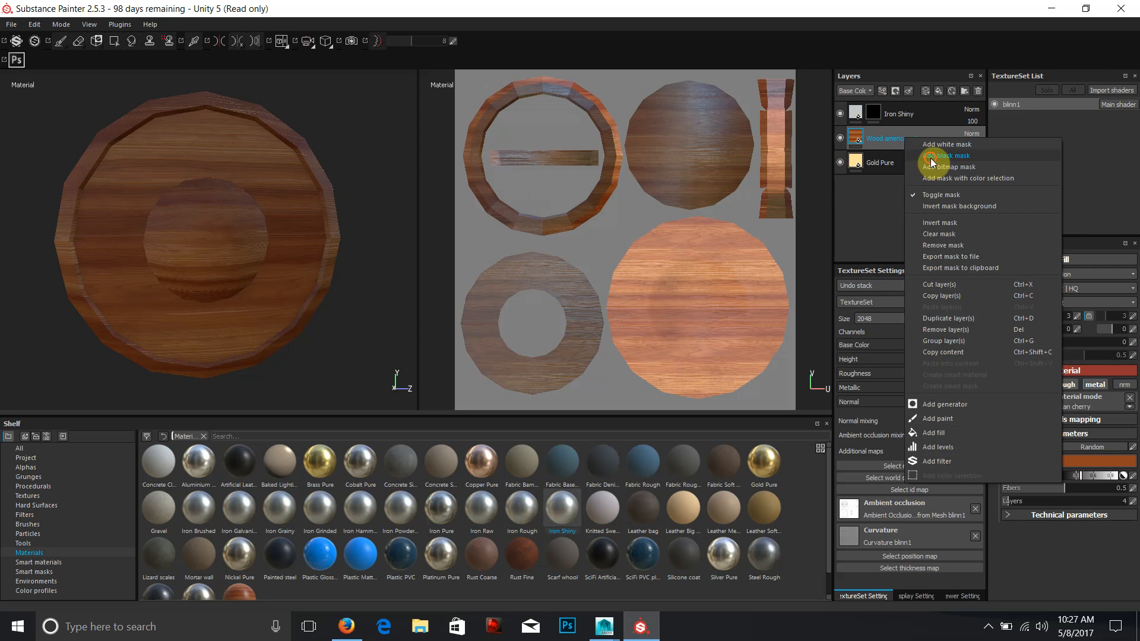
click(930, 157)
right_click(894, 163)
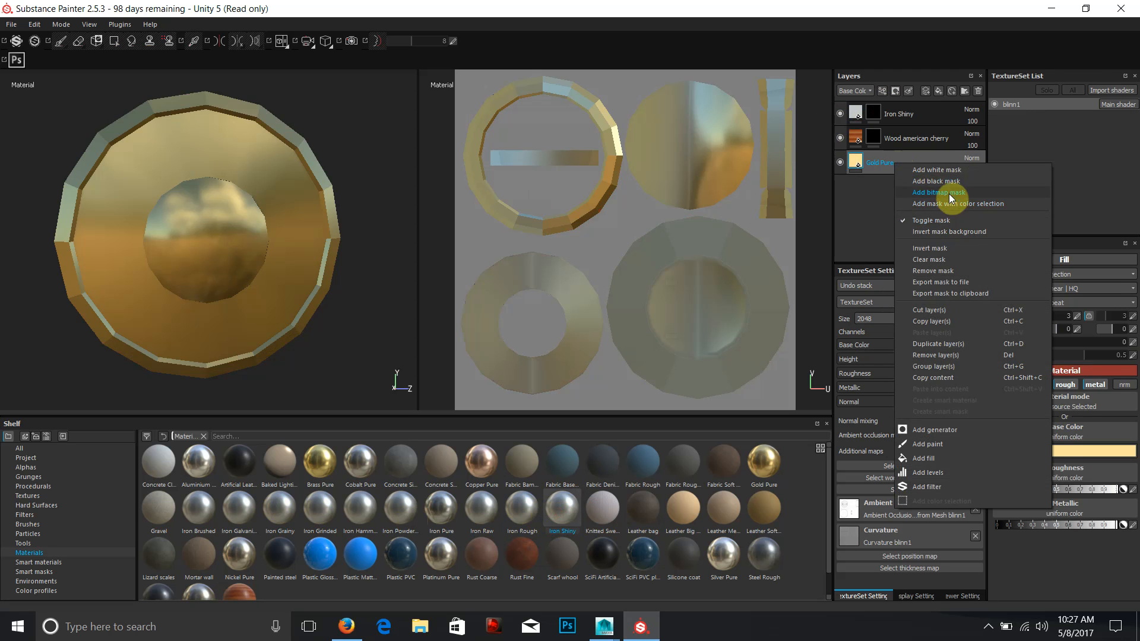
click(949, 184)
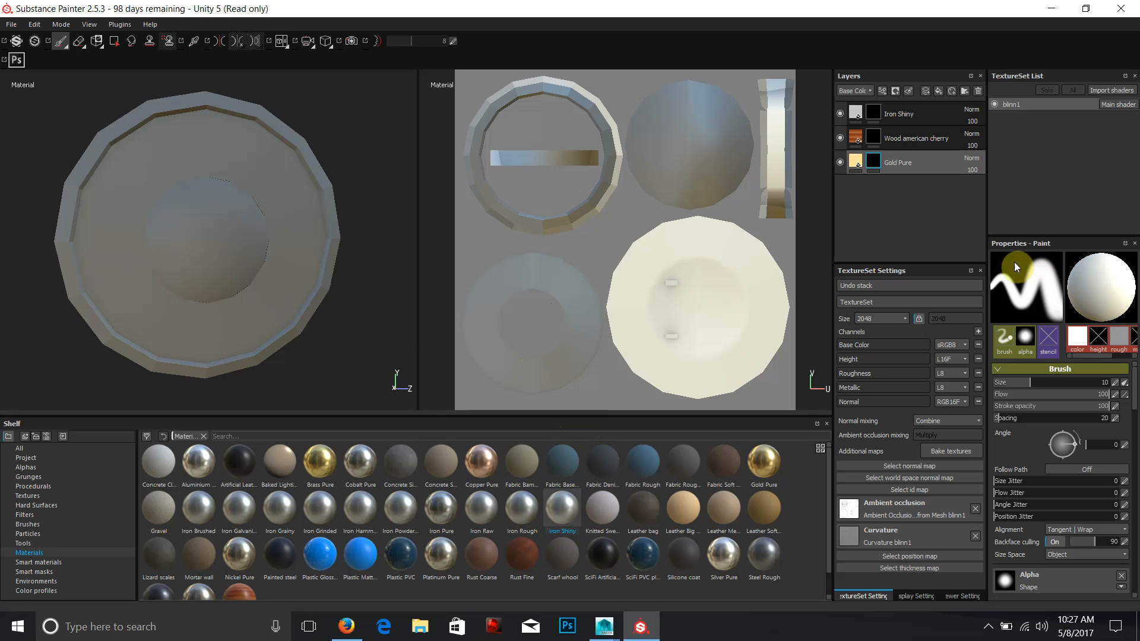
right_click(871, 162)
click(858, 196)
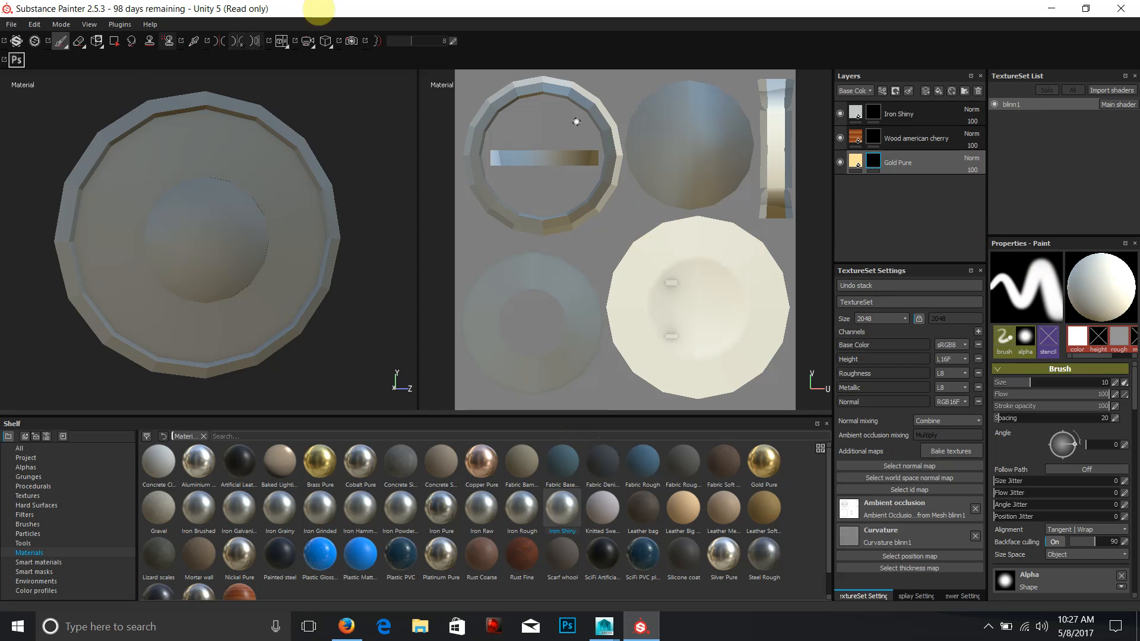
- Reveal Gold Pure on the shield's central boss by filling its UV island white in the layer's mask with UV-chunk Polygon Fill
click(114, 42)
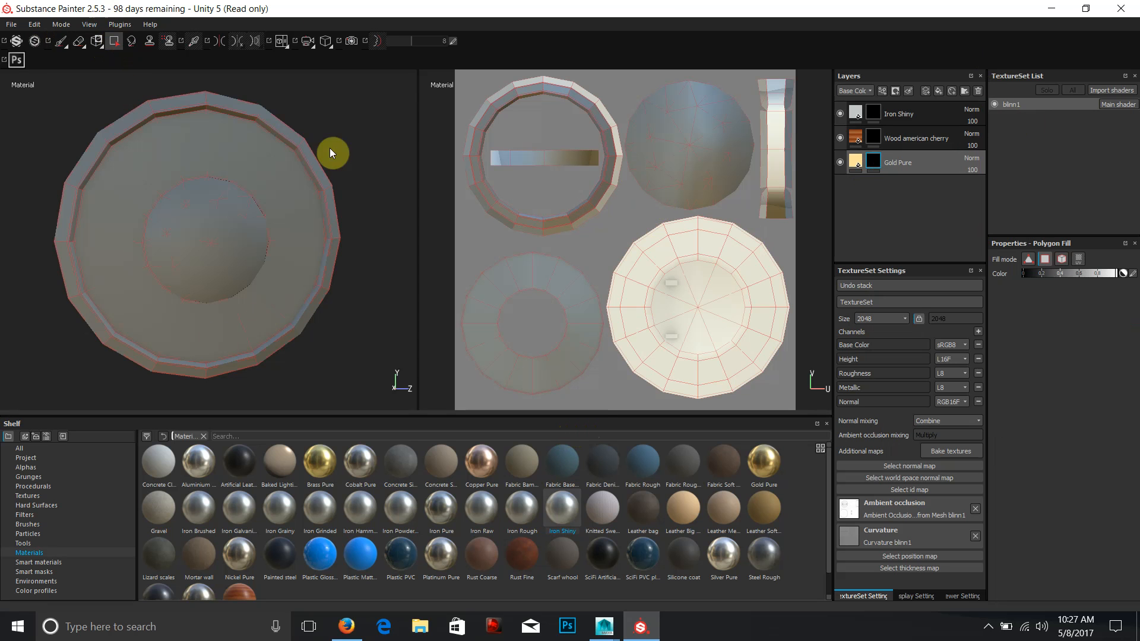
click(875, 162)
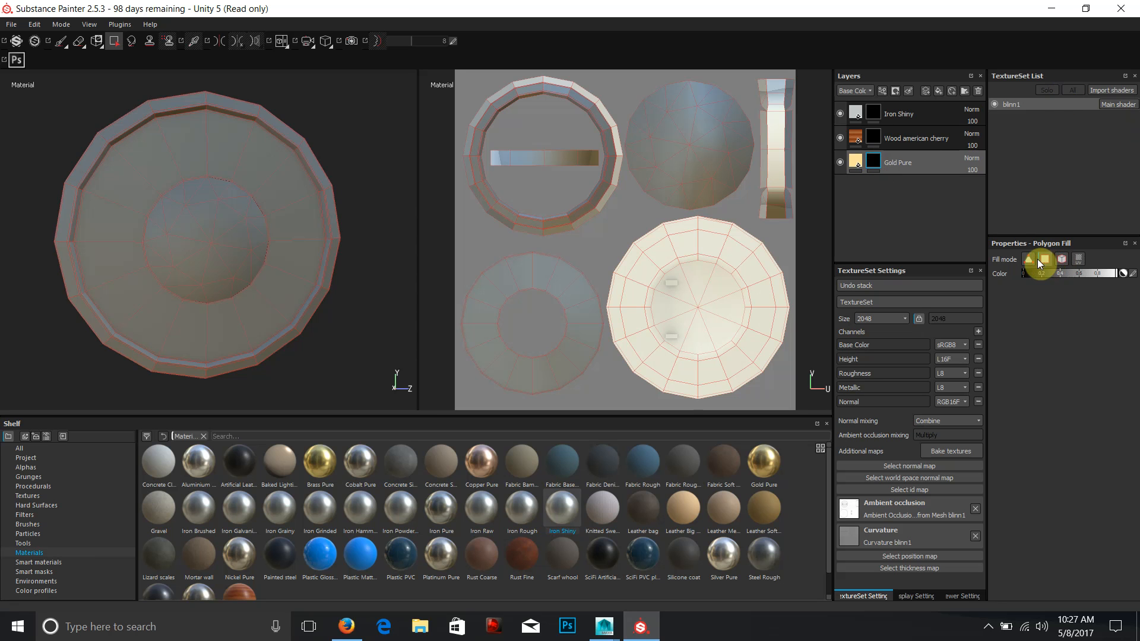
click(1124, 274)
click(691, 153)
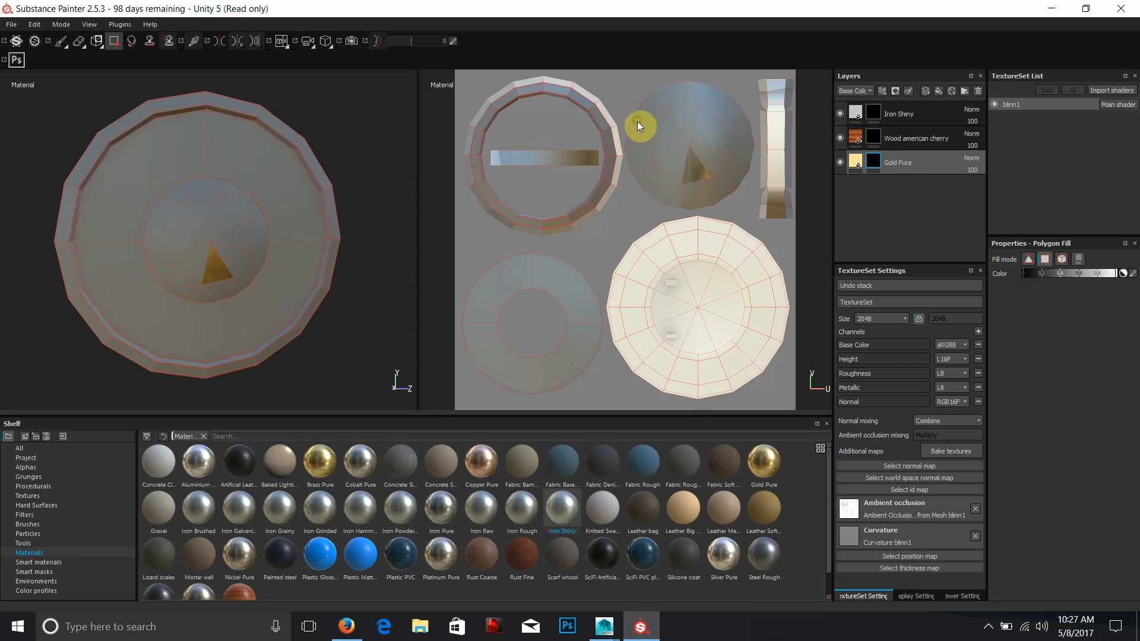
click(1077, 259)
click(671, 126)
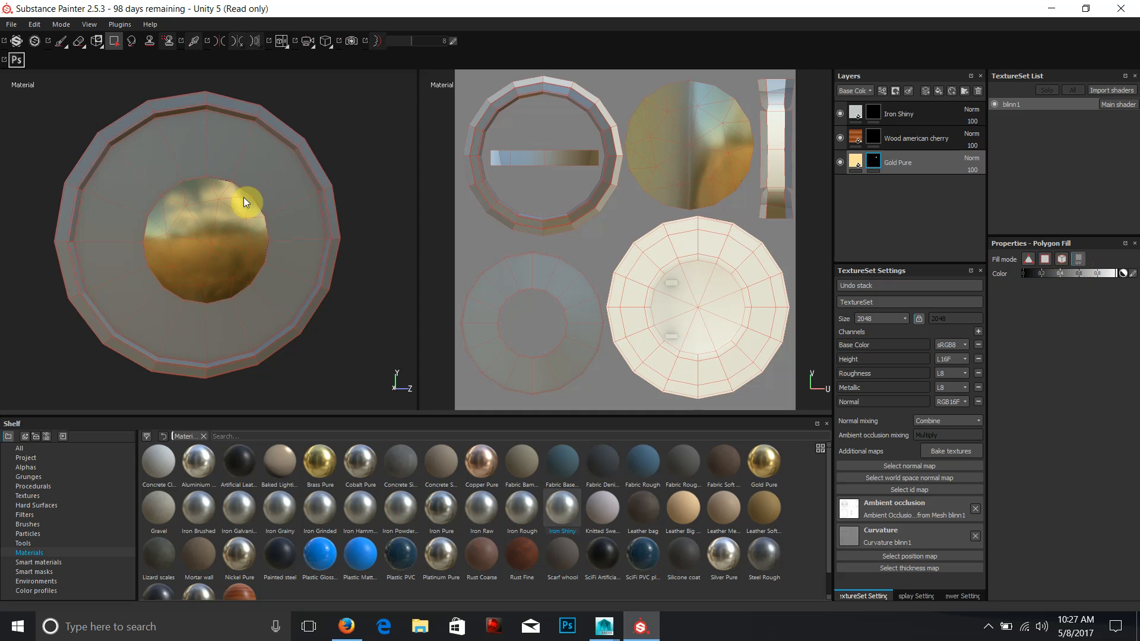
- Fill the large disc and outer rim UV islands in the Wood american cherry mask
click(873, 138)
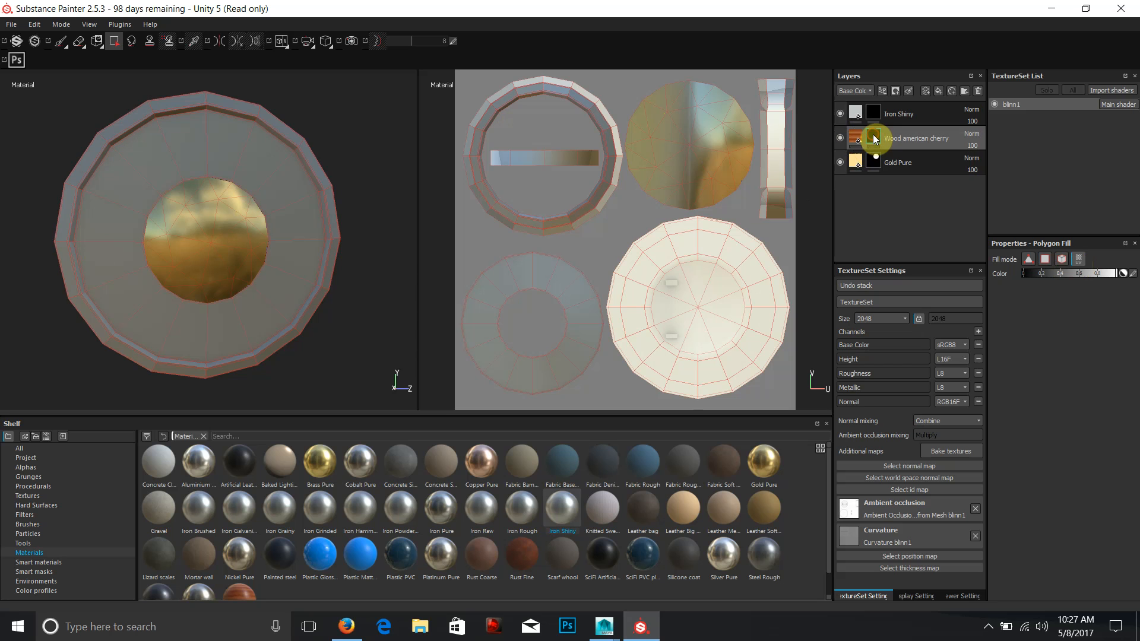
click(662, 248)
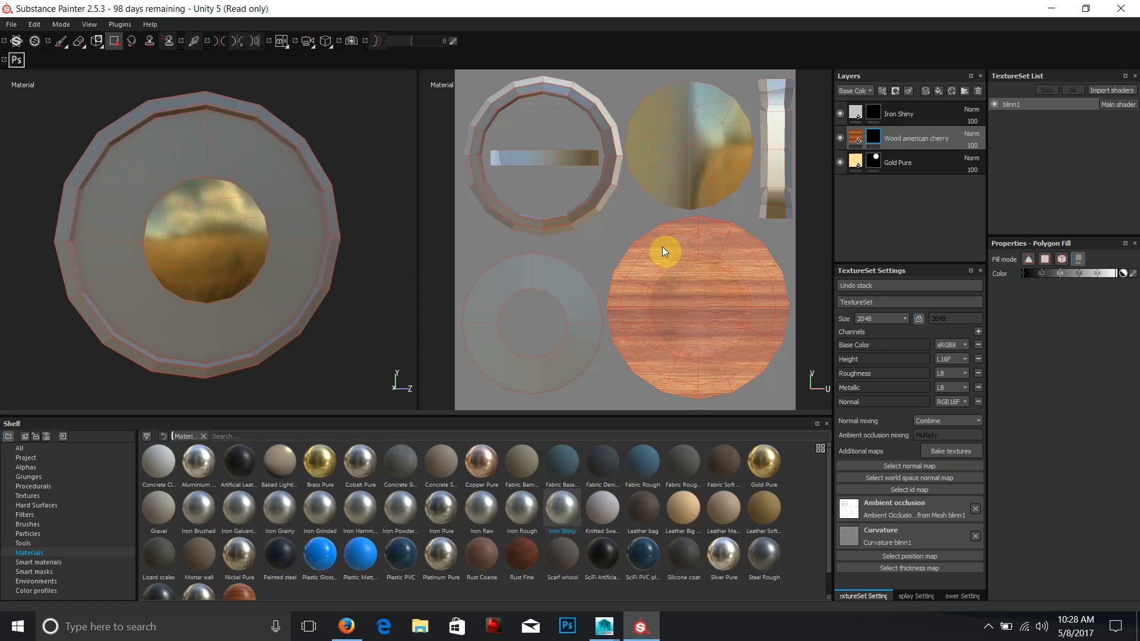
click(547, 83)
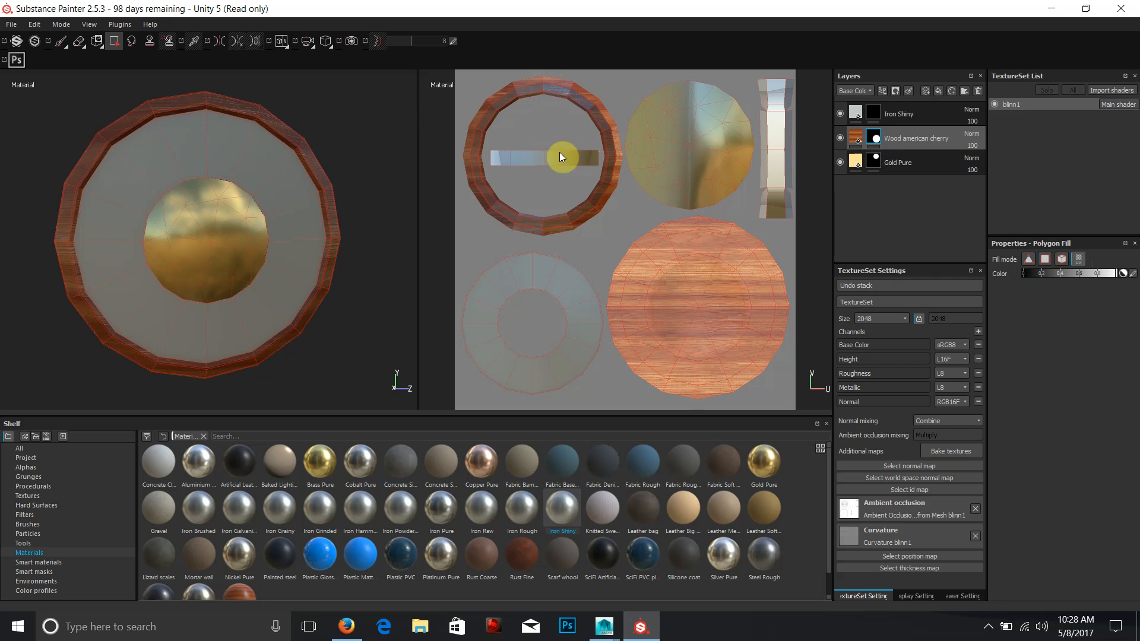
- Fill the two narrow strip UV islands in the Iron Shiny mask and check the shield's front
click(873, 113)
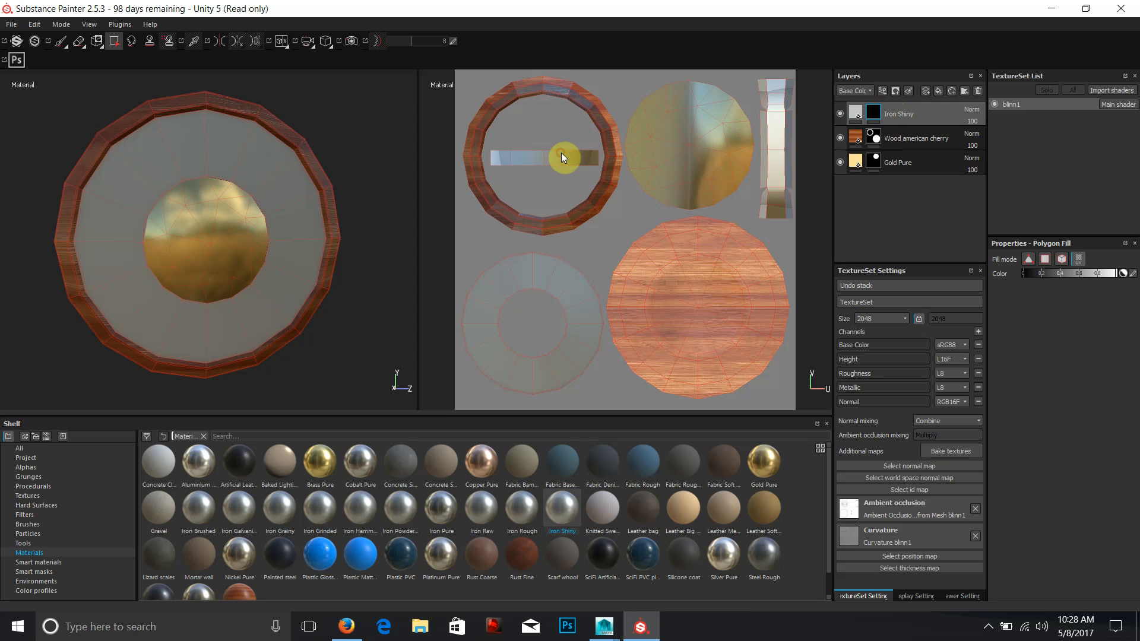
click(1078, 259)
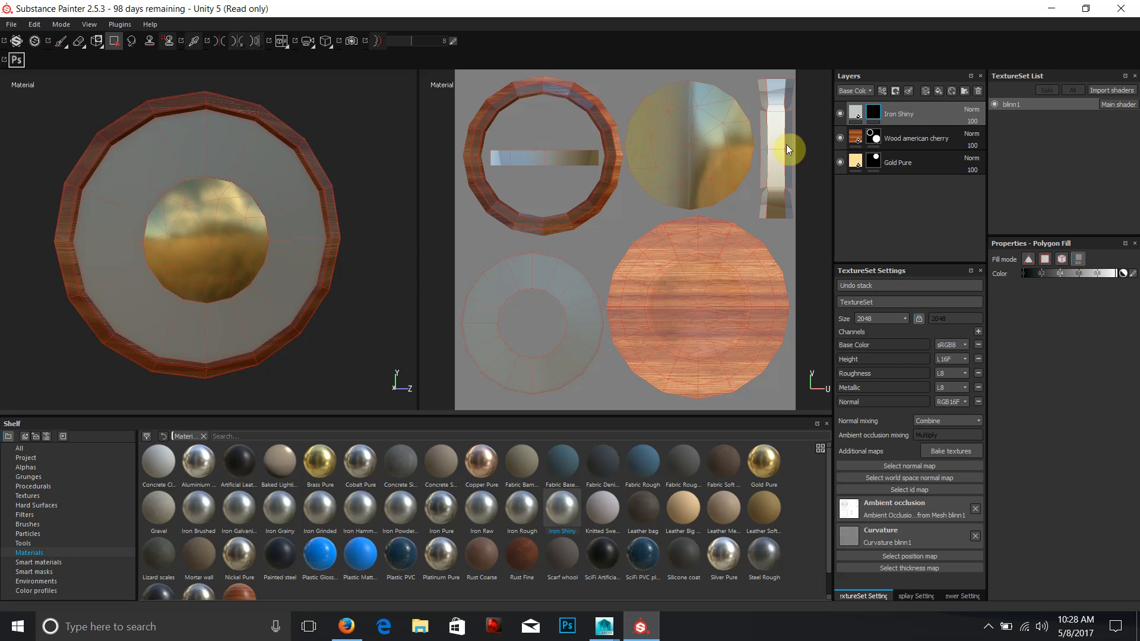
click(774, 97)
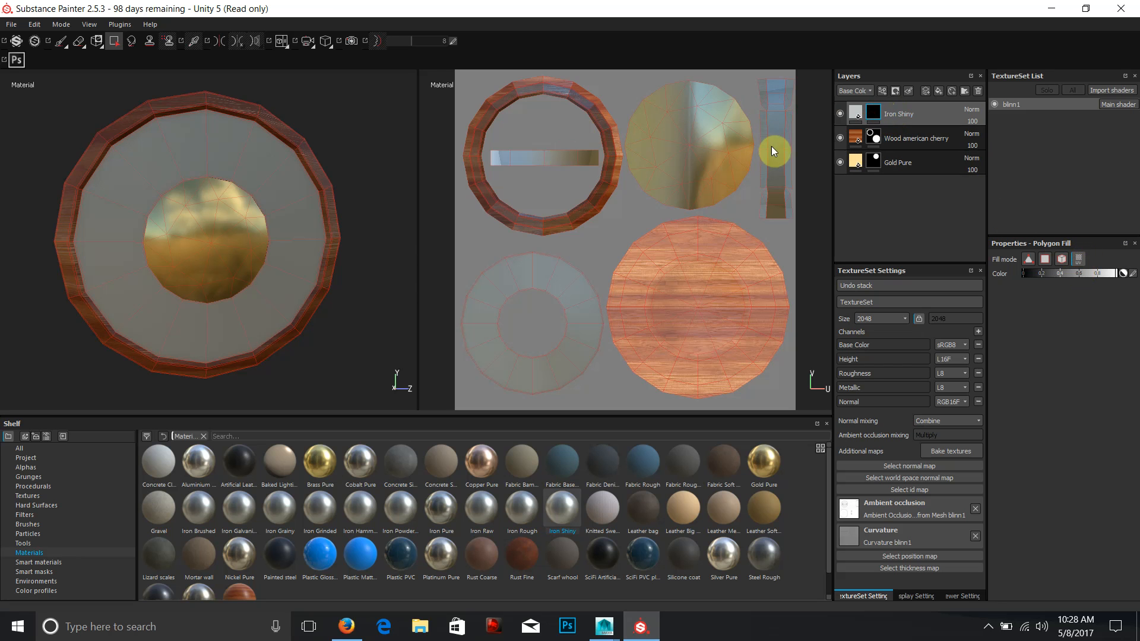
click(575, 159)
drag(183, 240, 134, 258)
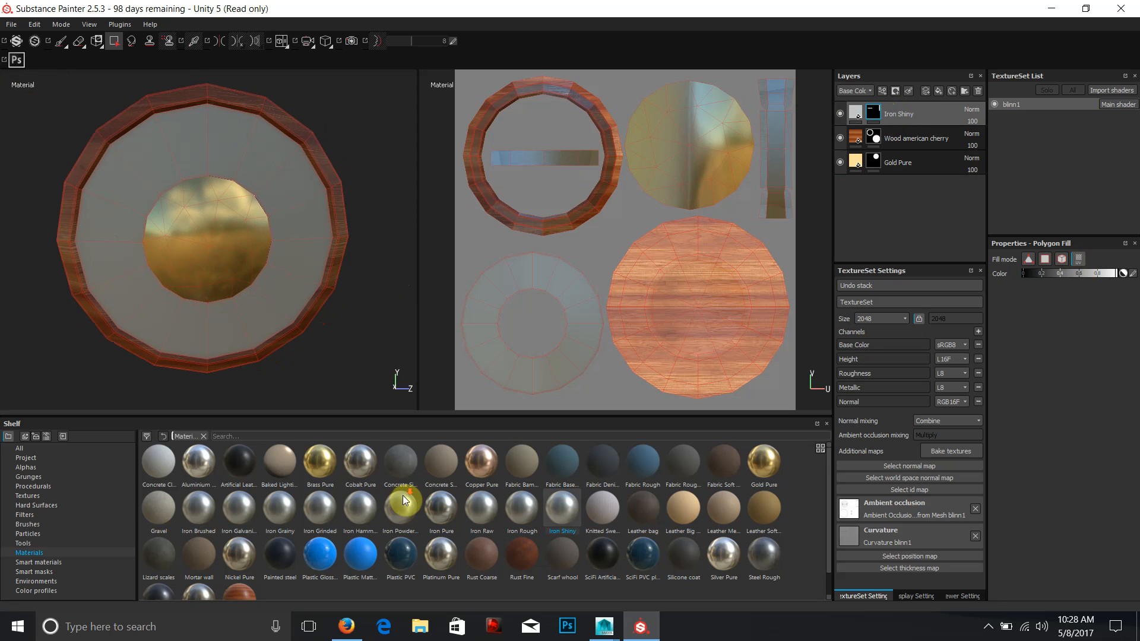
- Add the Wood Walnut smart material to the layer stack beneath the Gold Pure layer
scroll(403, 499, down, 1)
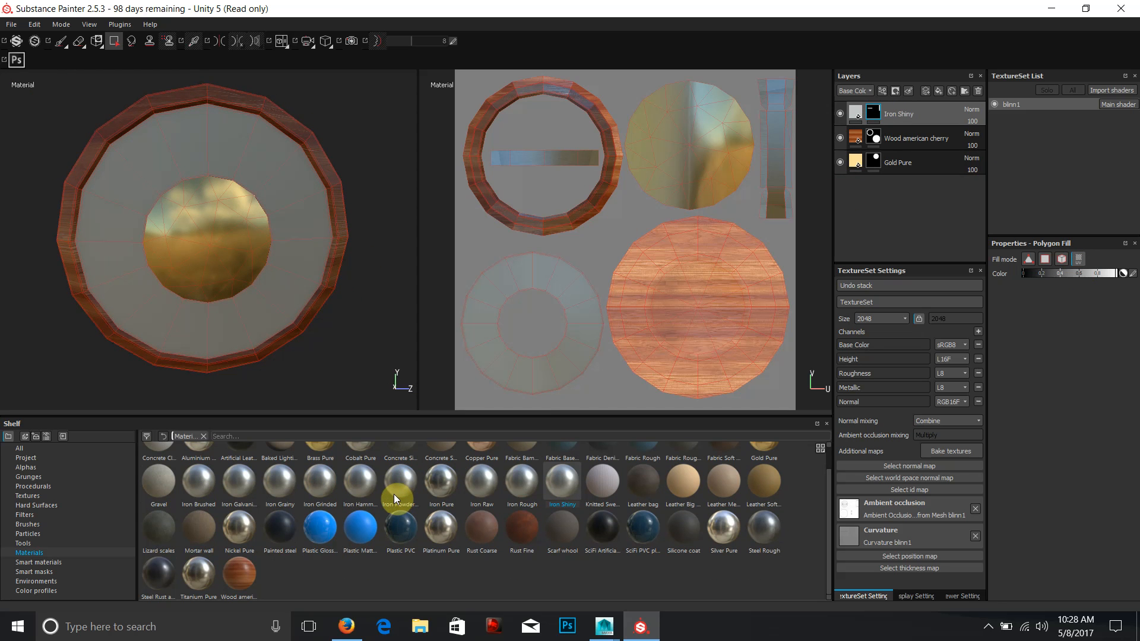
mouse_move(722, 540)
mouse_move(554, 541)
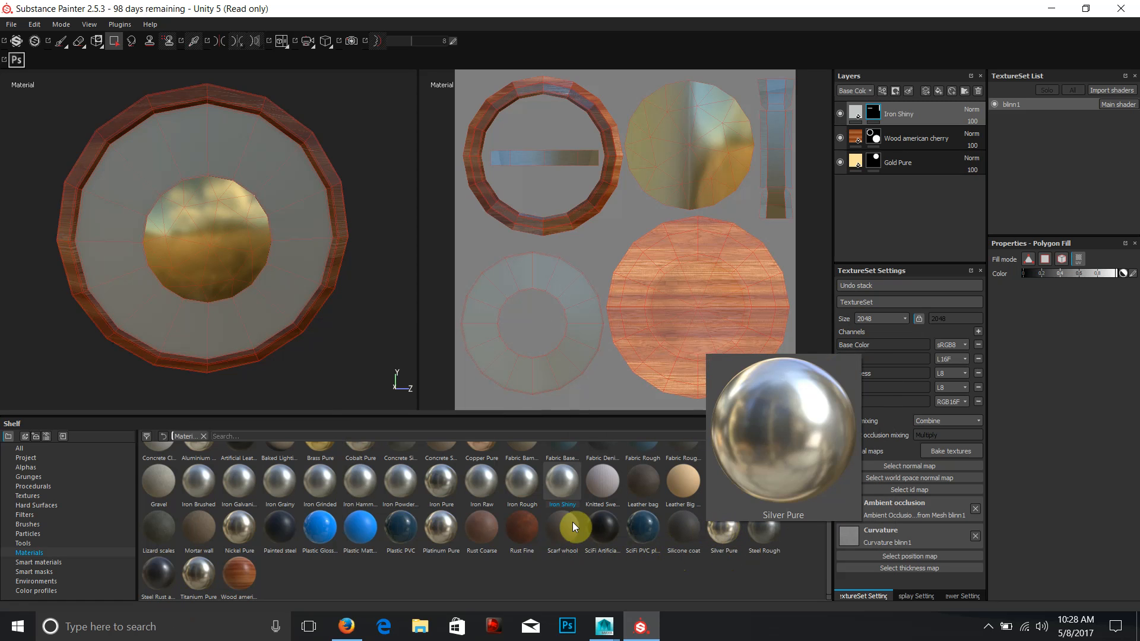
scroll(580, 522, up, 1)
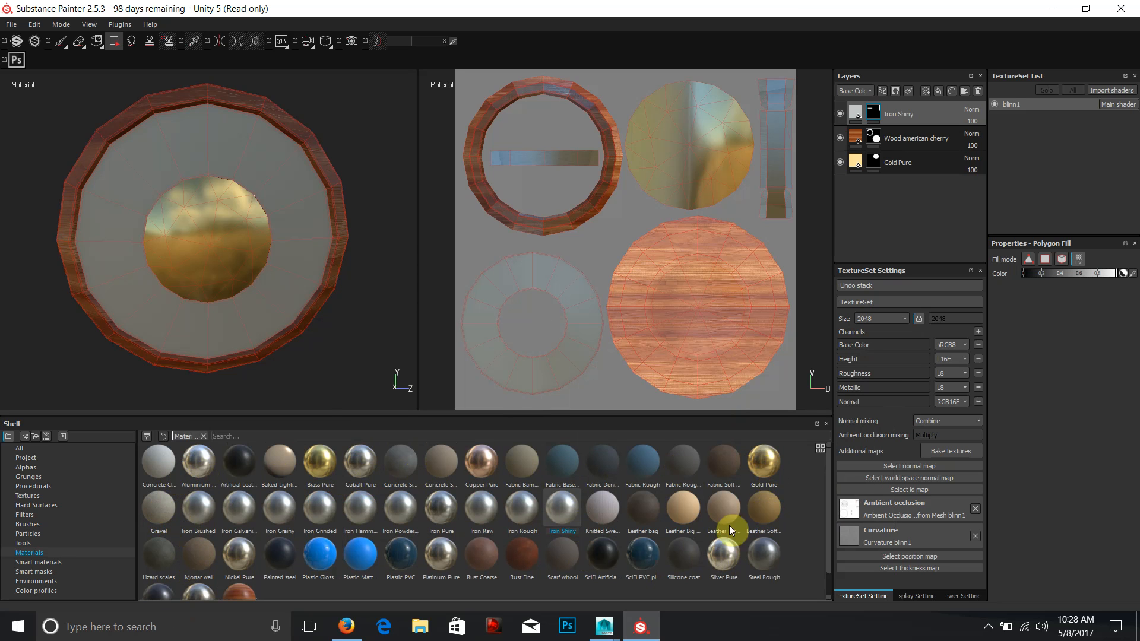
click(37, 562)
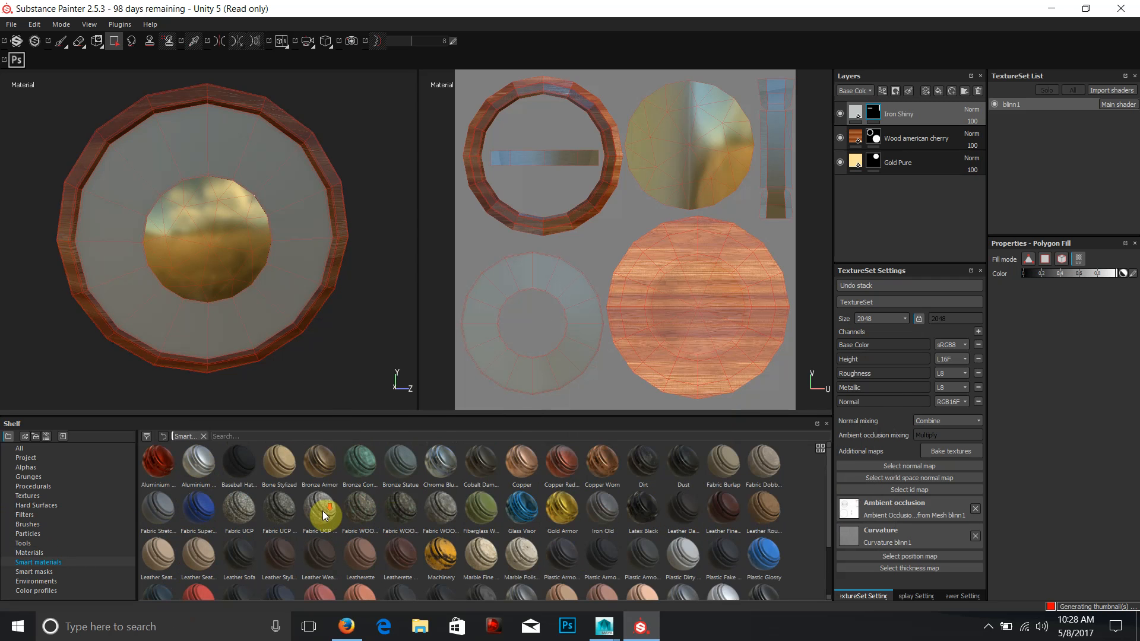
scroll(323, 511, down, 2)
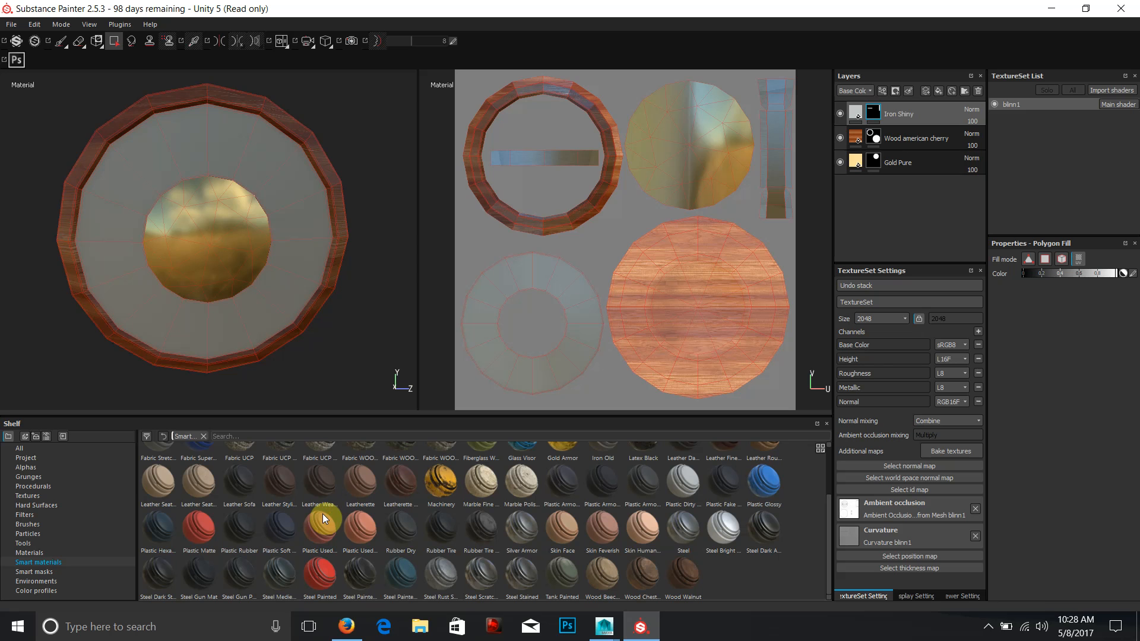
drag(679, 576, 920, 195)
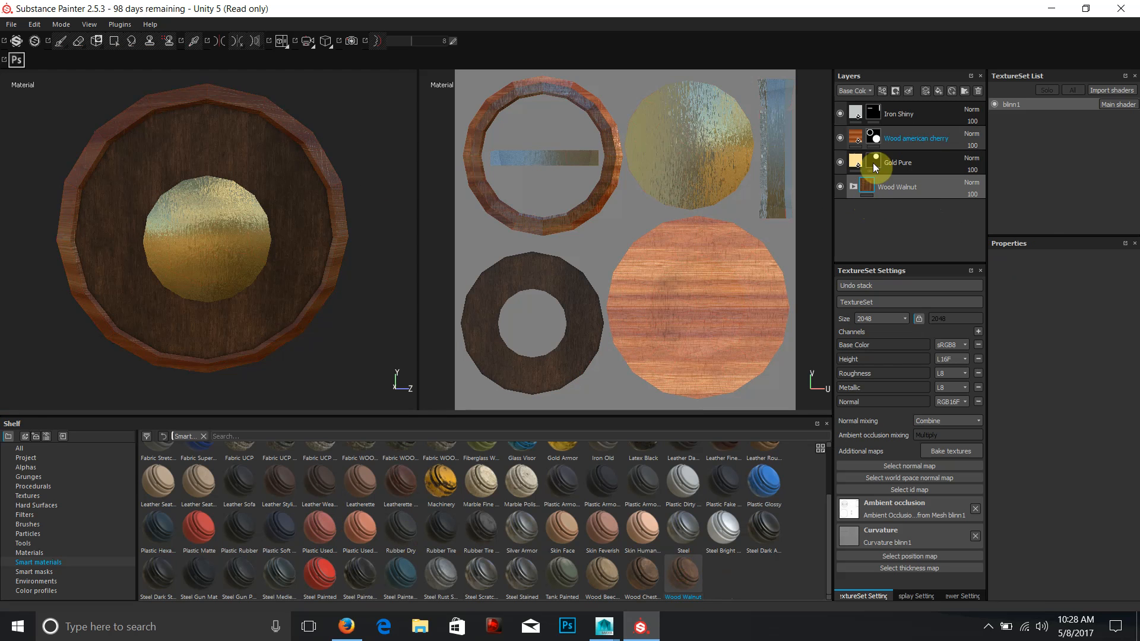
- Add a black mask to Wood Walnut and fill the ring-shaped UV island of the shield's front face in it
right_click(888, 180)
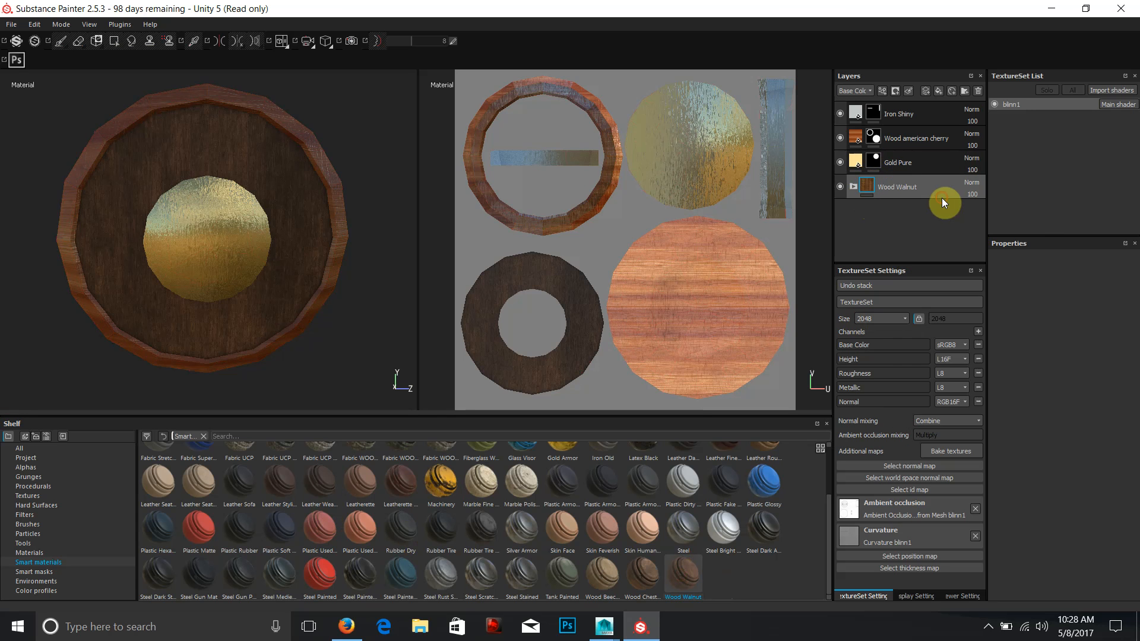
click(942, 199)
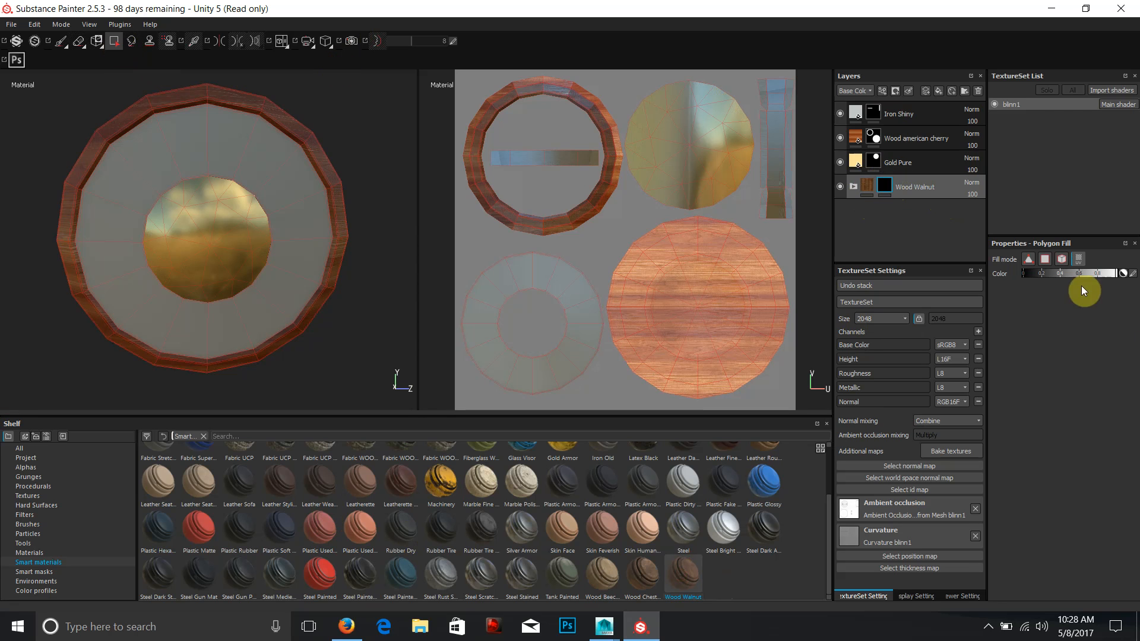
click(502, 284)
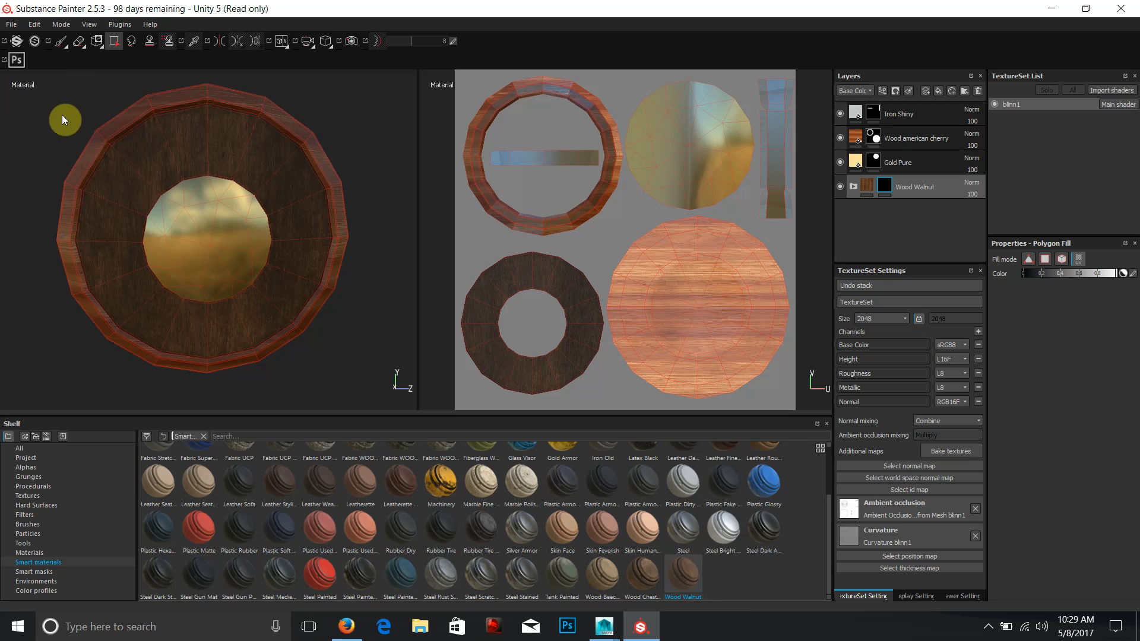
drag(339, 212, 319, 183)
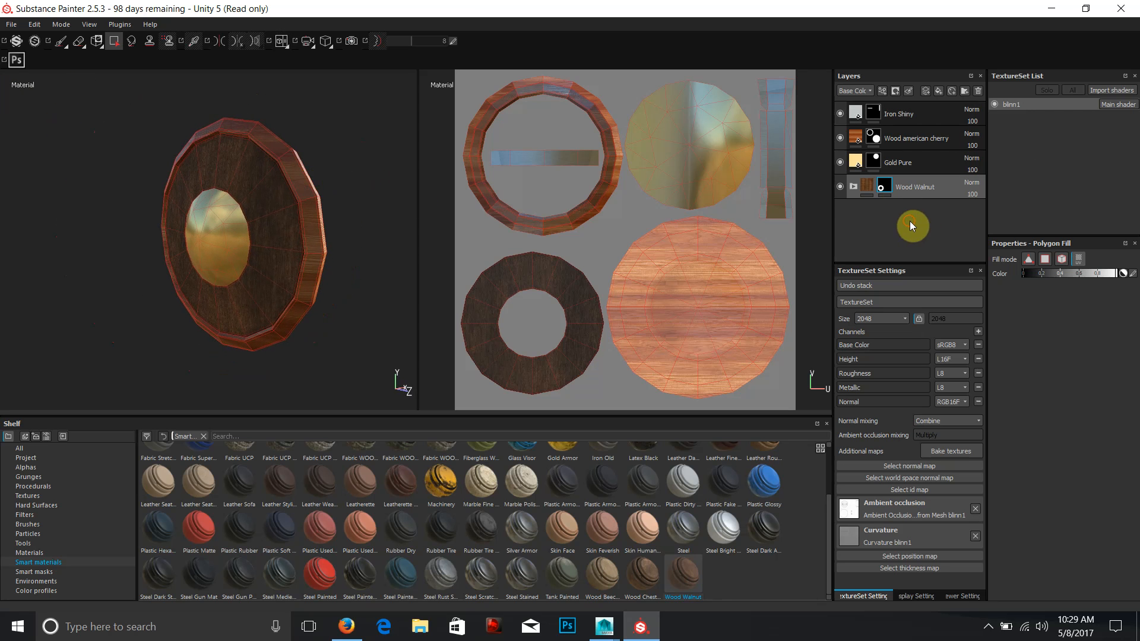
- Darken the Wood Color of the Wood american cherry layer to a deep brown (R 0.329, G 0.129, B 0.034)
click(856, 161)
drag(335, 287, 326, 308)
drag(158, 213, 438, 211)
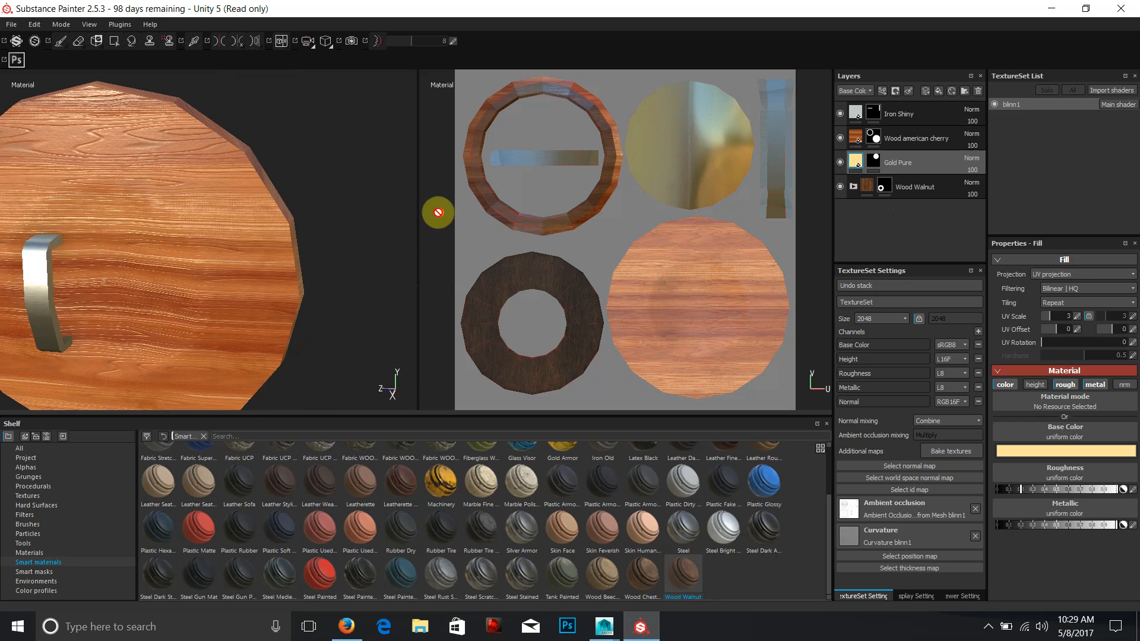
click(853, 141)
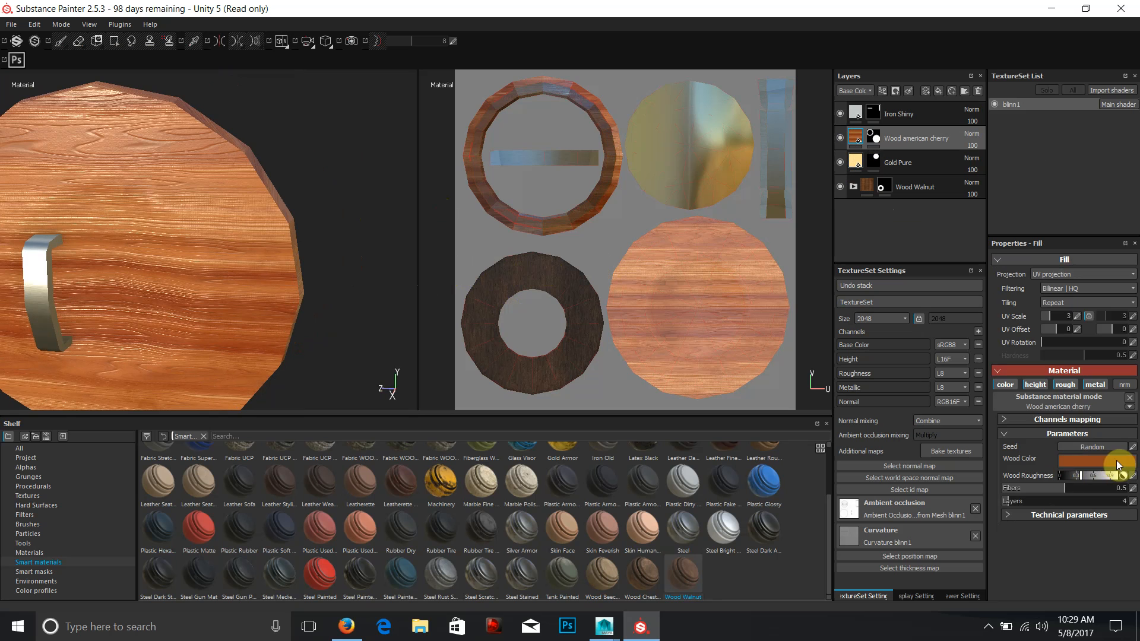
click(1116, 463)
drag(1035, 452, 1040, 499)
drag(363, 204, 59, 193)
drag(225, 228, 237, 171)
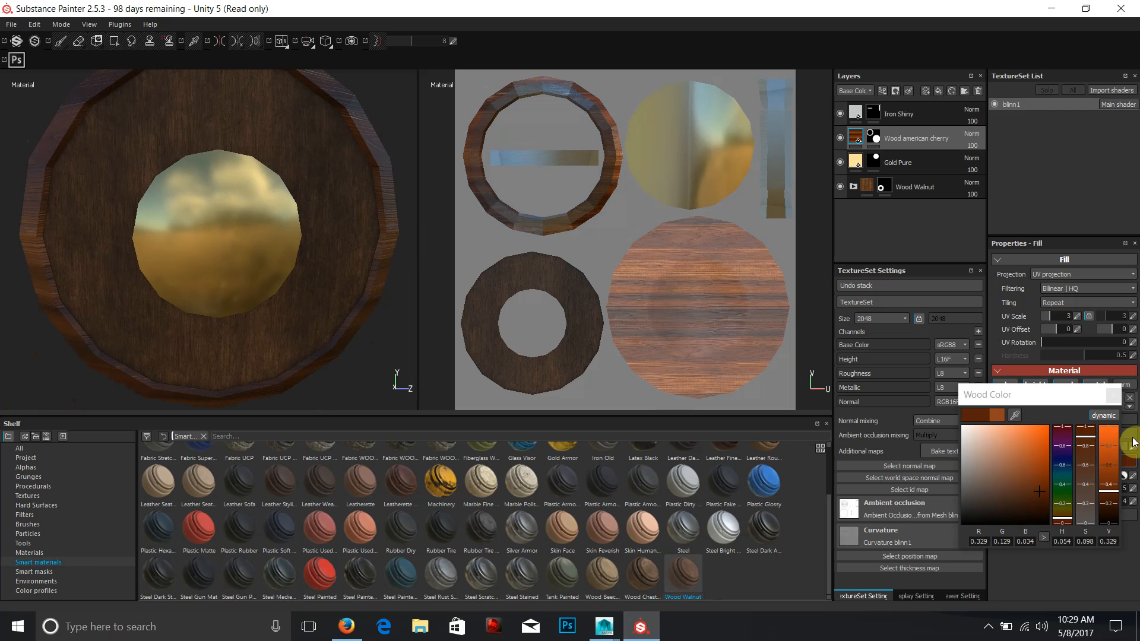
click(1112, 396)
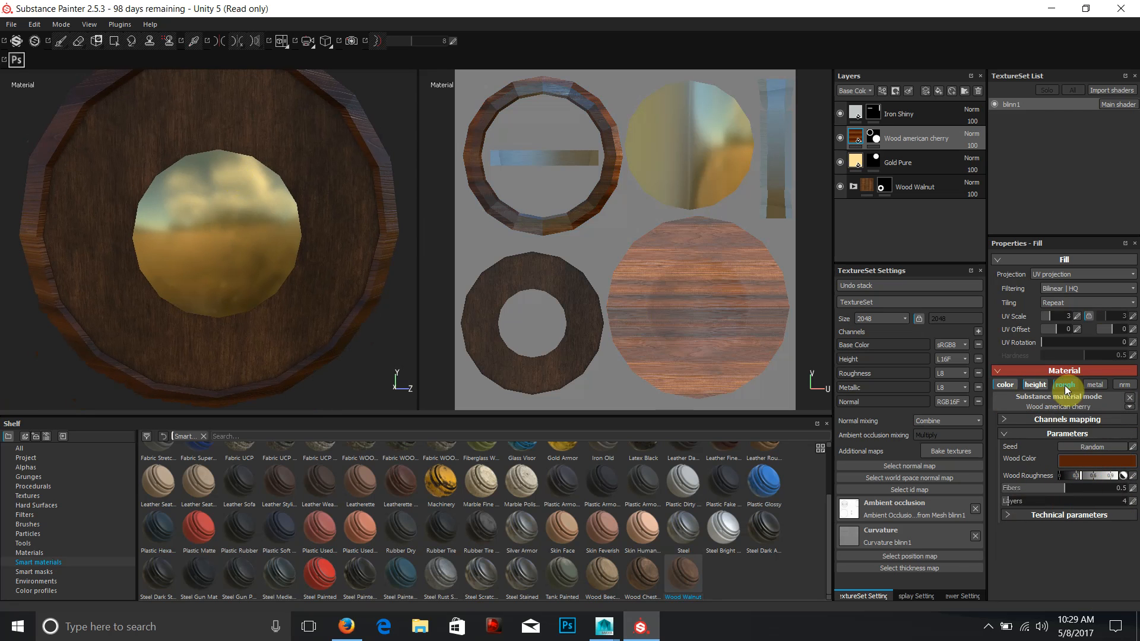
- Disable the metallic channel of the Wood american cherry layer, and switch its roughness channel off and back on
click(1071, 388)
click(1069, 387)
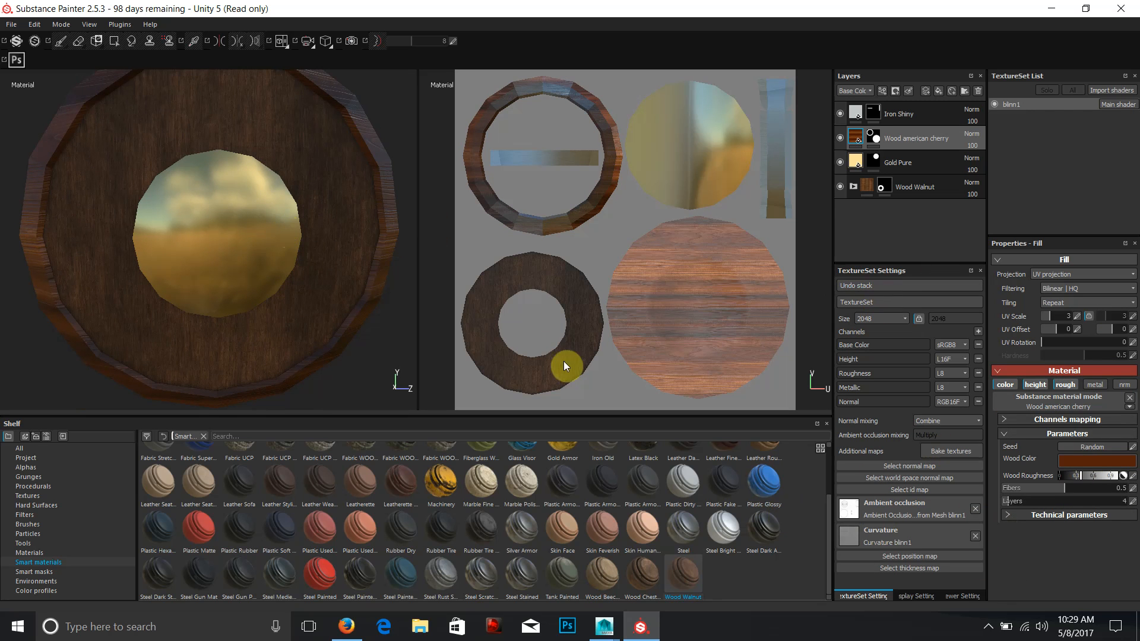
drag(150, 231, 179, 250)
scroll(178, 248, down, 3)
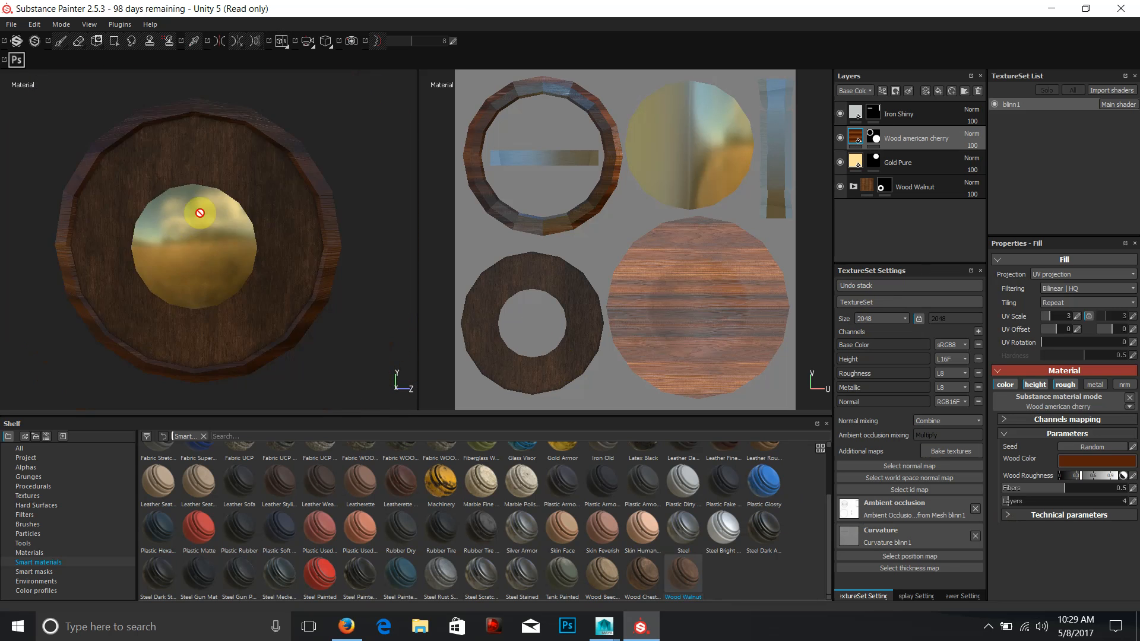
- Export the blinn1 texture set as 8-bit PNG files with the Unity 5 (Standard Metallic) configuration
right_click(135, 91)
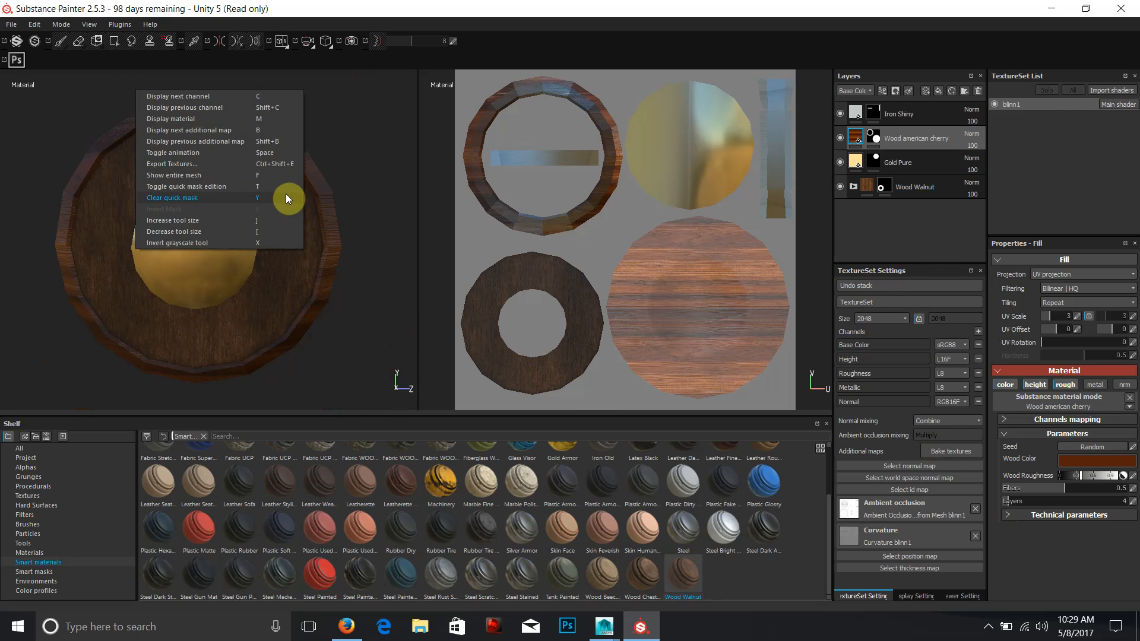
click(222, 169)
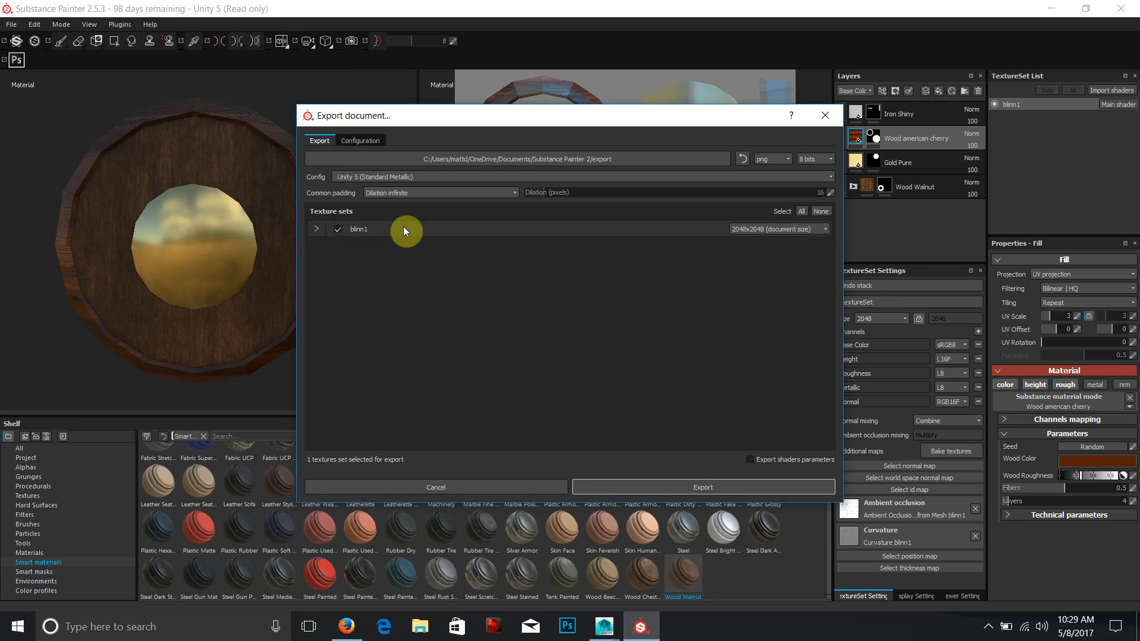
click(379, 178)
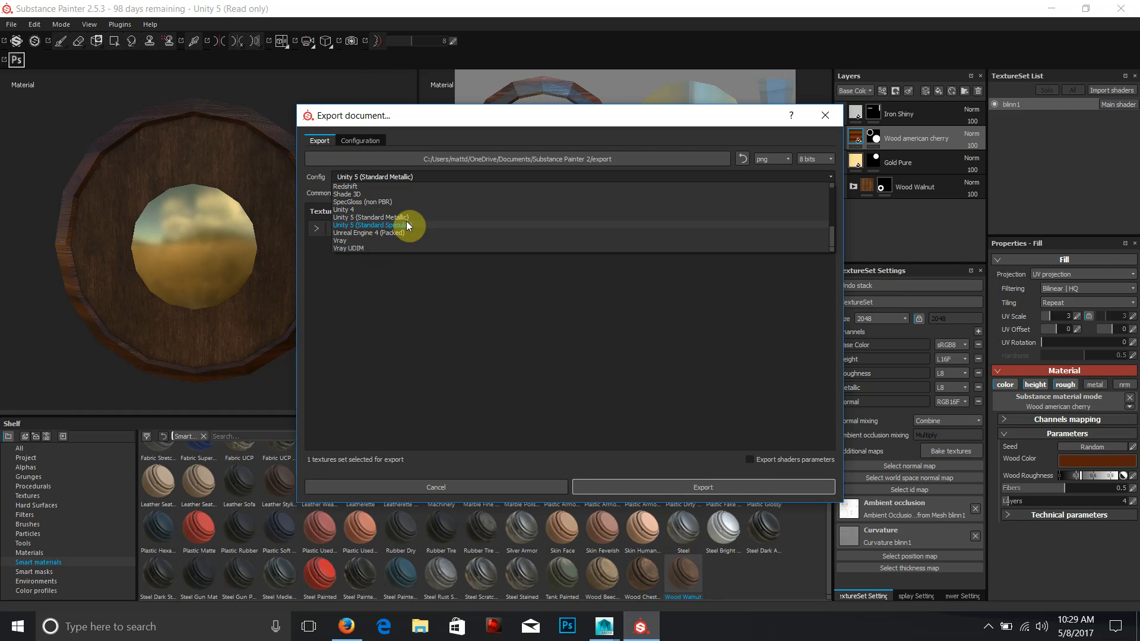
click(406, 216)
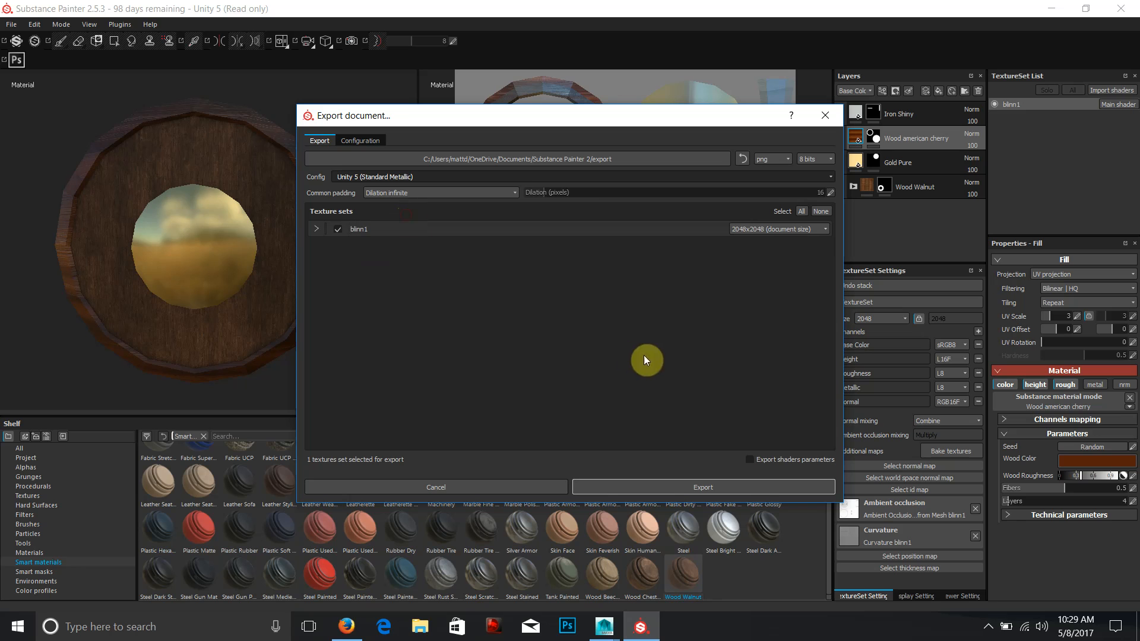
click(314, 227)
click(705, 489)
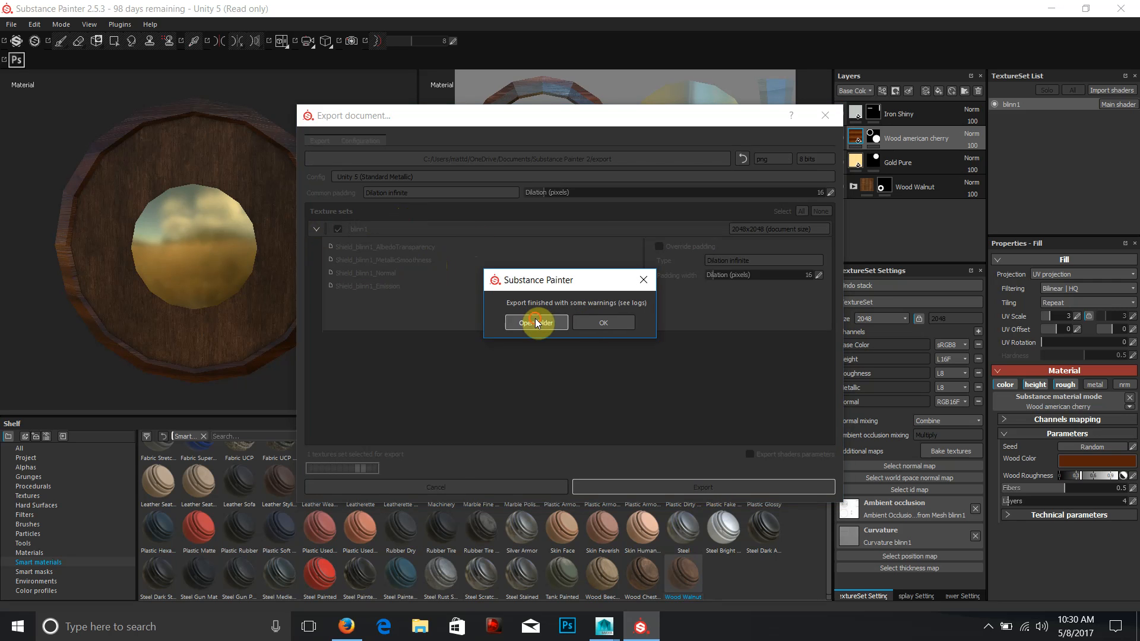
- Open the export folder and inspect the Shield_blinn1_AlbedoTransparency image in Paint 3D, closing both windows when done
click(535, 320)
click(502, 189)
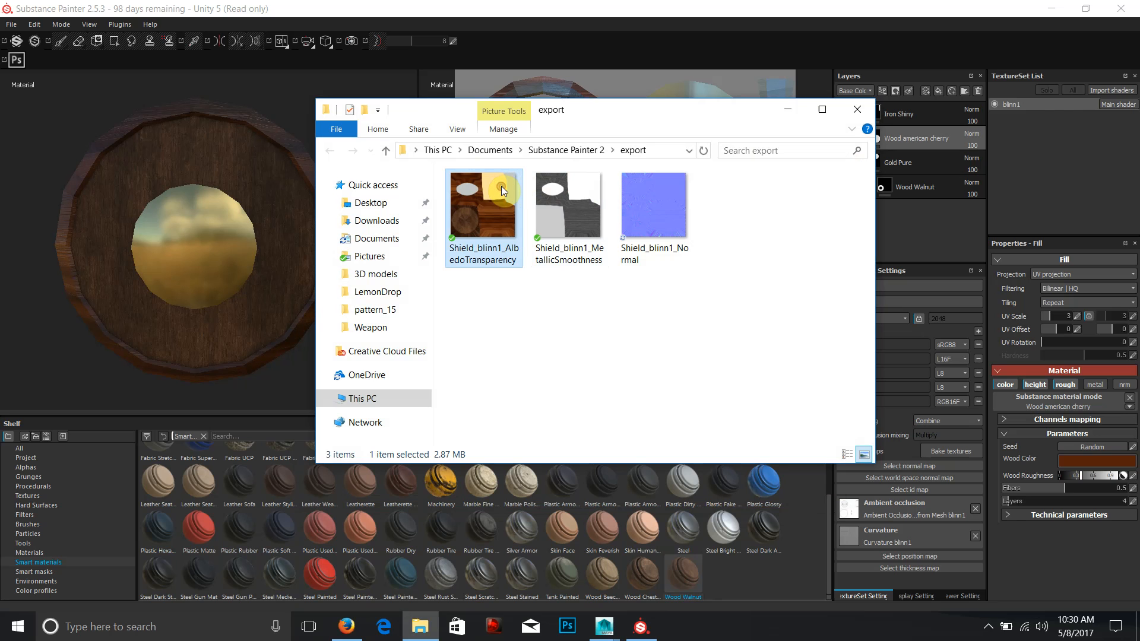
double_click(510, 228)
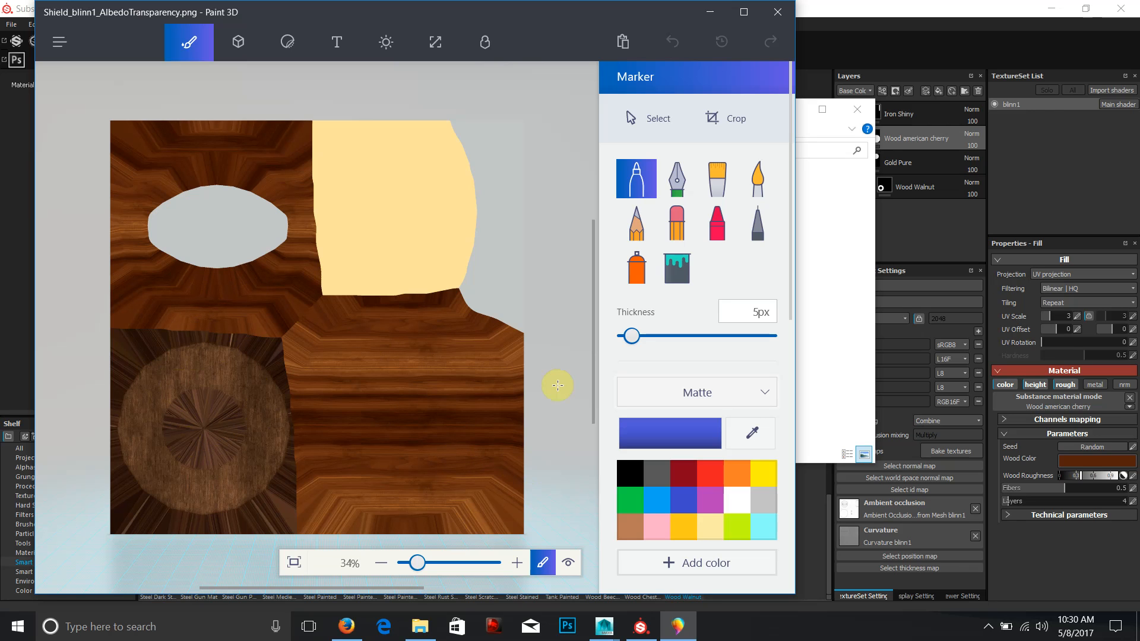
click(784, 21)
click(858, 114)
- Review the common padding options in the texture export settings and leave without exporting
right_click(291, 152)
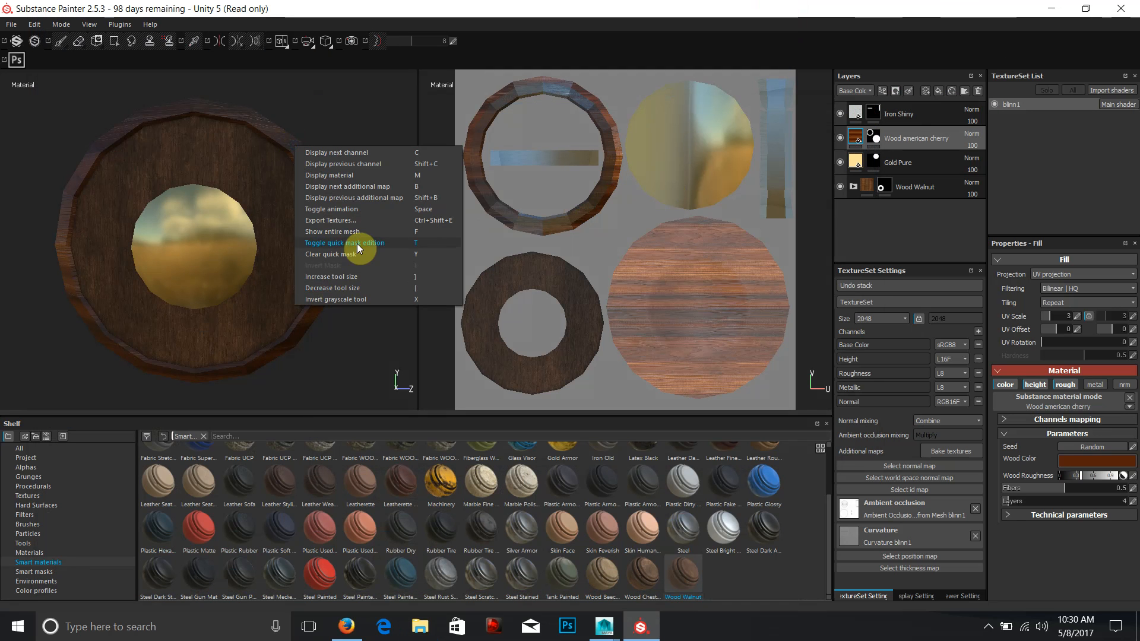
click(361, 221)
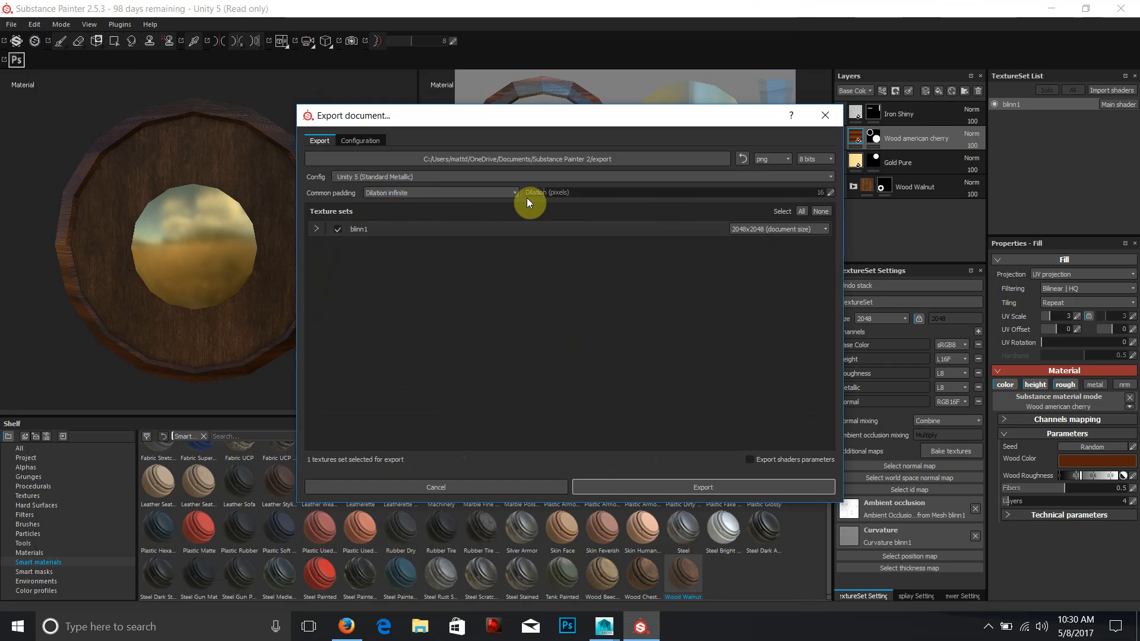
click(406, 193)
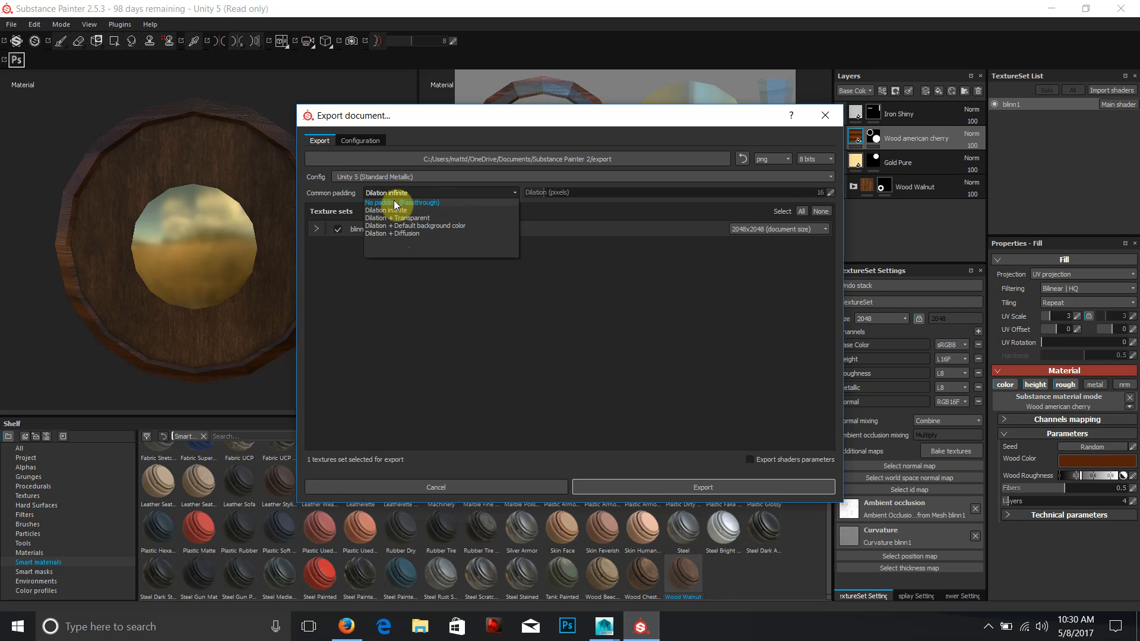
click(633, 346)
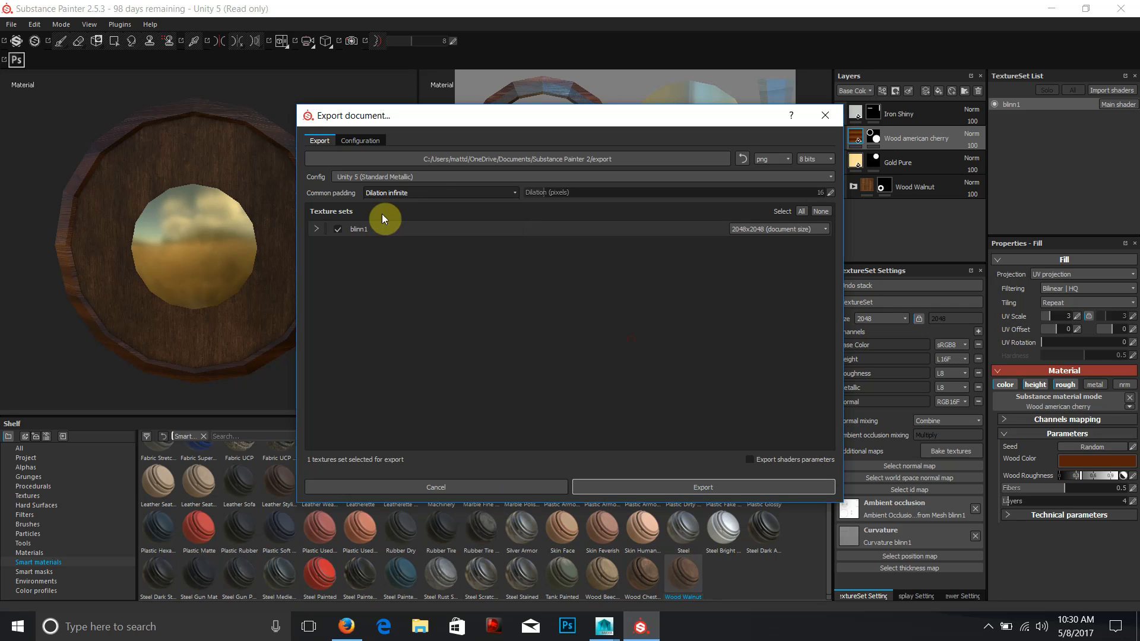
click(478, 483)
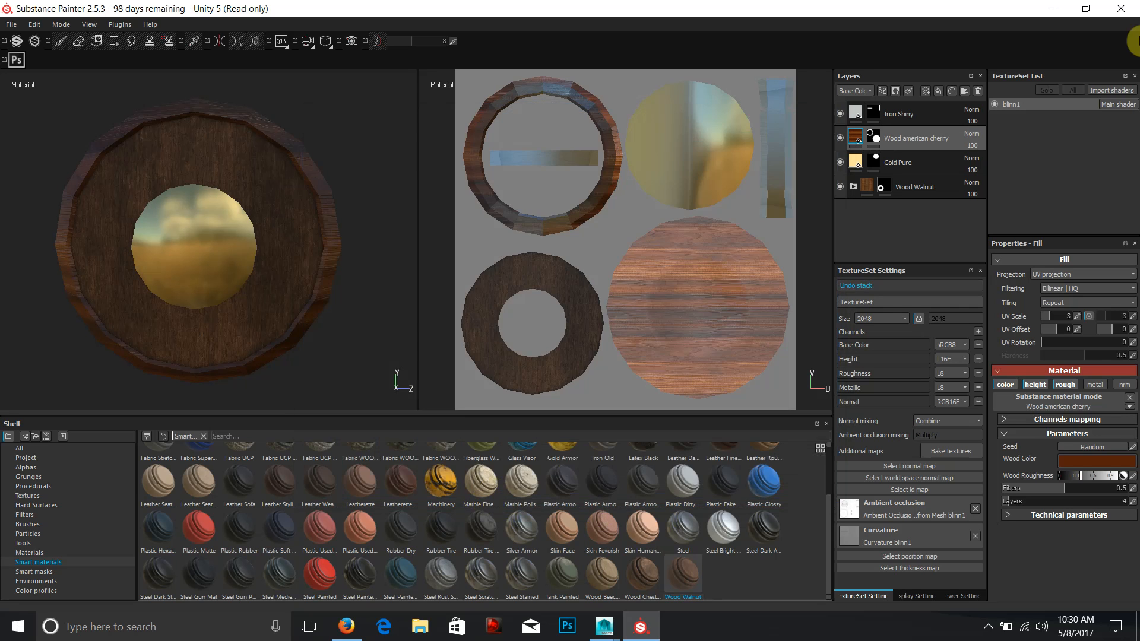
- Export the blinn1 textures again with the Unity 5 (Standard Metallic) configuration and open the export folder
click(1045, 16)
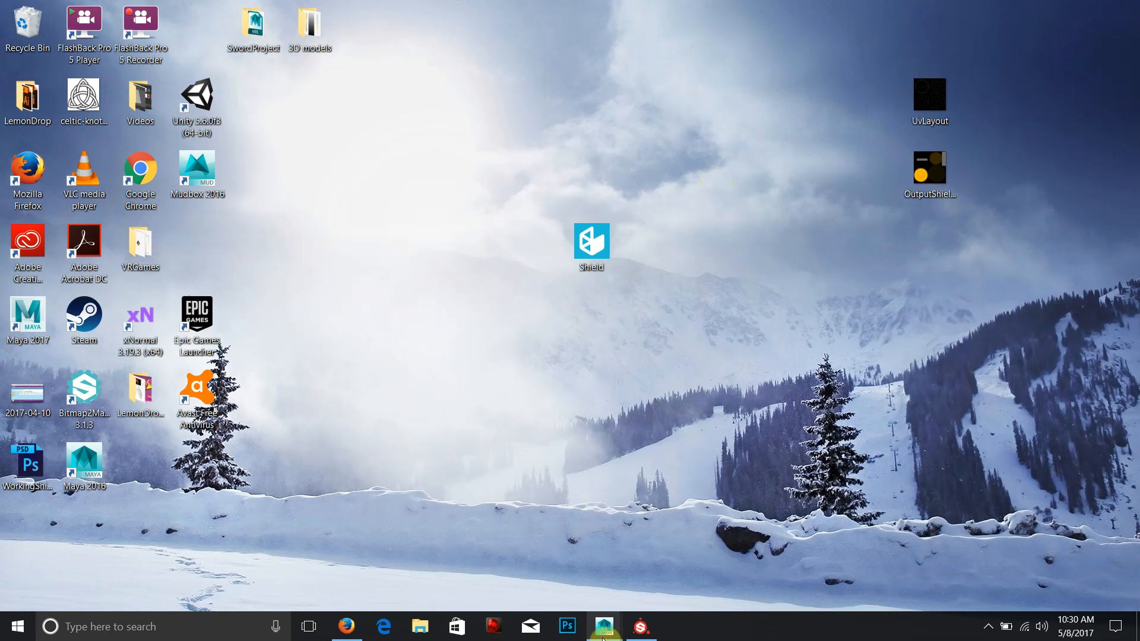
click(645, 625)
right_click(414, 211)
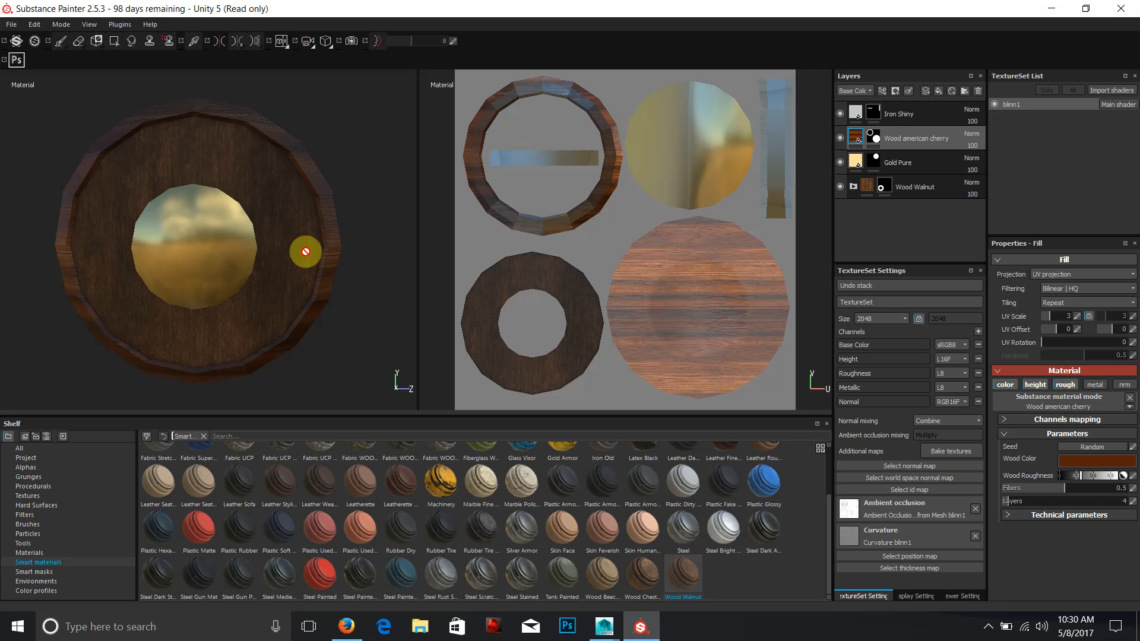
click(480, 286)
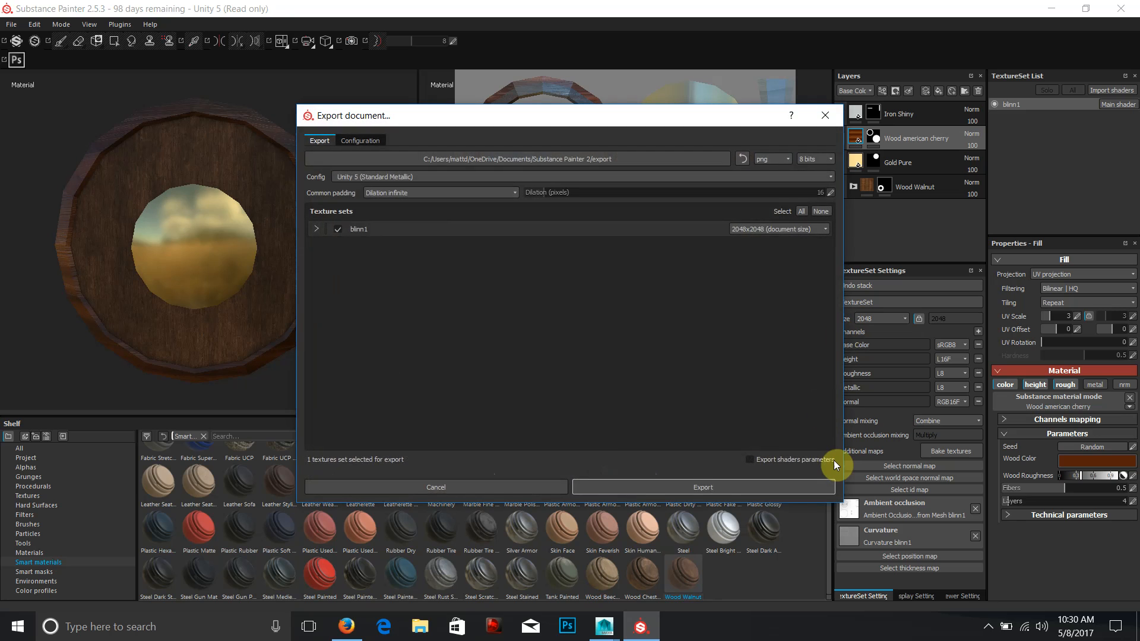
click(791, 487)
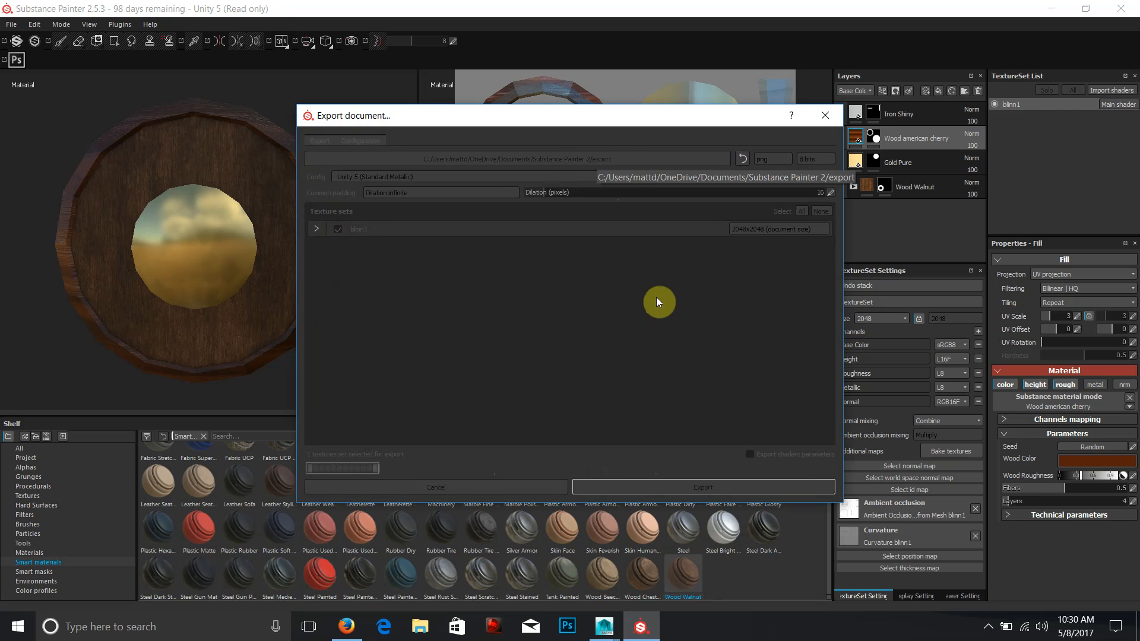
click(552, 322)
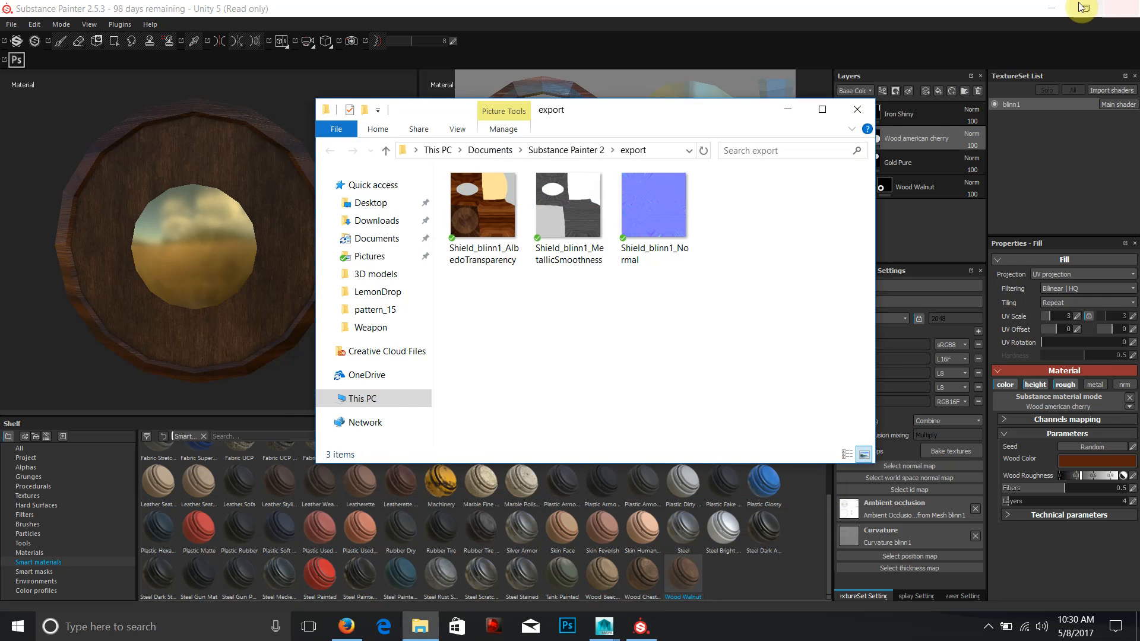
- Clear Substance Painter from view and open the exported Shield_blinn1_MetallicSmoothness image in Paint 3D for inspection
click(1051, 9)
click(509, 212)
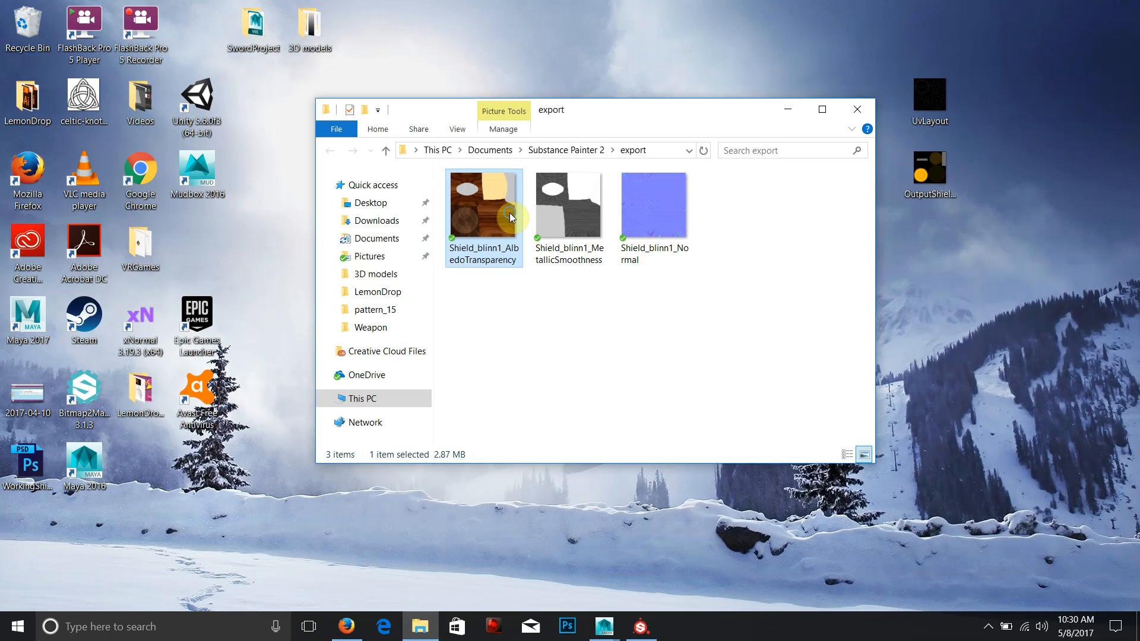
right_click(510, 213)
click(462, 192)
double_click(580, 204)
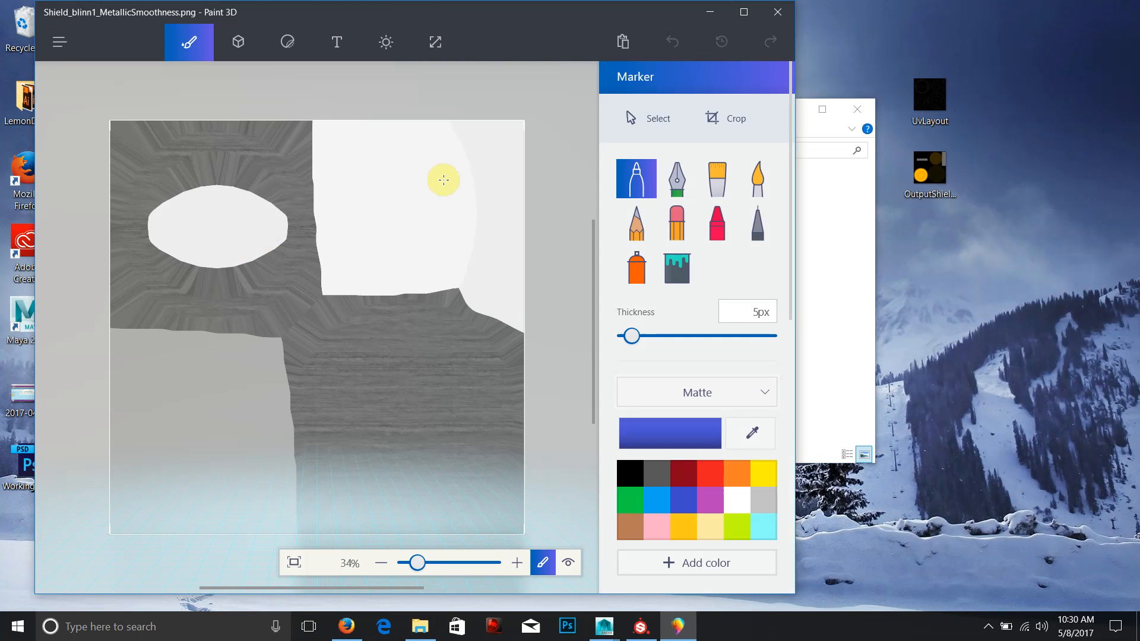
- Close the current image, inspect the exported Shield_blinn1_Normal image in Paint 3D, and close it along with the export folder
click(777, 12)
right_click(674, 191)
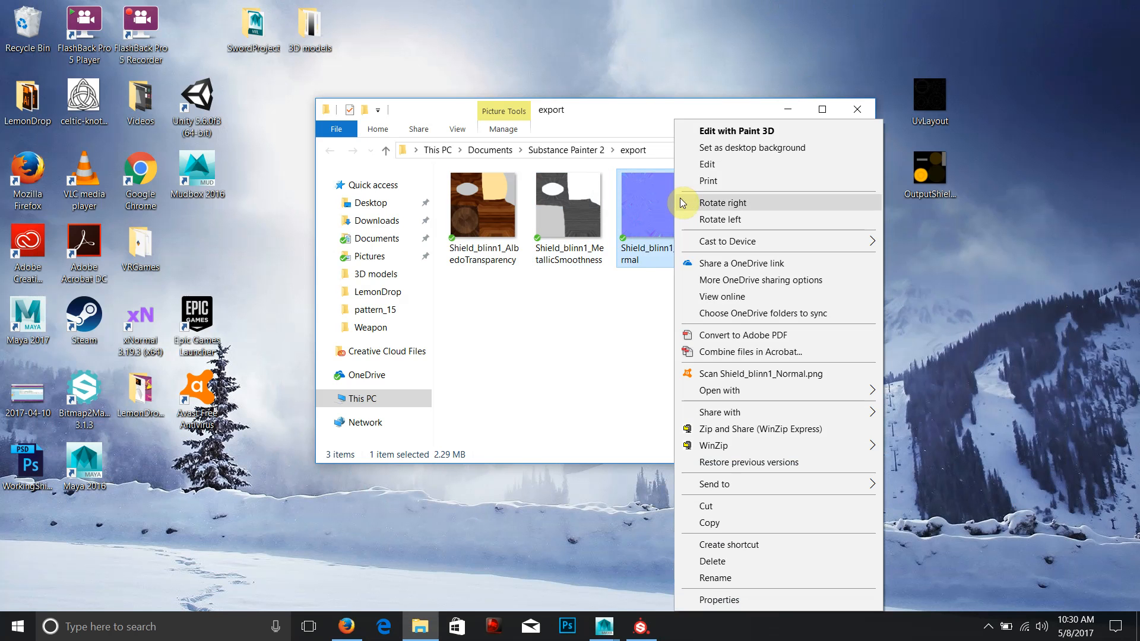
click(647, 199)
double_click(648, 199)
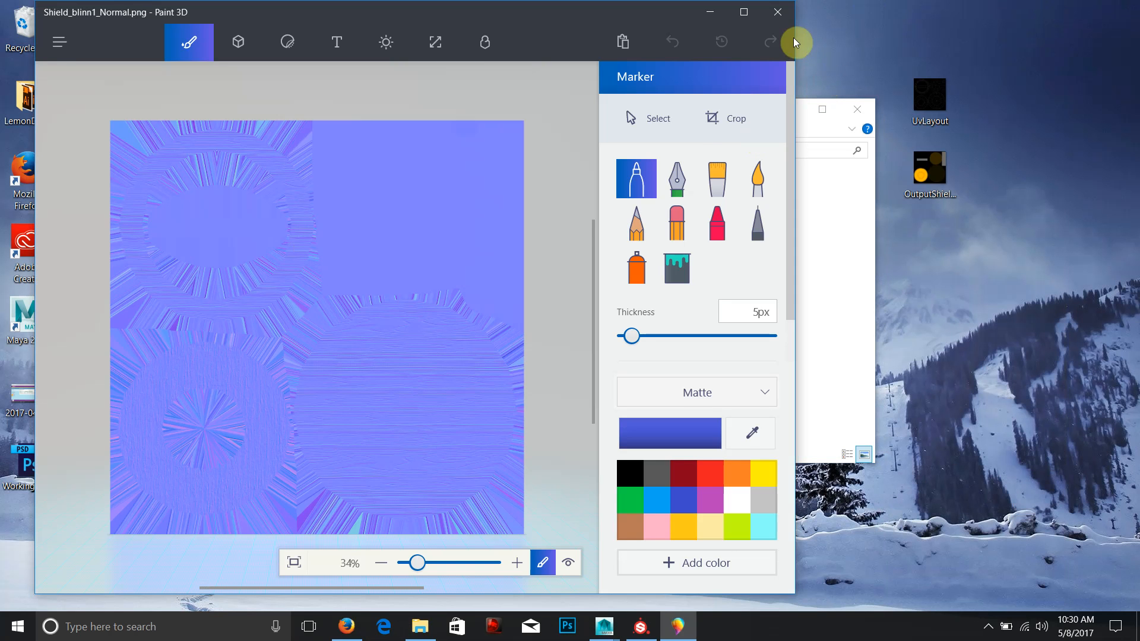
click(788, 19)
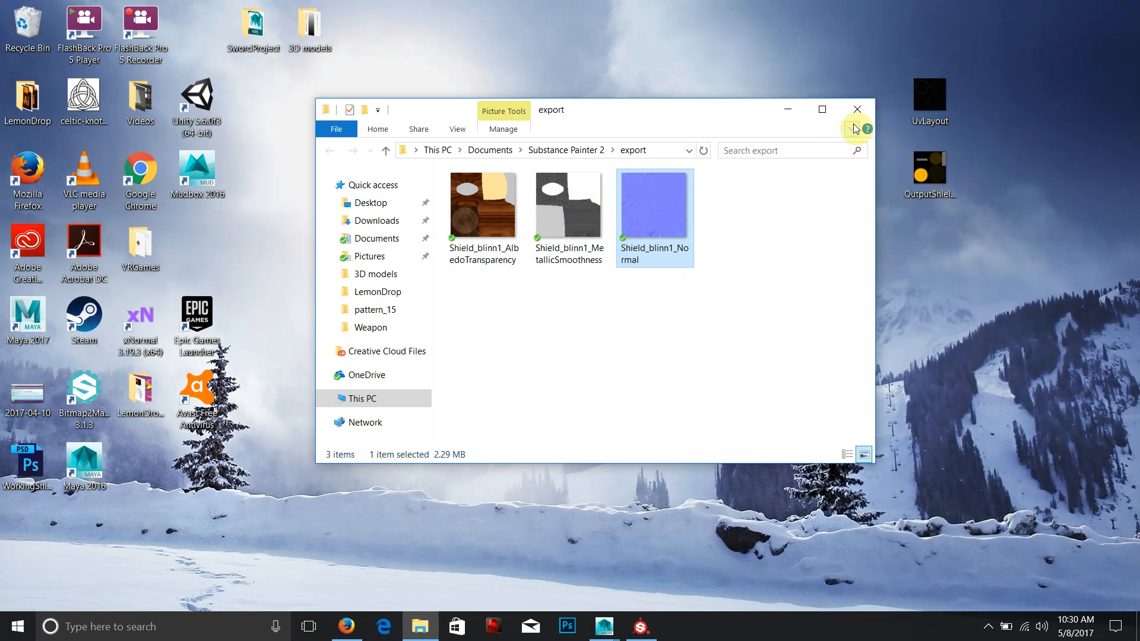
click(852, 117)
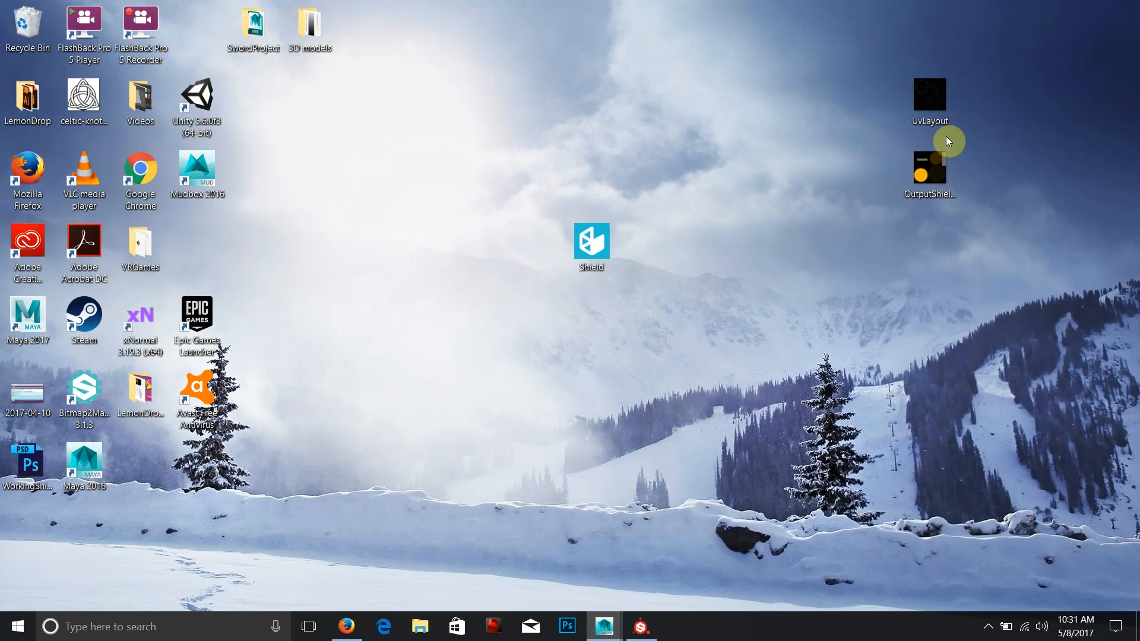
- Return to Substance Painter, add a paint layer directly above Wood Walnut, and choose the Dirt 3 brush
click(639, 626)
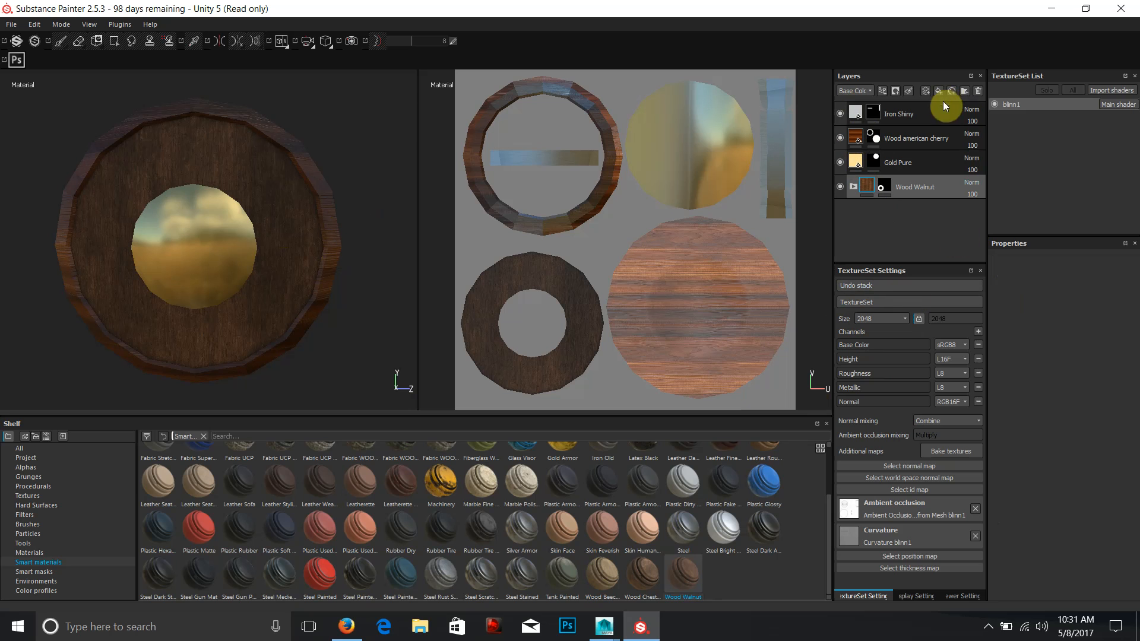
click(924, 92)
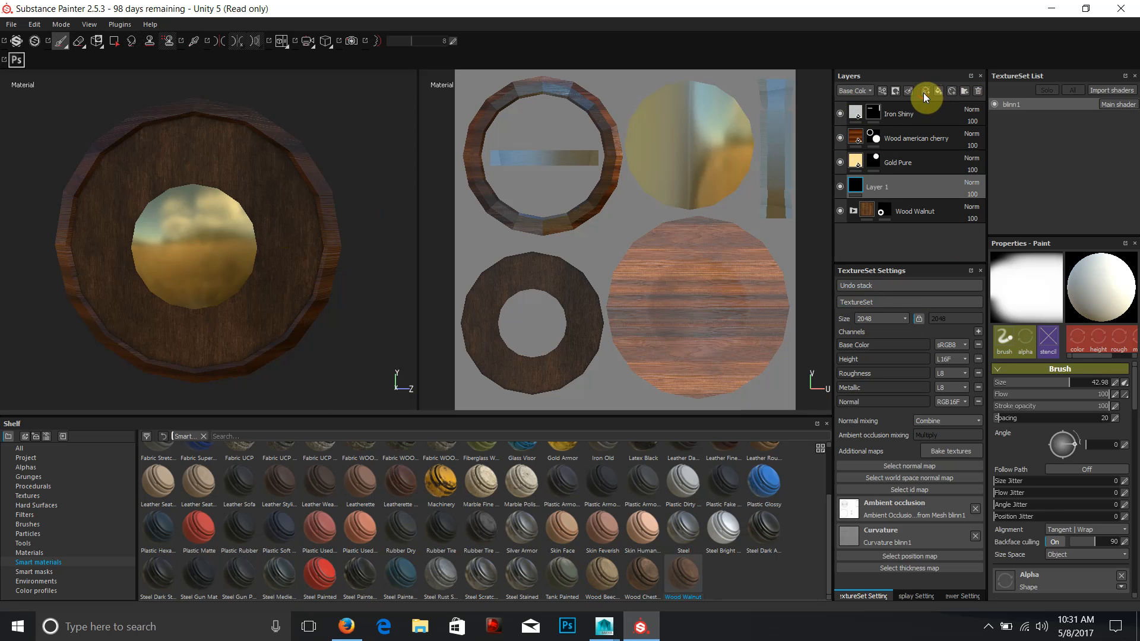
drag(180, 250, 199, 262)
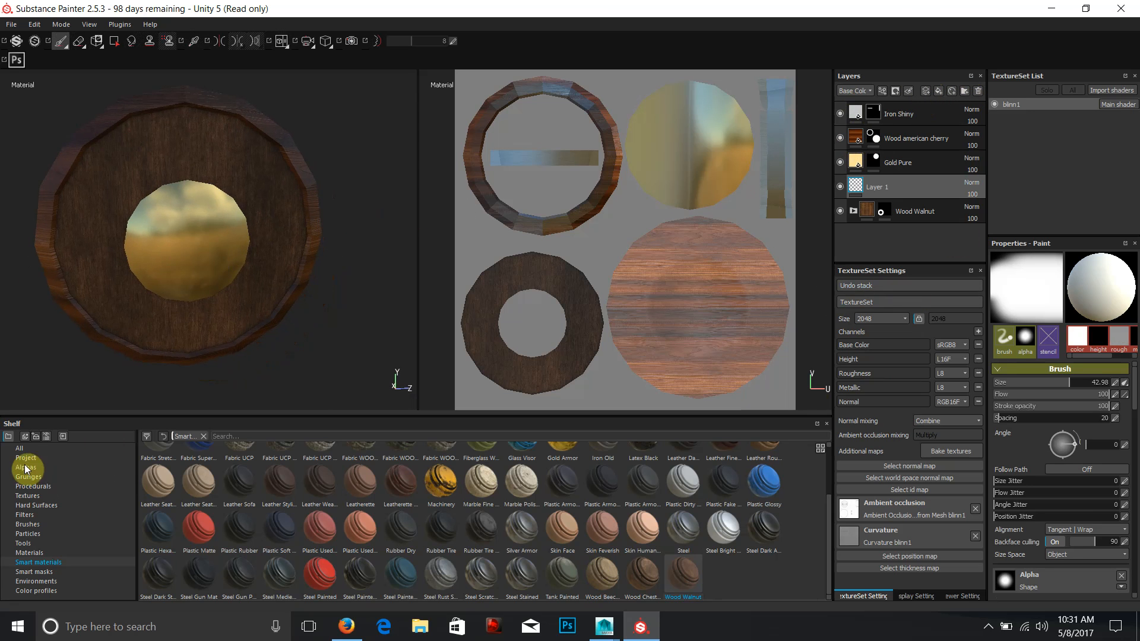
click(30, 525)
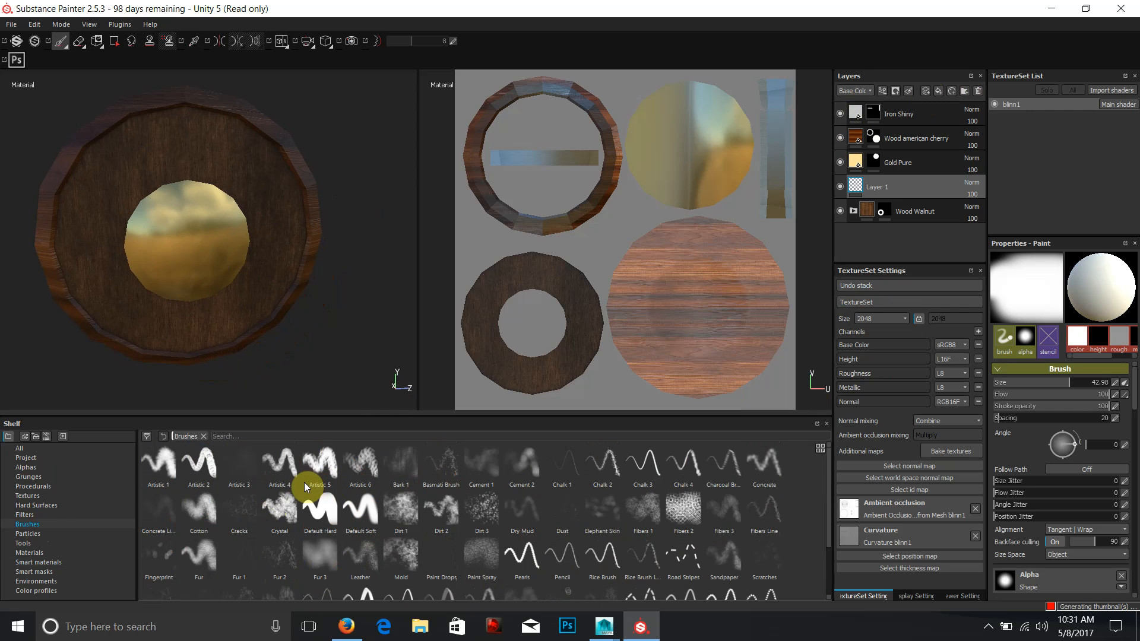
click(475, 512)
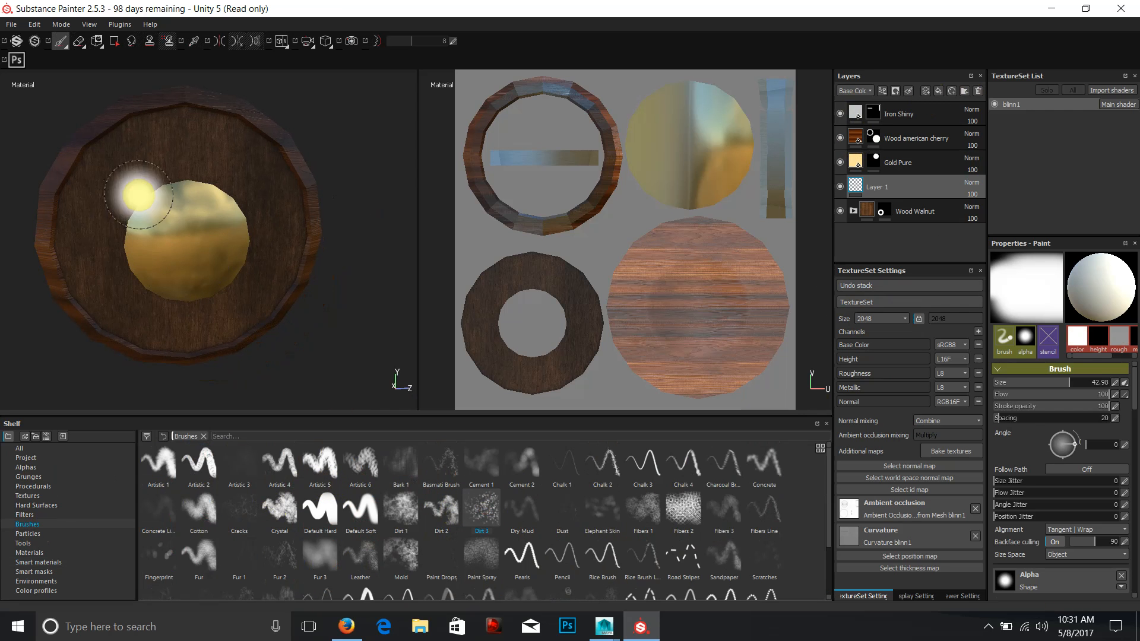
- Limit the brush material to the color channel by turning off height, rough, metal and nrm
scroll(1069, 428, down, 5)
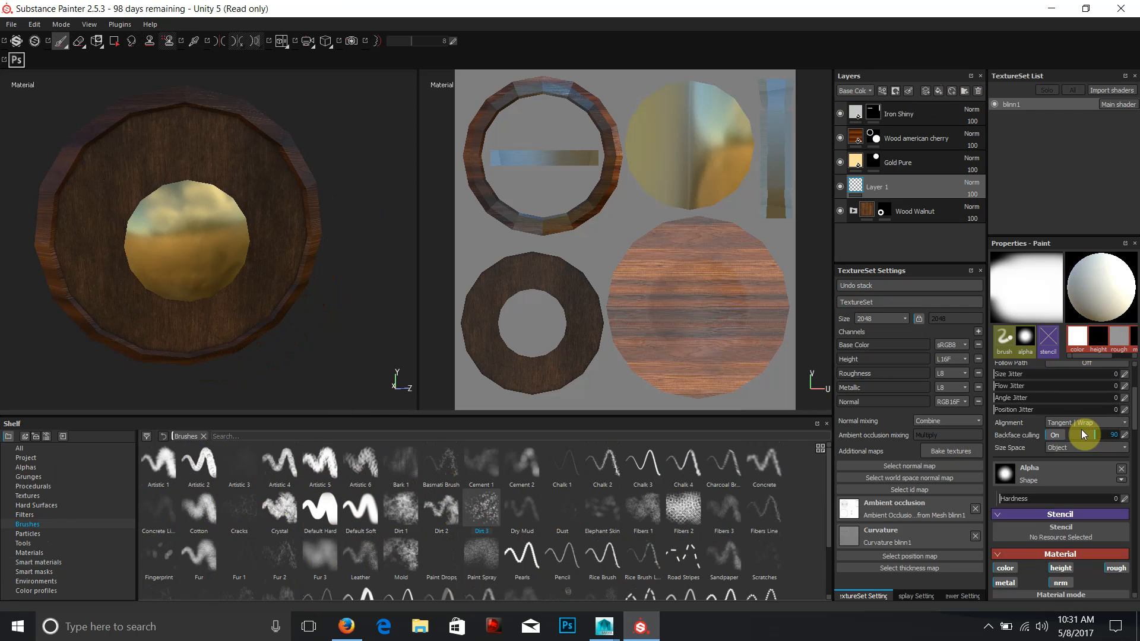
click(1061, 461)
click(1116, 462)
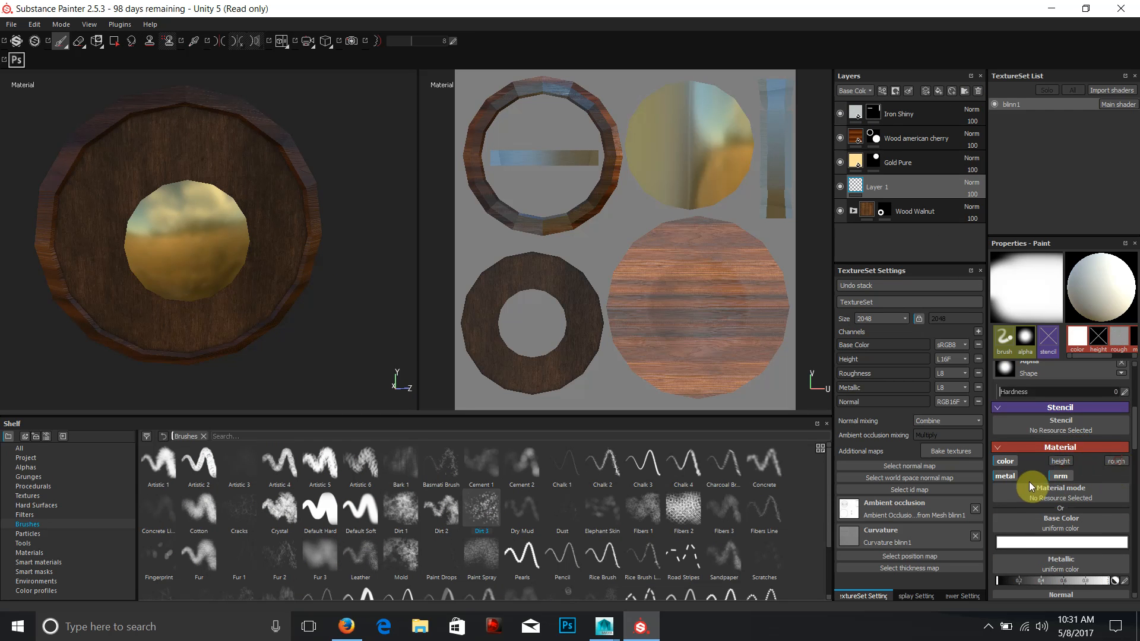
click(1008, 477)
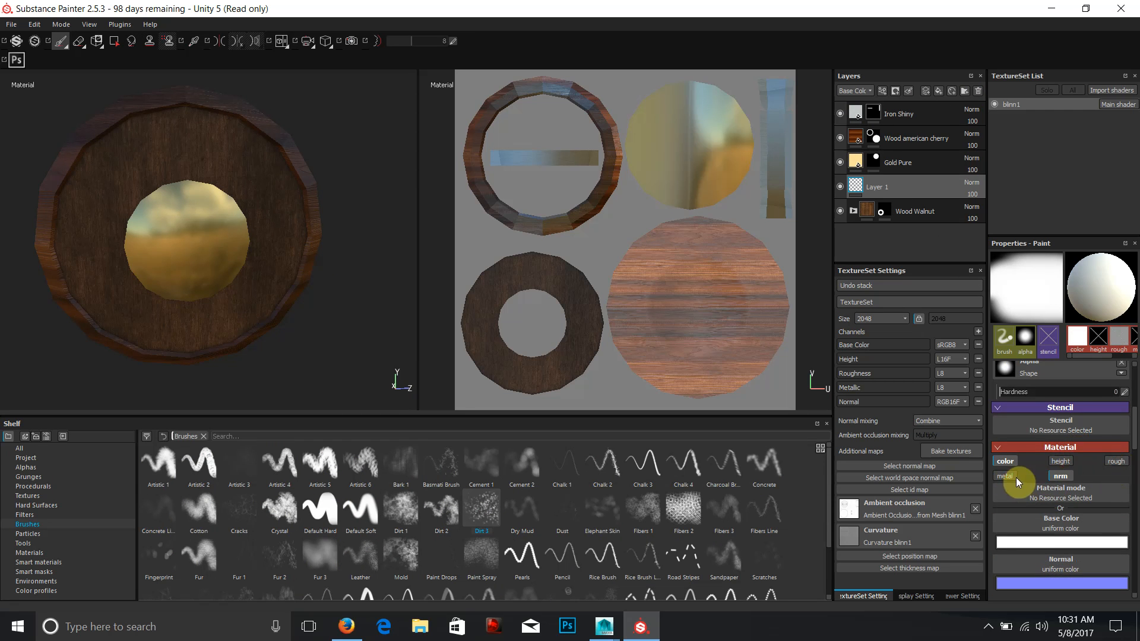
click(1062, 477)
- Switch to the Fibers 2 brush, try a stroke on the shield's walnut face, and undo it
mouse_move(309, 270)
mouse_down()
mouse_move(430, 337)
mouse_move(359, 314)
mouse_up()
scroll(198, 229, up, 5)
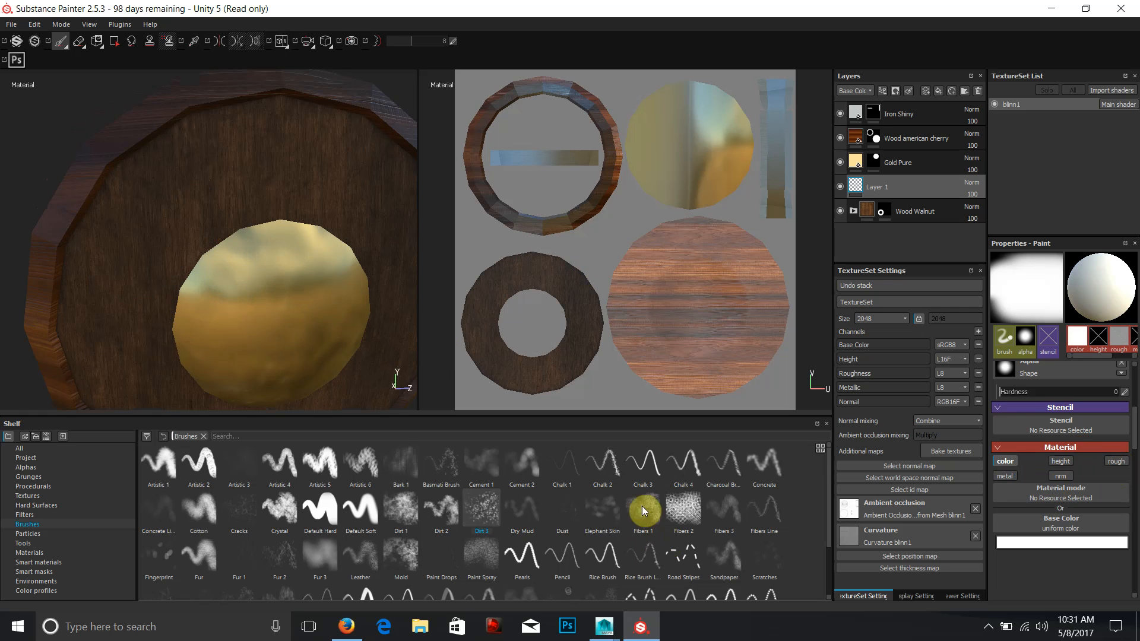
click(677, 499)
mouse_move(151, 166)
mouse_down()
mouse_move(104, 195)
mouse_move(148, 174)
mouse_move(122, 232)
mouse_up()
key(ctrl+z)
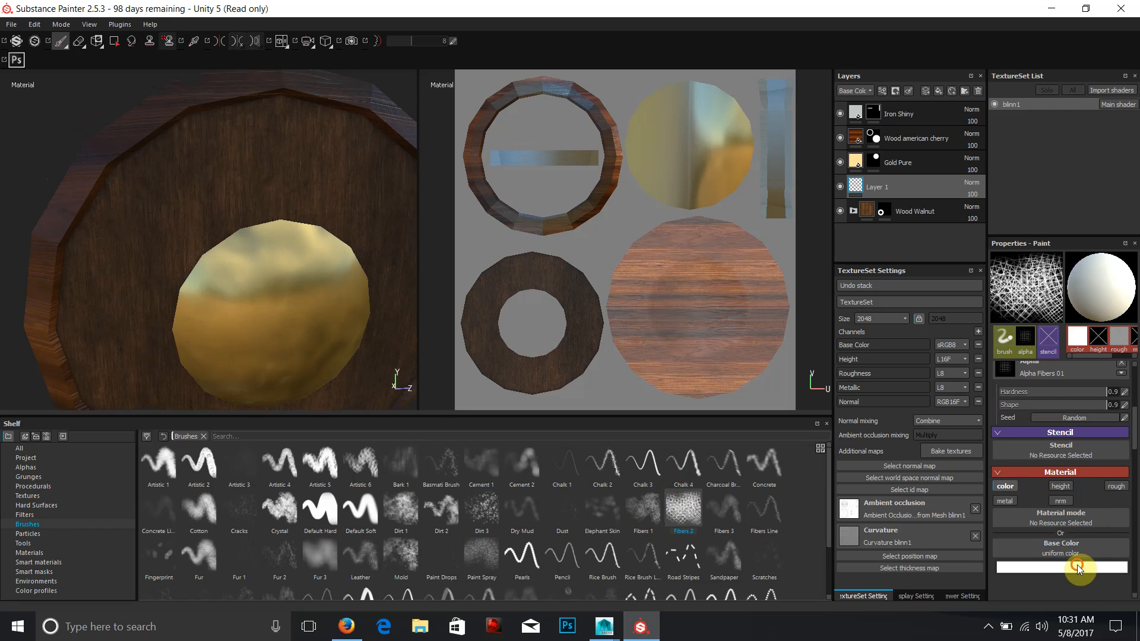
- Set the brush's base color to a dark red
click(1079, 570)
drag(1035, 519, 1017, 573)
click(1134, 545)
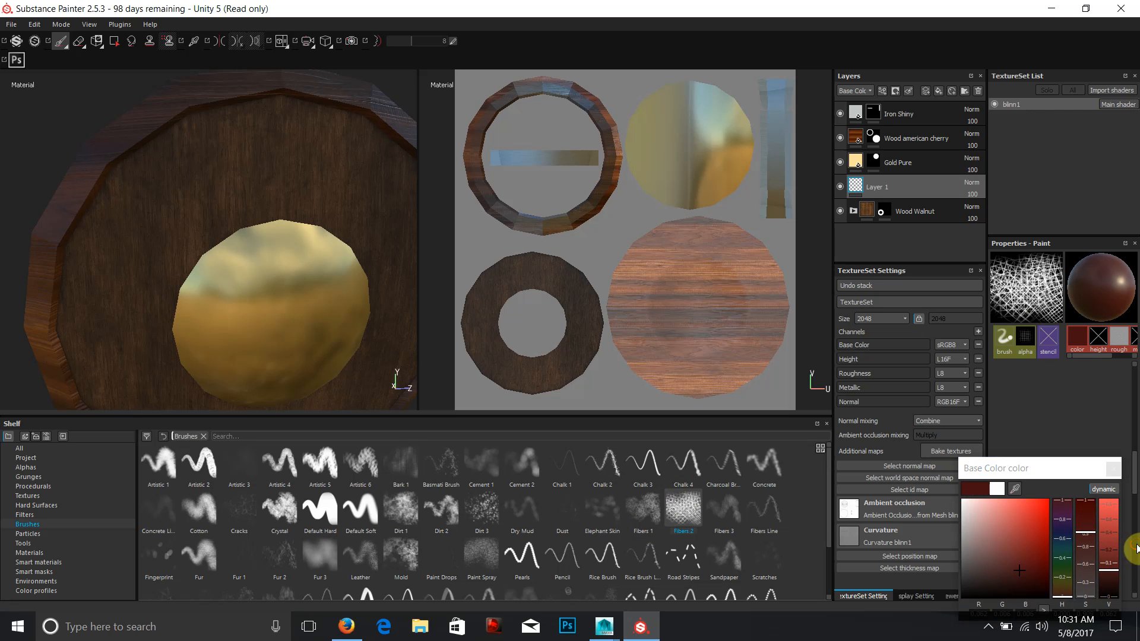
click(1109, 475)
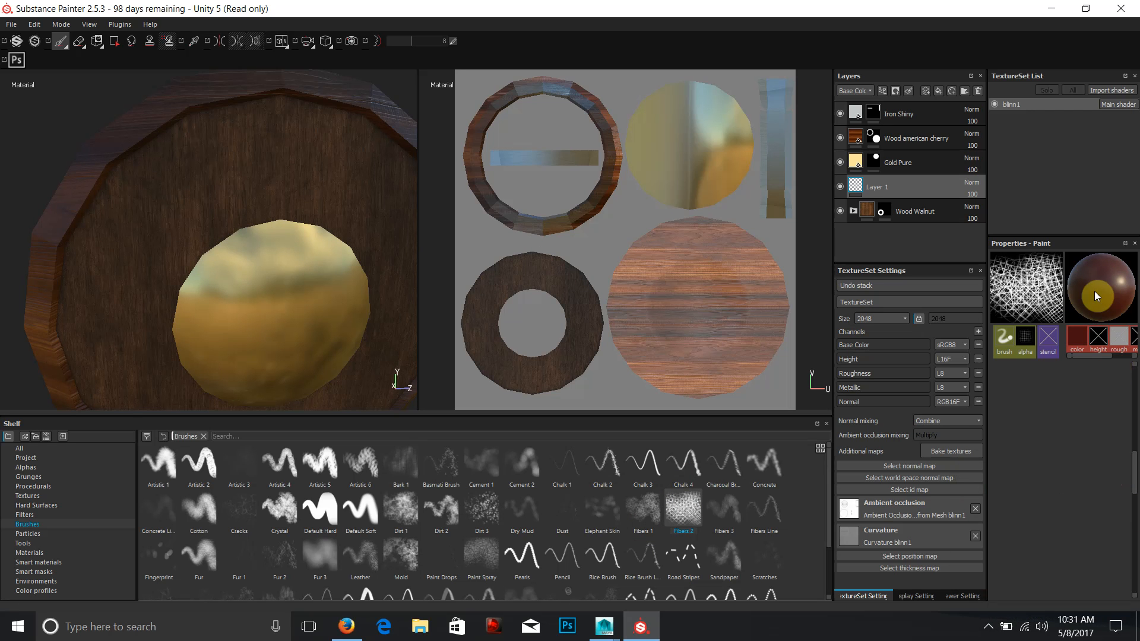
- Set the Fibers 2 brush to size 10.97 and stroke opacity 76, painting dark red stains on Layer 1 over the walnut face
click(1053, 287)
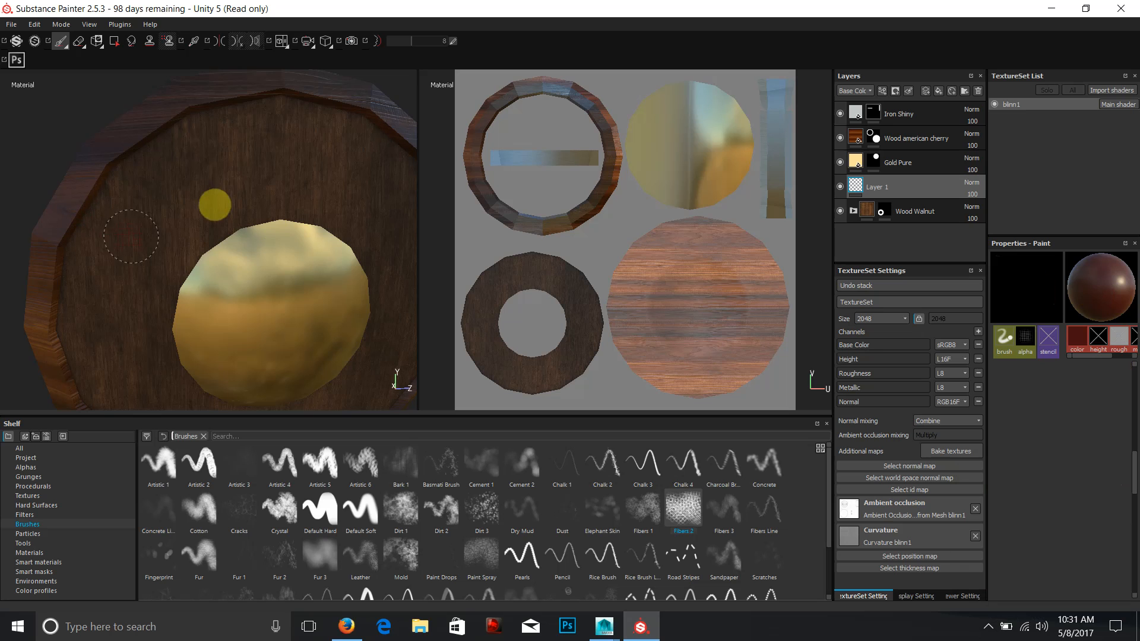
click(669, 526)
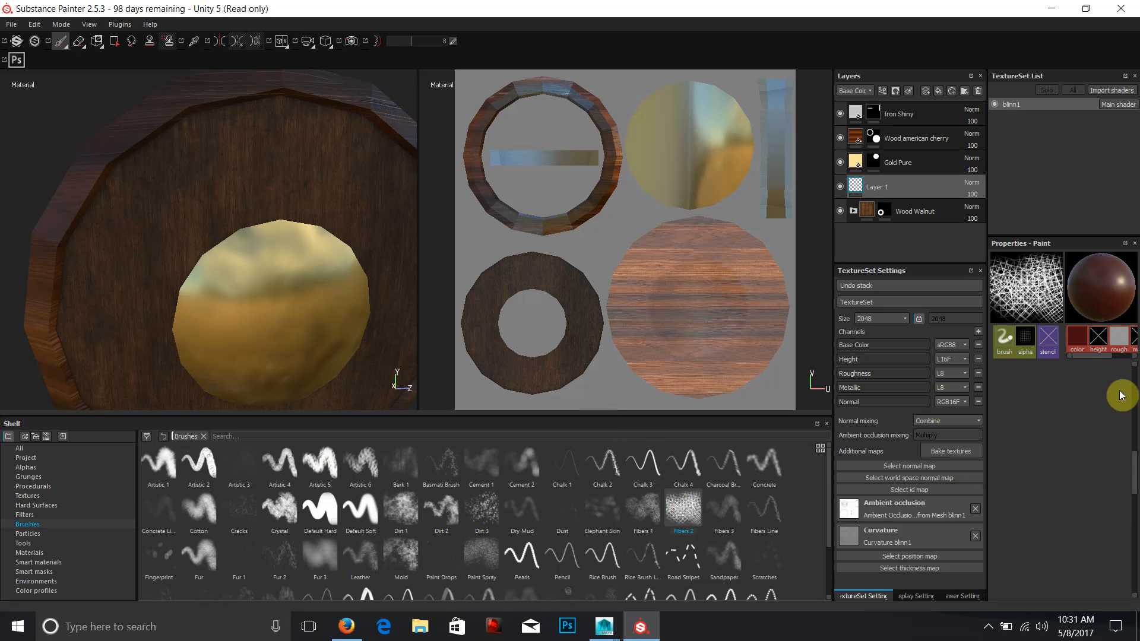
click(861, 185)
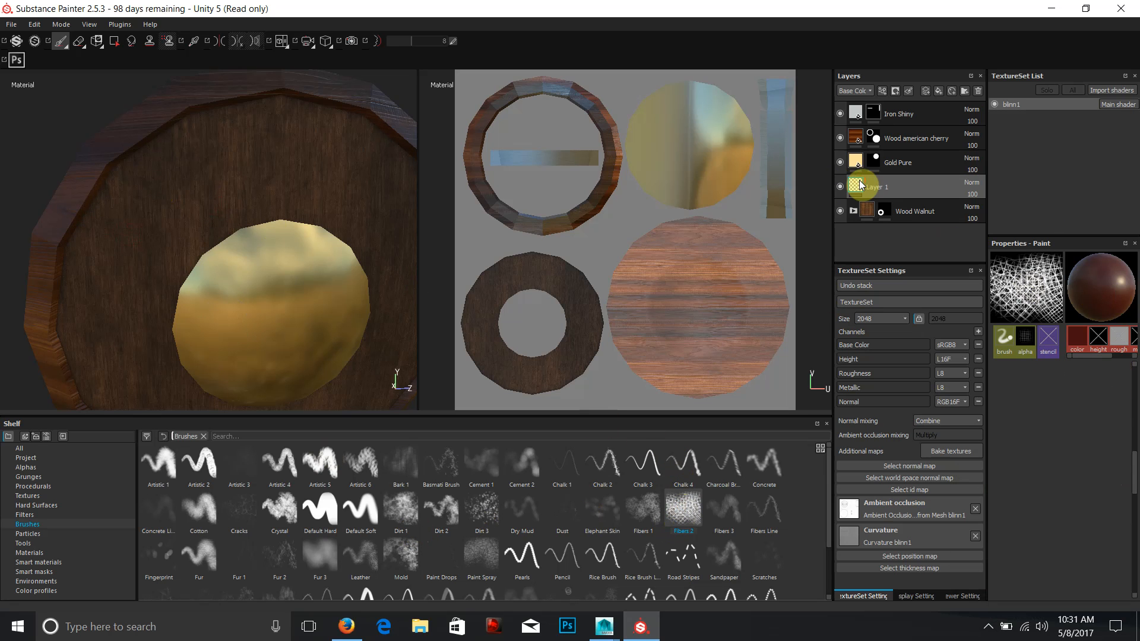
drag(1131, 486, 1135, 395)
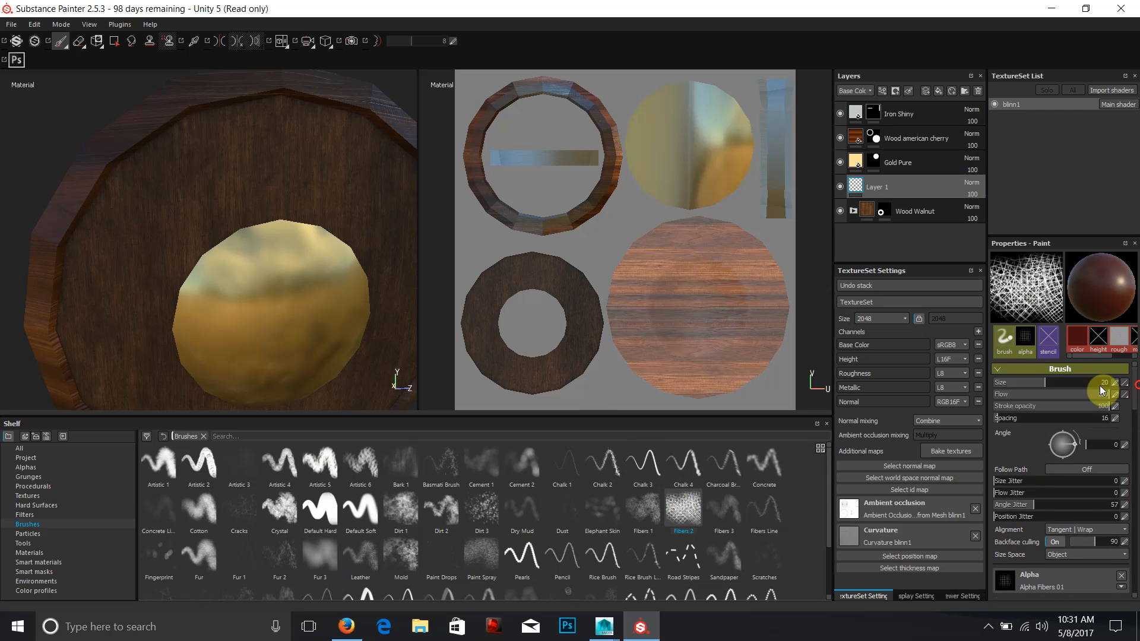
drag(1056, 383, 1031, 382)
drag(1095, 406, 1017, 406)
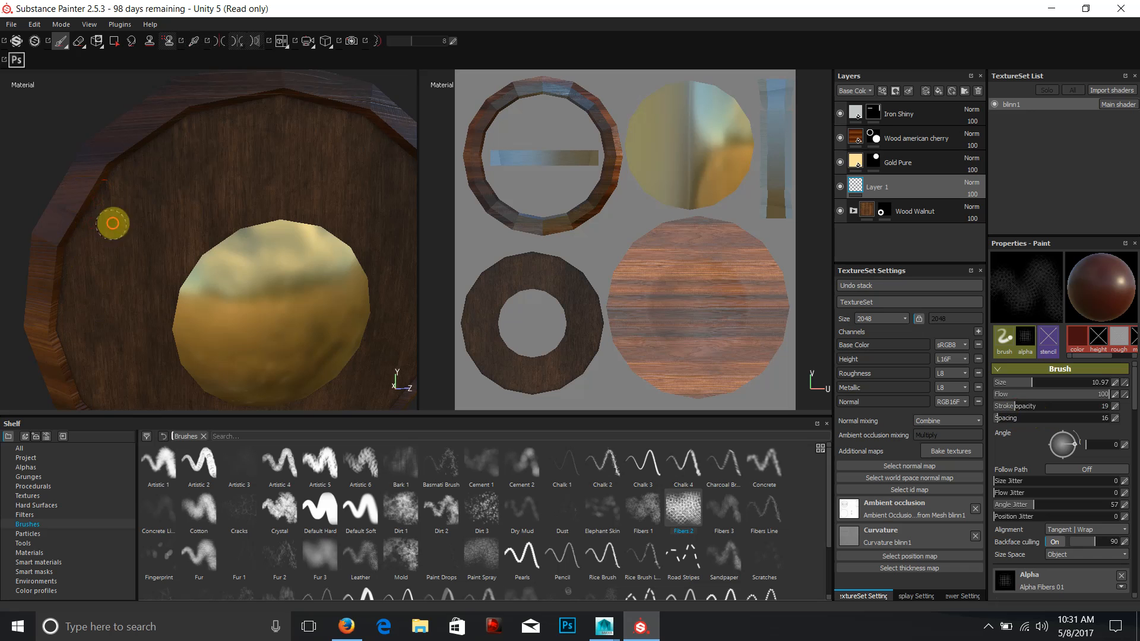
drag(1016, 407, 1050, 407)
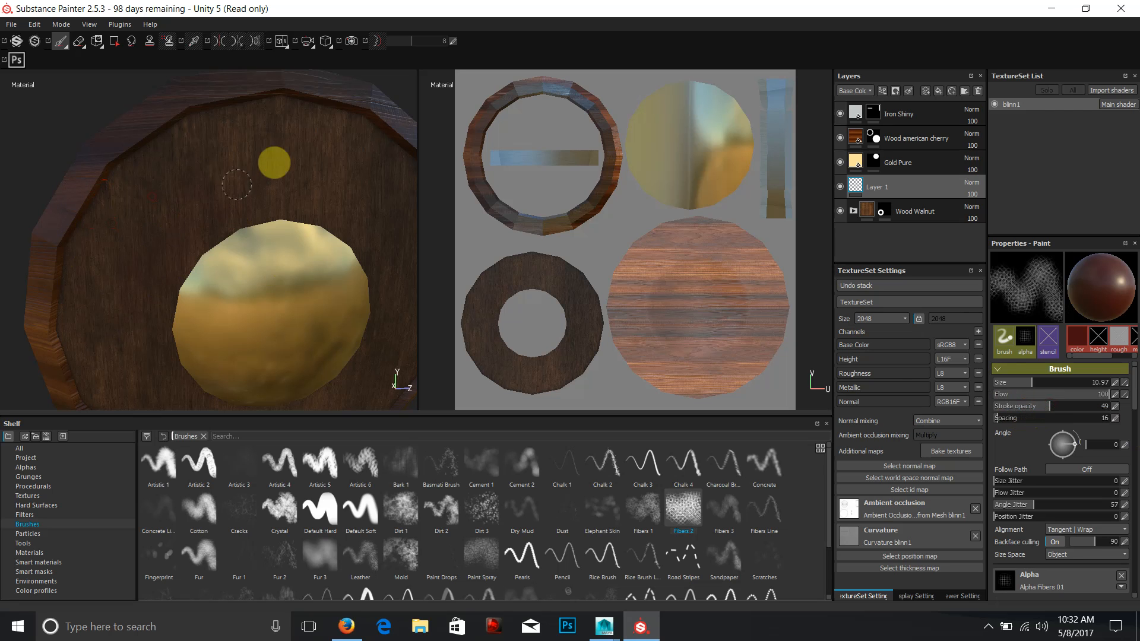
drag(1053, 407, 1081, 408)
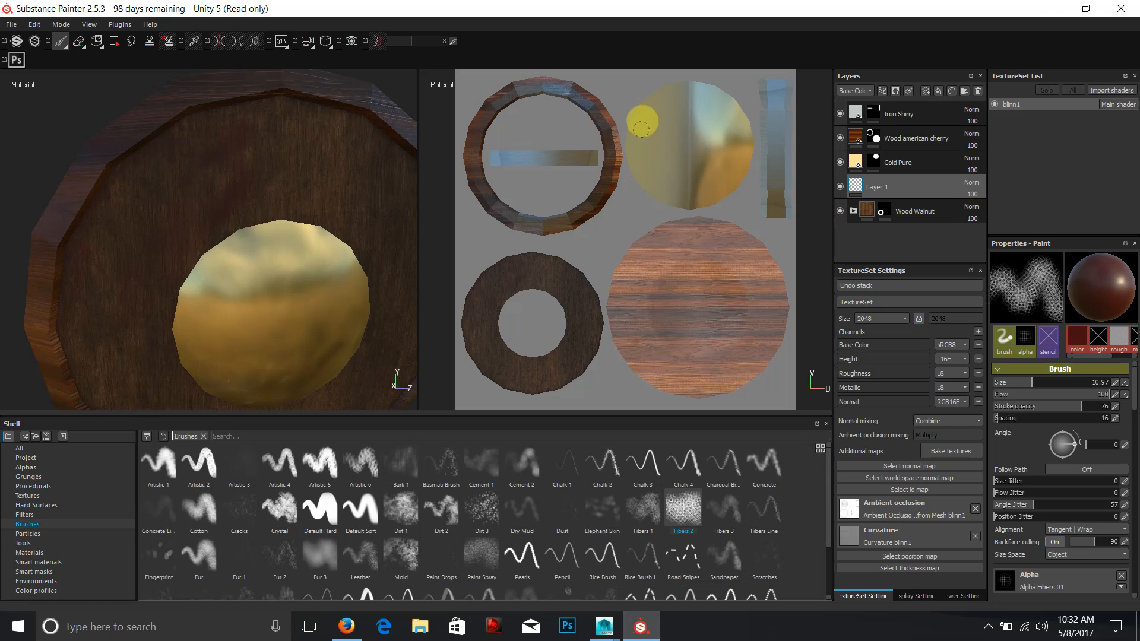
- Switch the brush from the color channel to metal only, raise its metallic value, and paint over the shield's walnut face
scroll(1097, 488, down, 6)
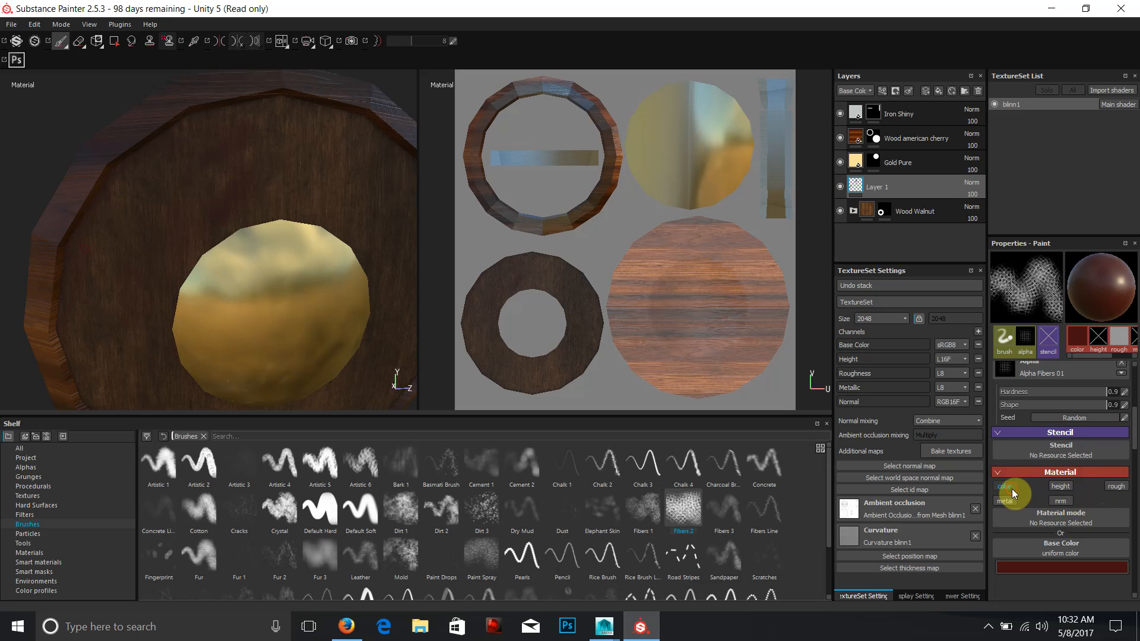
click(1012, 493)
click(1004, 501)
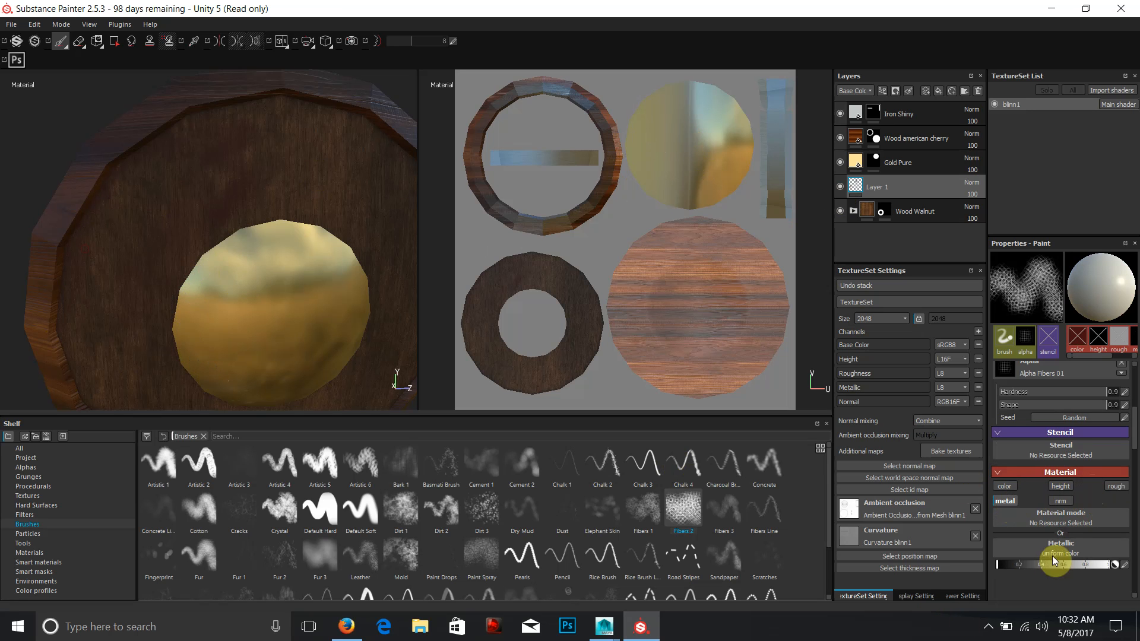
drag(1066, 567, 1081, 569)
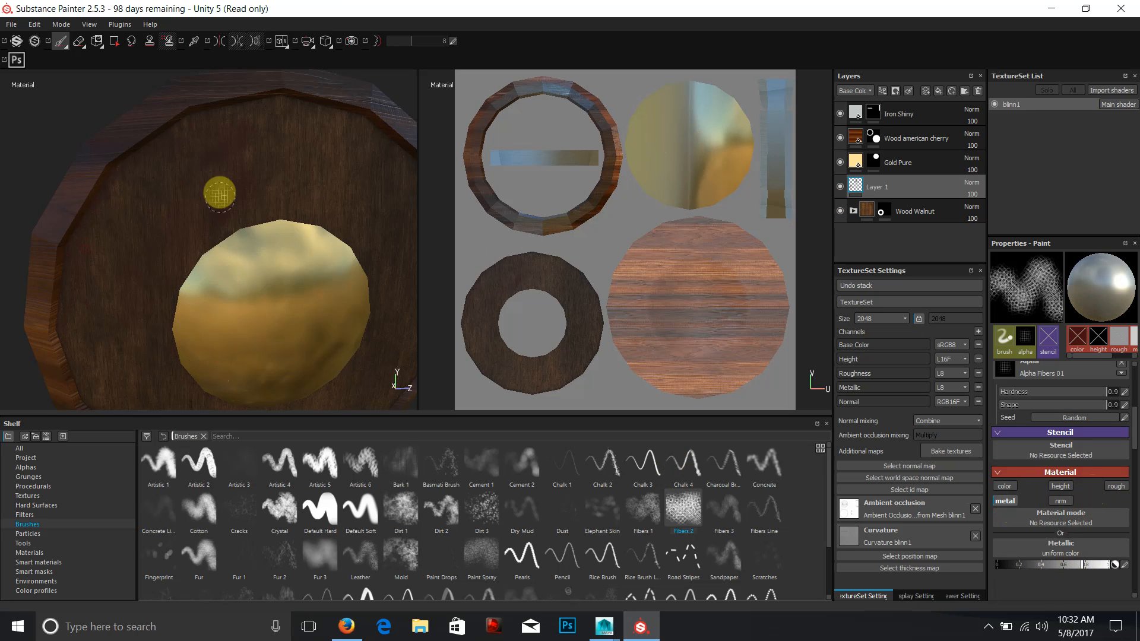
drag(348, 222, 330, 137)
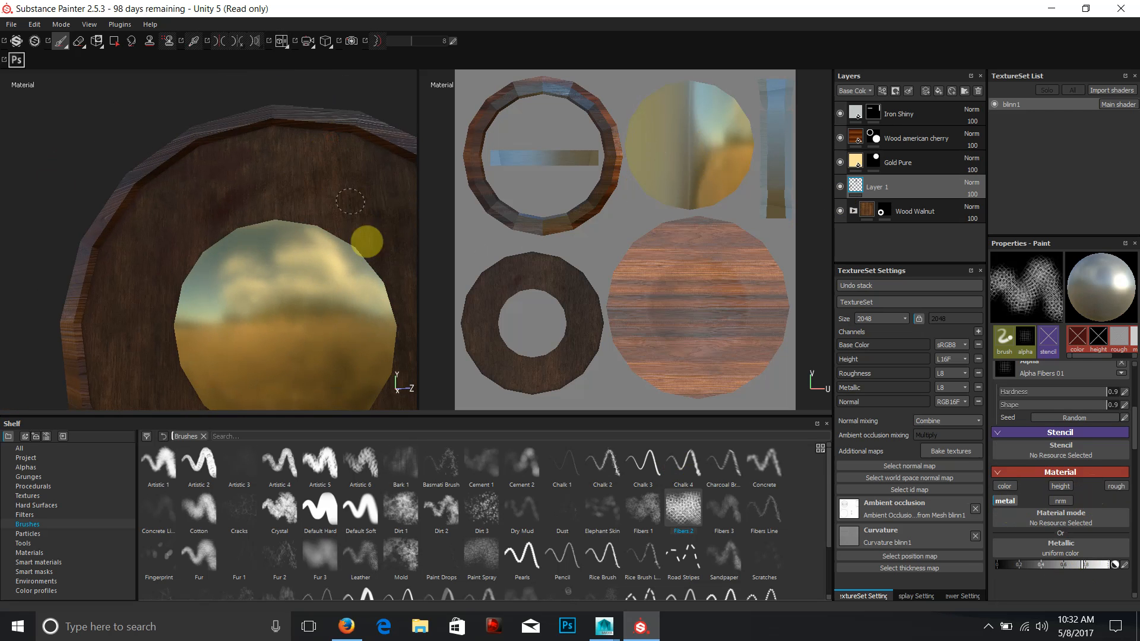
mouse_move(272, 187)
mouse_down()
mouse_move(374, 257)
mouse_move(394, 204)
mouse_move(326, 241)
mouse_move(209, 72)
mouse_move(338, 91)
mouse_move(311, 123)
mouse_move(356, 150)
mouse_move(344, 132)
mouse_move(214, 75)
mouse_up()
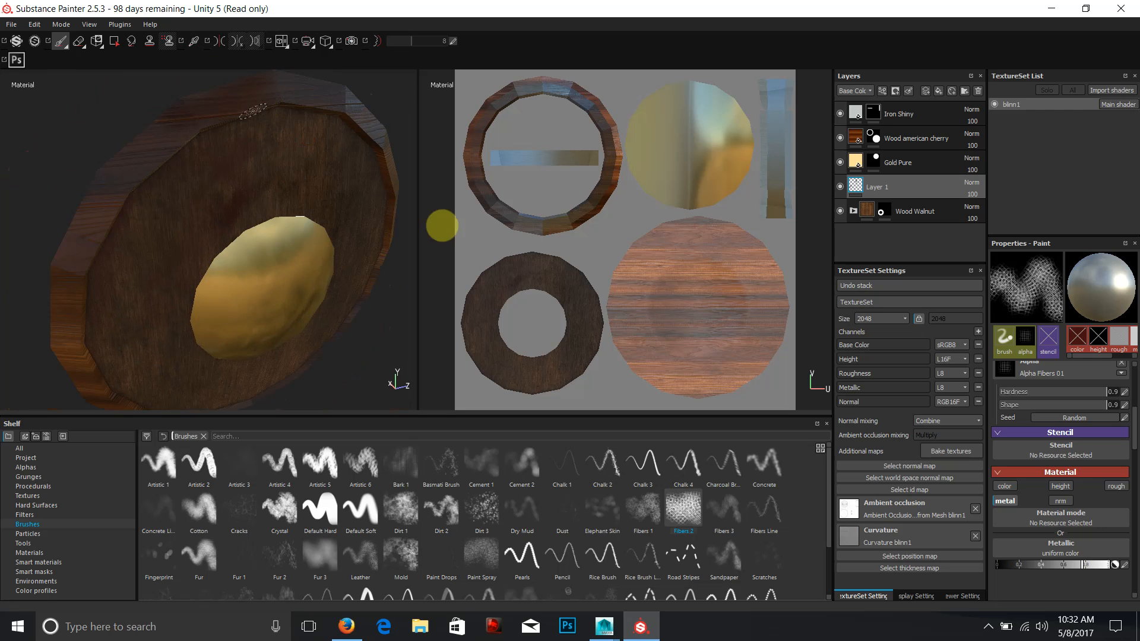
- Move Layer 1 above Gold Pure and paint the left side of the gold centre with the metallic value at zero
drag(1076, 571, 997, 570)
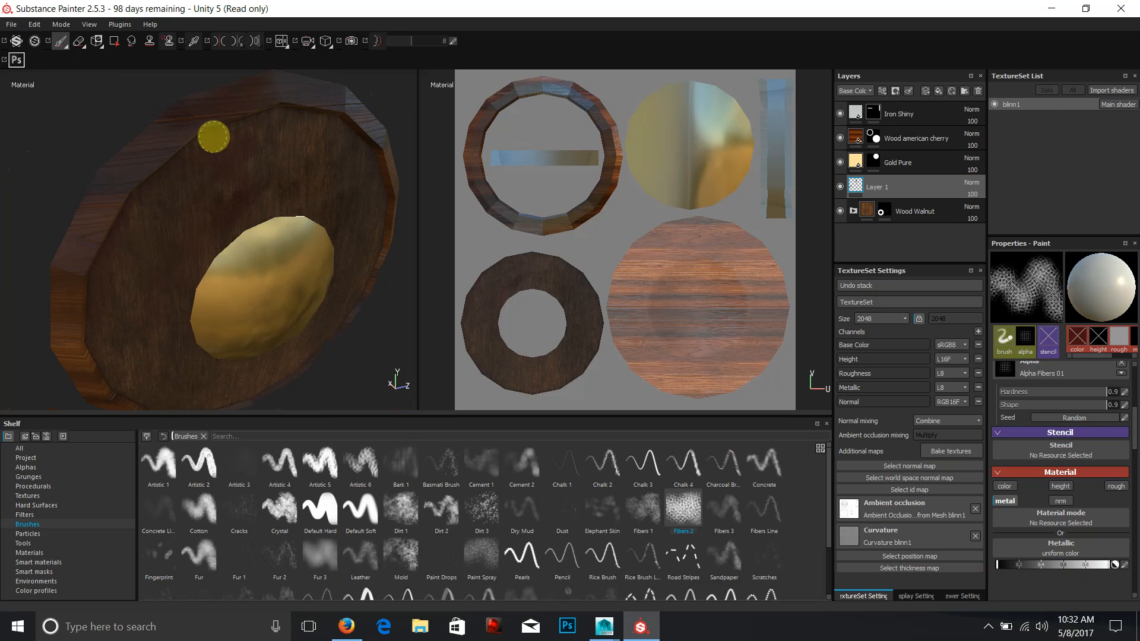
drag(239, 297, 278, 178)
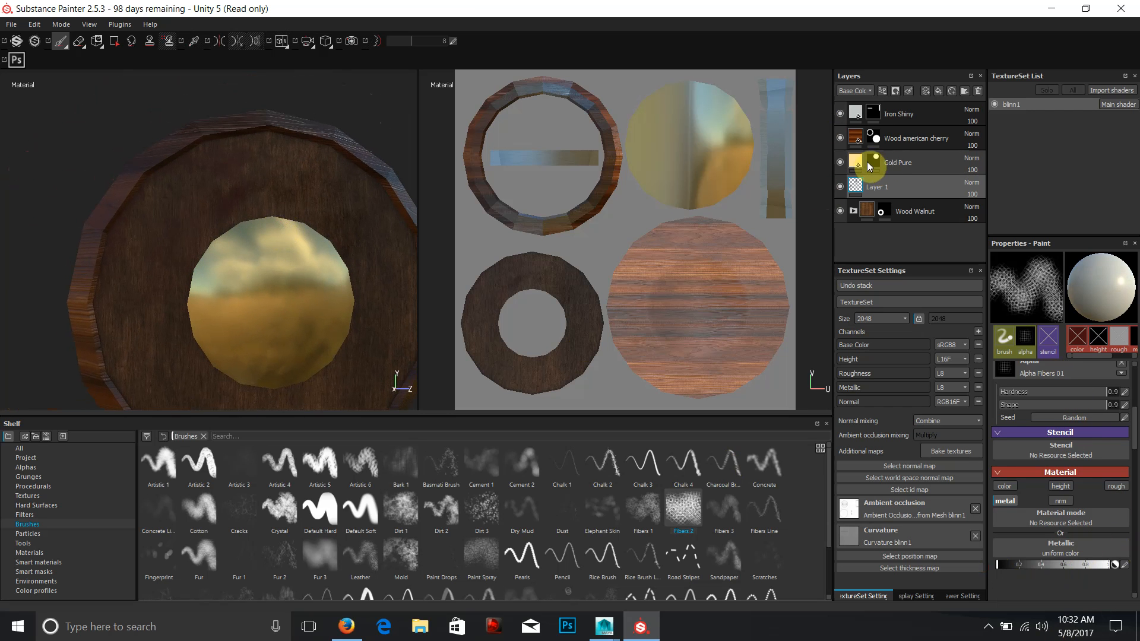
drag(850, 184, 855, 161)
drag(267, 287, 173, 272)
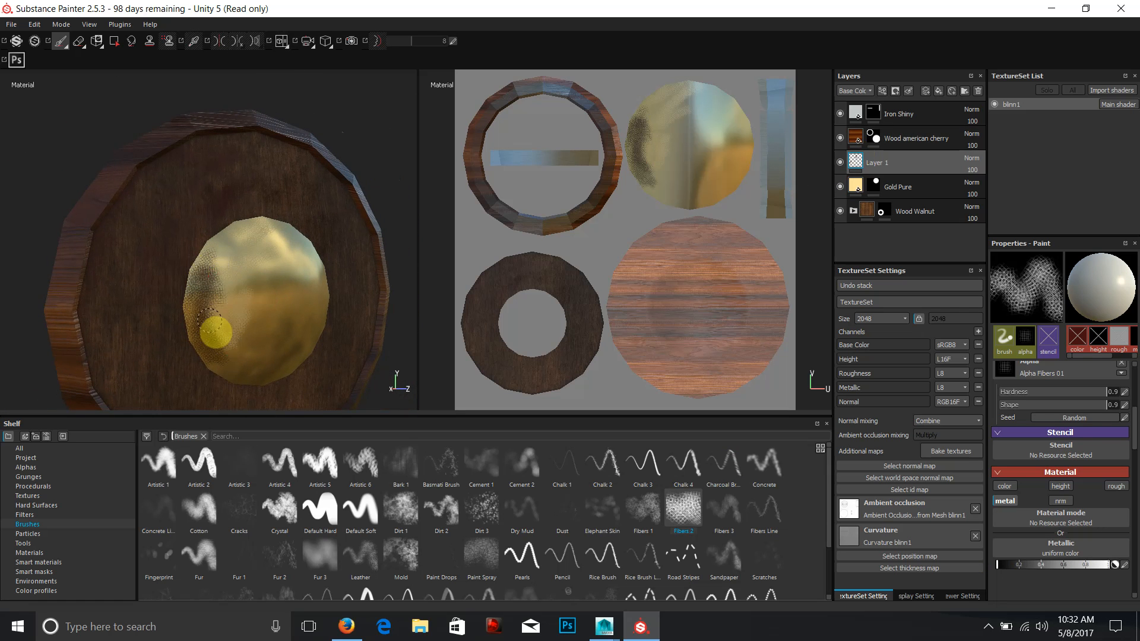
drag(249, 333, 259, 301)
- Raise the brush's metallic value to about the maximum and switch to the Spots brush for the gold centre
drag(1000, 564, 1108, 565)
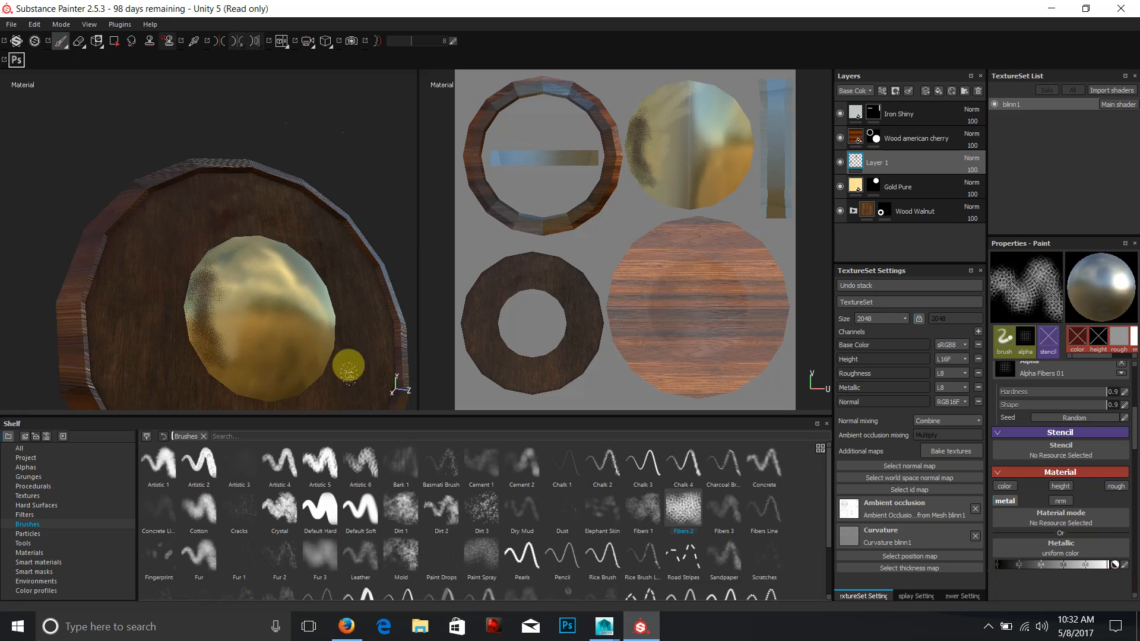
drag(297, 362, 355, 373)
drag(263, 396, 301, 340)
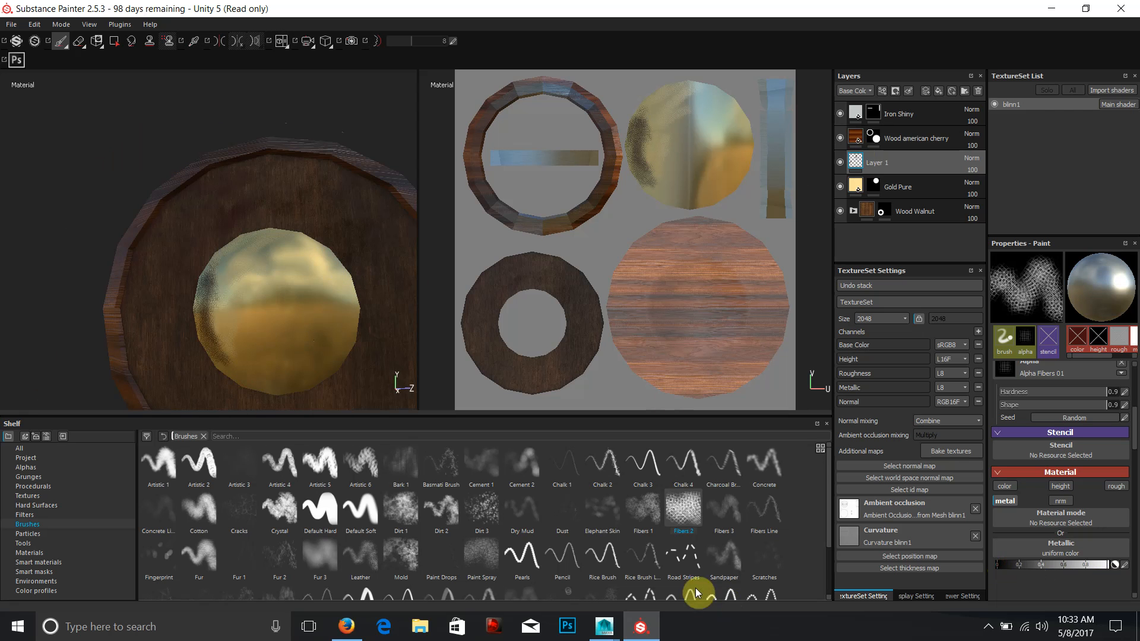
scroll(598, 547, down, 2)
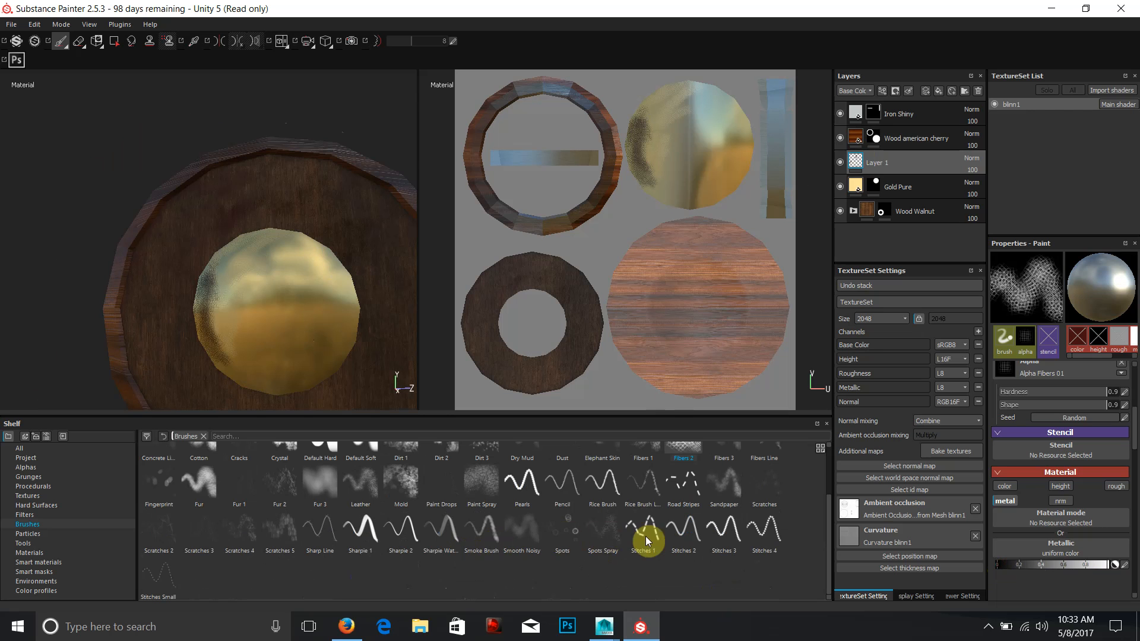
click(564, 530)
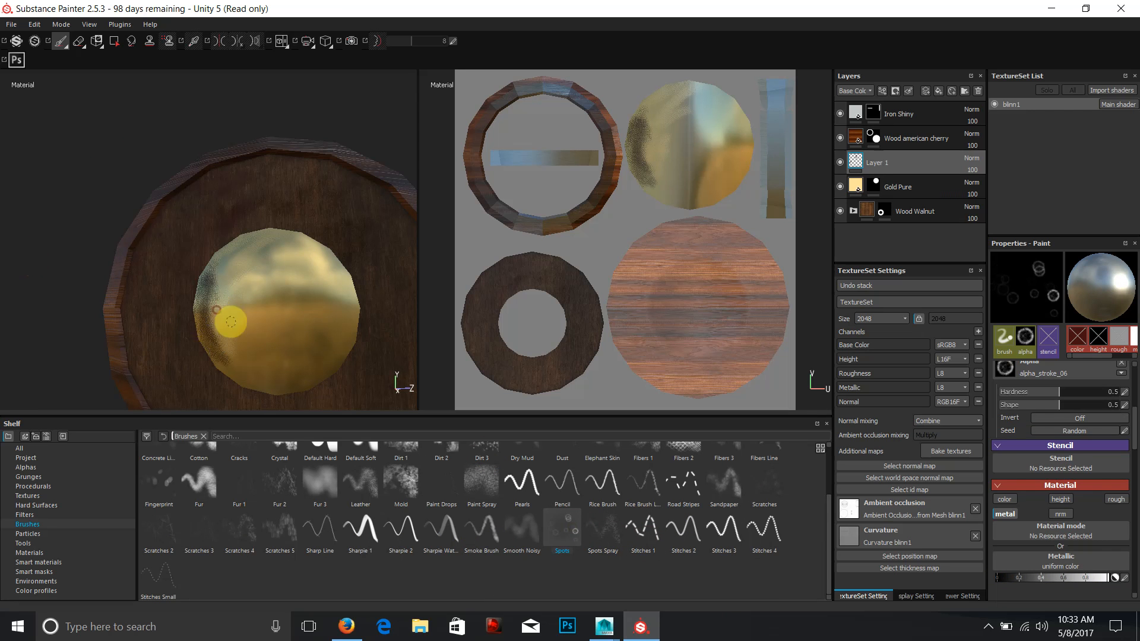
- Move Layer 1 to the top of the layer stack, above Iron Shiny, and inspect the shield's back and front
drag(864, 159, 883, 106)
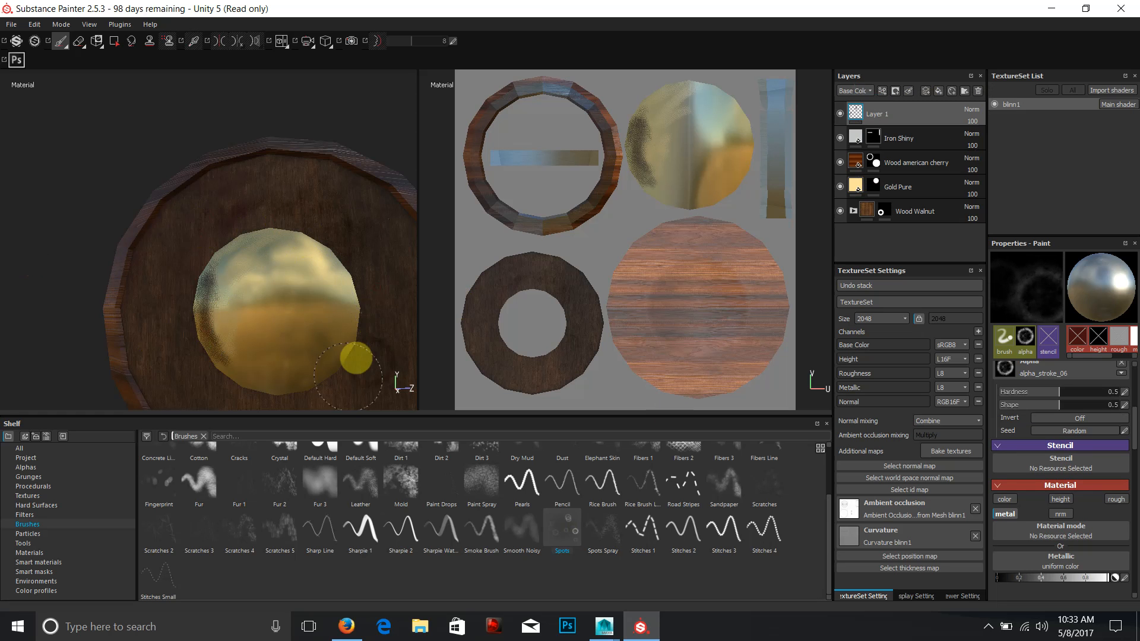
mouse_move(344, 255)
alt+mouse_down()
mouse_move(383, 282)
mouse_move(212, 216)
mouse_move(12, 254)
alt+mouse_up()
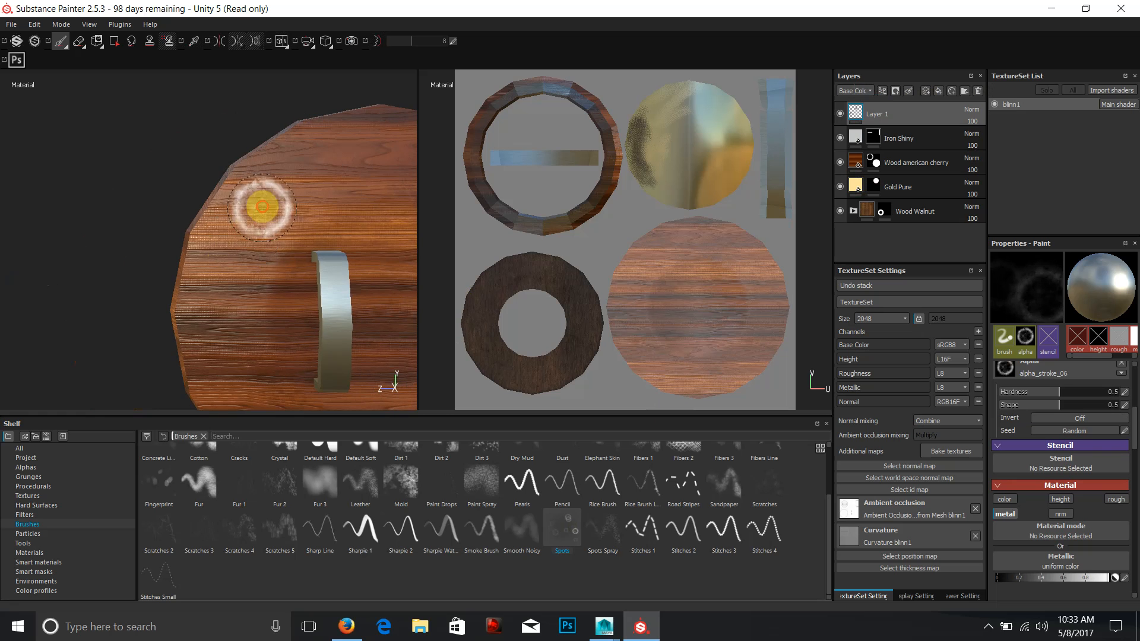
alt+drag(394, 275, 849, 163)
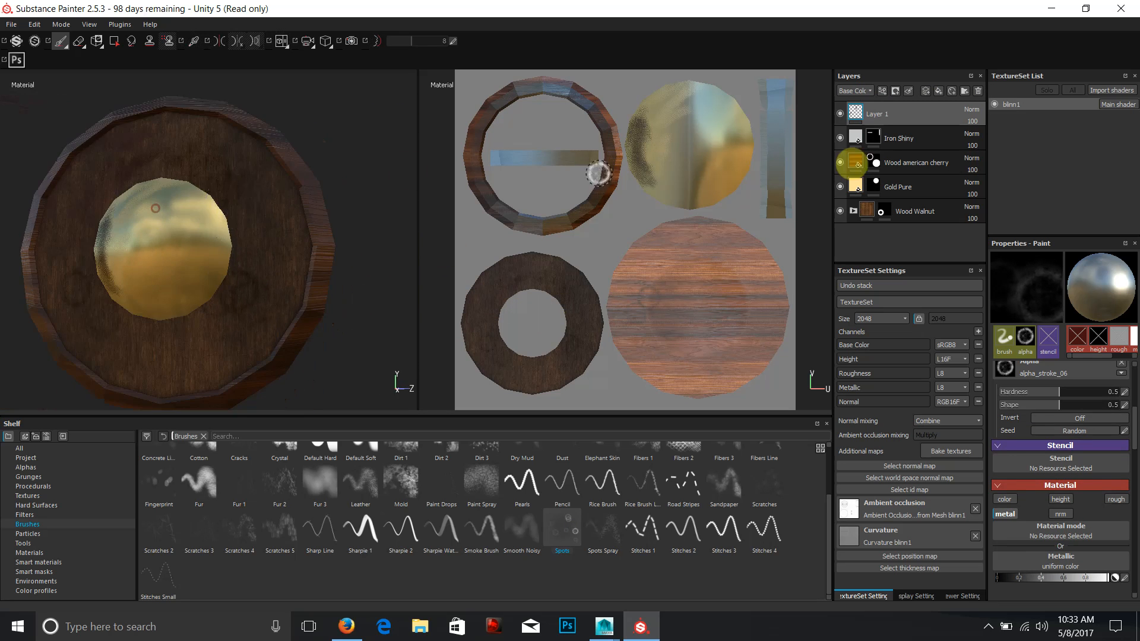
- Close Substance Painter and discard the unsaved changes to the shield project
click(1128, 11)
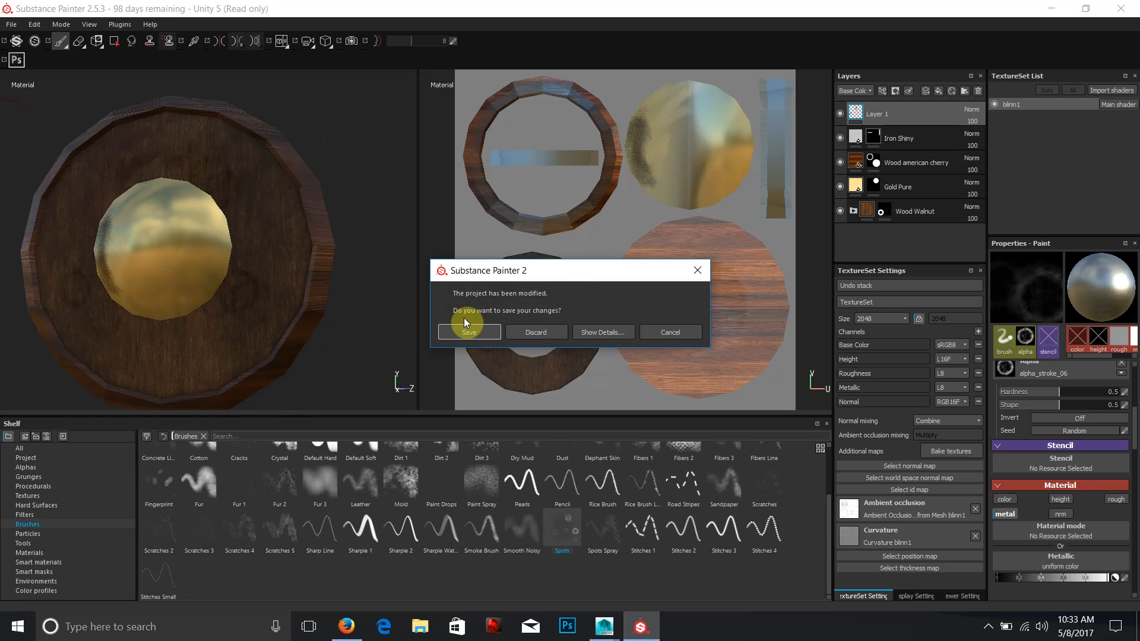
click(671, 333)
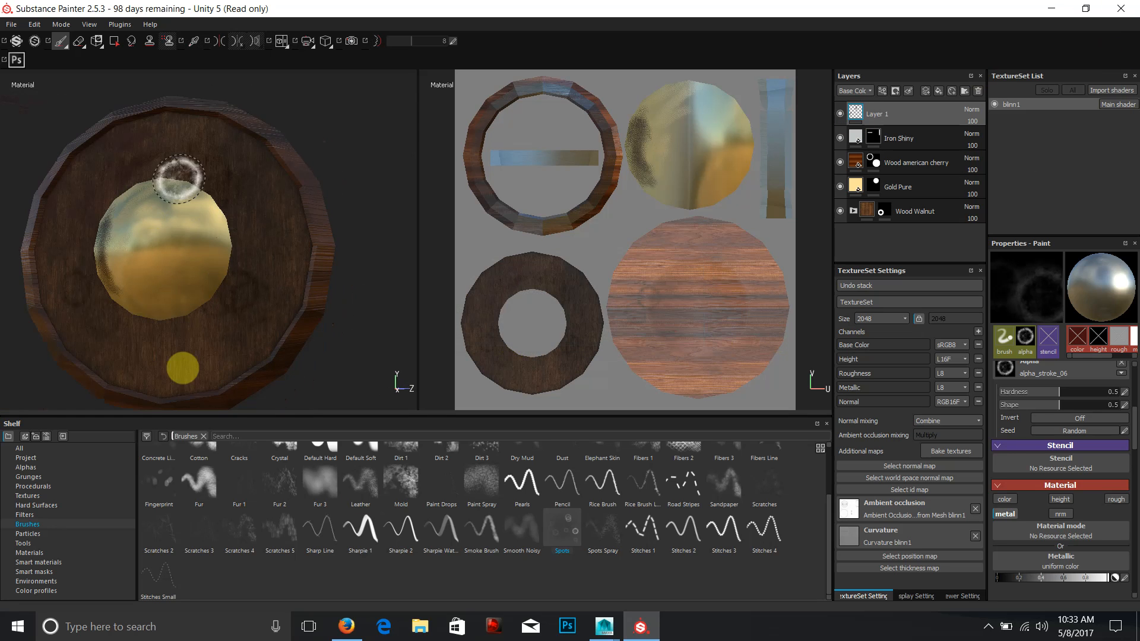
click(1120, 8)
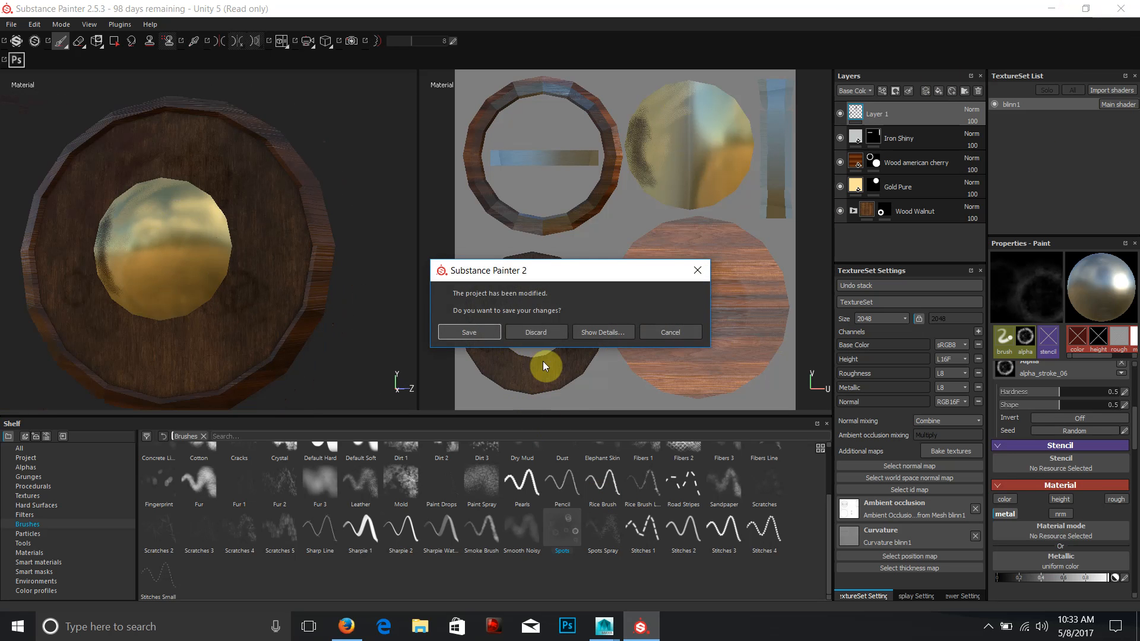
click(543, 332)
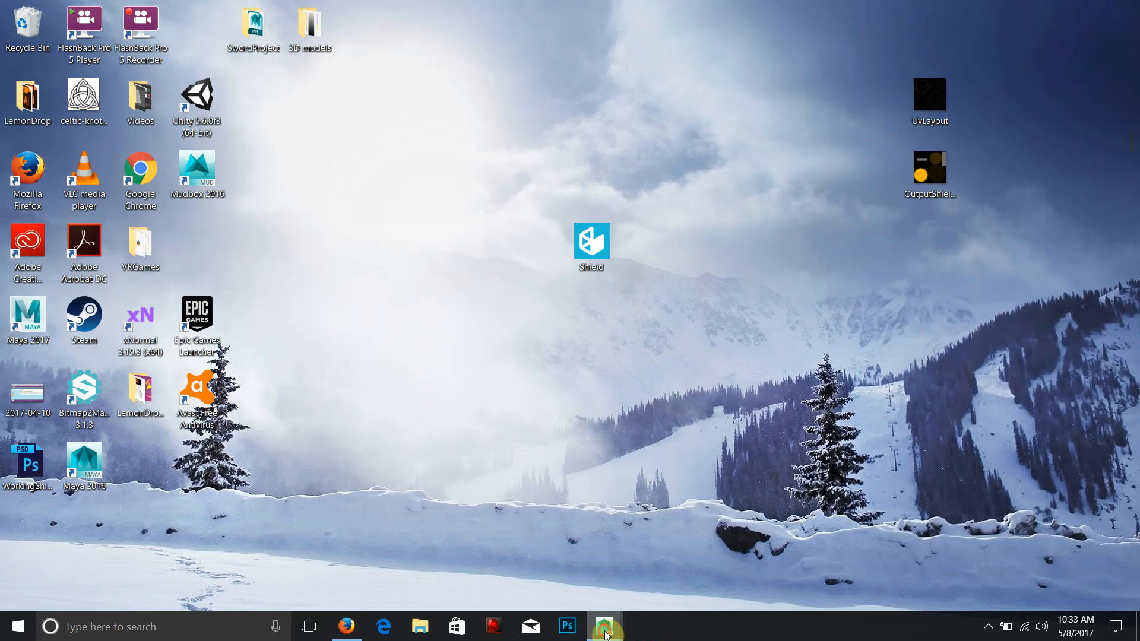
- Open the OutputShieldColormap image from the desktop to view the shield's color map, and close it again
click(930, 169)
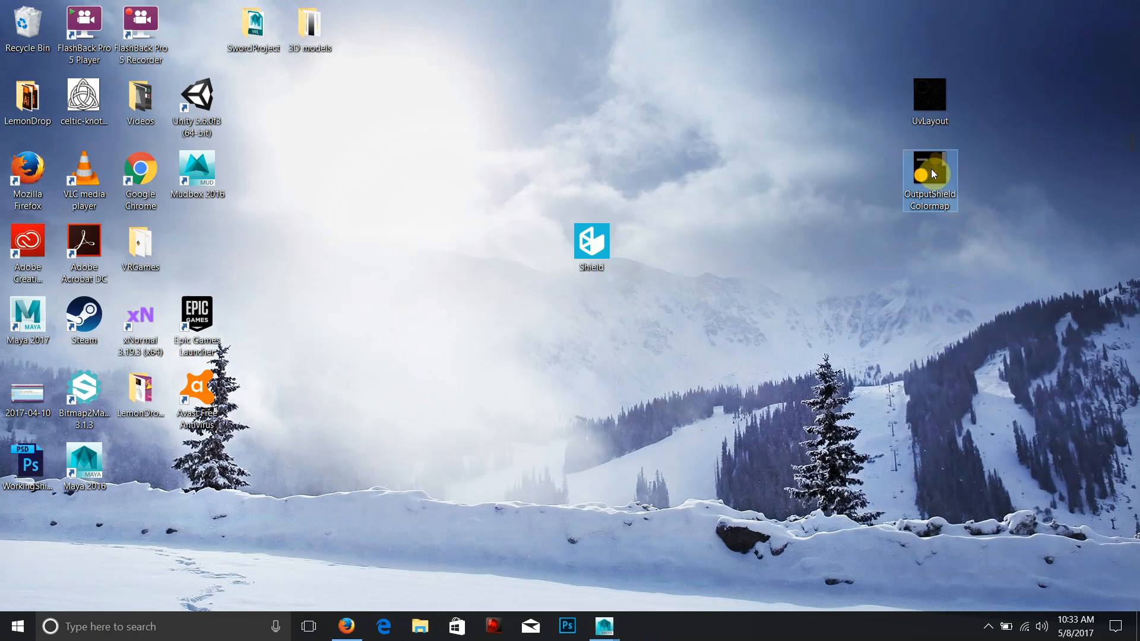
double_click(931, 173)
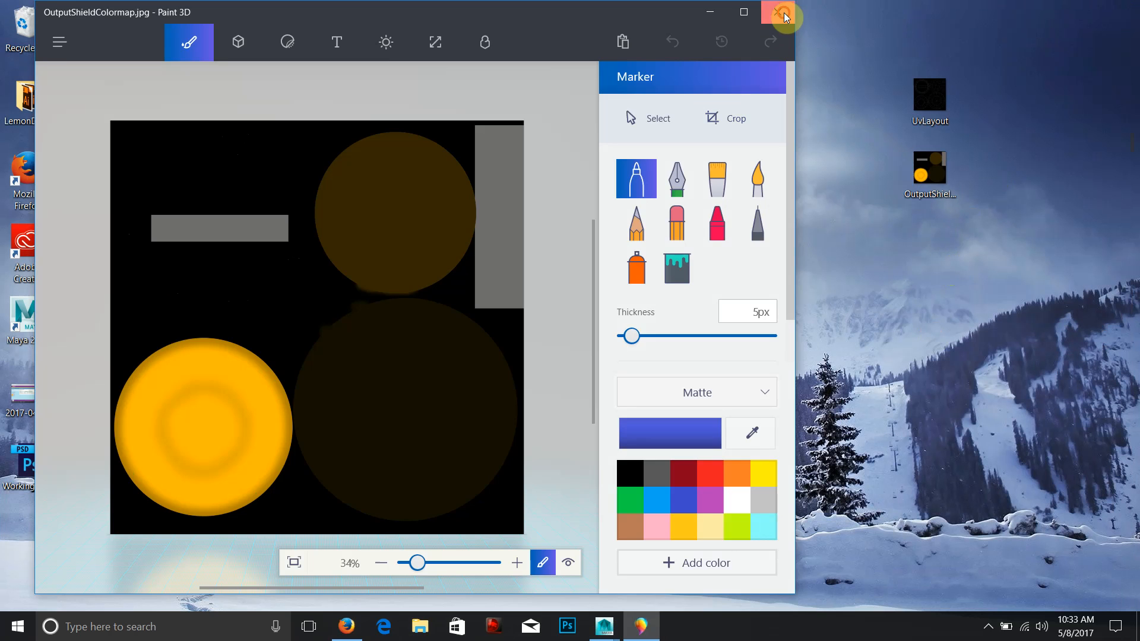
click(784, 14)
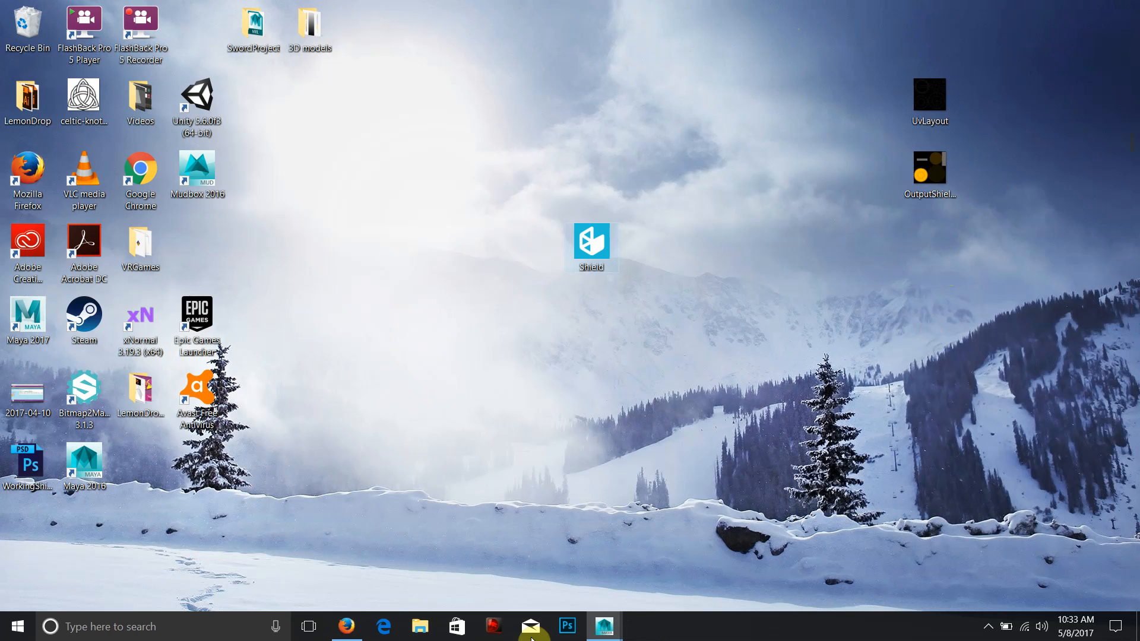
- Switch to Maya 2016 and select the shield's Center mesh to show its blinn1 material attributes
mouse_move(358, 638)
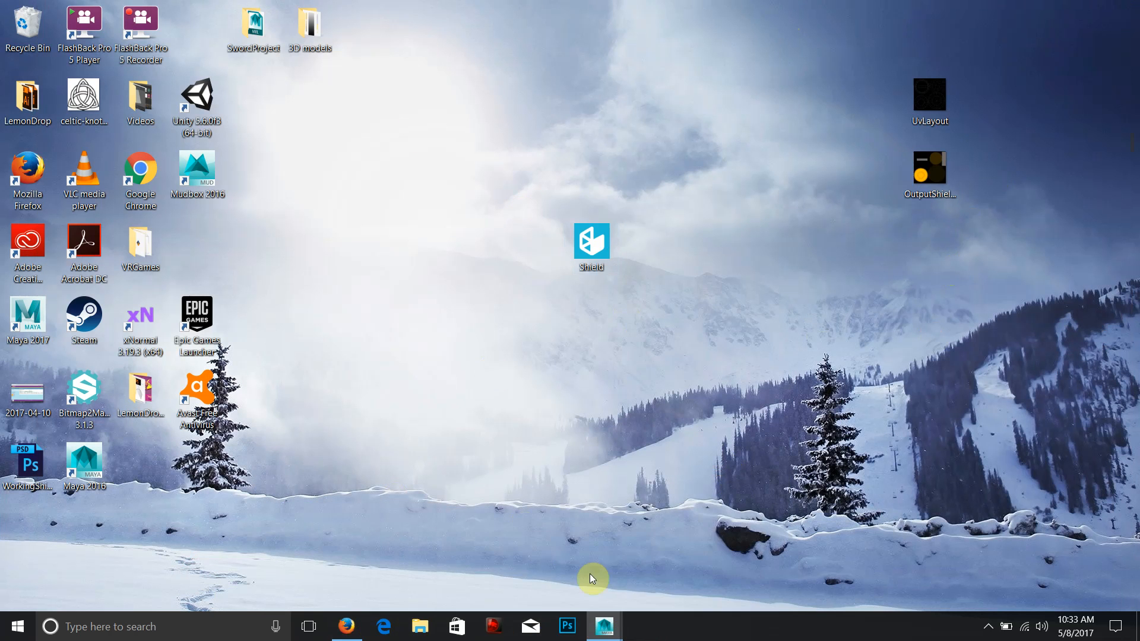
click(616, 619)
click(677, 575)
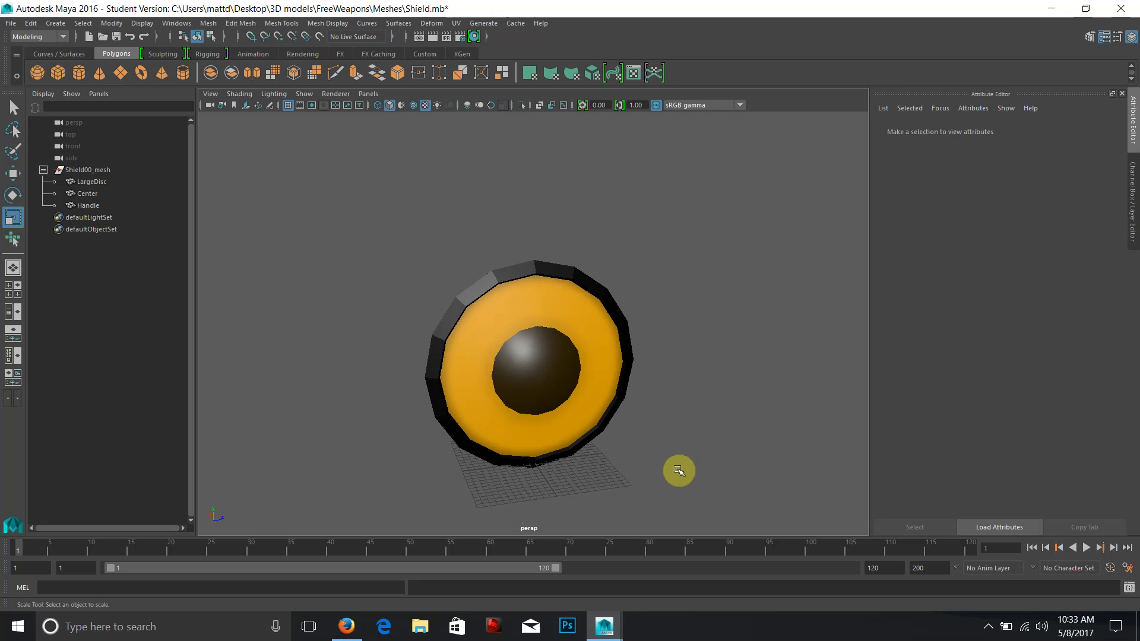
mouse_move(754, 382)
mouse_down()
mouse_move(527, 379)
mouse_move(745, 373)
mouse_move(827, 384)
mouse_move(491, 384)
mouse_move(835, 386)
mouse_move(702, 368)
mouse_move(554, 389)
mouse_move(753, 385)
mouse_up()
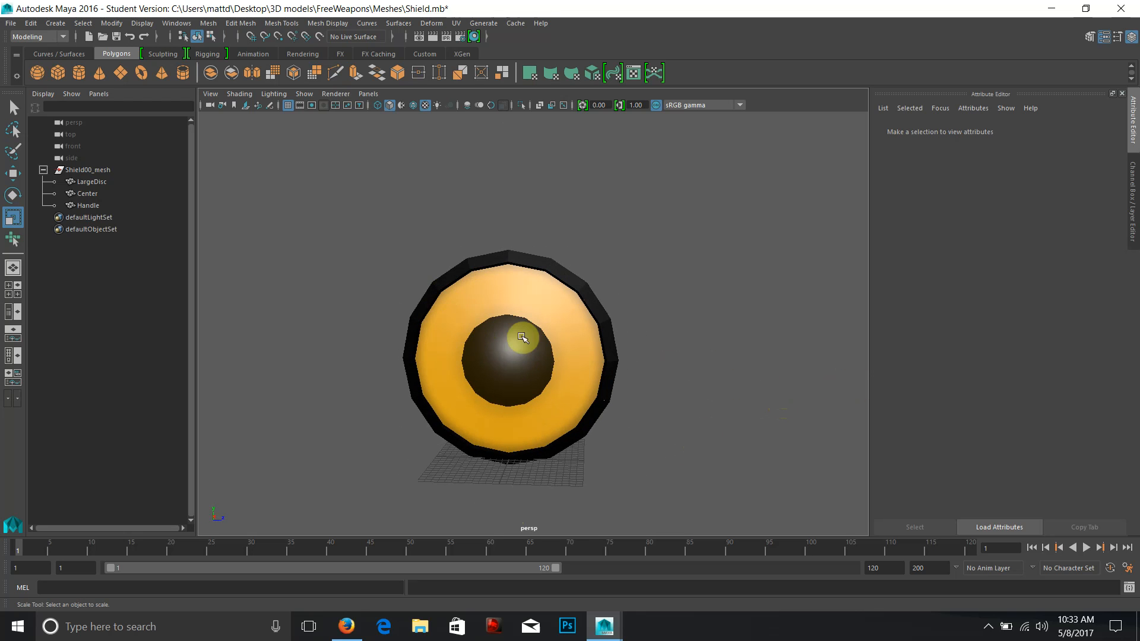
drag(623, 425, 575, 331)
click(575, 331)
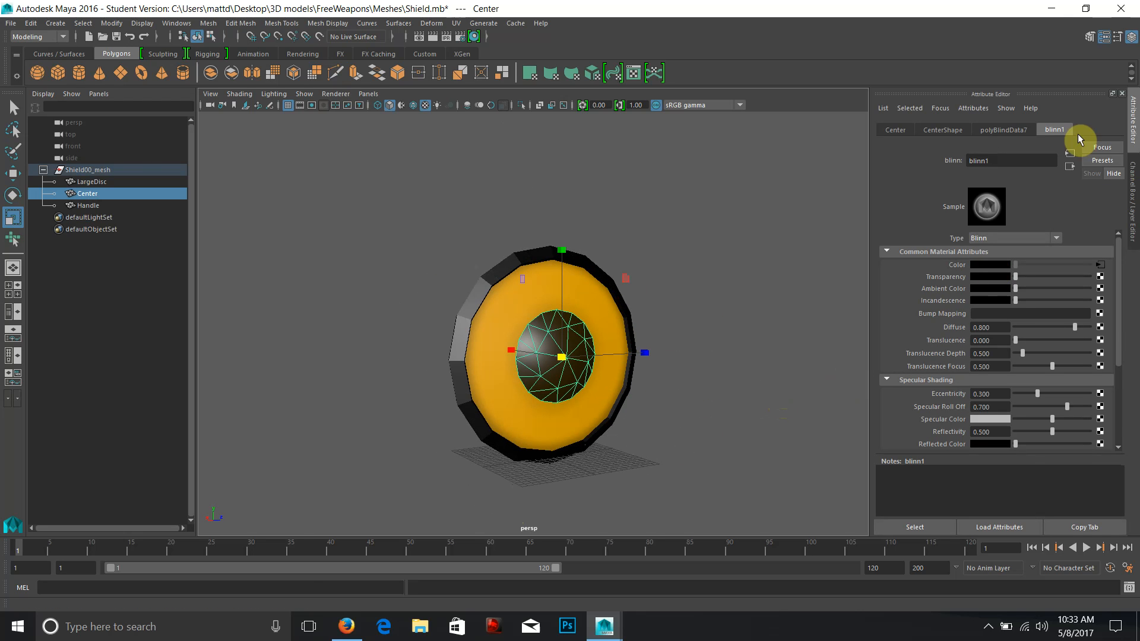